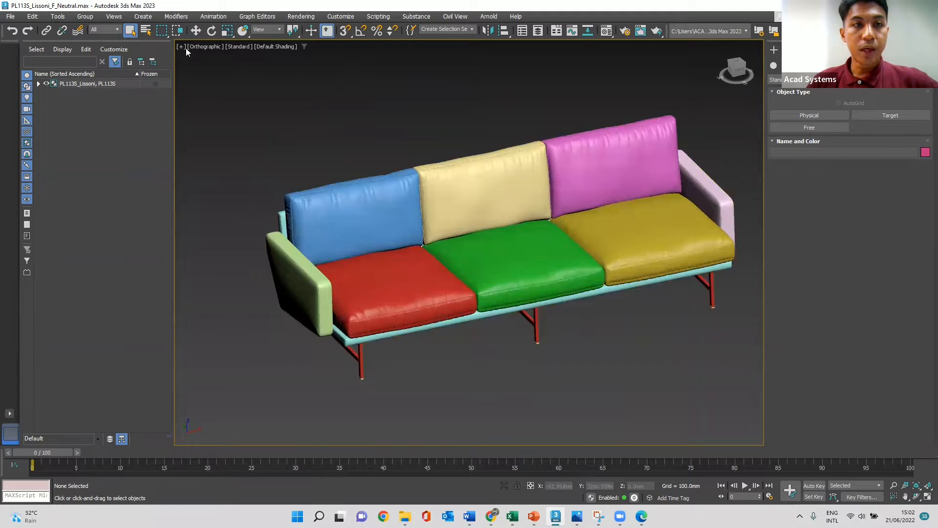
Restore the four-viewport layout from the maximized Orthographic view.
click(179, 47)
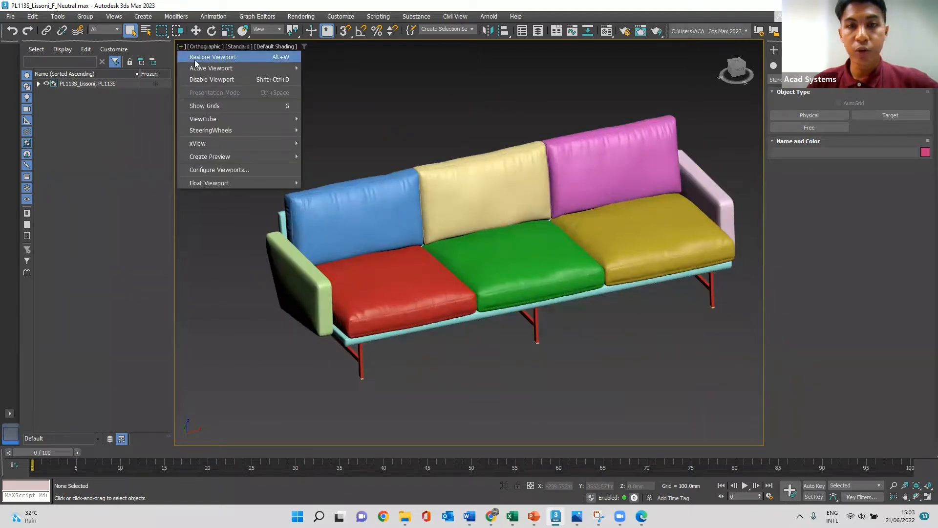
click(186, 57)
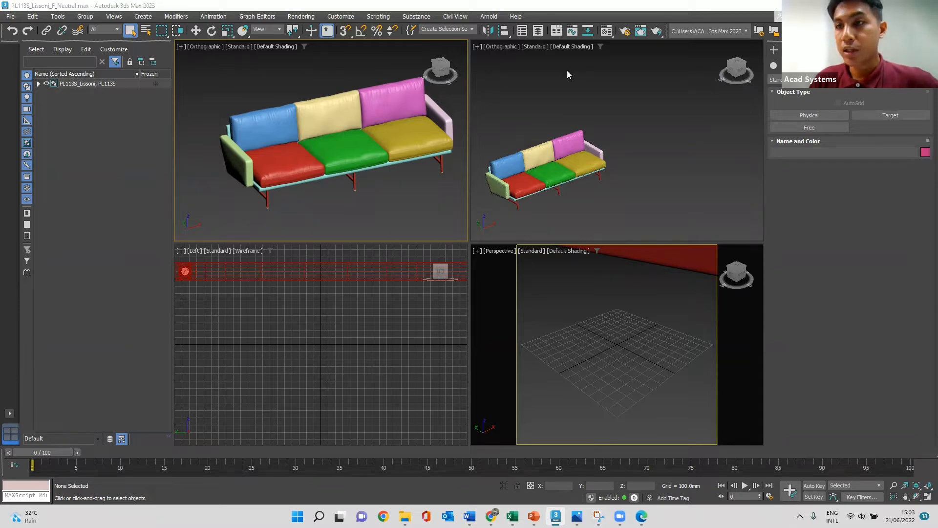
Switch the second Orthographic viewport to Top view and place a Target camera in front of the sofa, aimed at its middle seat.
click(872, 115)
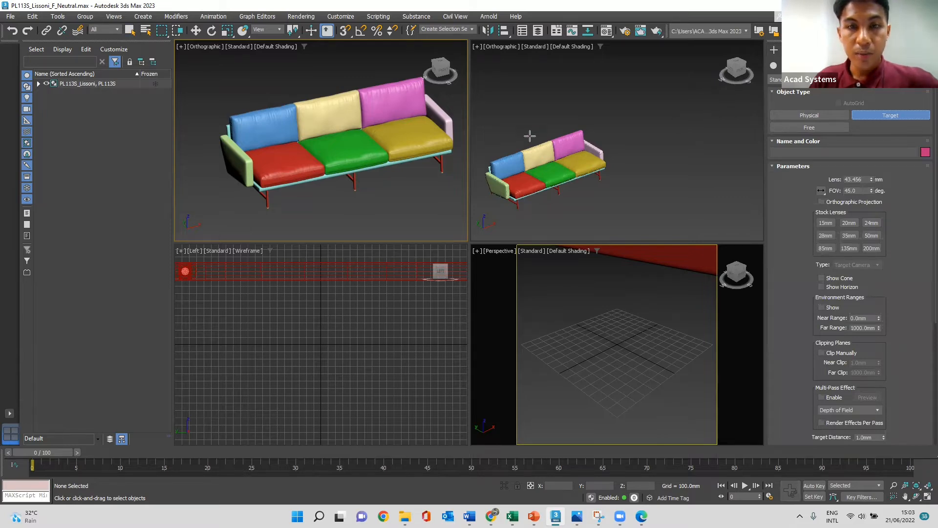
click(477, 46)
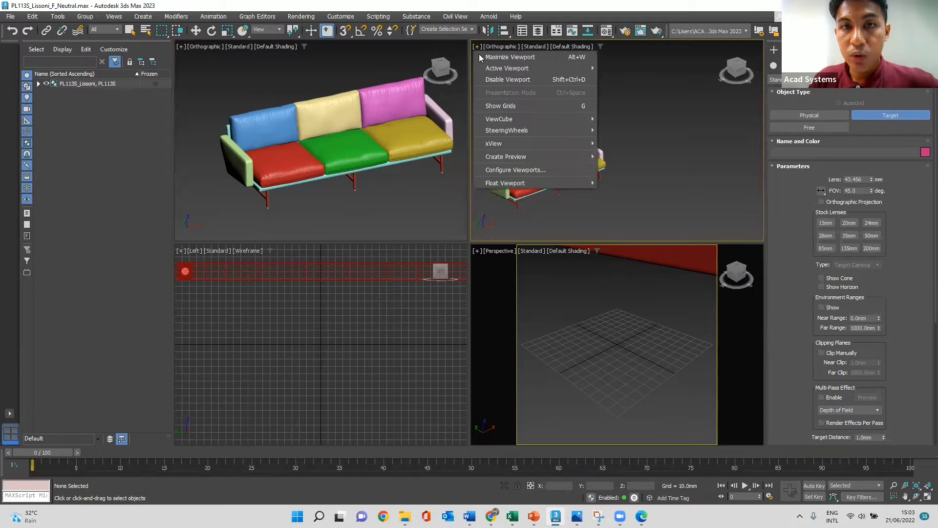
click(504, 48)
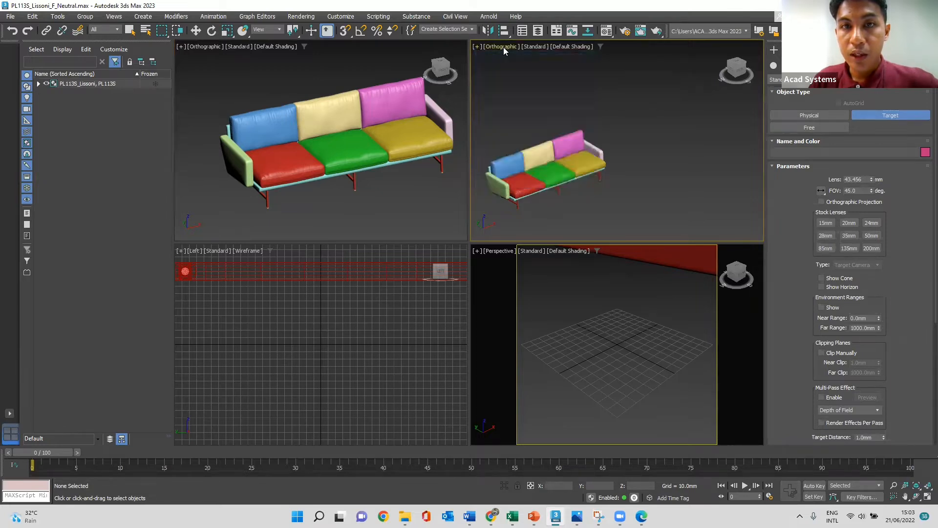
click(503, 47)
click(509, 110)
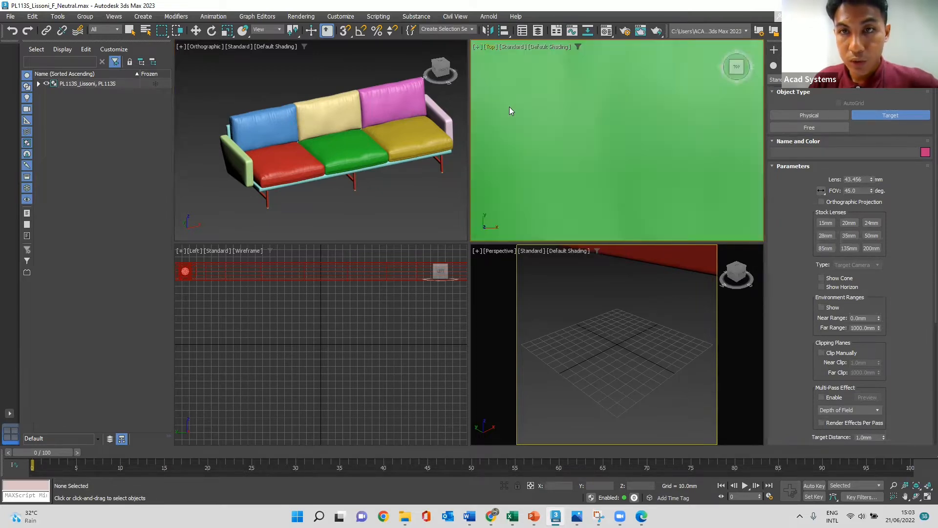
scroll(577, 117, down, 10)
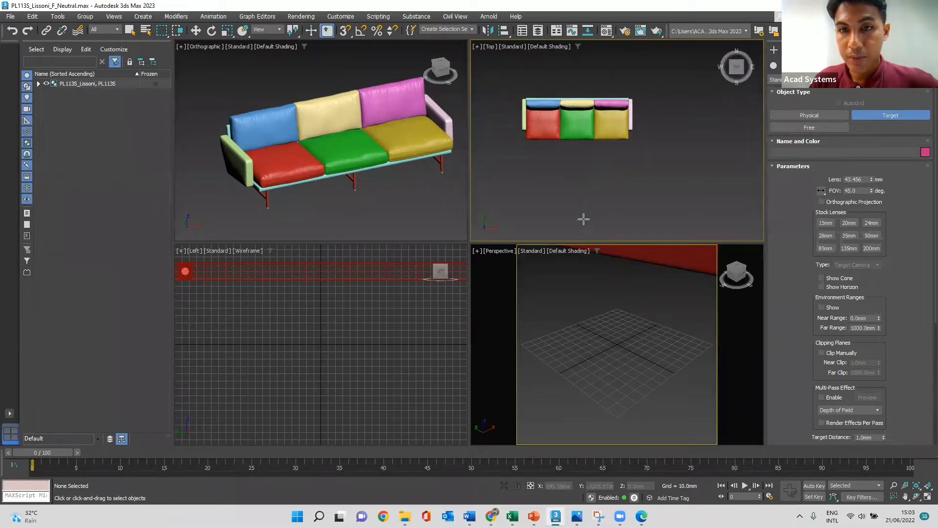
drag(584, 219, 583, 118)
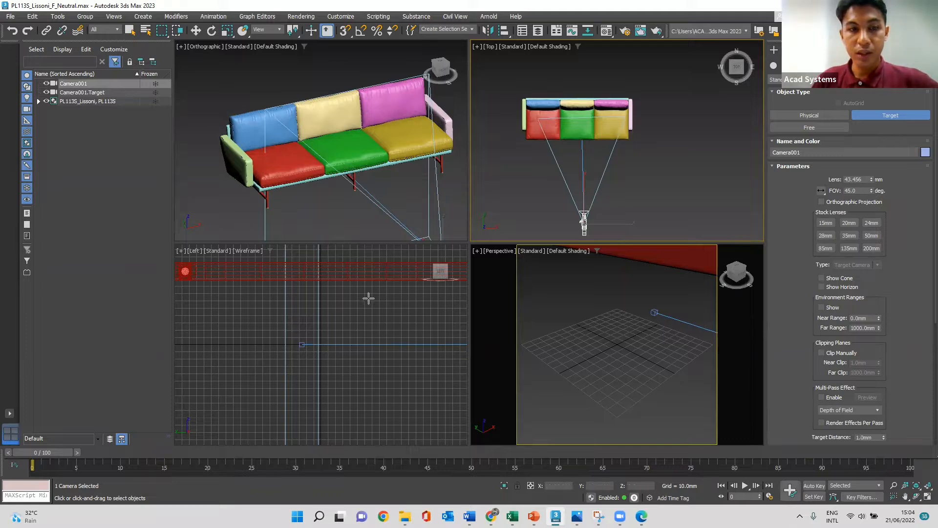
In the Left view, raise the camera to a height of about 609 mm and its target to about 449 mm.
scroll(369, 298, down, 5)
scroll(388, 316, up, 3)
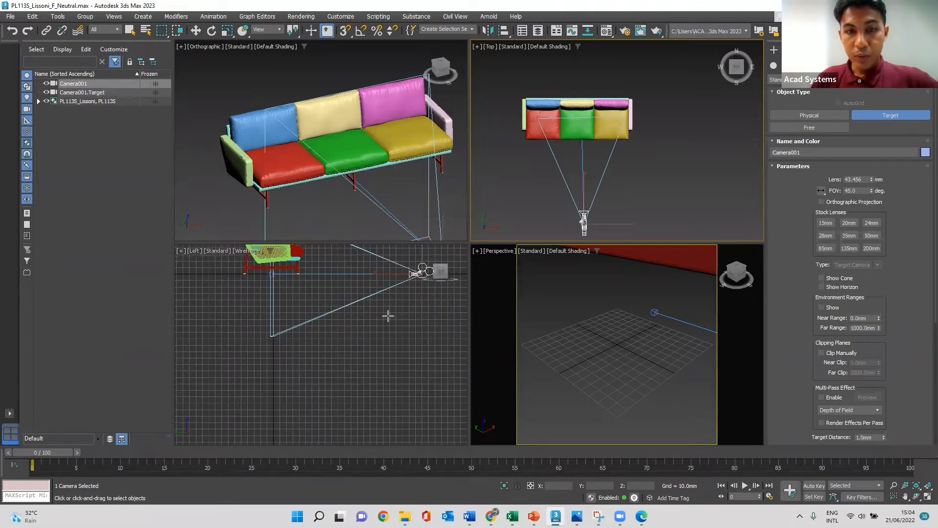
scroll(368, 312, down, 5)
scroll(388, 267, up, 3)
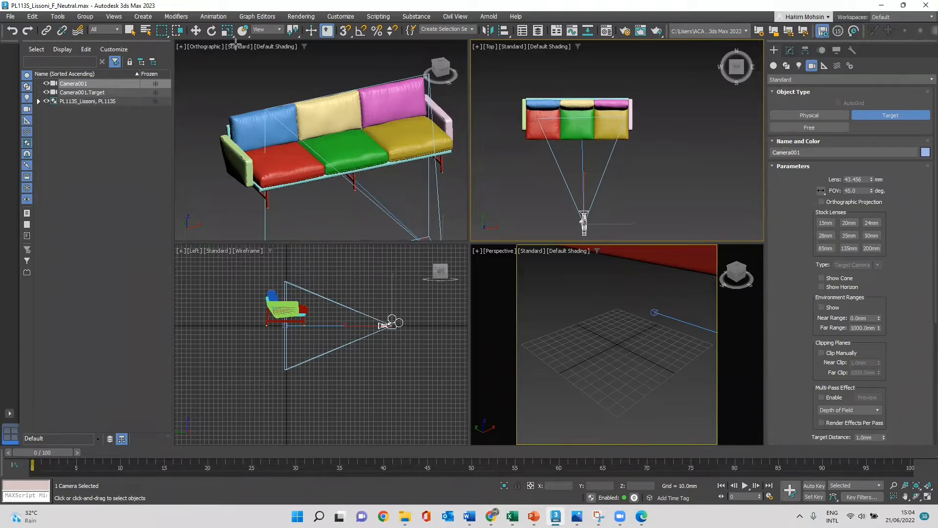
click(195, 31)
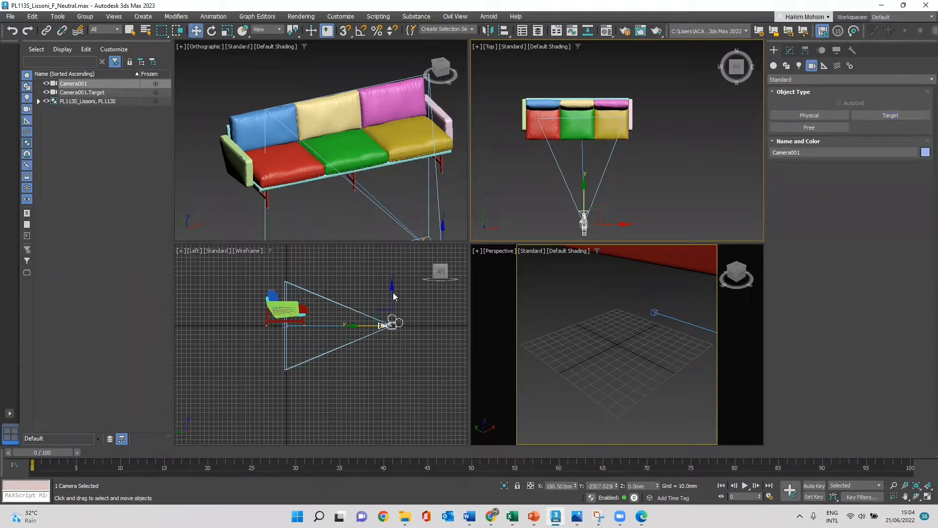
drag(393, 296, 393, 260)
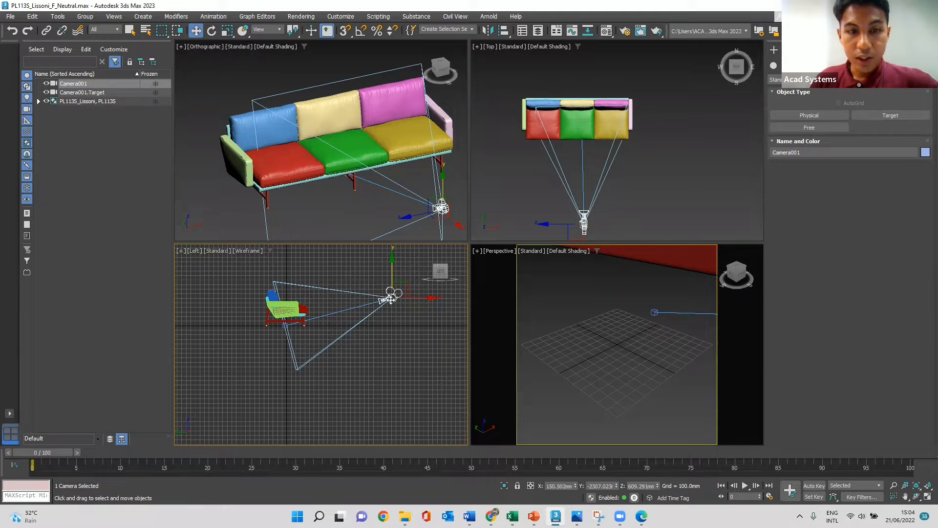
click(287, 326)
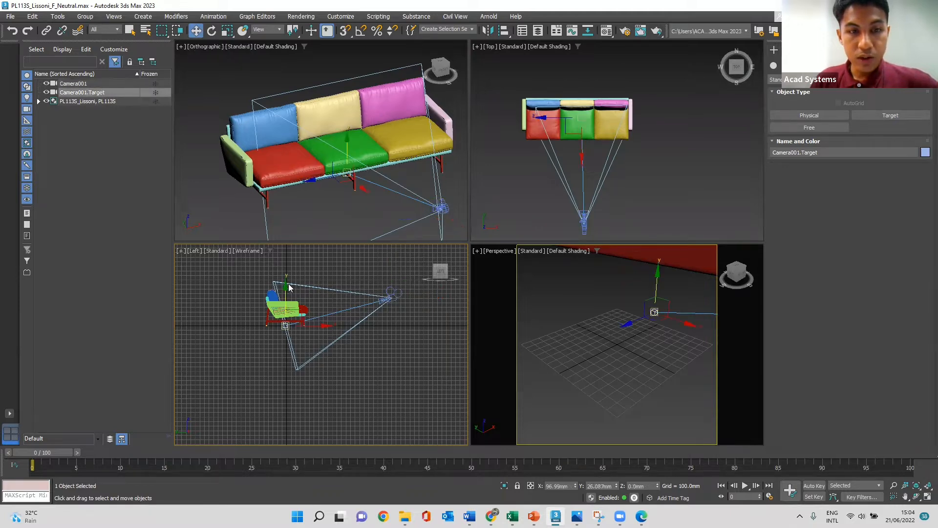
drag(286, 284, 291, 264)
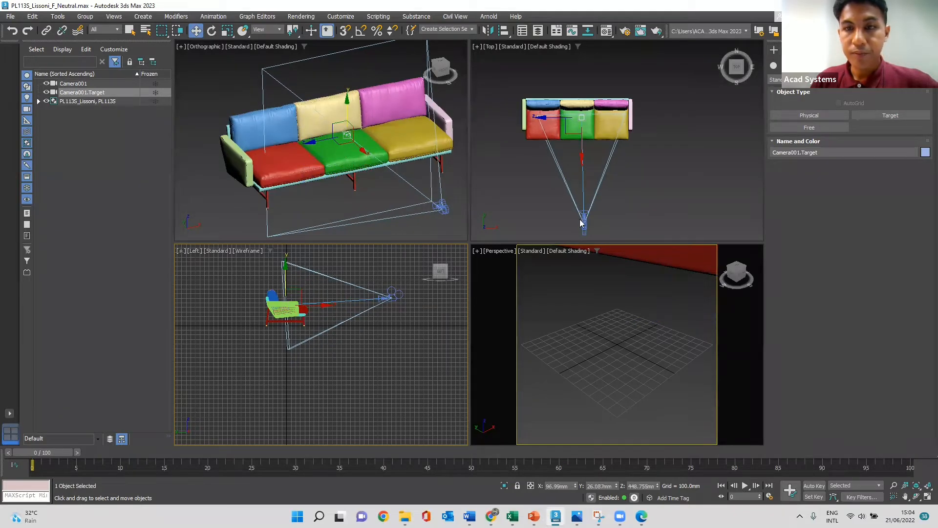
In the Top view, pull the camera straight back from the sofa to about Y -3920 mm and deselect it.
click(585, 223)
scroll(583, 131, down, 3)
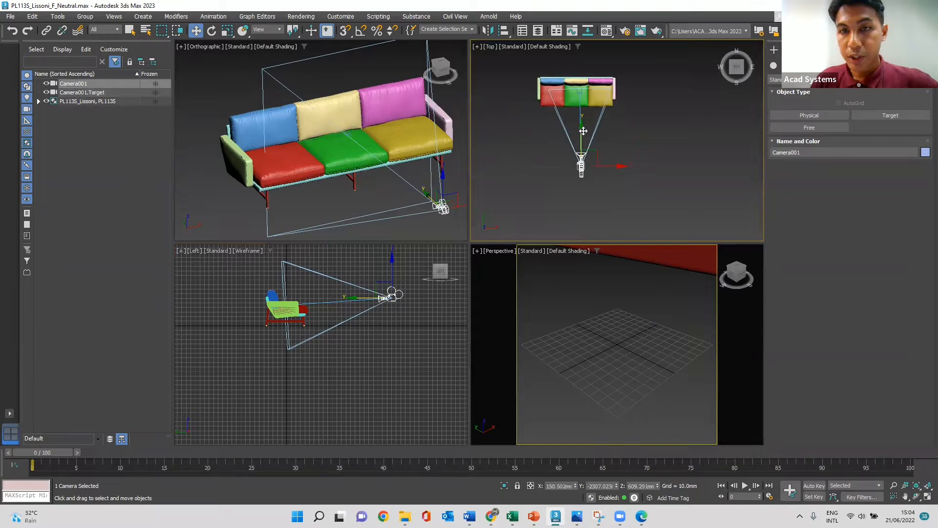
drag(581, 125, 582, 145)
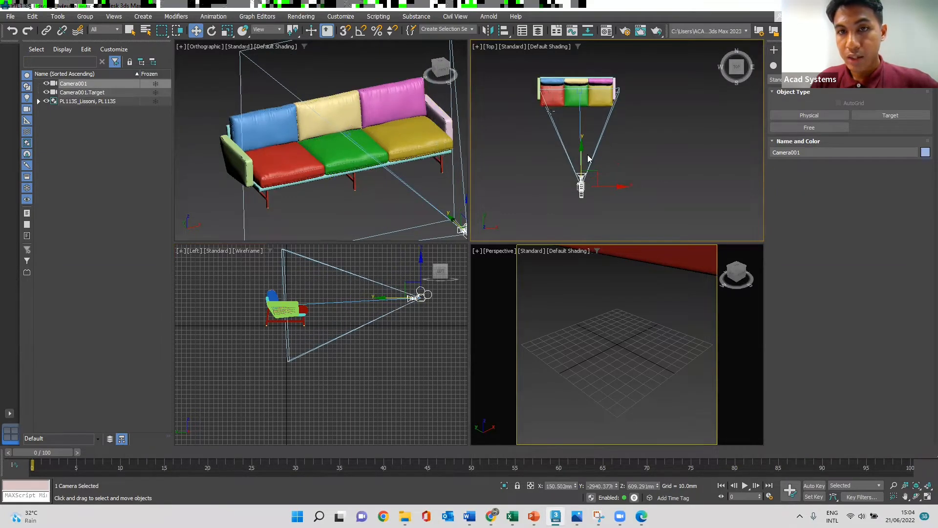
drag(580, 155, 580, 185)
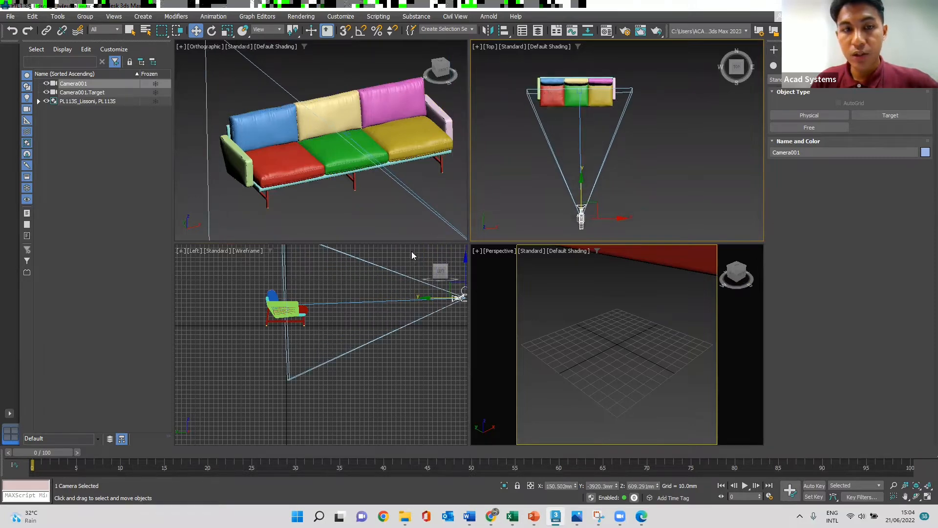
click(505, 176)
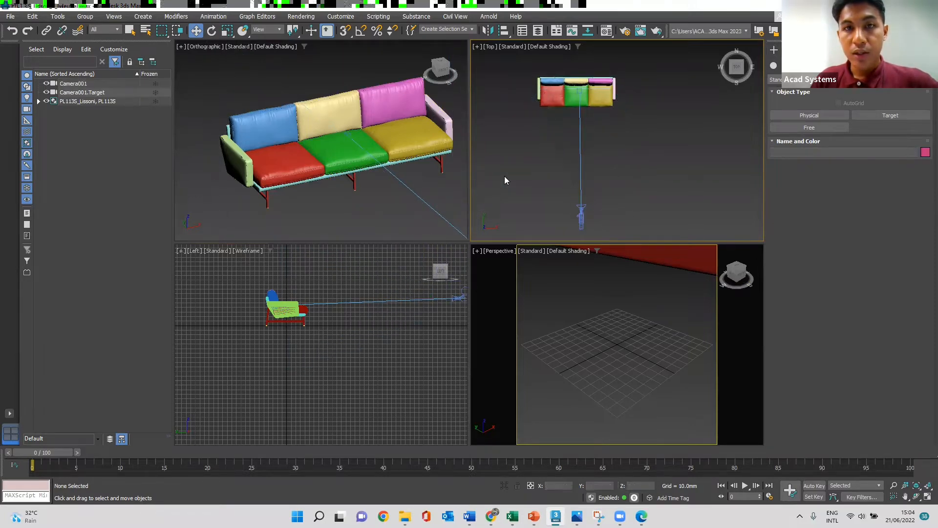
Turn off safe frames in the Perspective viewport and fit the sofa in its view.
click(557, 294)
click(478, 252)
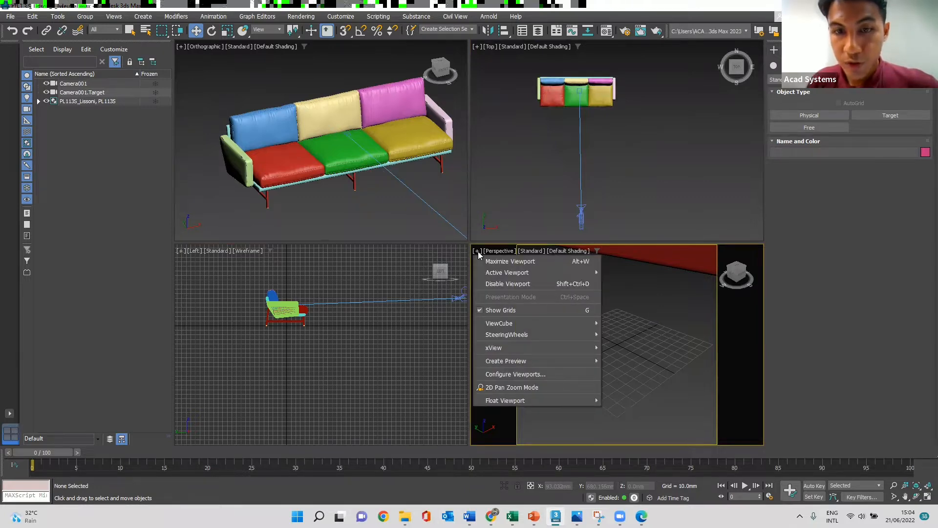
click(493, 251)
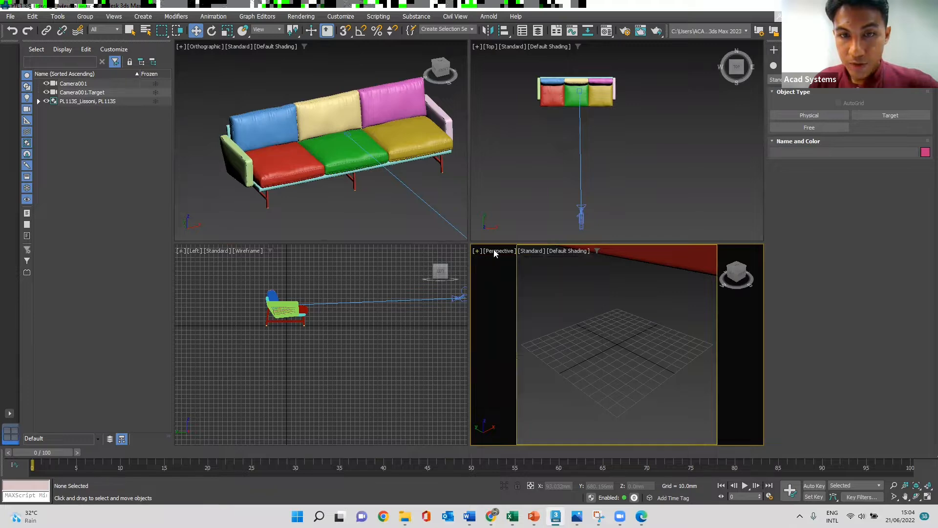
click(494, 250)
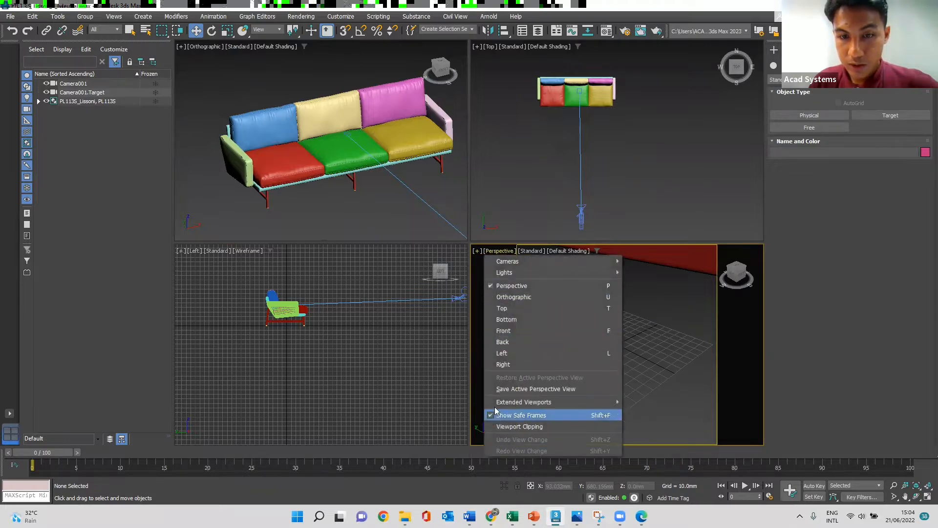
click(491, 416)
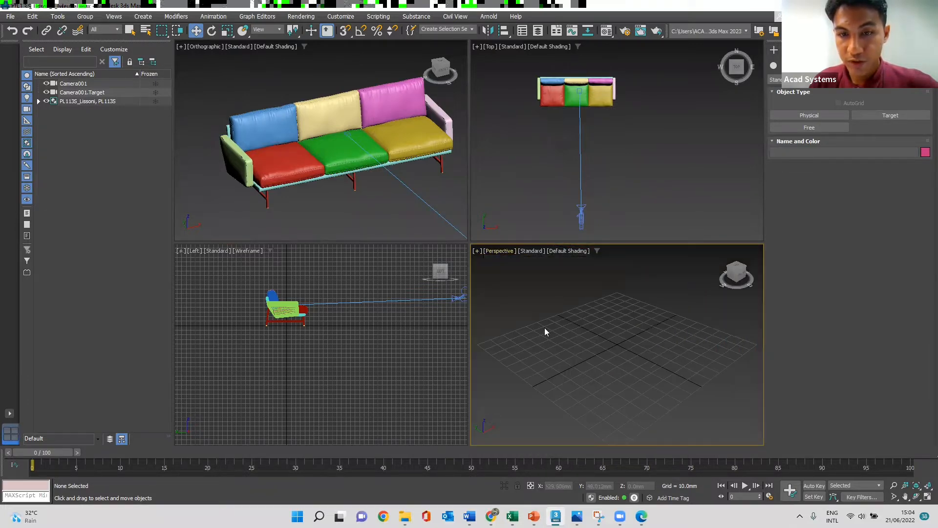
key(z)
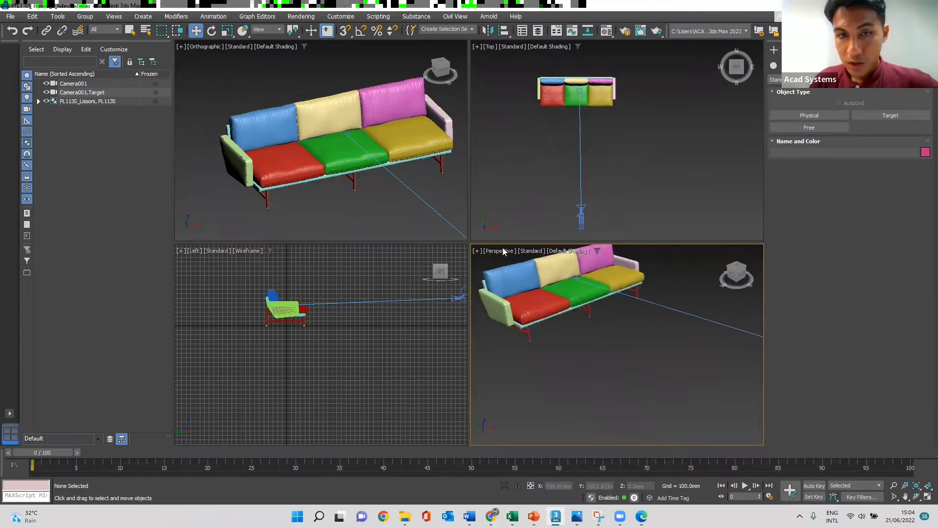
Switch the Perspective viewport to the Camera001 view.
click(491, 251)
mouse_move(529, 264)
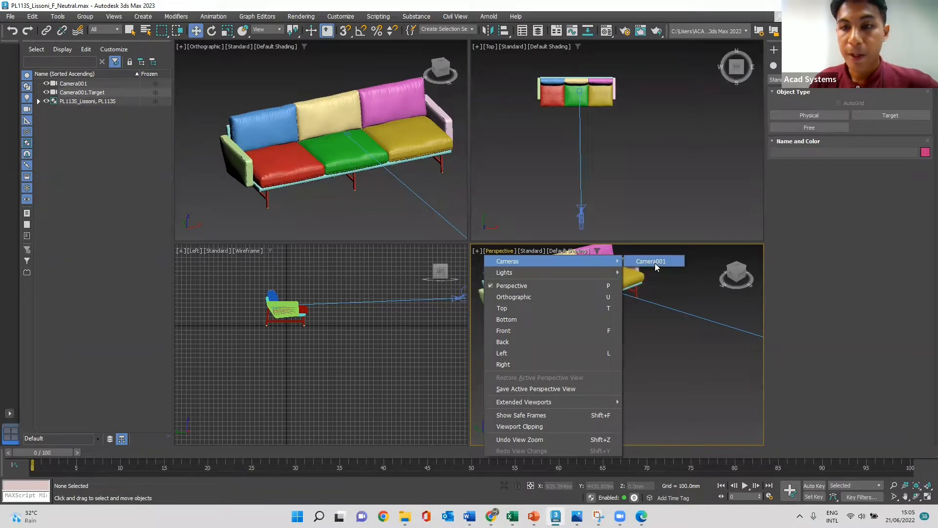
click(655, 262)
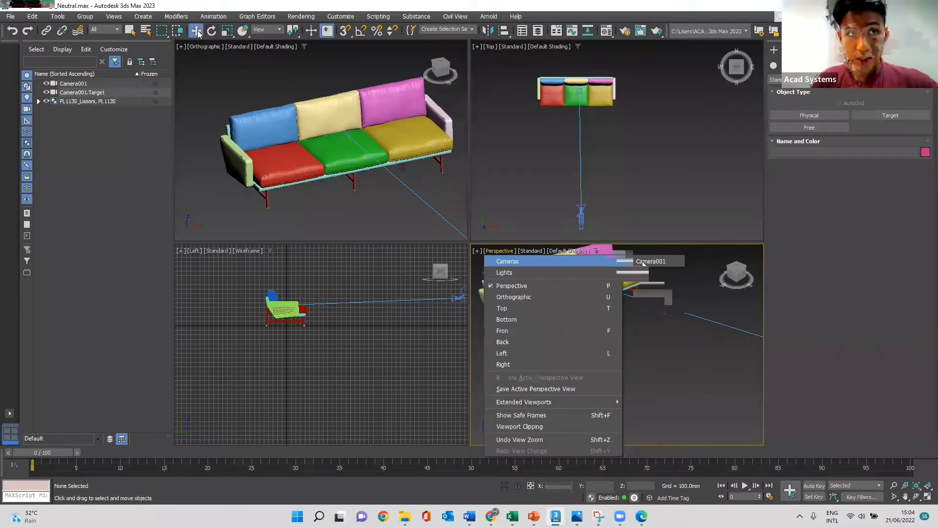
In the Top view, shift the camera and its target slightly in the negative X direction to align with the sofa's centre.
click(582, 218)
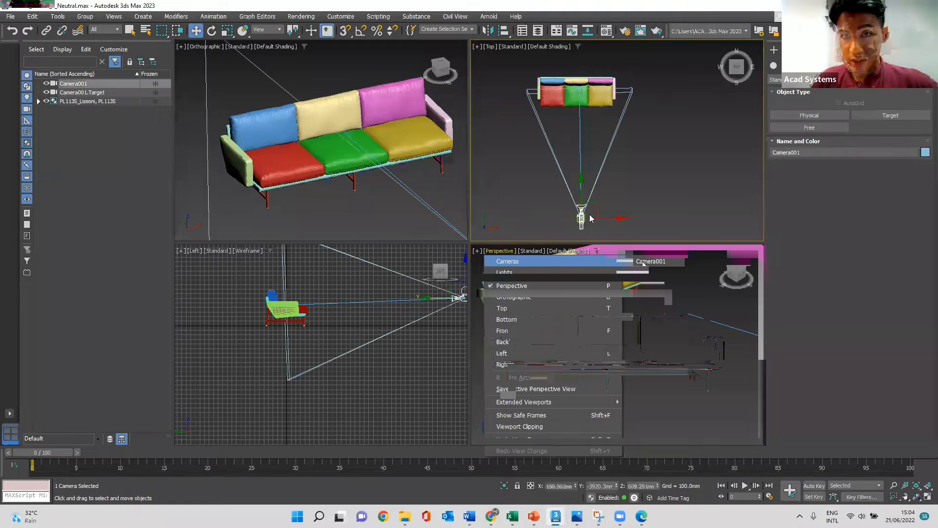
drag(621, 218, 616, 217)
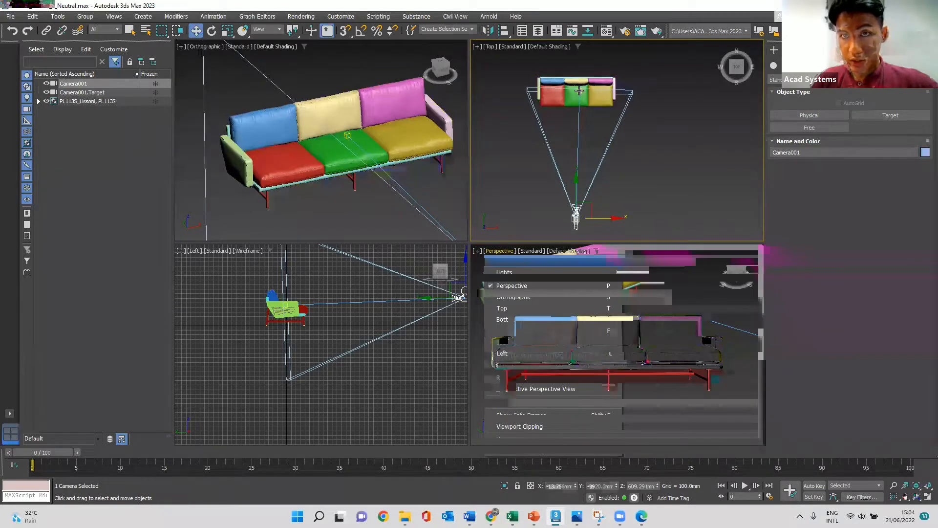
click(580, 91)
drag(622, 92, 621, 92)
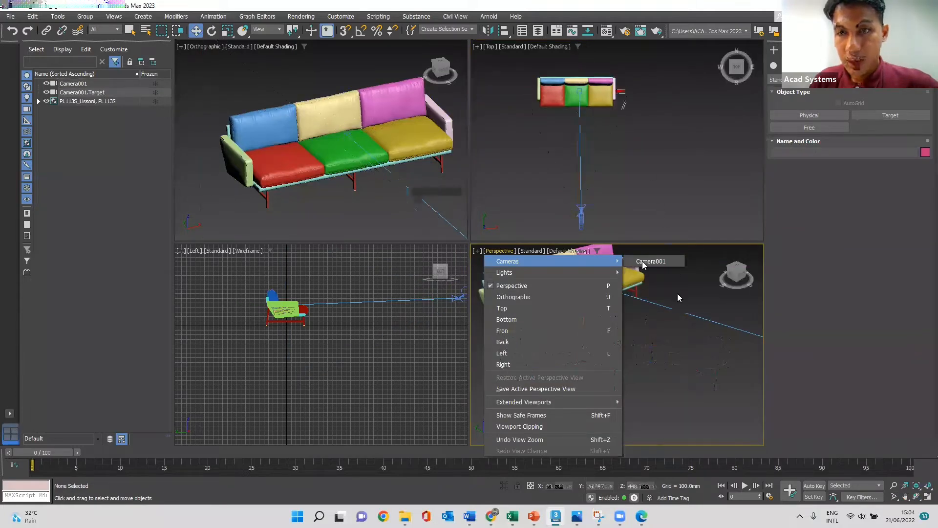
click(382, 363)
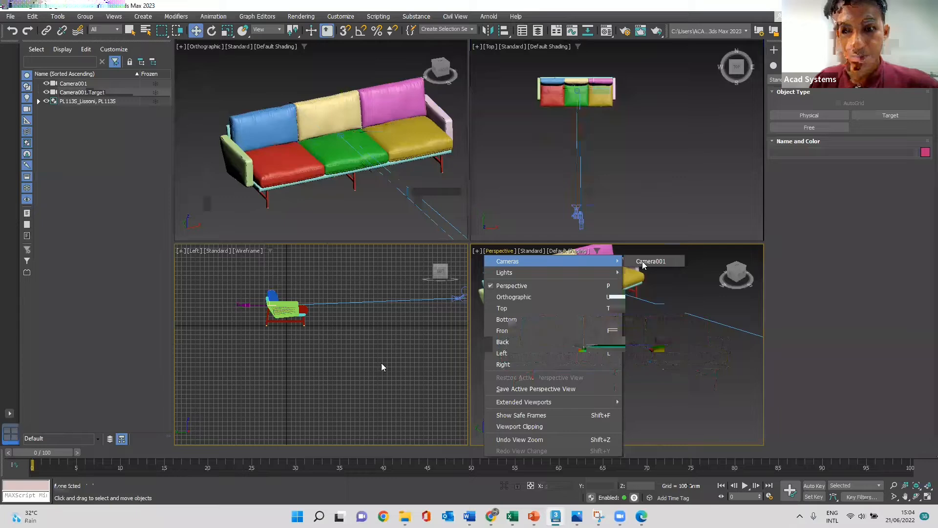
Maximize the Camera001 viewport.
click(624, 302)
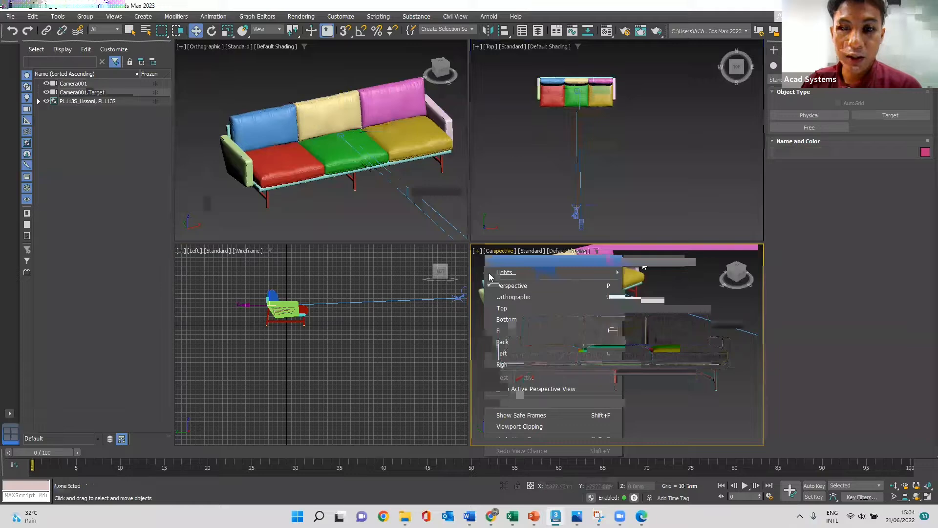
click(478, 253)
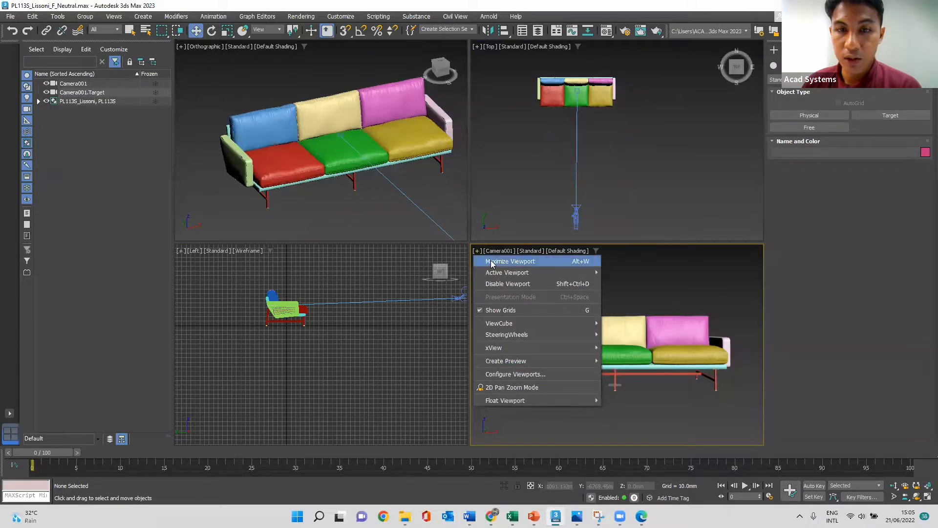
click(492, 262)
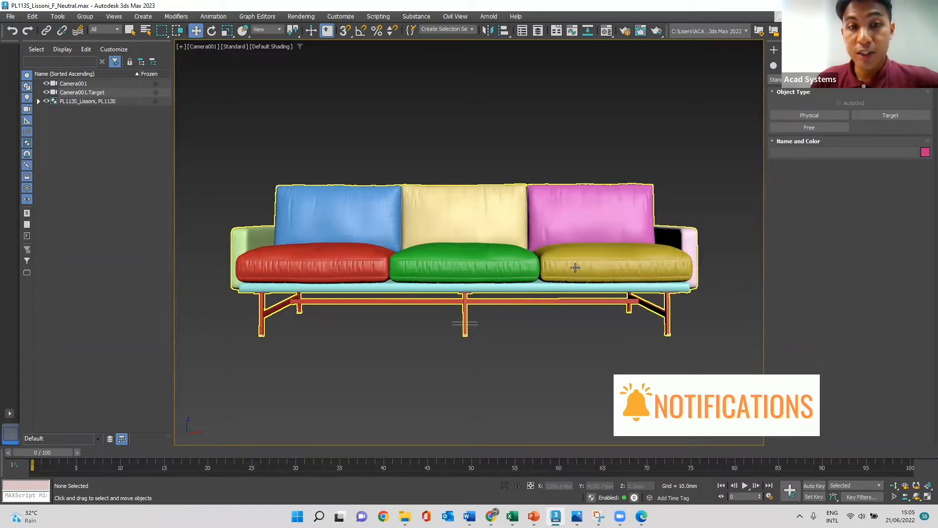
click(239, 46)
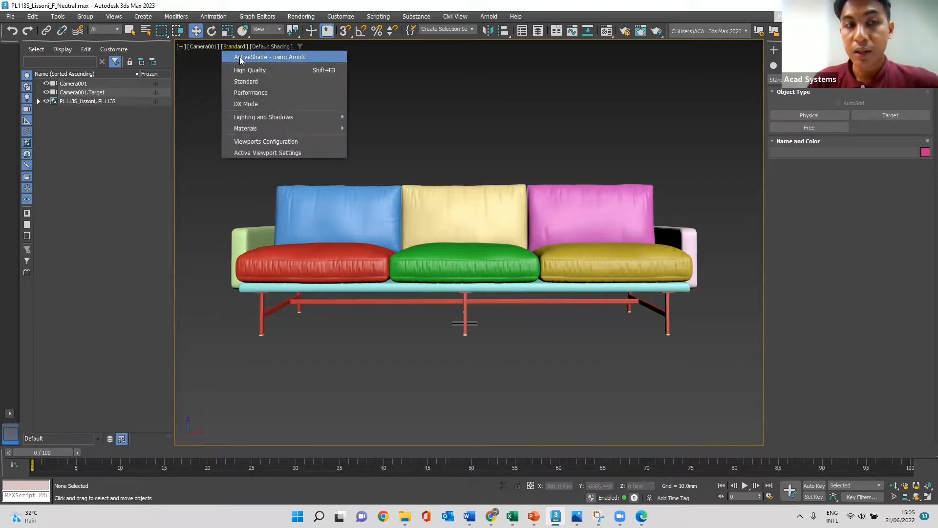
click(371, 72)
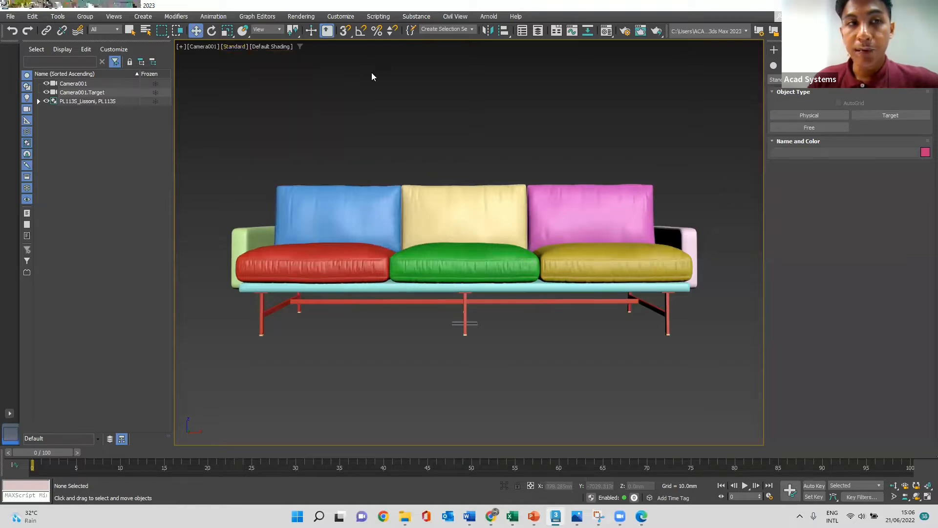
click(231, 47)
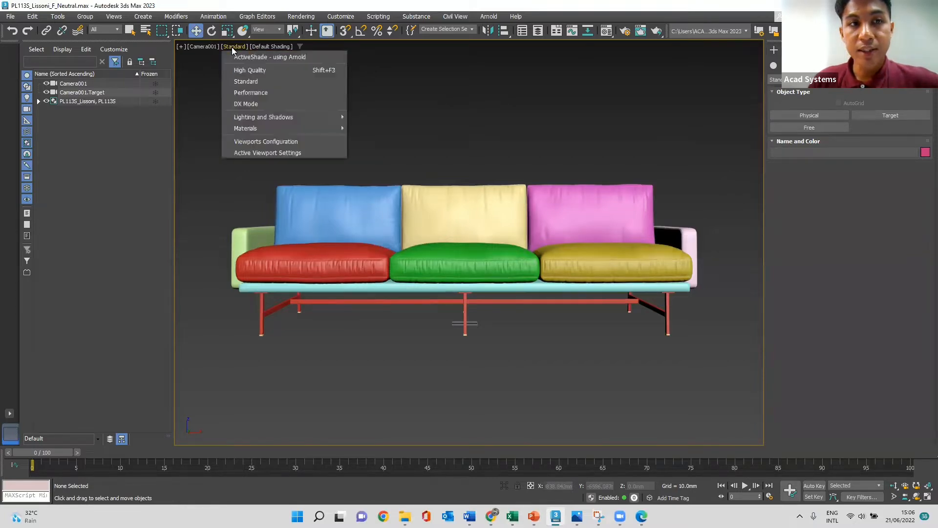
click(432, 97)
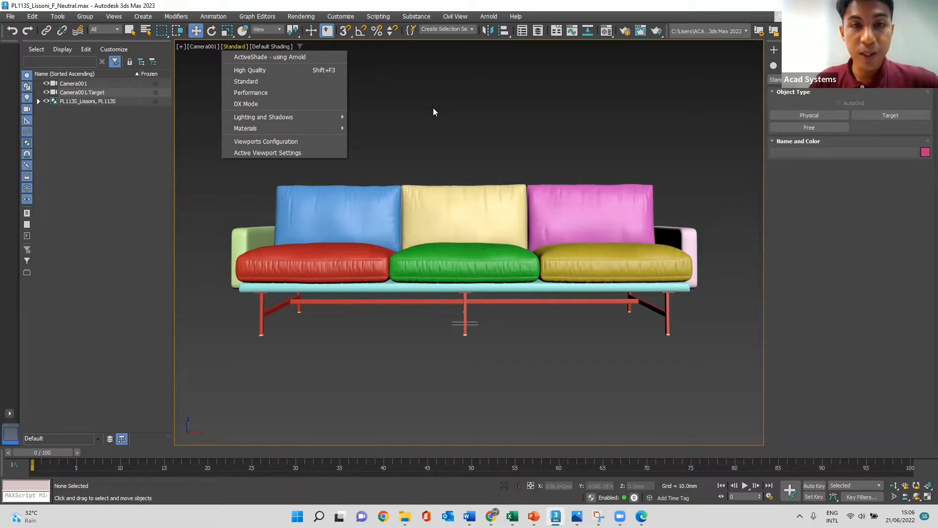
click(433, 108)
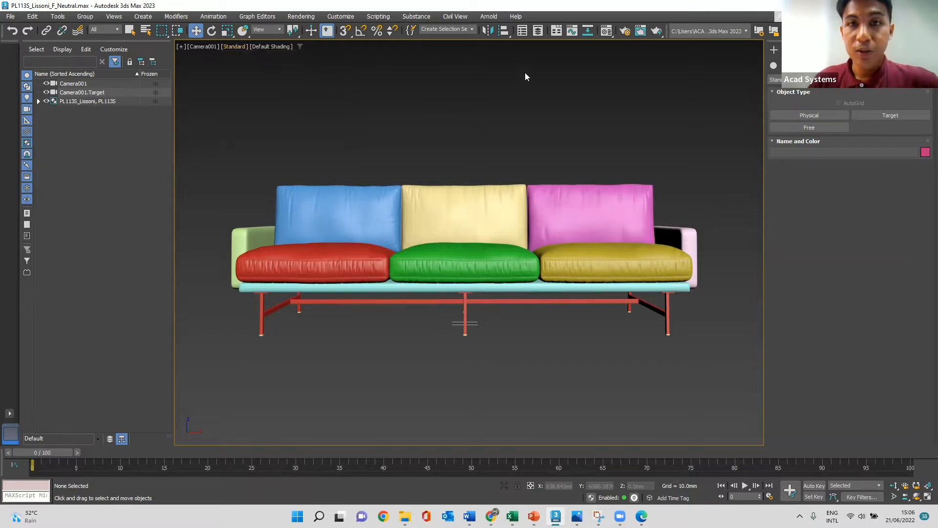
Bring up the rendered frame window to examine the sofa's last render, and minimize the window when finished.
click(640, 32)
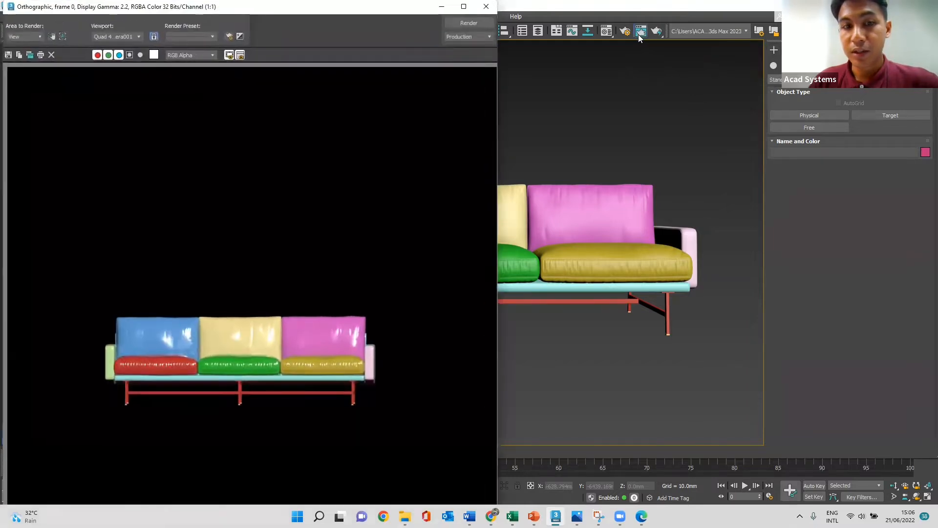
scroll(387, 188, down, 1)
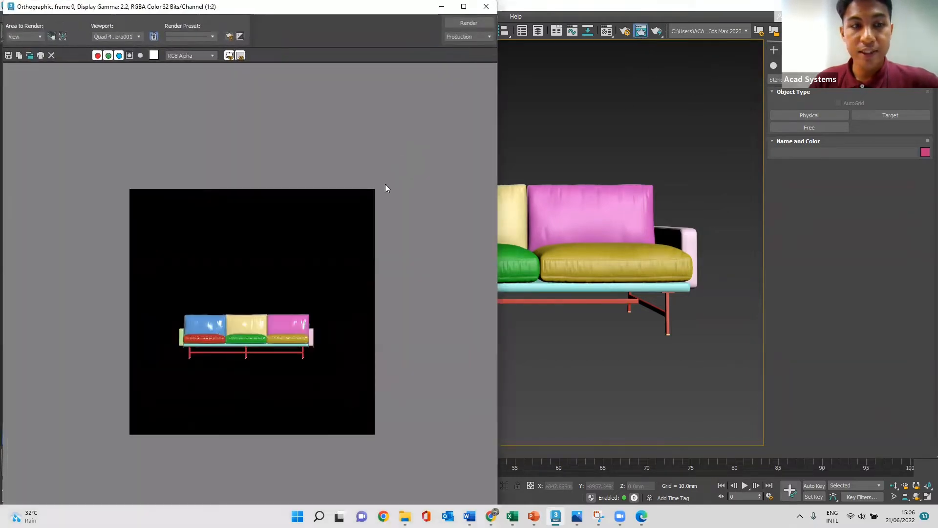
scroll(223, 357, up, 1)
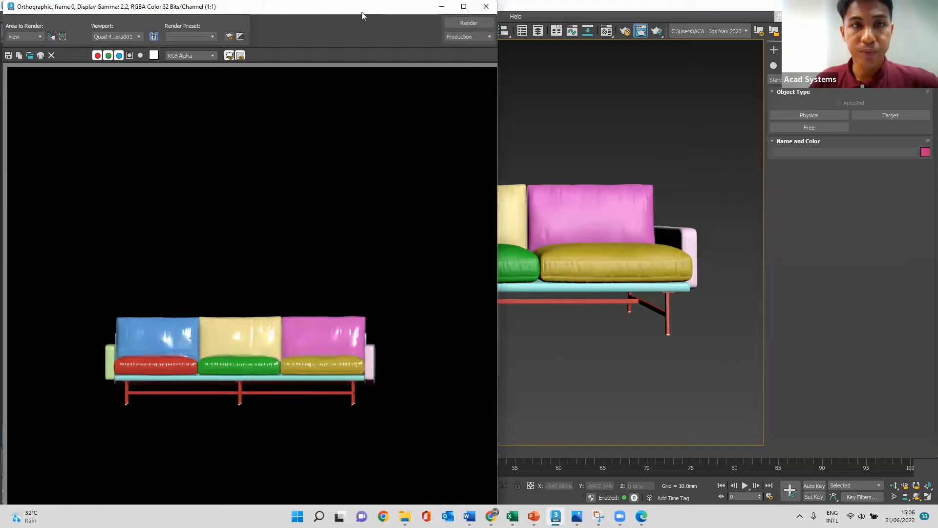
drag(365, 14, 401, 15)
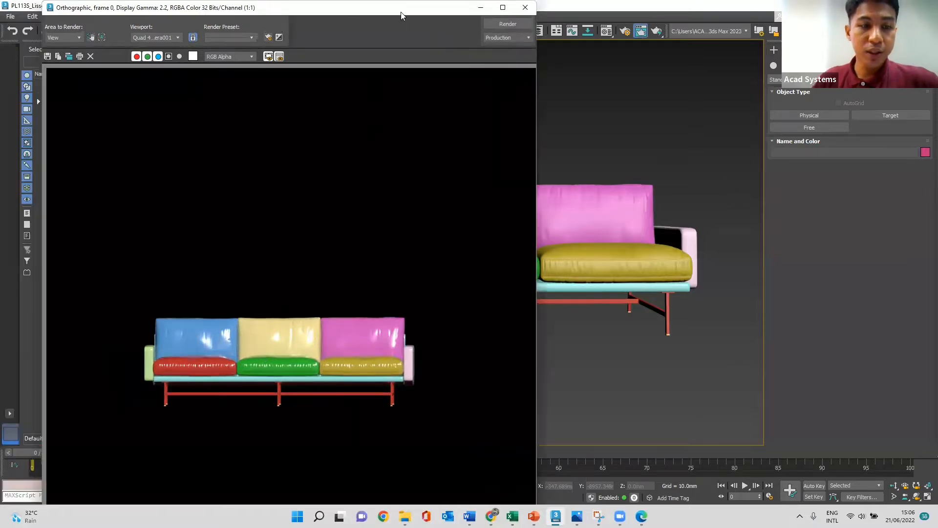
click(481, 8)
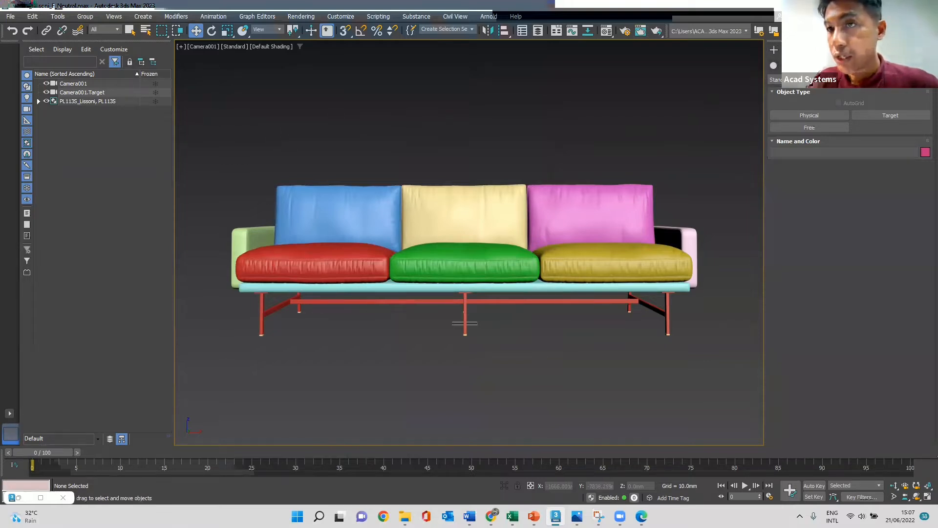
Create an Arnold light of the Skydome type in the Camera001 view.
click(799, 66)
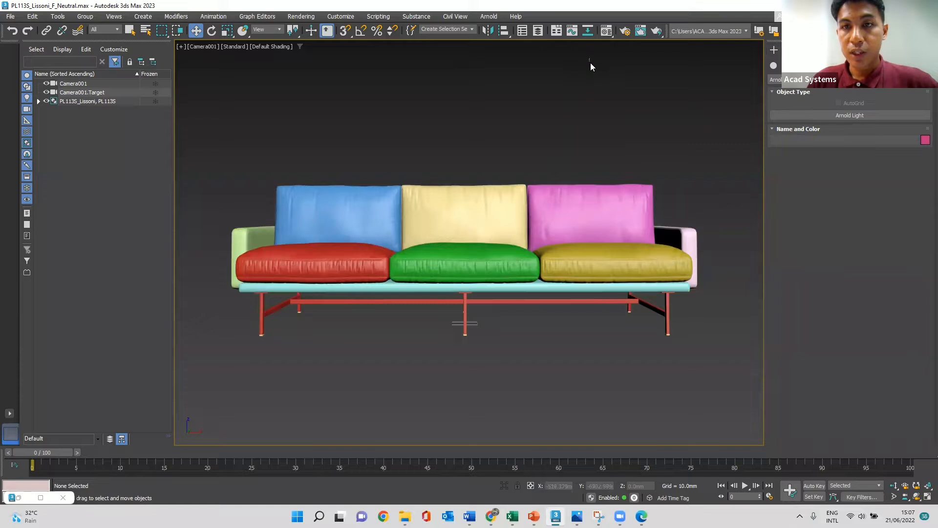
click(826, 115)
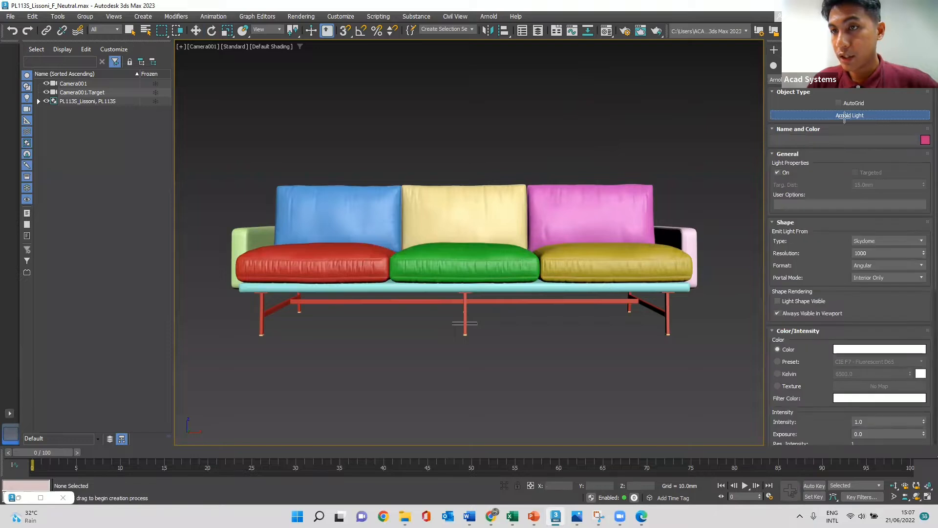
click(577, 70)
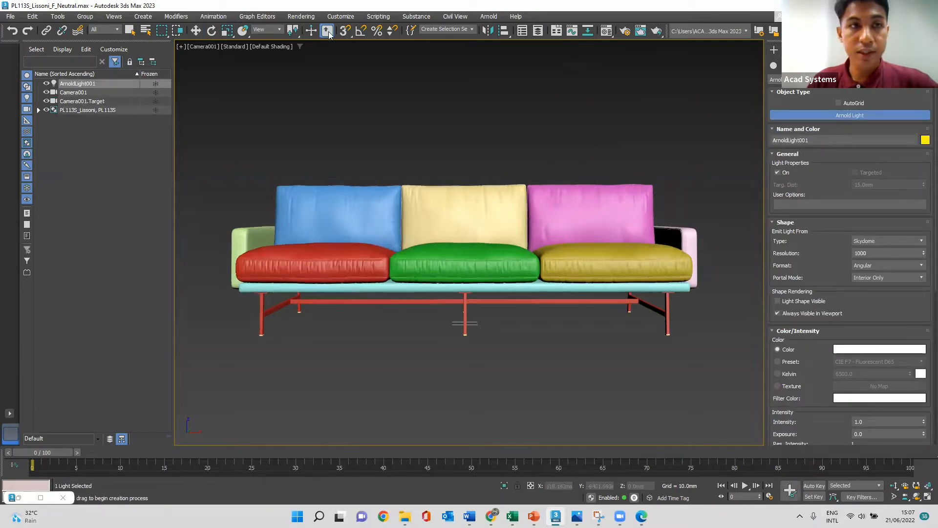
Restore the four-viewport layout and, in the Top view, move the Arnold light onto the sofa at about X 776 mm, Y 31 mm.
click(181, 47)
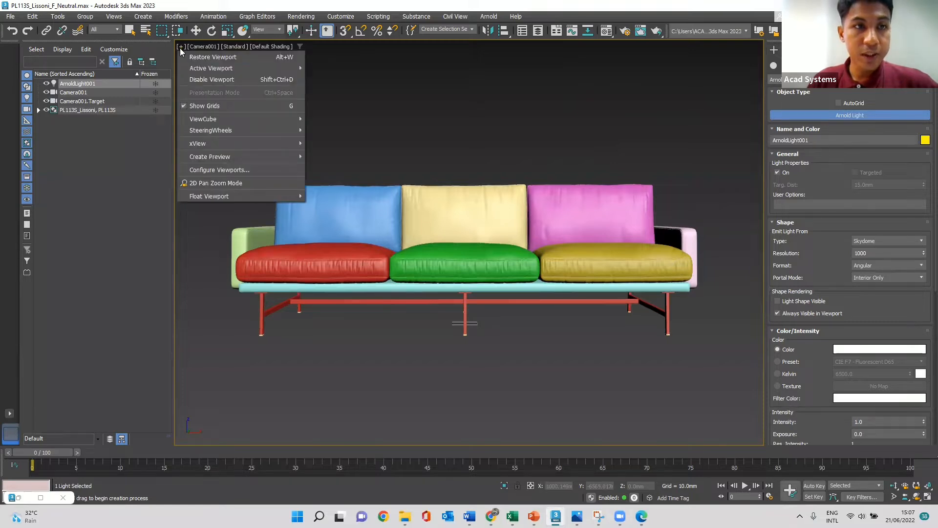
click(189, 57)
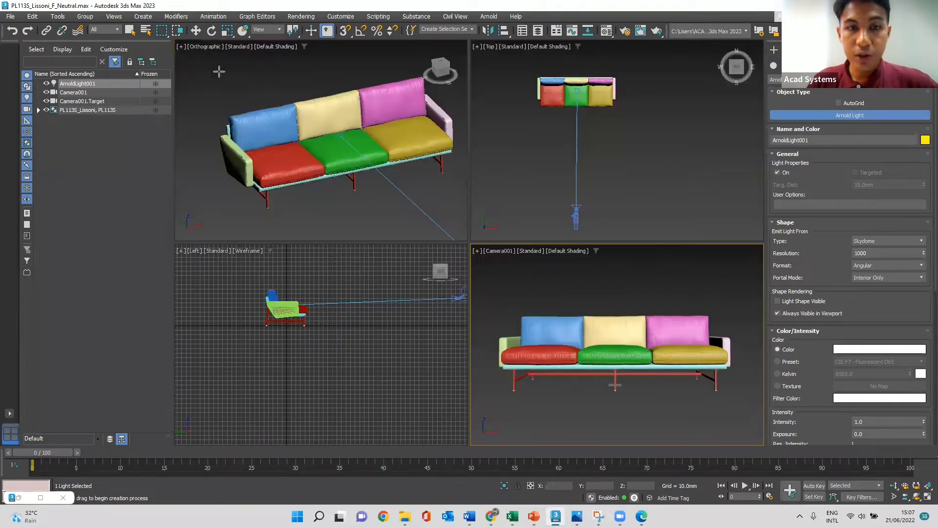
scroll(322, 141, down, 3)
scroll(577, 144, down, 5)
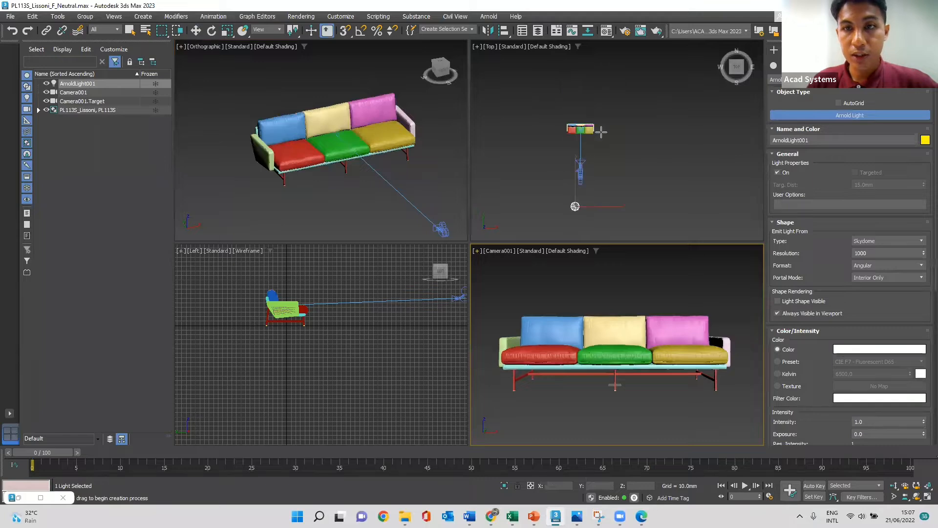
scroll(594, 142, up, 2)
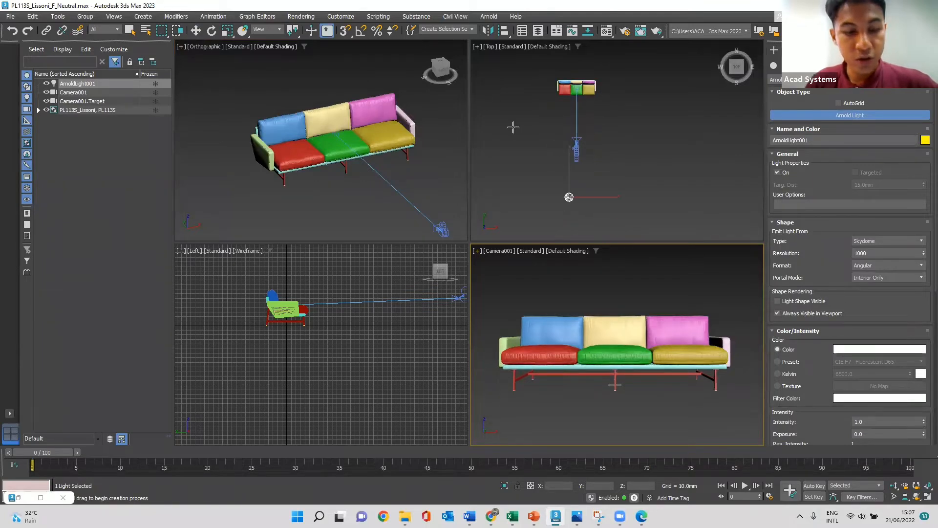
key(w)
click(570, 198)
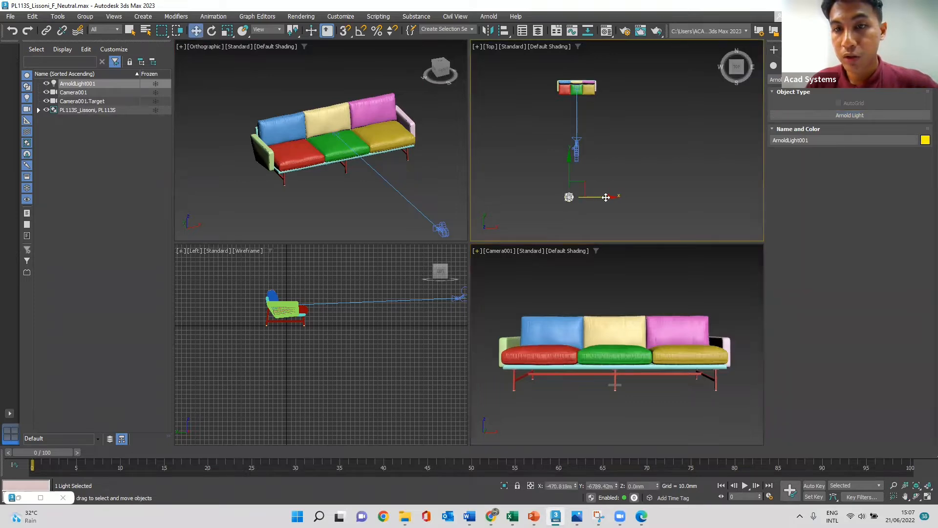
drag(604, 197, 624, 197)
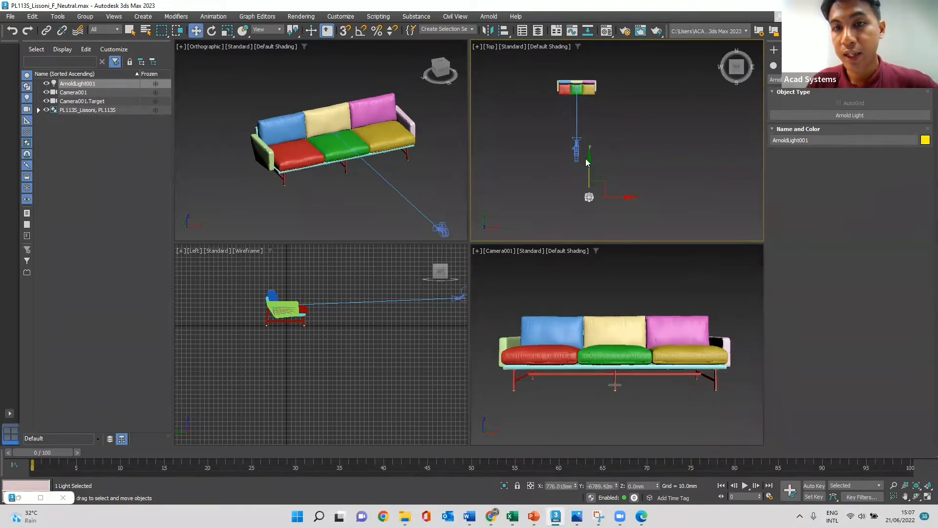
drag(588, 156, 589, 48)
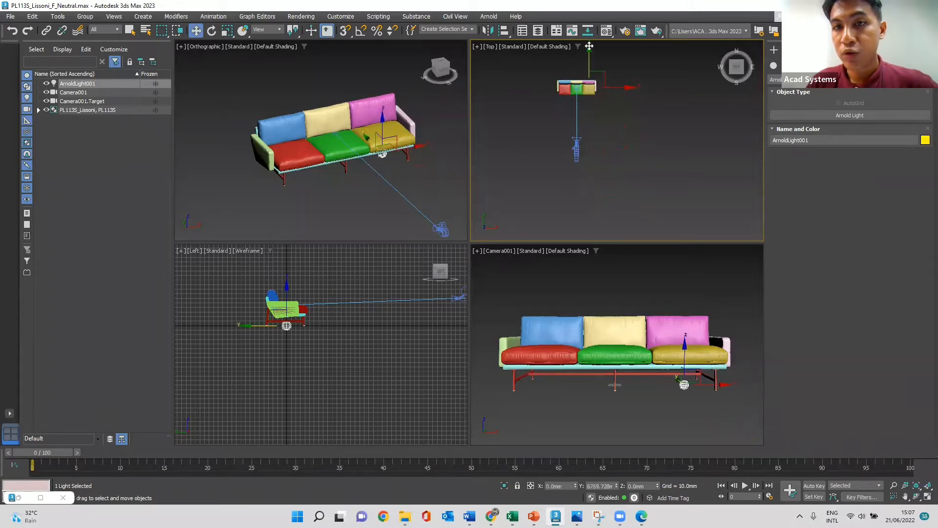
In the Left view, raise the Arnold light above the sofa's backrest to a height of about 952 mm.
click(285, 289)
click(299, 285)
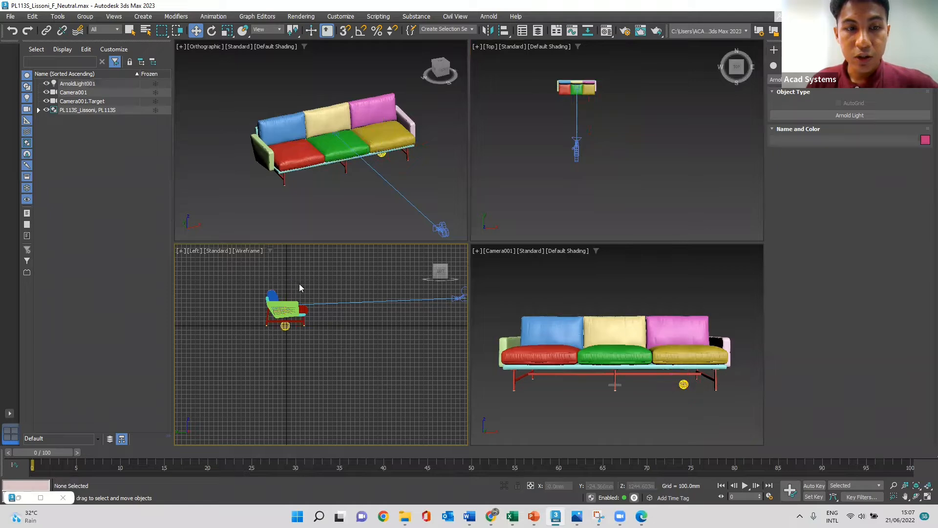
click(289, 329)
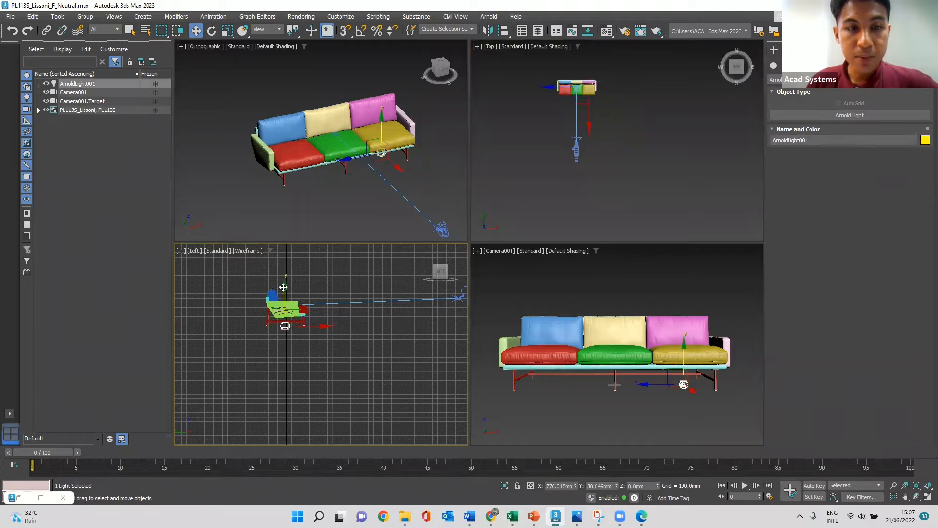
drag(284, 286, 288, 245)
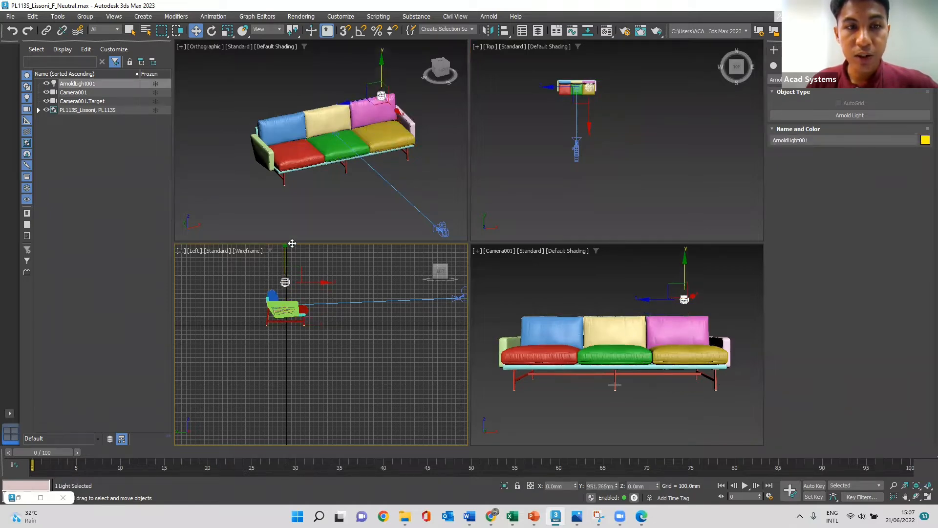
In the Camera001 view, move the Arnold light along X to the sofa's centre, at about X 49 mm.
click(632, 306)
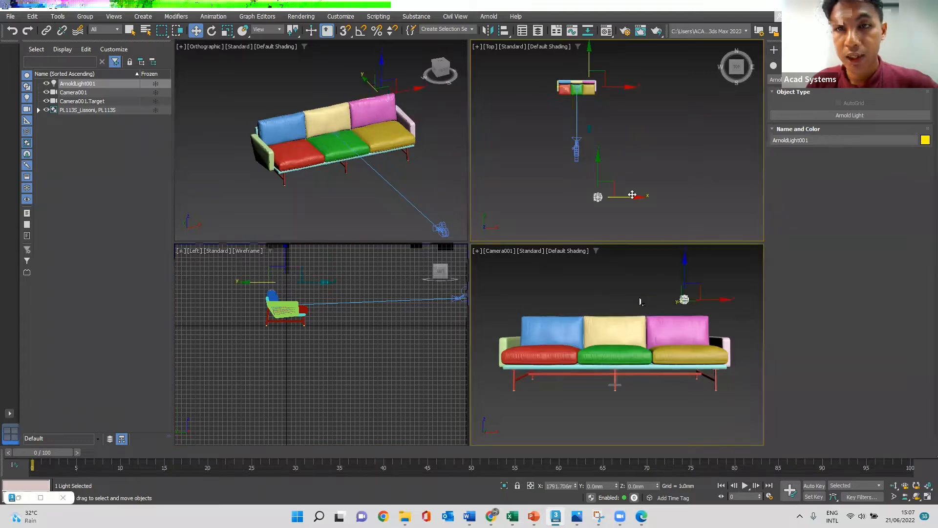
click(684, 299)
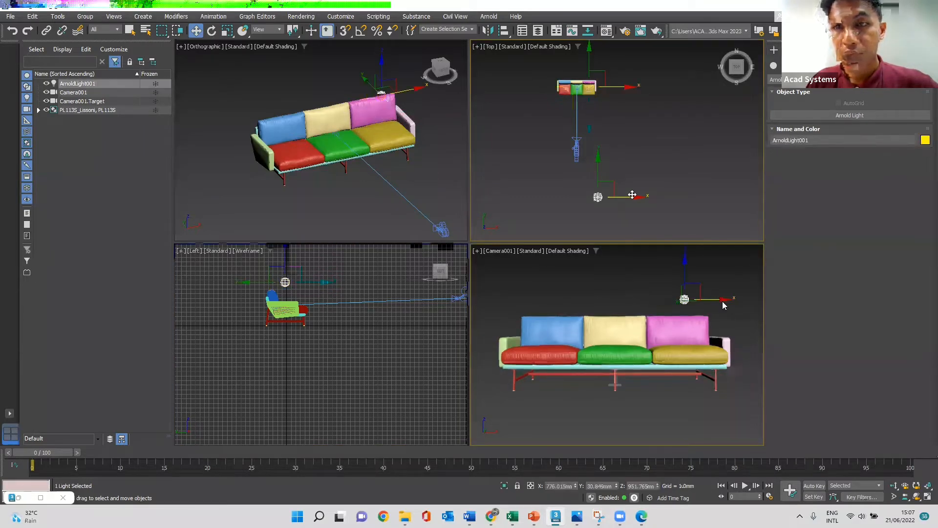
drag(724, 299, 660, 299)
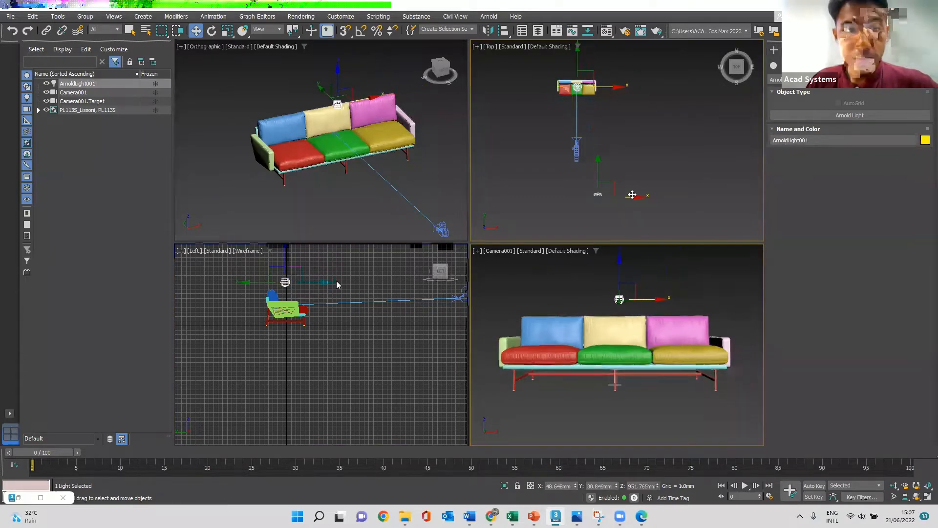
In the Left view, raise the Arnold light well above the sofa to about Z 1827 mm, and leave it selected.
scroll(339, 375, down, 2)
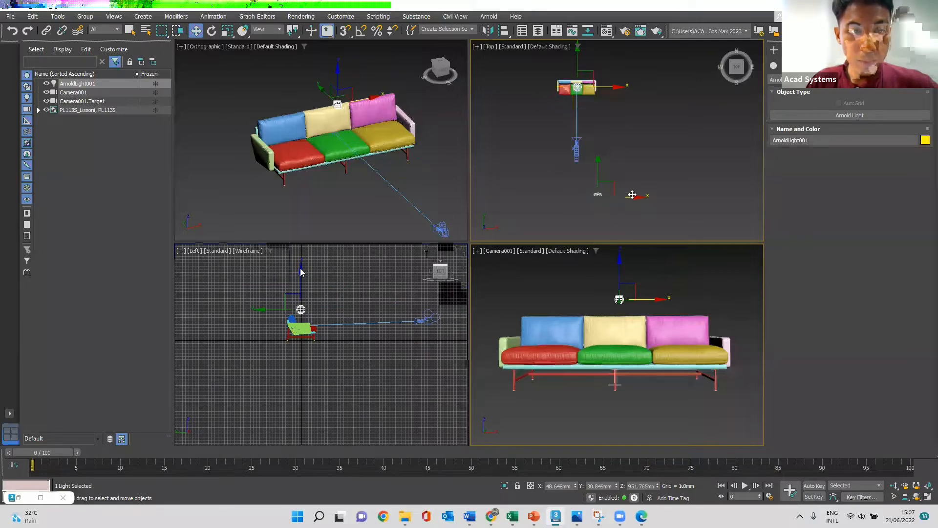
drag(301, 271, 305, 245)
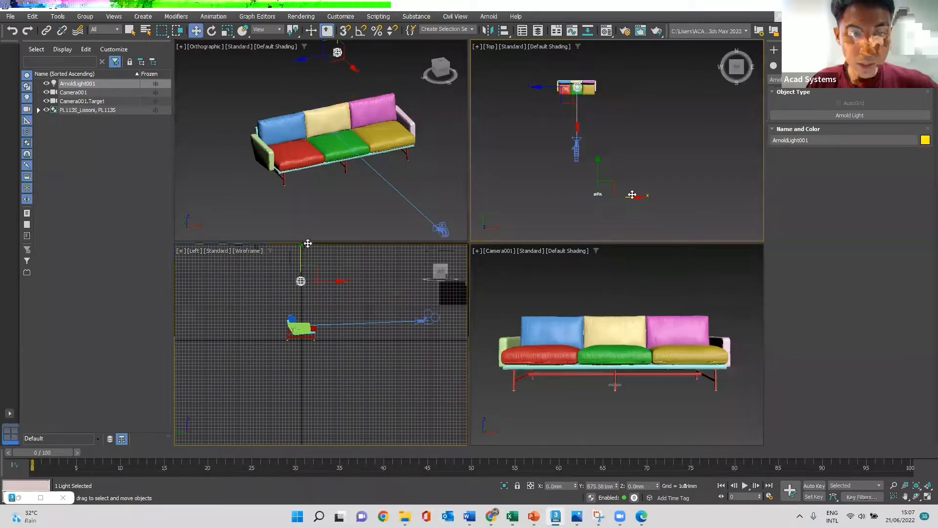
click(377, 287)
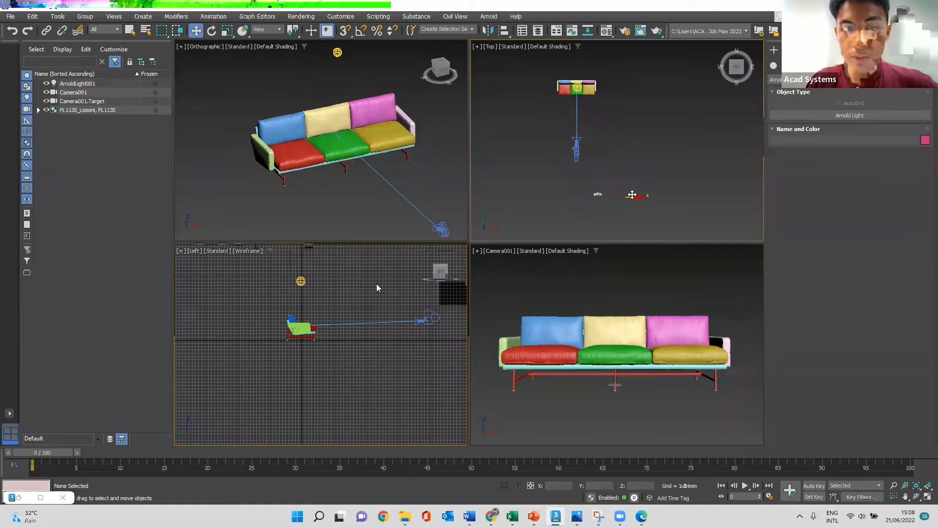
click(629, 197)
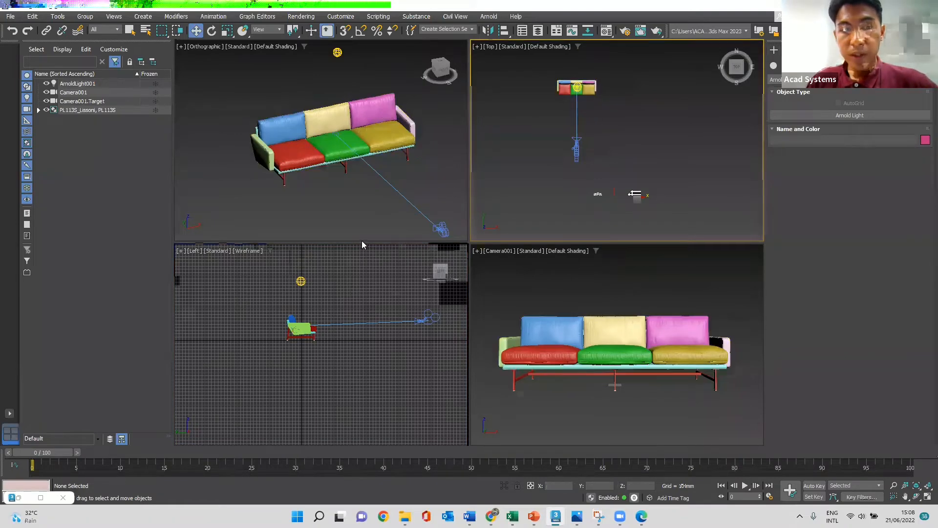
click(300, 280)
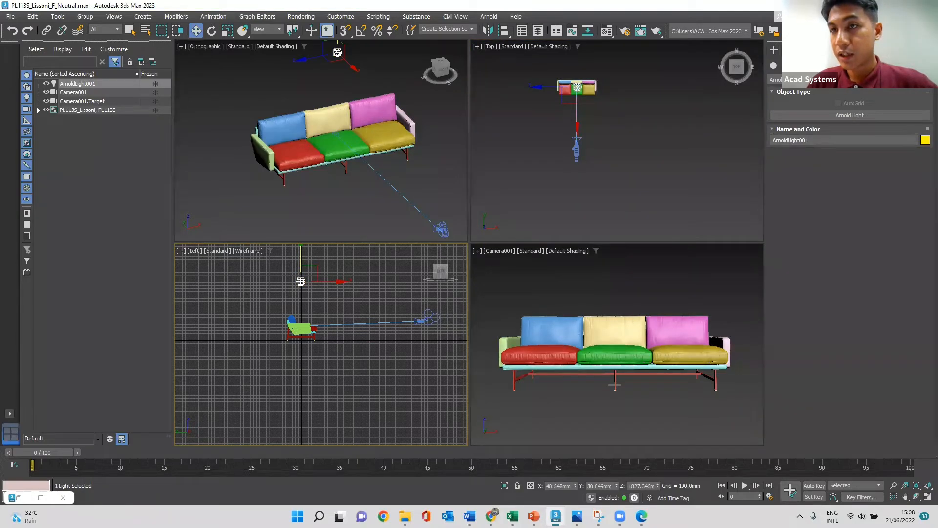
Open the Arnold light's modify parameters and examine the available shape types without changing the Skydome type.
click(790, 50)
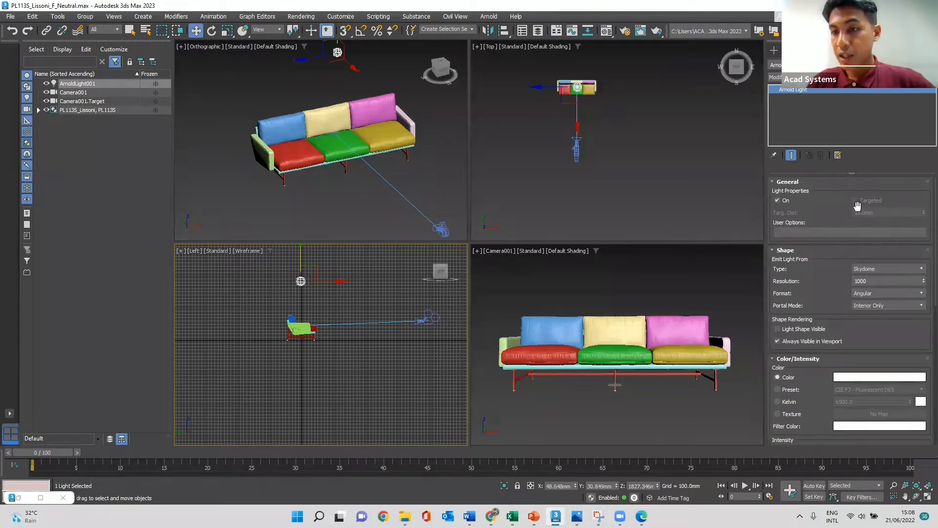
scroll(831, 270, down, 1)
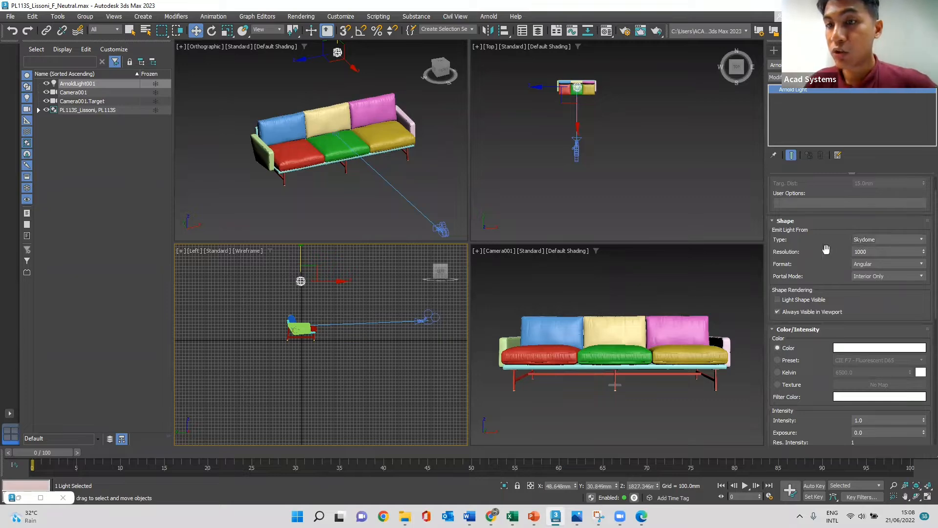
click(876, 241)
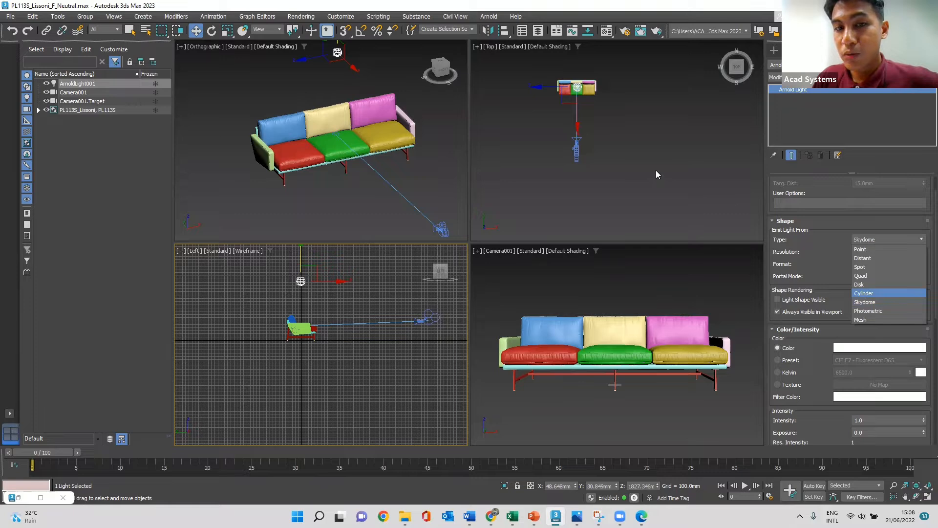
key(Escape)
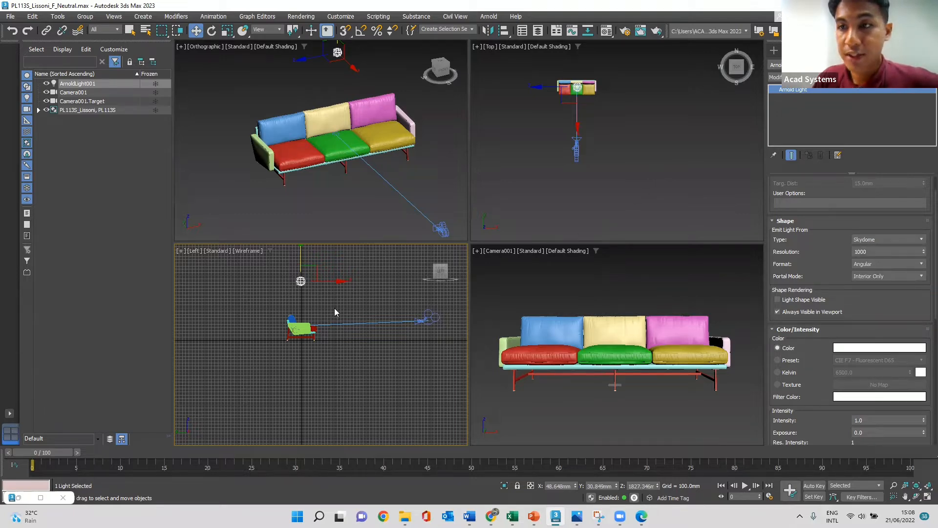
Deselect the Arnold light and maximize the Camera001 view.
scroll(905, 273, up, 2)
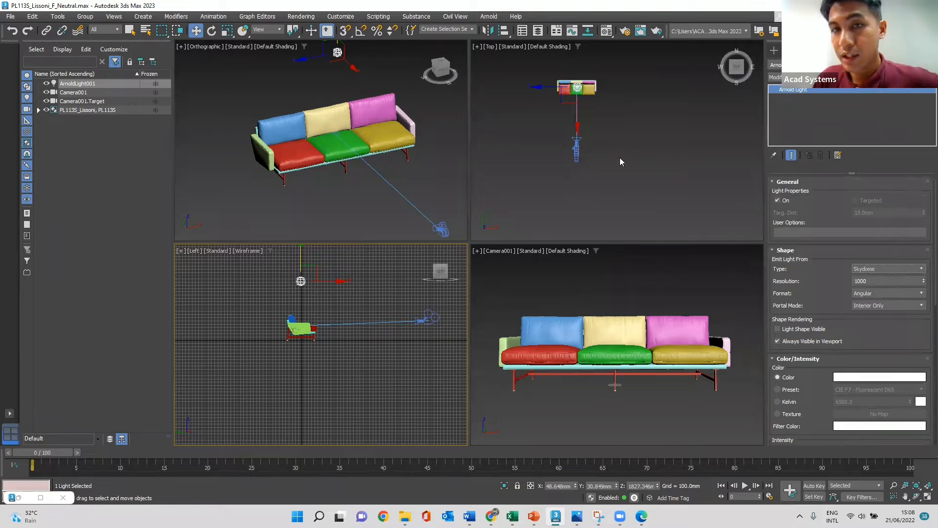
click(619, 157)
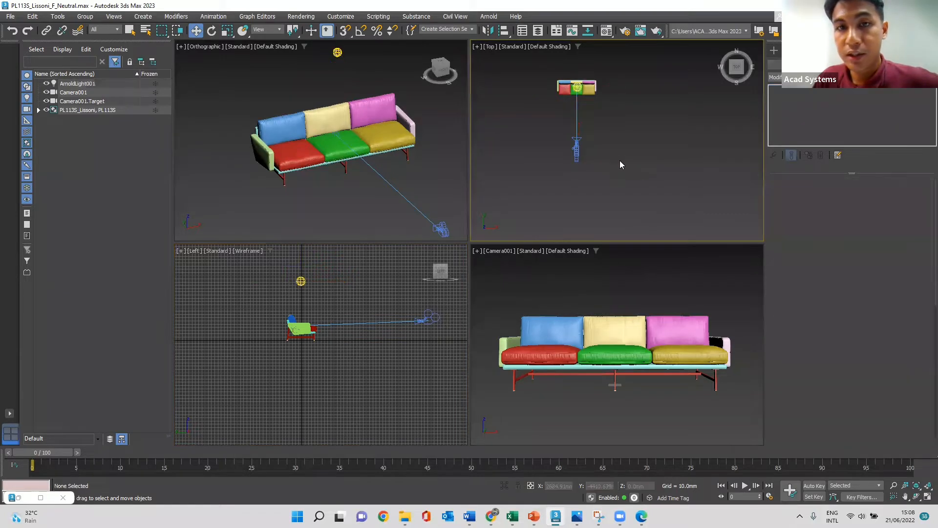
click(477, 251)
click(490, 259)
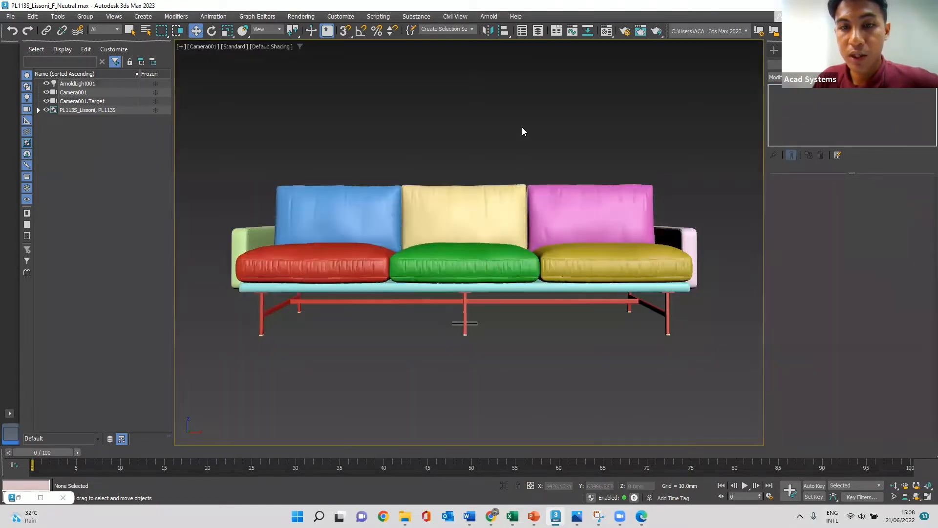
Render the Camera001 view to check the skydome lighting on the sofa, and minimize the rendered frame window.
click(642, 34)
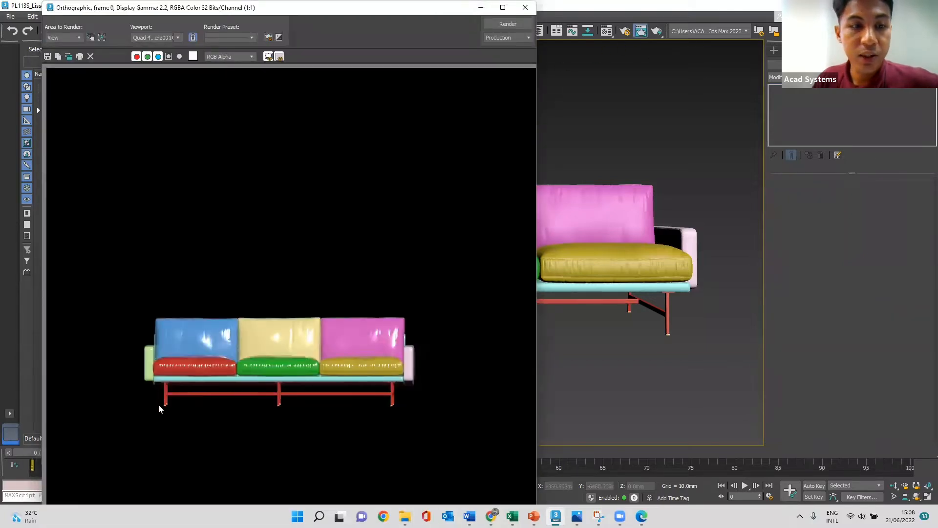
scroll(158, 409, up, 2)
scroll(313, 252, down, 2)
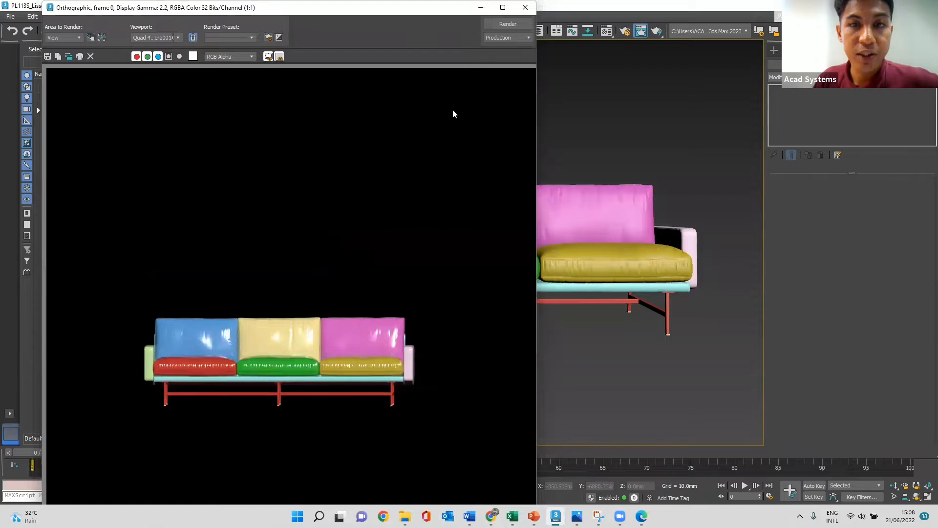
click(510, 22)
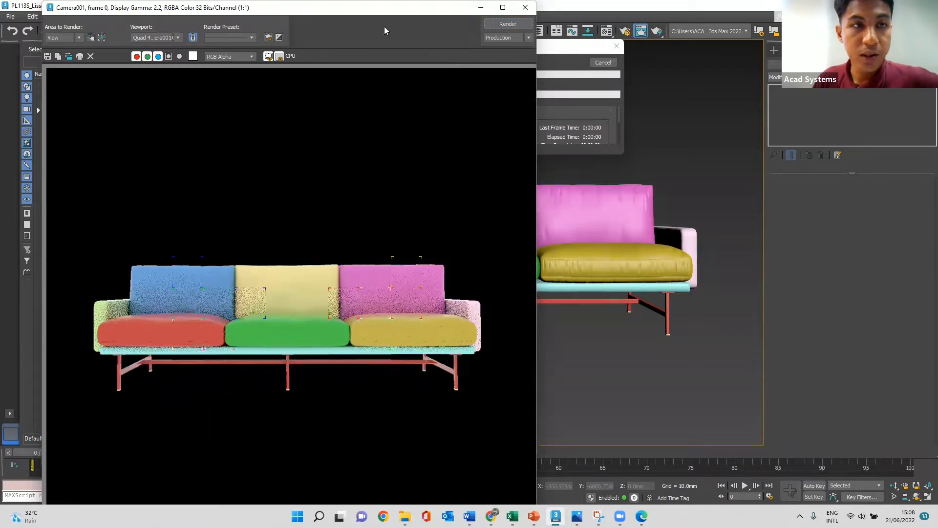
drag(383, 11, 447, 10)
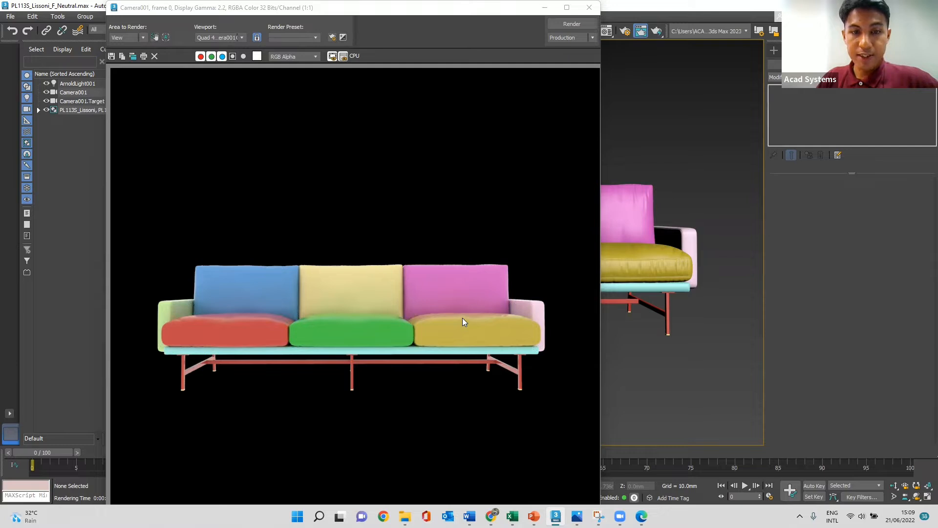
click(545, 8)
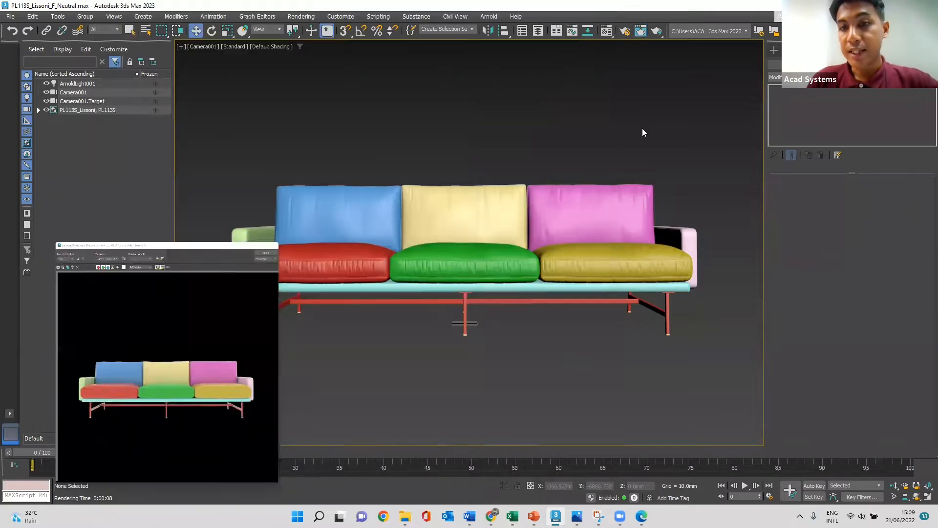
Restore the four-viewport layout from the maximized Camera001 view.
click(774, 50)
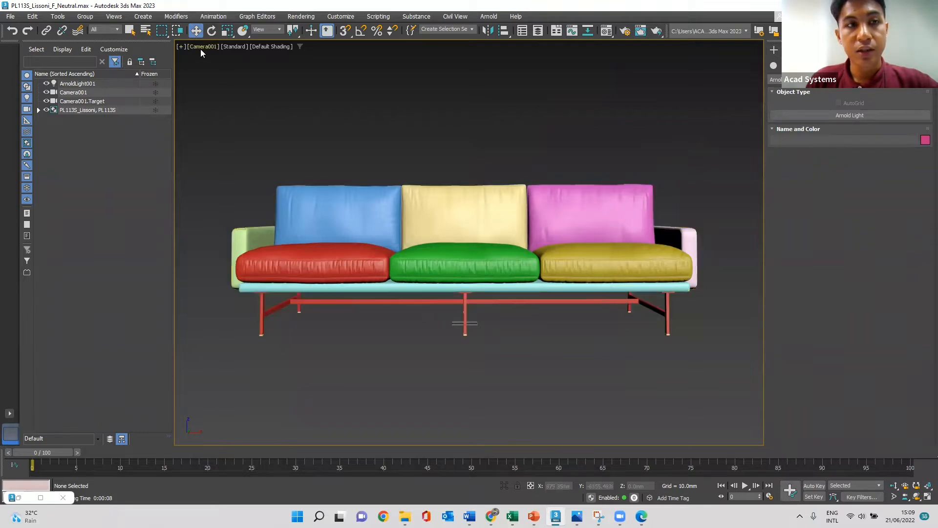
click(181, 47)
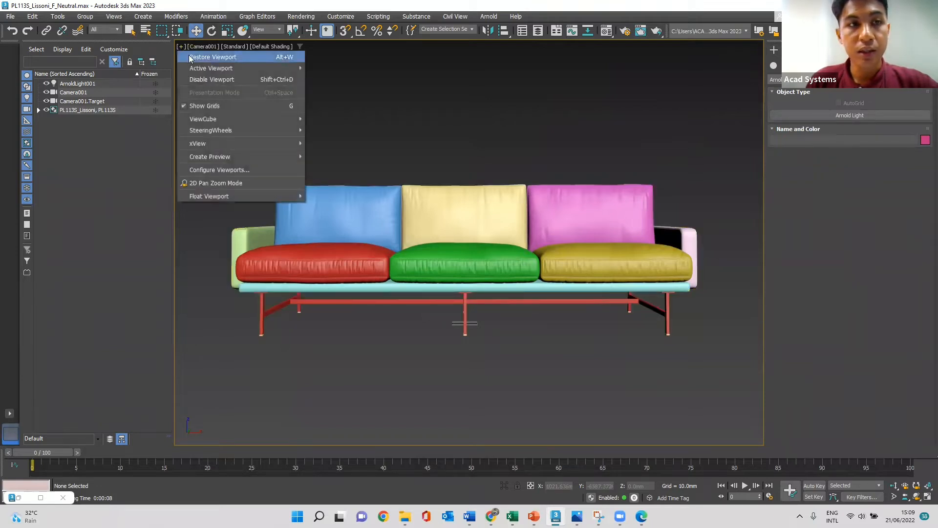
click(190, 58)
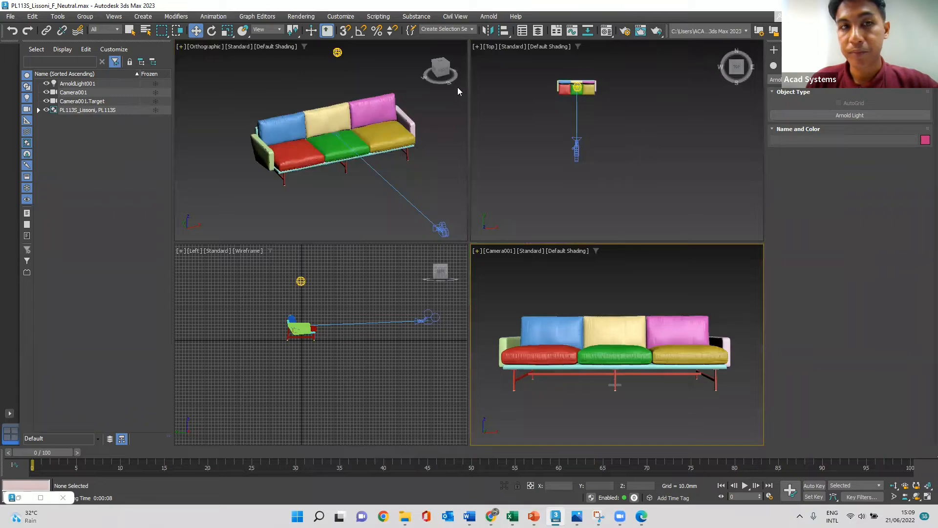
Change the shape type of the Arnold light above the sofa to Quad, with a spread of 1.0.
click(337, 53)
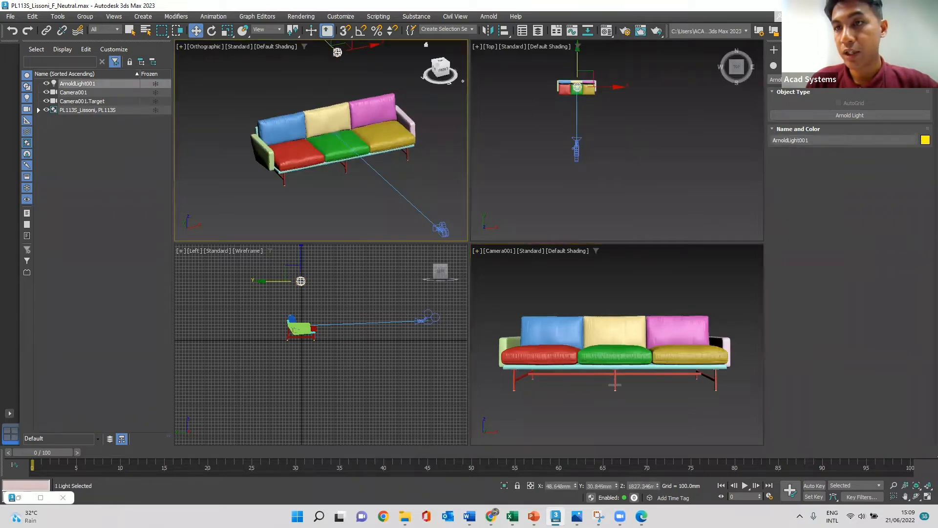
click(790, 50)
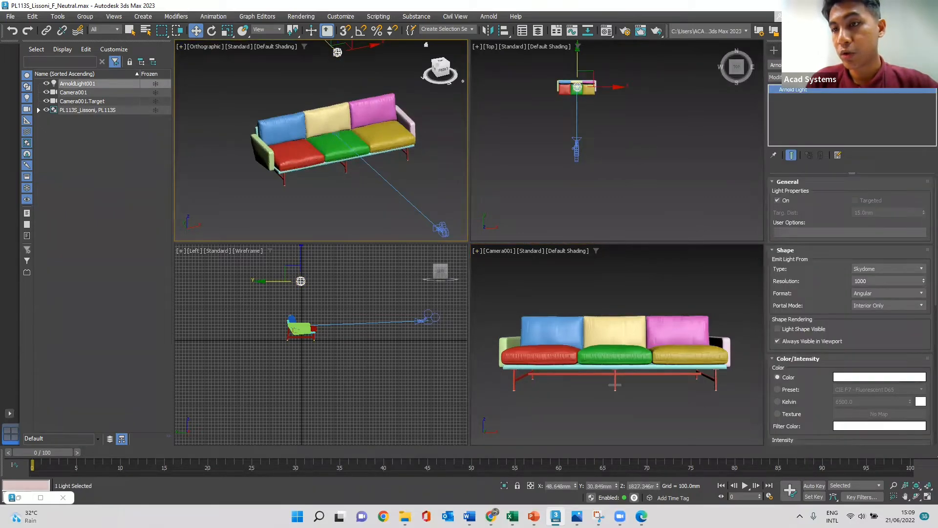
click(921, 269)
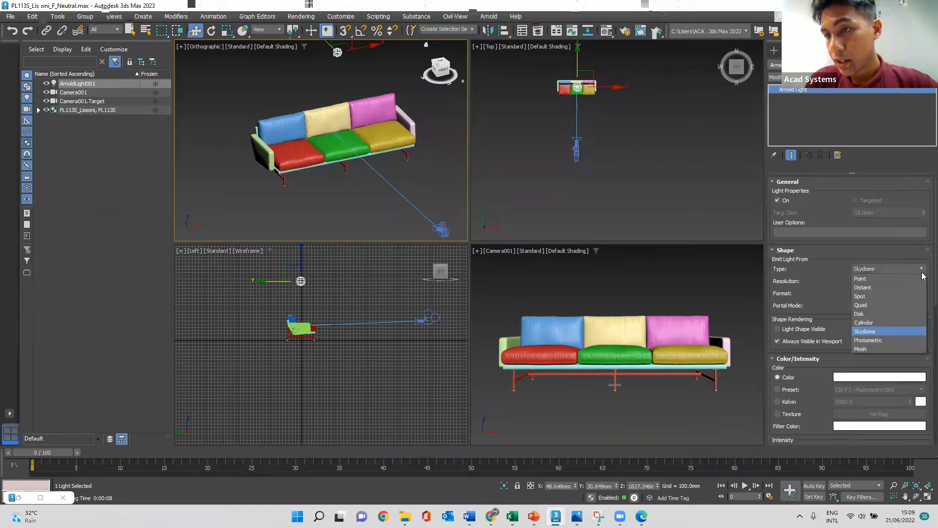
click(884, 308)
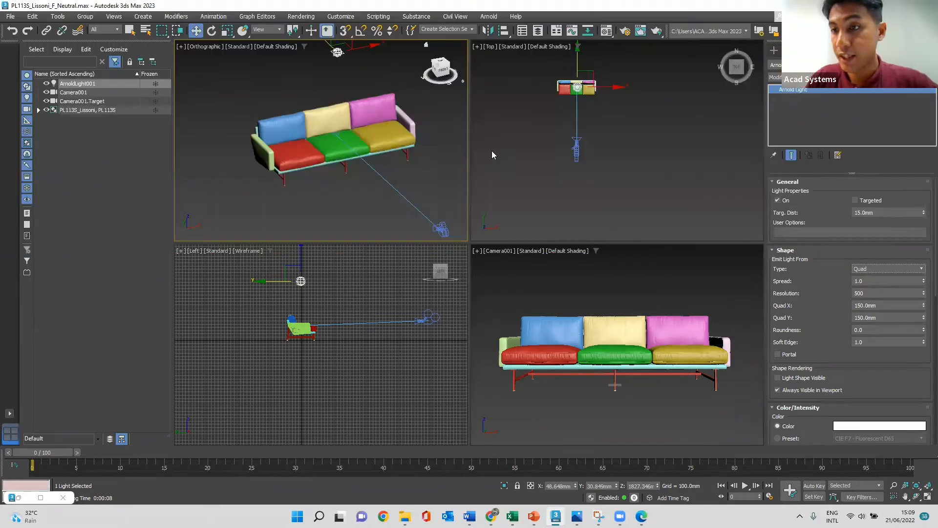
click(871, 281)
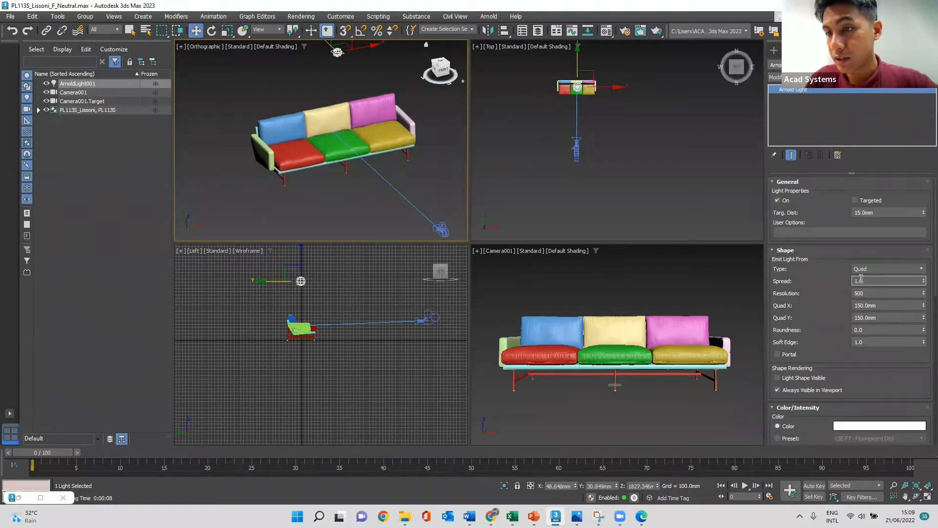
double_click(861, 280)
text(1)
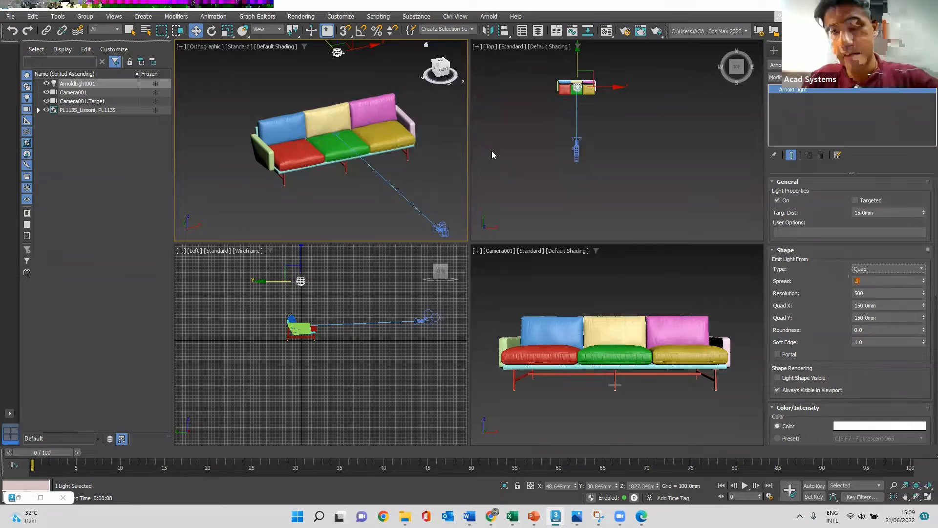
key(Return)
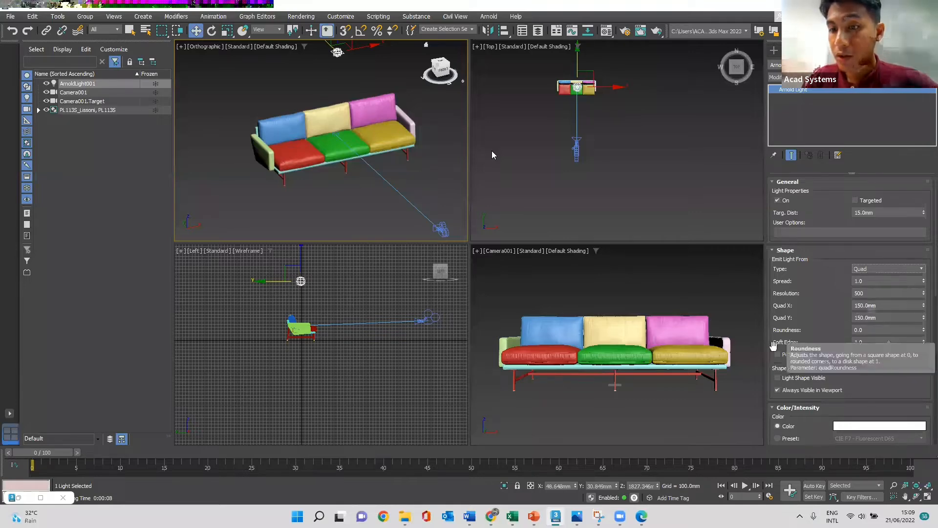
Set the Arnold light's color to a warm yellow, about RGB 232, 176, 25, and deselect the light.
scroll(813, 358, down, 4)
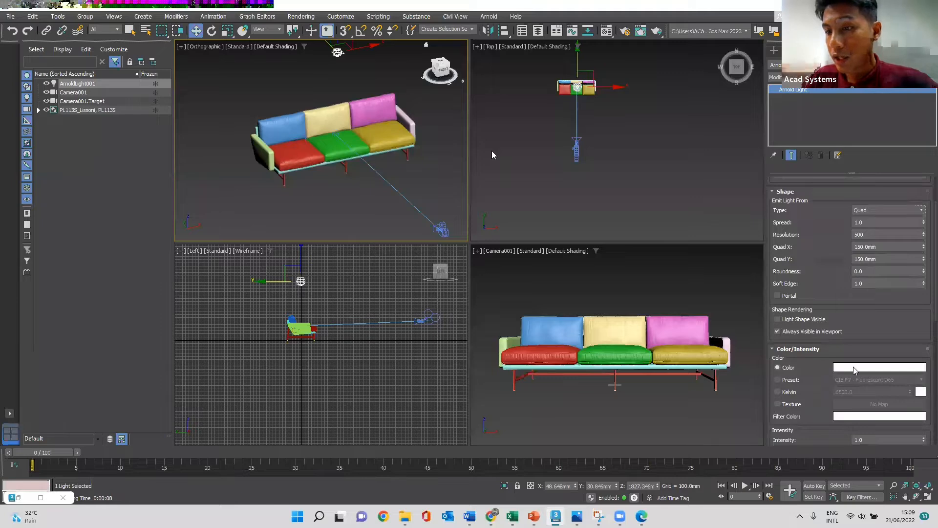
click(846, 368)
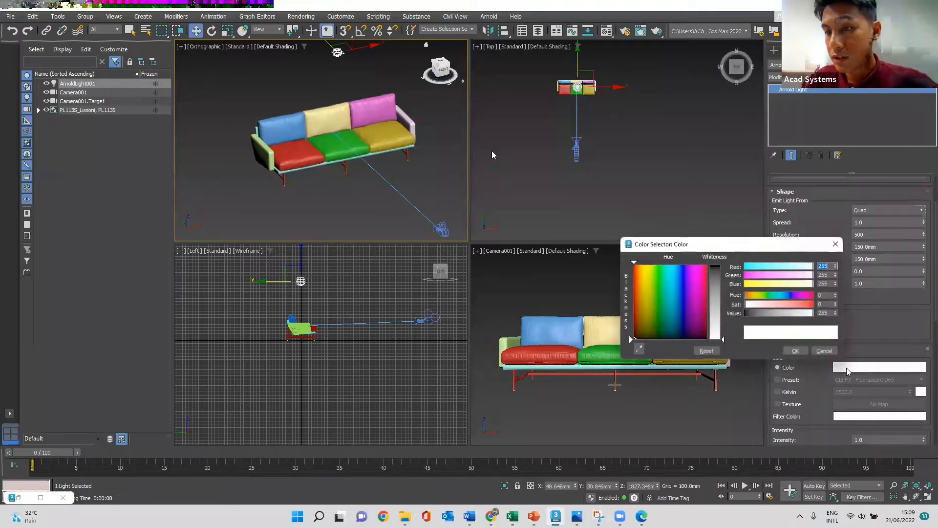
click(642, 273)
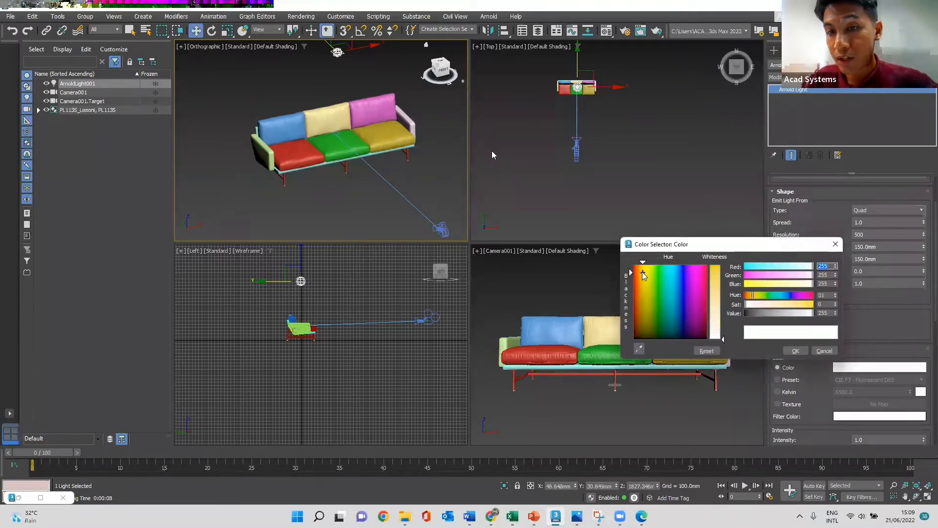
drag(713, 283, 714, 273)
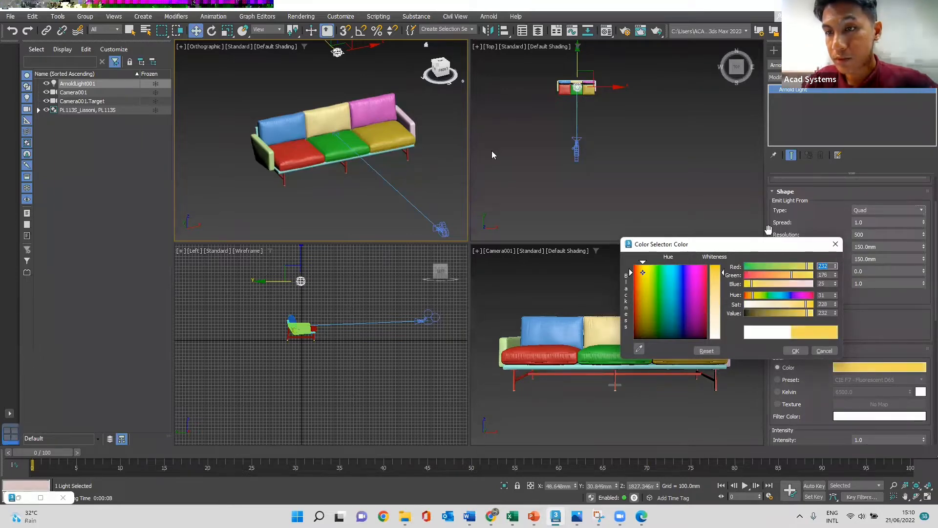
click(738, 216)
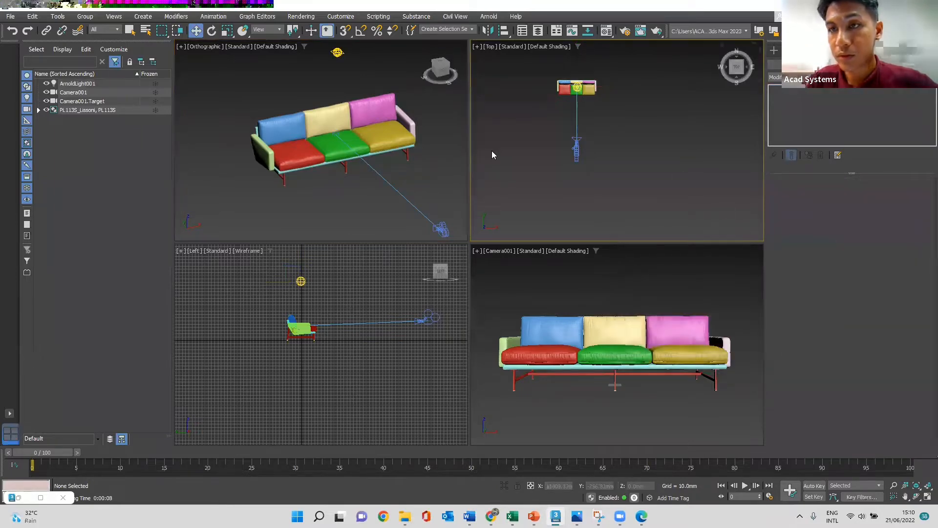
Reselect the Arnold light and examine its shape, color, intensity and exposure parameters.
click(300, 282)
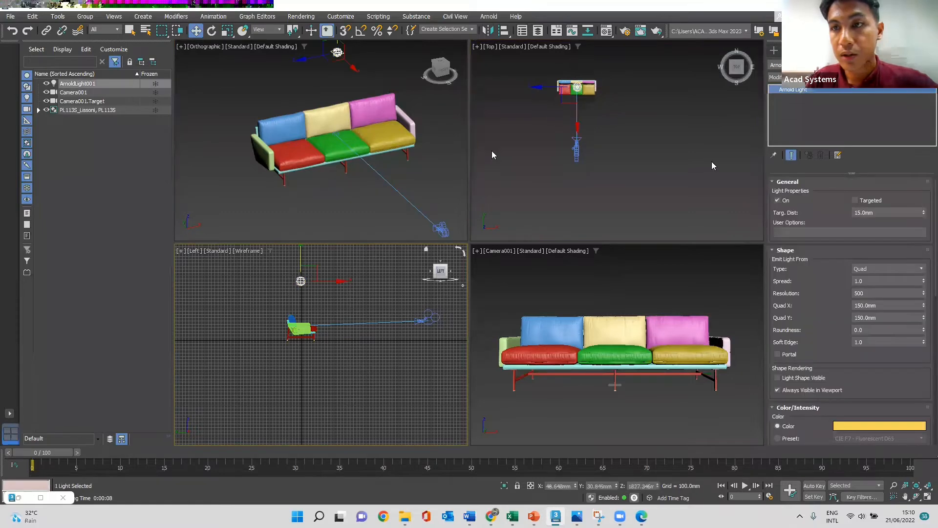
scroll(865, 397, down, 1)
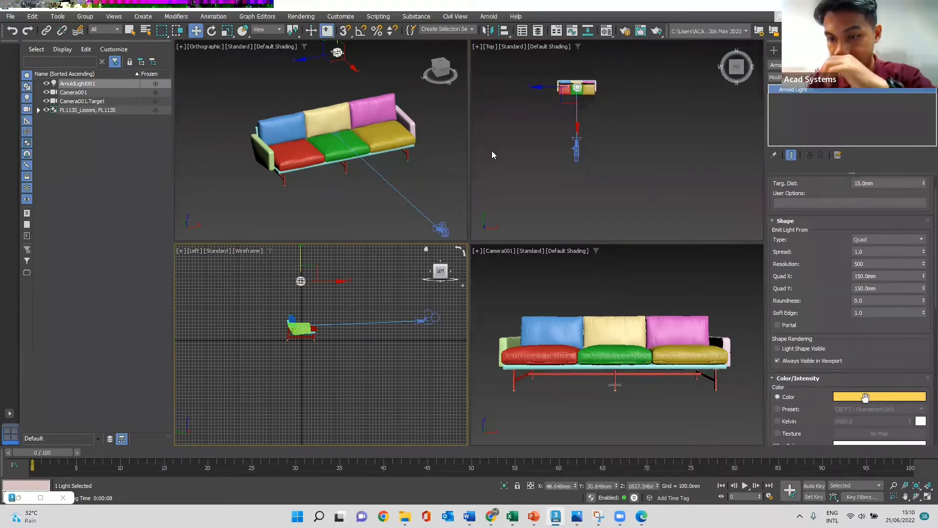
scroll(865, 397, down, 1)
scroll(865, 396, down, 1)
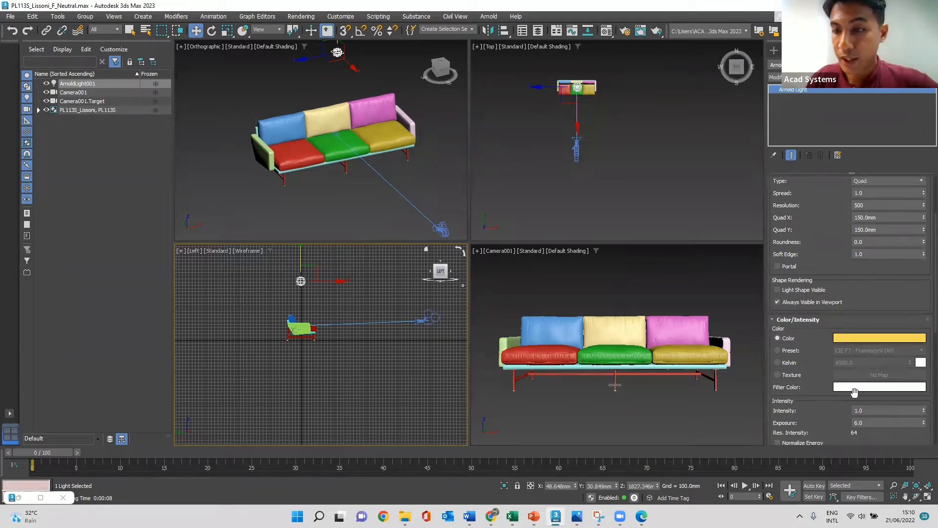
scroll(855, 386, down, 1)
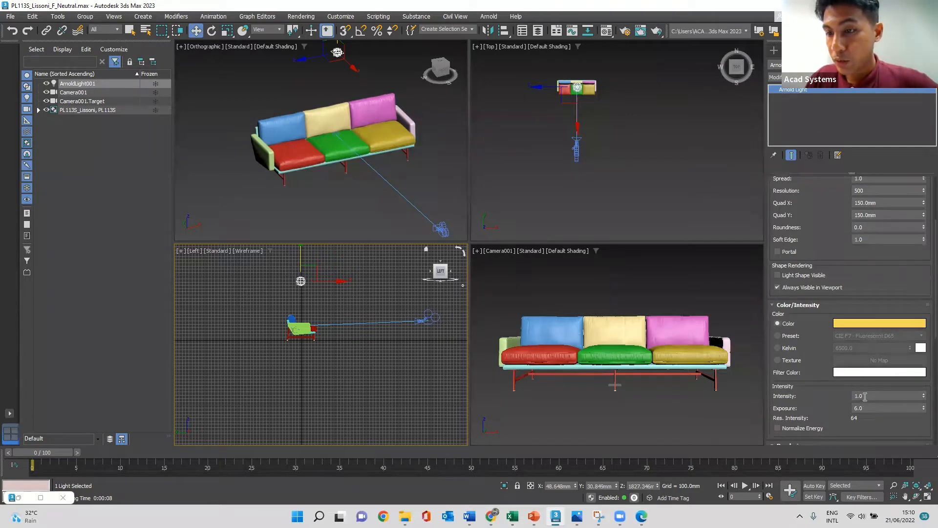
click(865, 396)
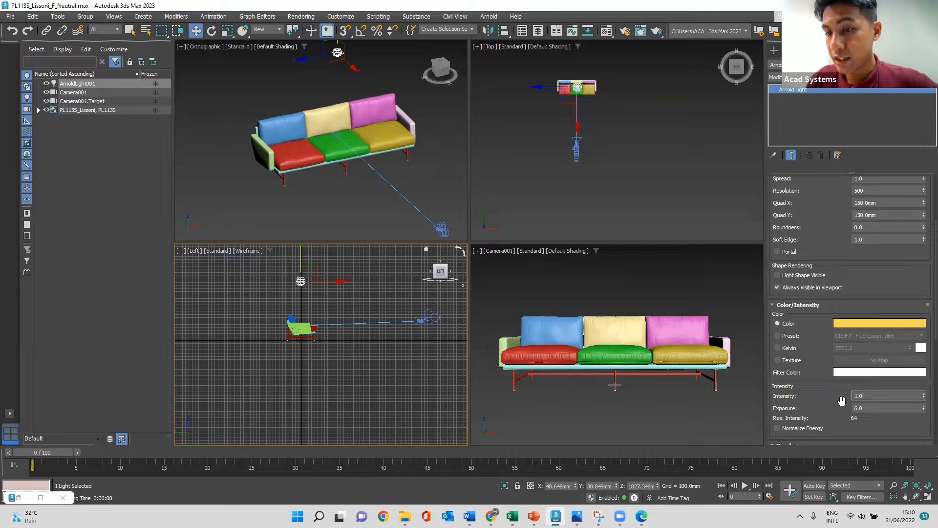
scroll(835, 382, down, 1)
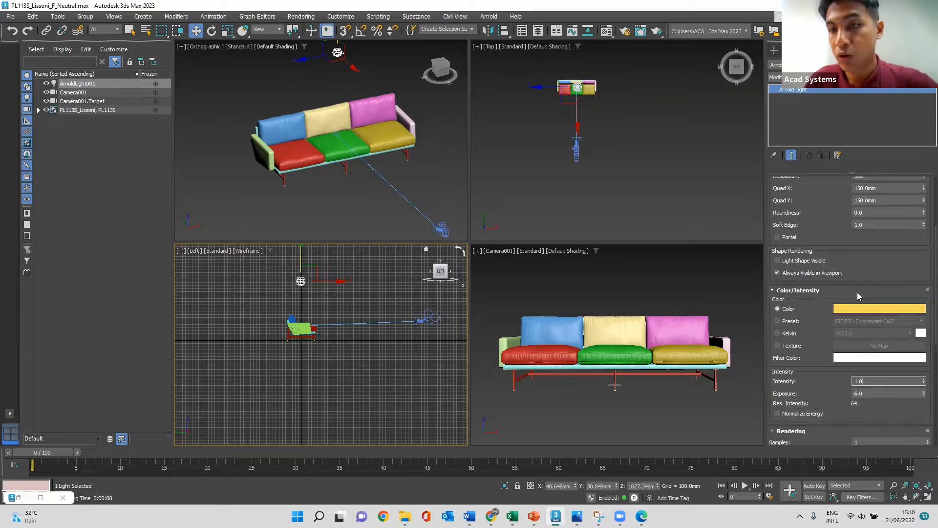
Render the camera view again with the yellow Quad light, and minimize the rendered frame window.
click(697, 175)
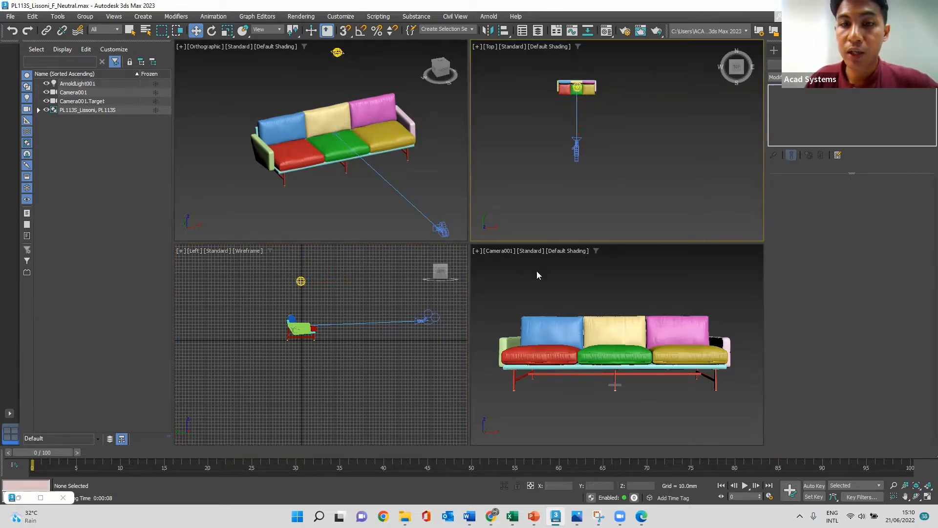
click(641, 31)
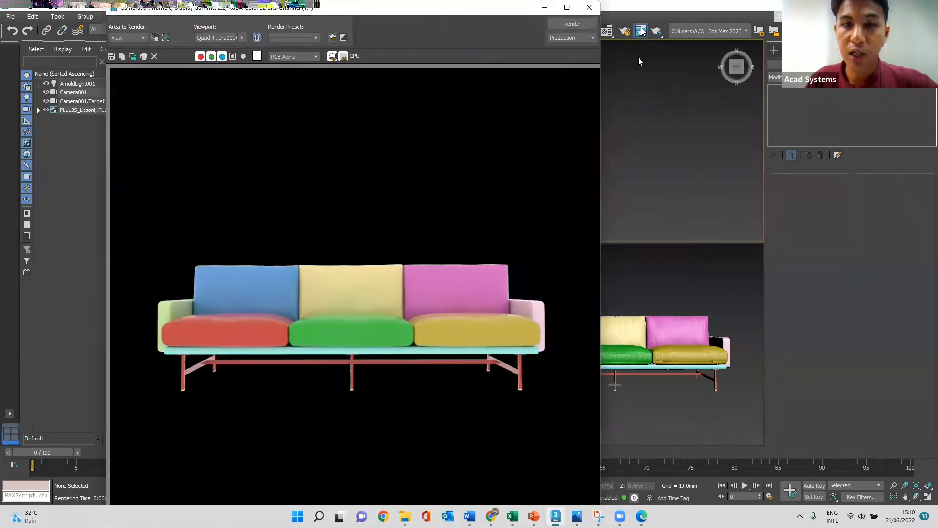
click(578, 23)
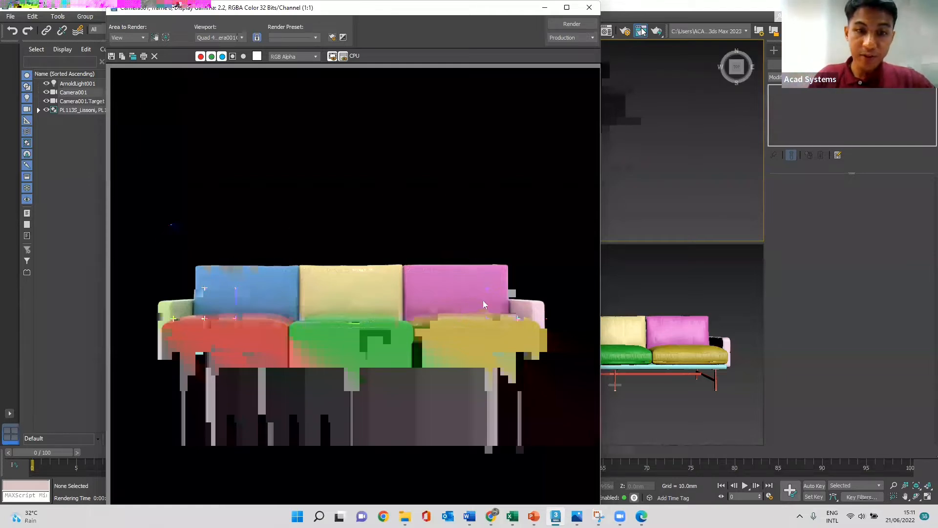
click(545, 8)
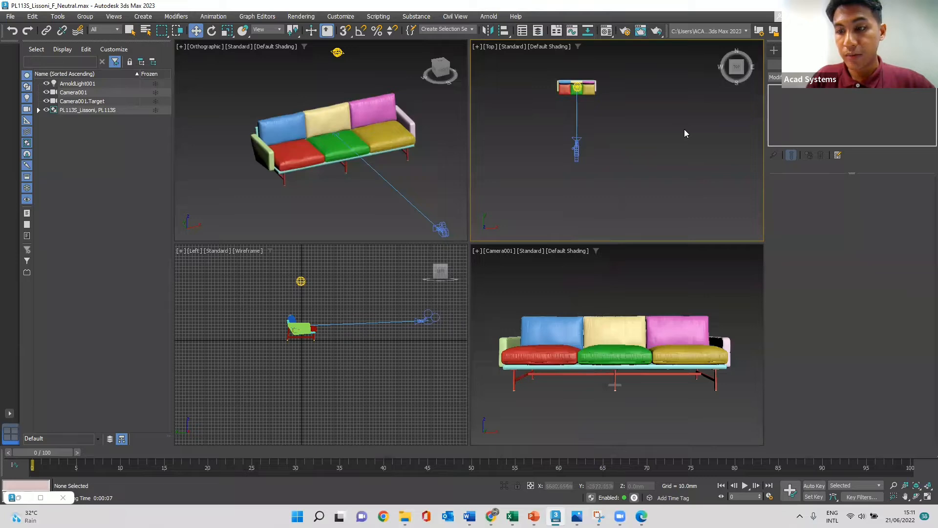
Clone the Arnold light above the sofa as a single instance, placed about 3350 mm toward the camera at the same height.
click(301, 281)
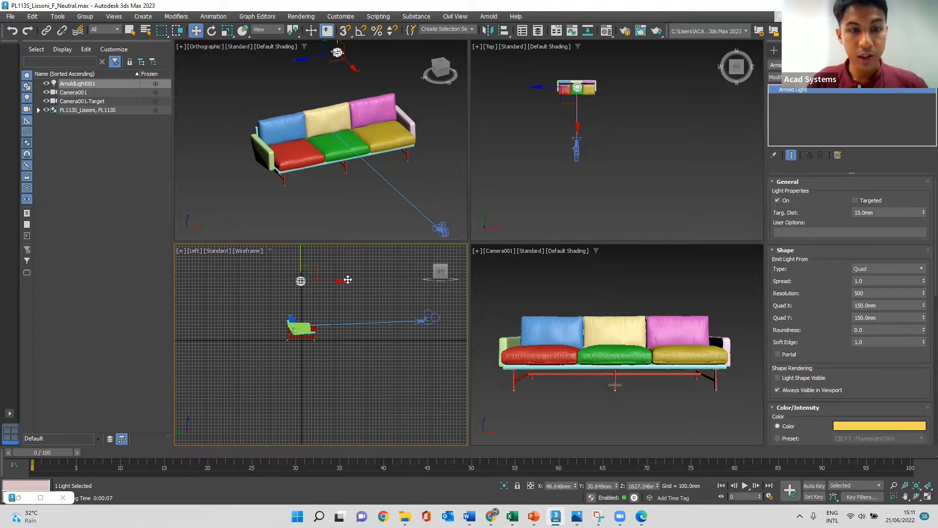
mouse_move(338, 280)
shift+mouse_down()
mouse_move(443, 286)
mouse_move(397, 289)
shift+mouse_up()
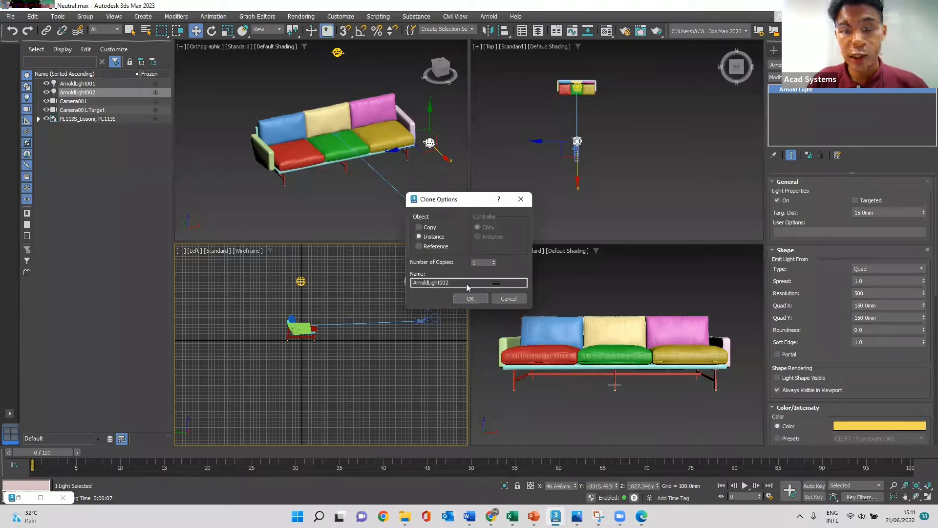
click(472, 299)
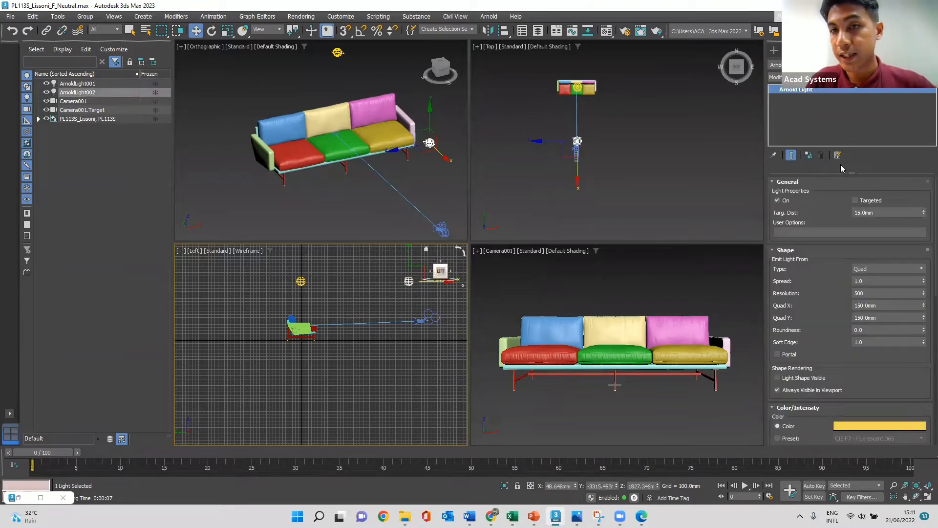
Change the cloned light's shape type to Skydome, set its color to white (RGB 255, 255, 255), and deselect it.
click(911, 268)
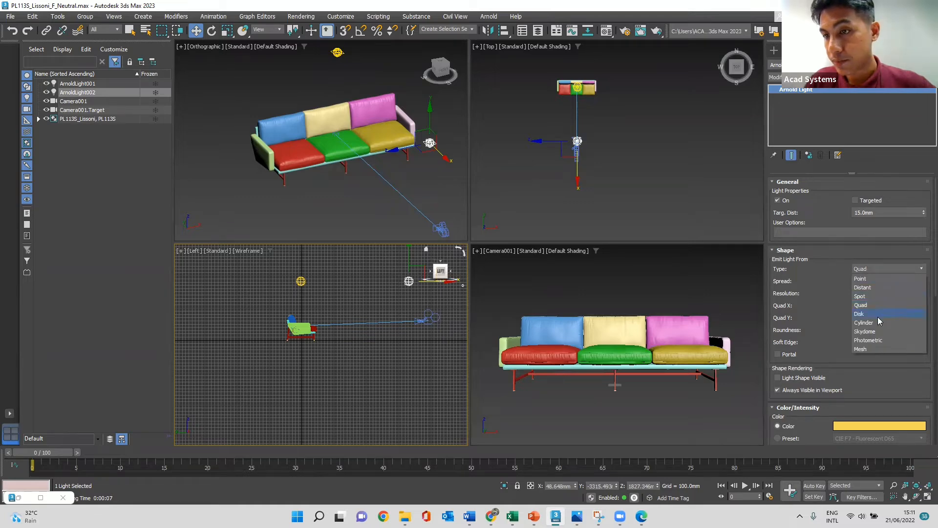
click(870, 331)
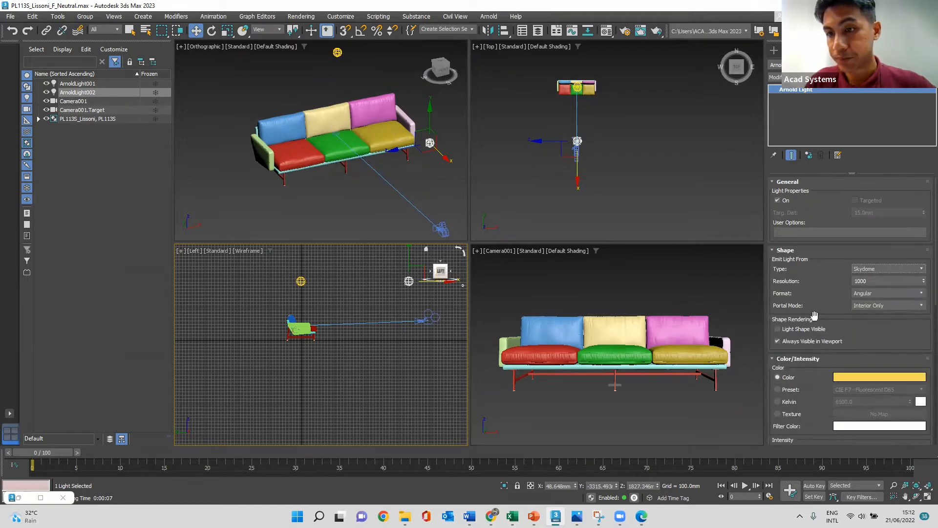
click(851, 379)
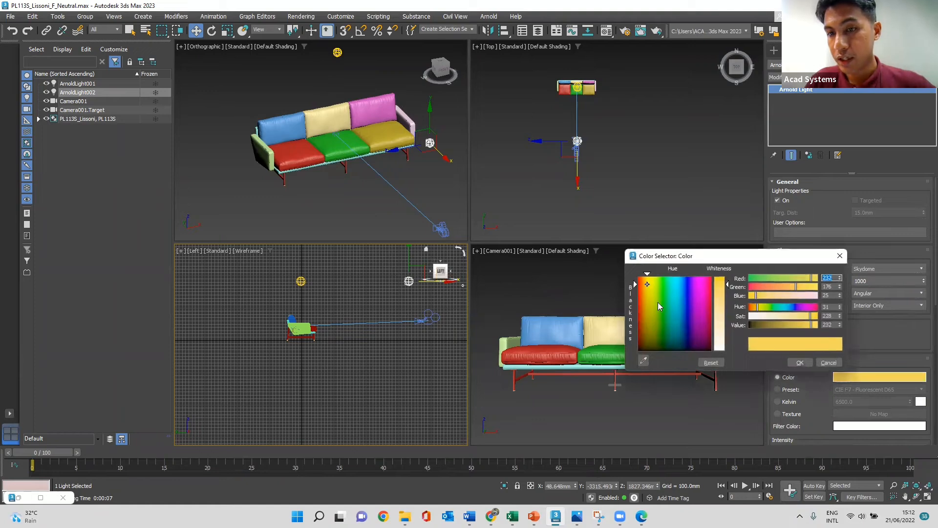
drag(726, 286, 717, 354)
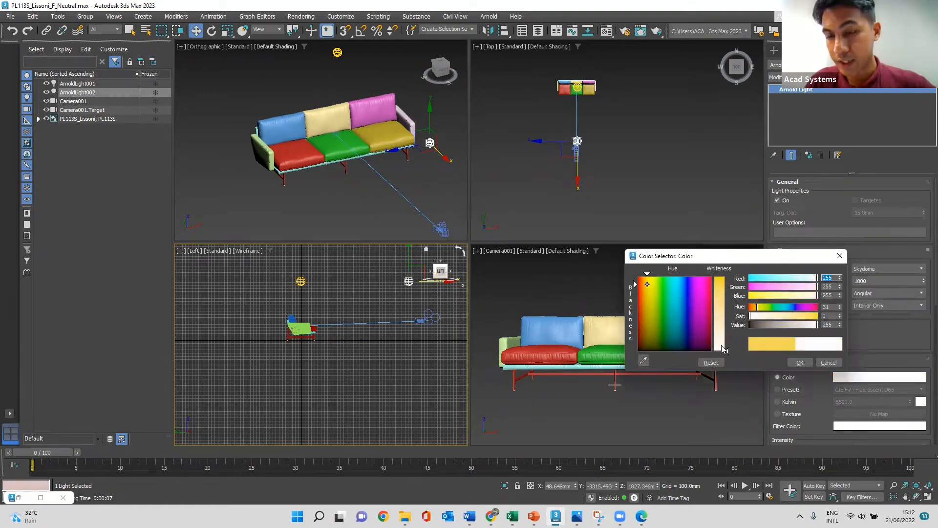
click(800, 362)
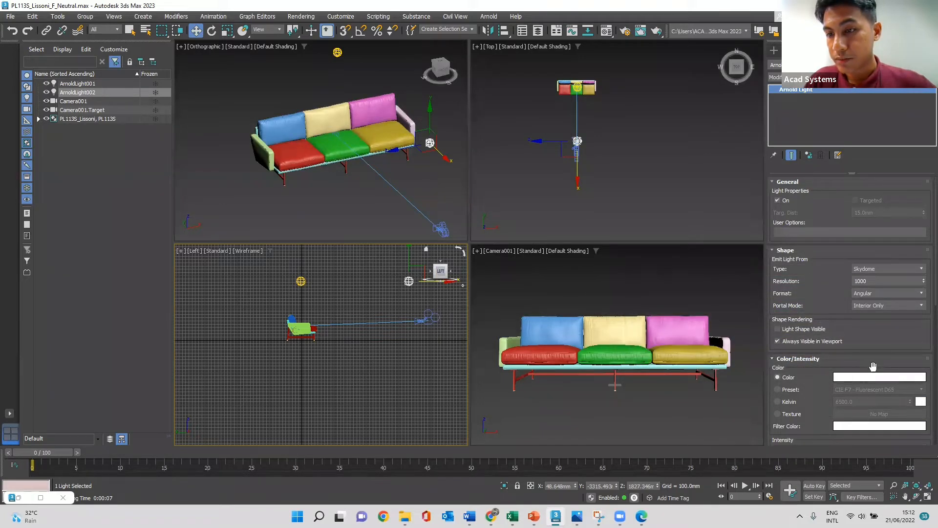
scroll(873, 366, down, 4)
scroll(873, 366, down, 2)
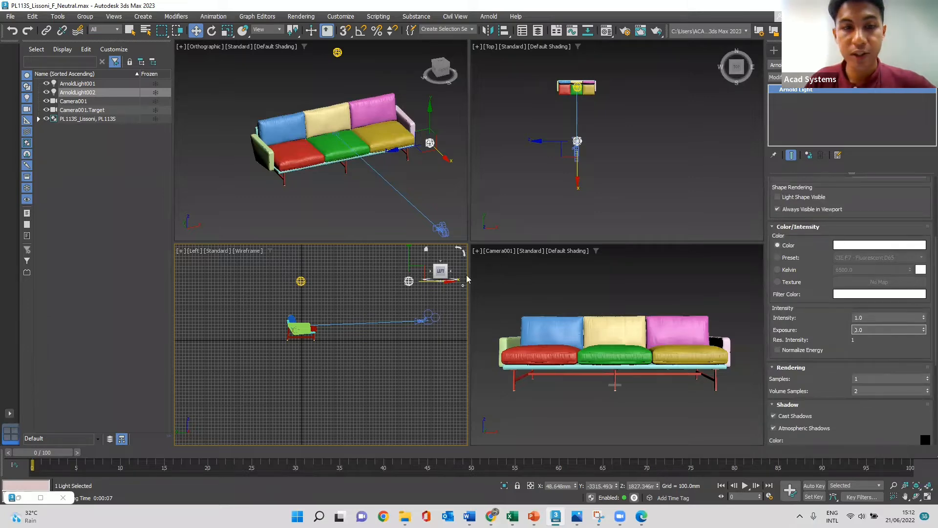
click(554, 162)
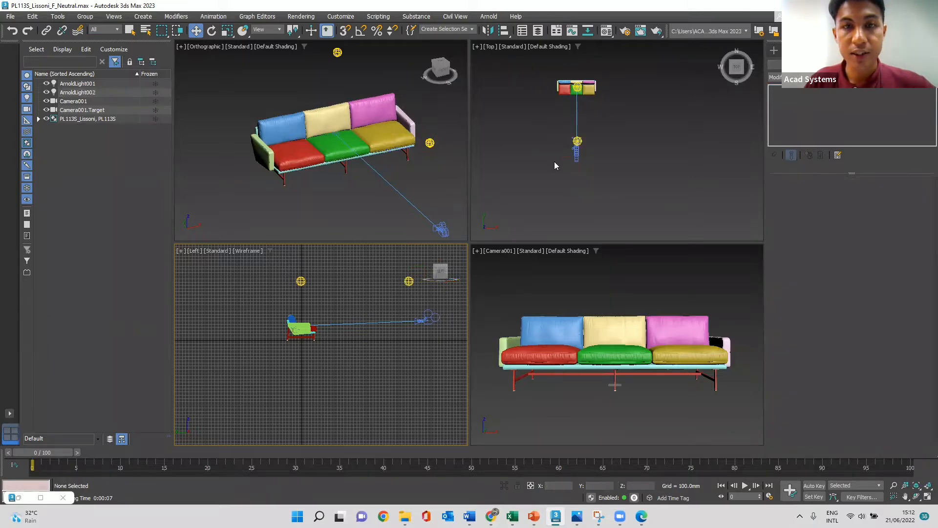
Render the camera view with the white Skydome lighting, and minimize the rendered frame window.
click(641, 31)
click(576, 26)
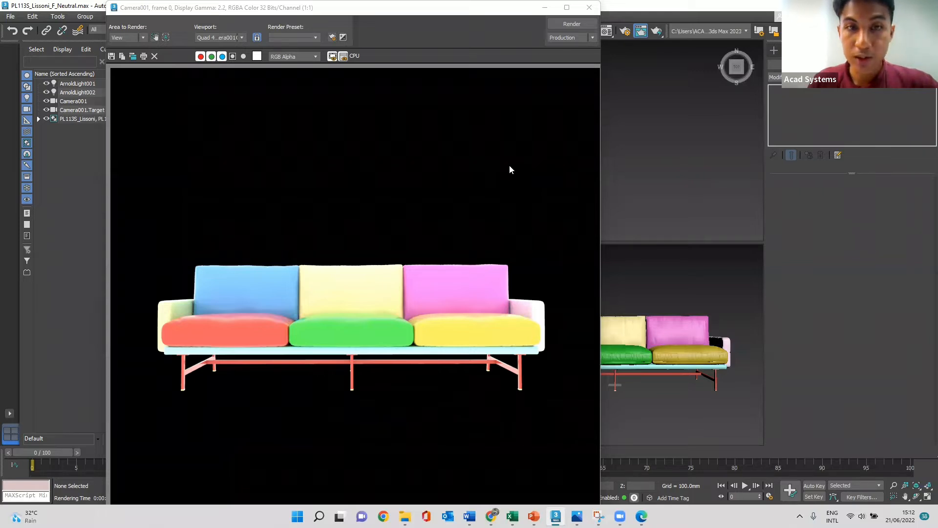
click(545, 7)
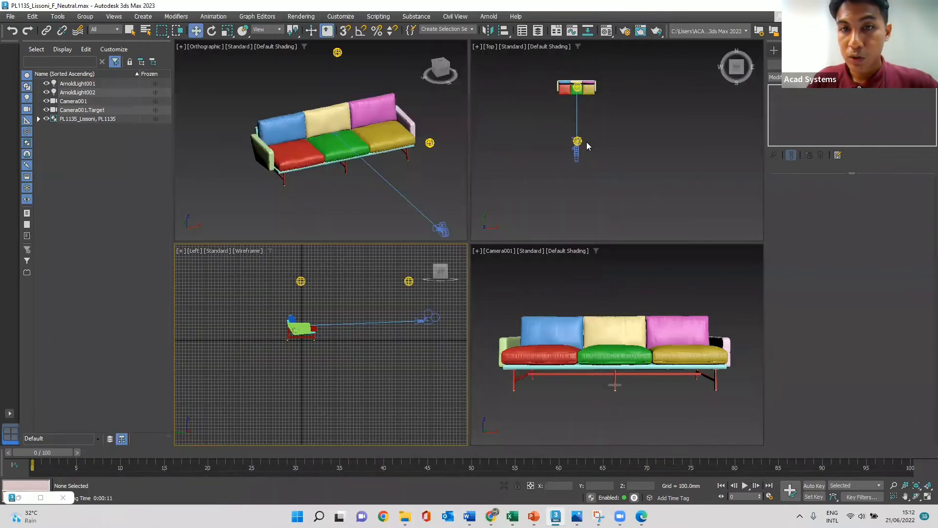
Select the cloned Skydome light near the camera and set its intensity to 0.1.
click(586, 144)
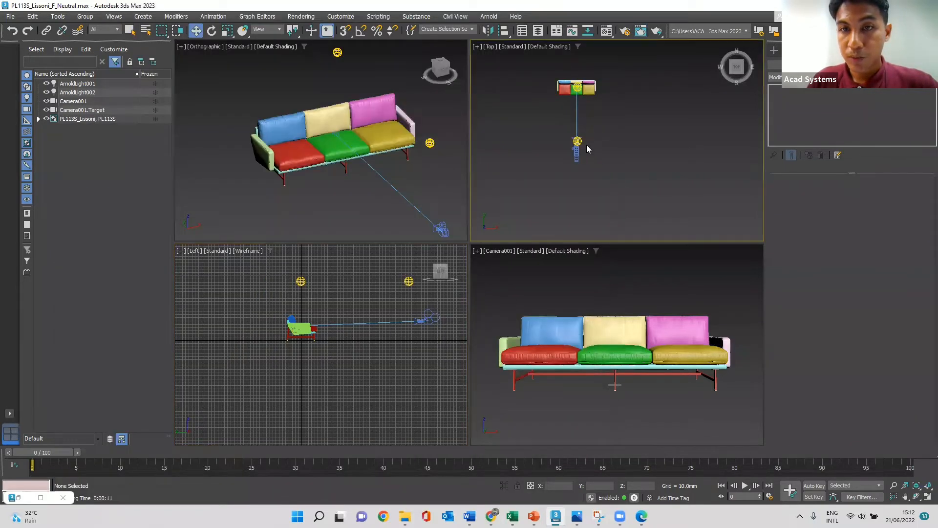
click(408, 281)
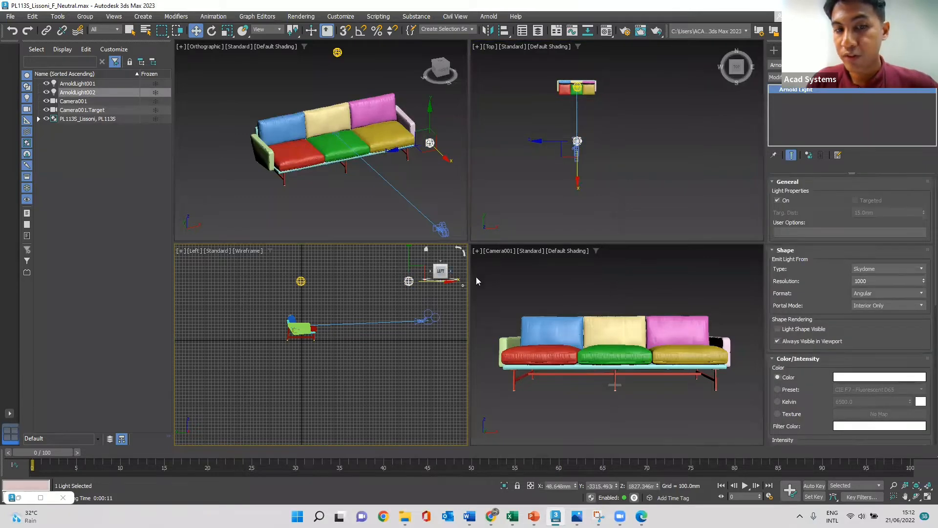
scroll(858, 320, down, 5)
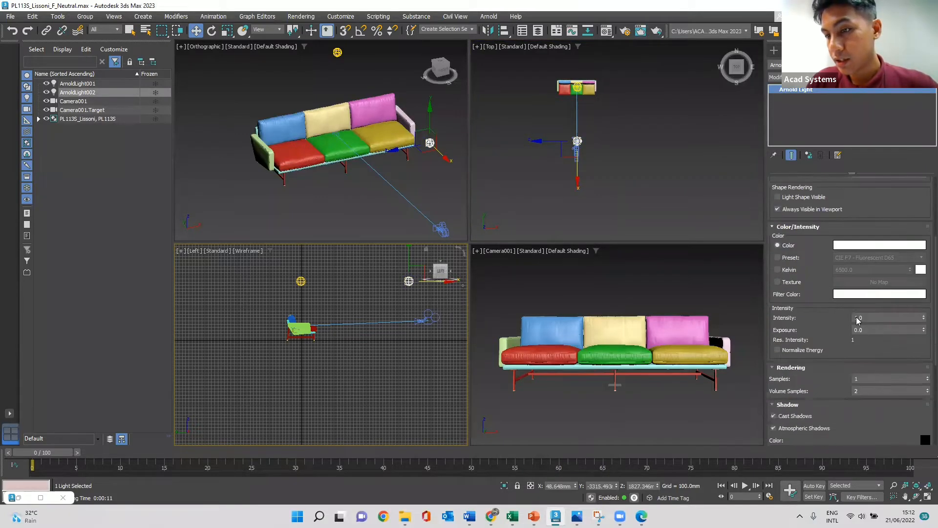
click(870, 319)
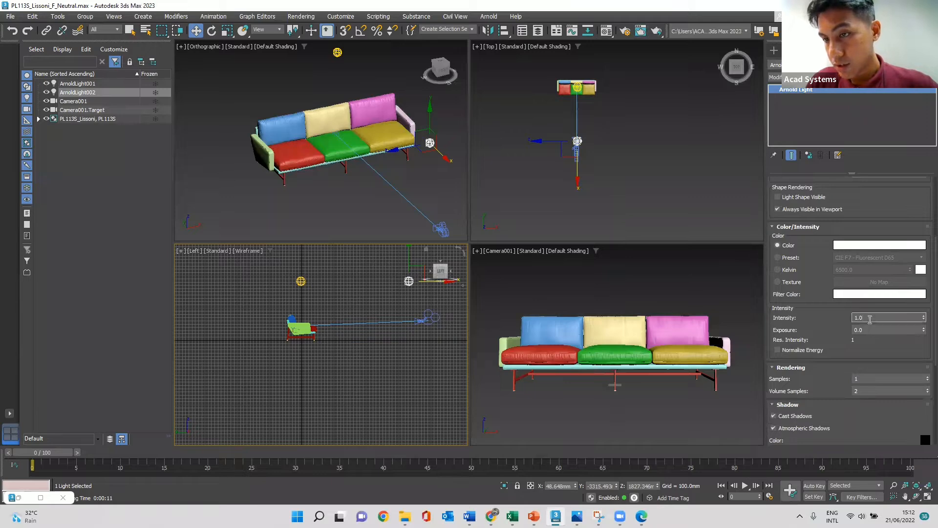
text(1)
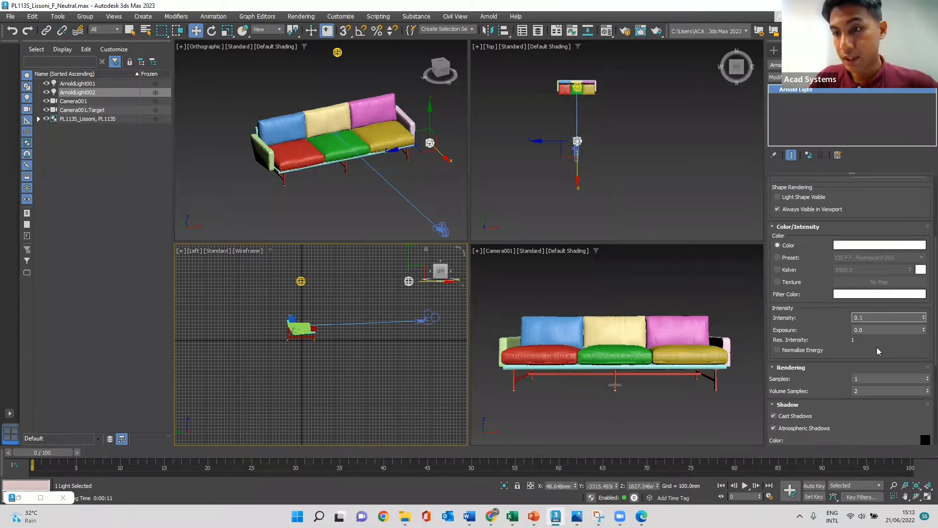
key(Return)
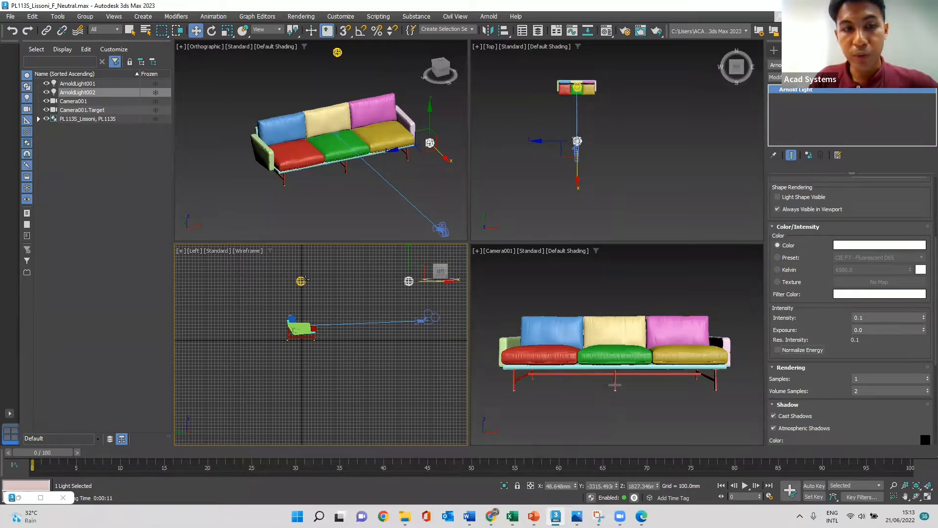
Select the two Arnold lights in turn and compare their shape, color and intensity parameters.
click(300, 281)
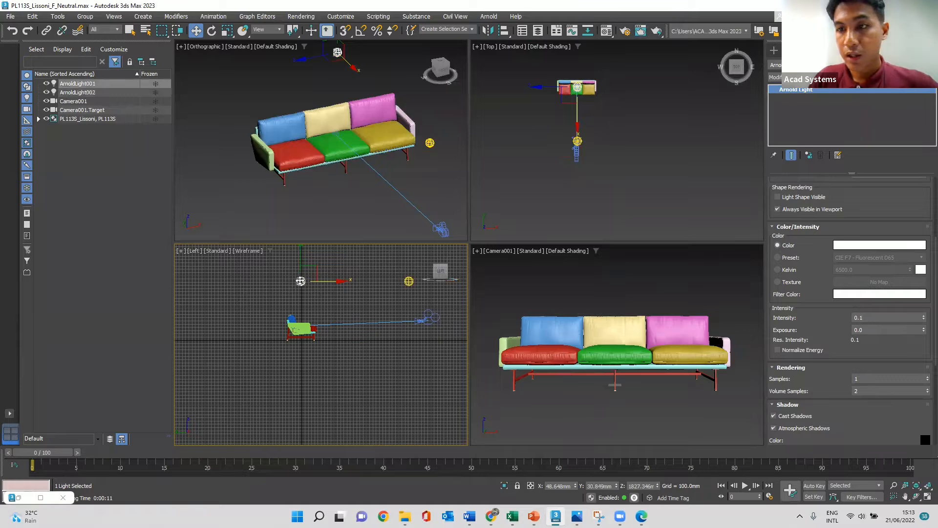
scroll(857, 347, up, 2)
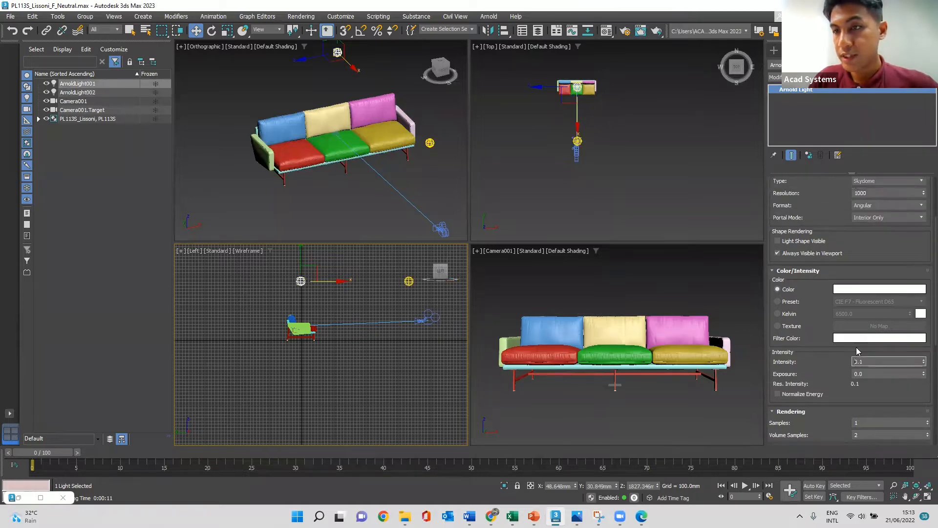
scroll(857, 347, up, 3)
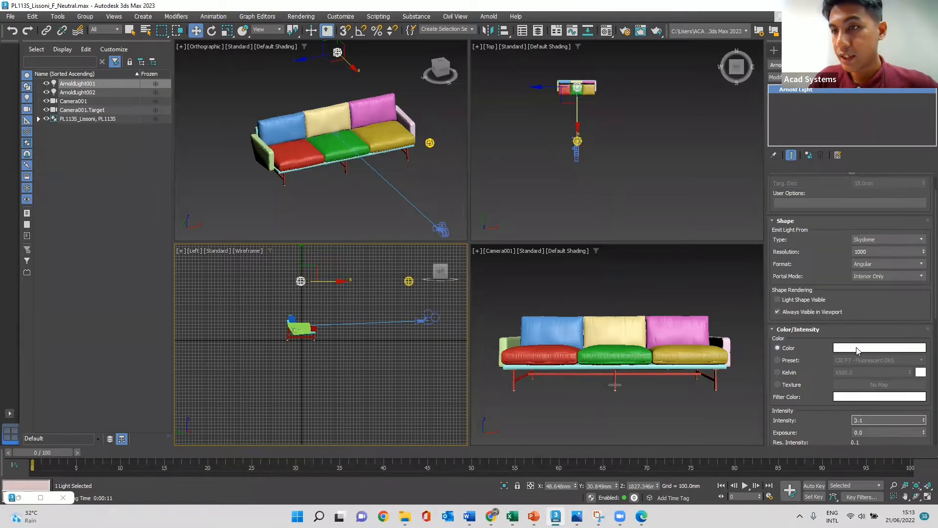
click(633, 190)
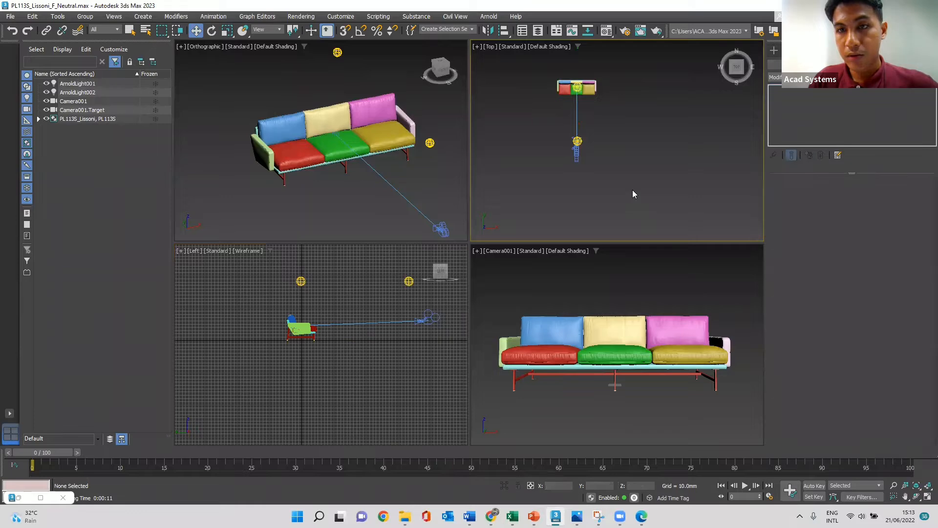
click(578, 87)
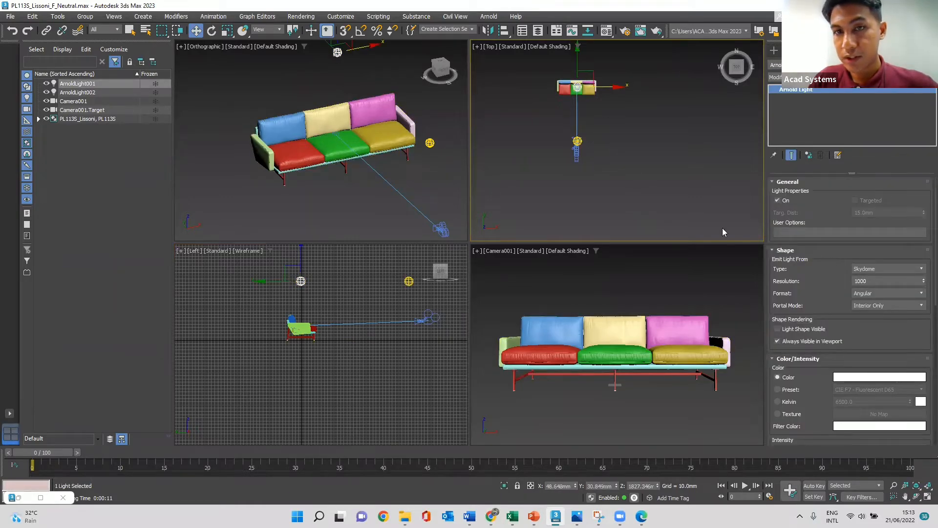
click(577, 141)
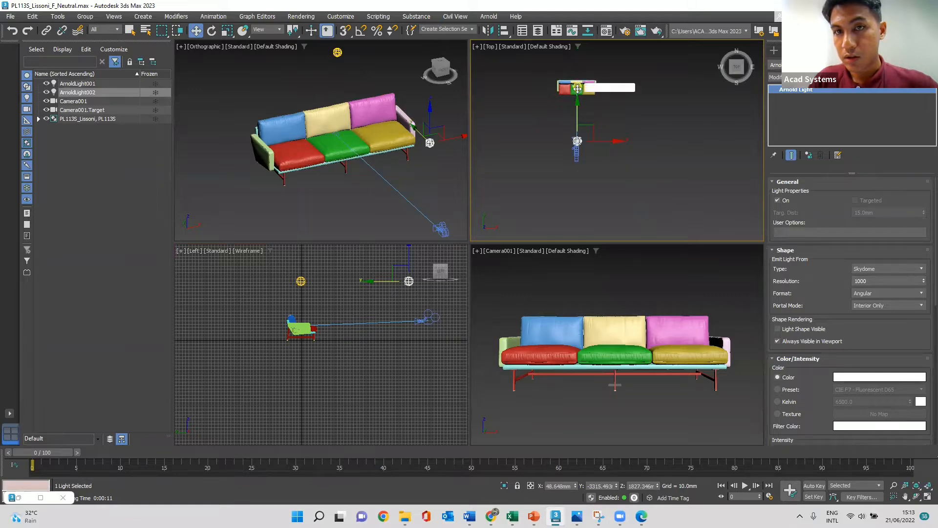
Change the shape type of the Arnold light above the sofa to Point, with a radius of 10 mm.
click(301, 282)
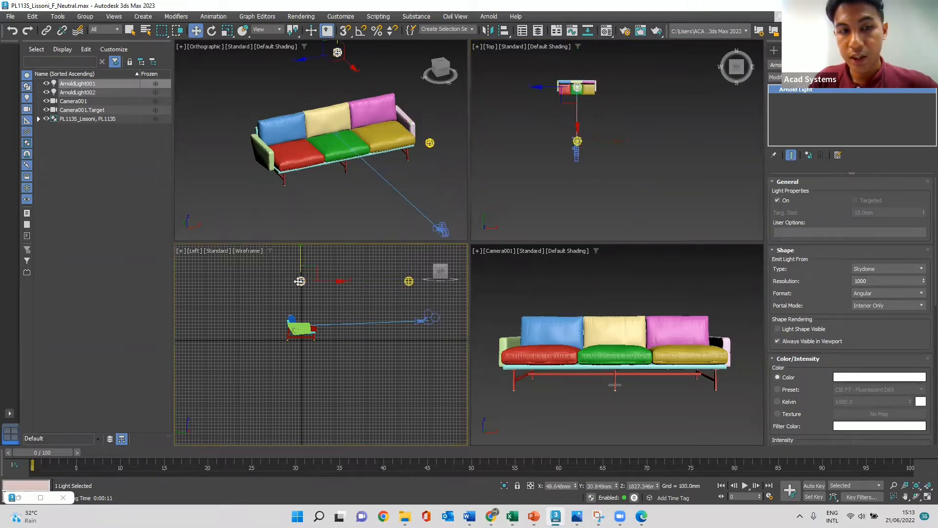
click(895, 268)
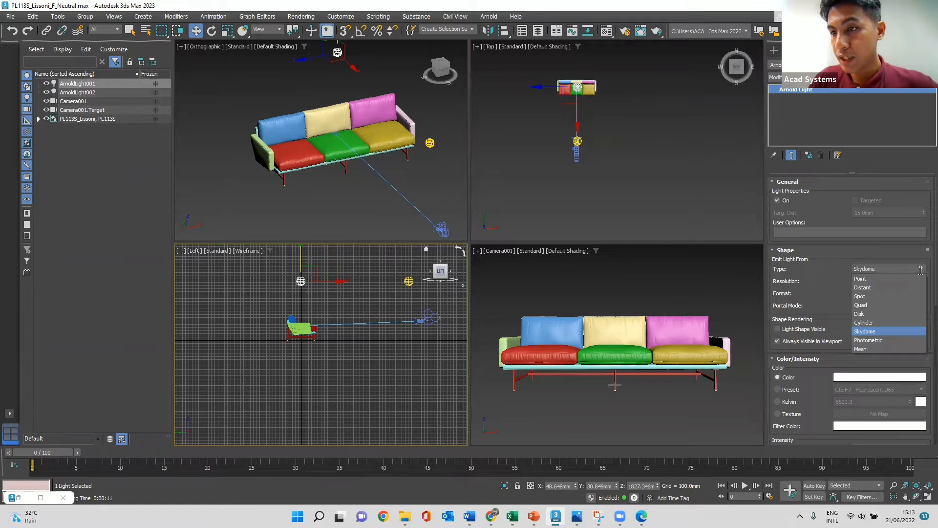
click(893, 278)
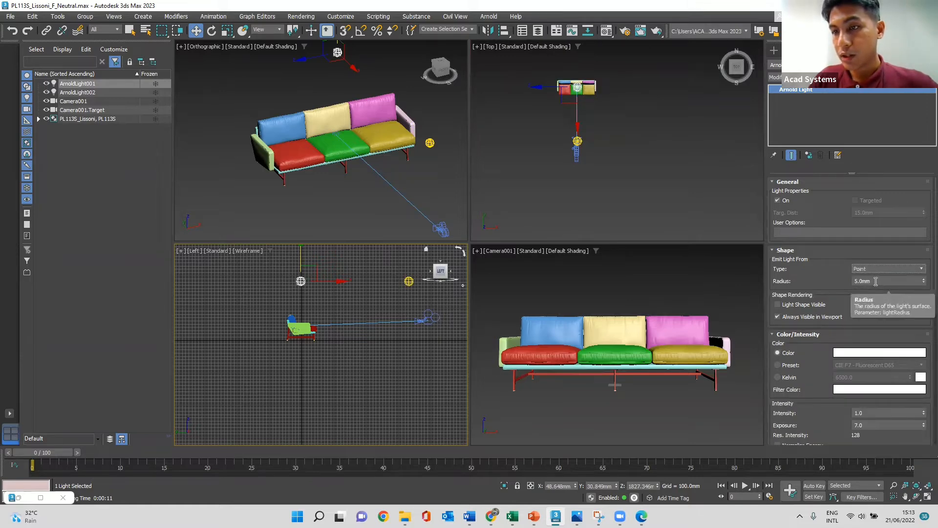
double_click(876, 282)
text(1)
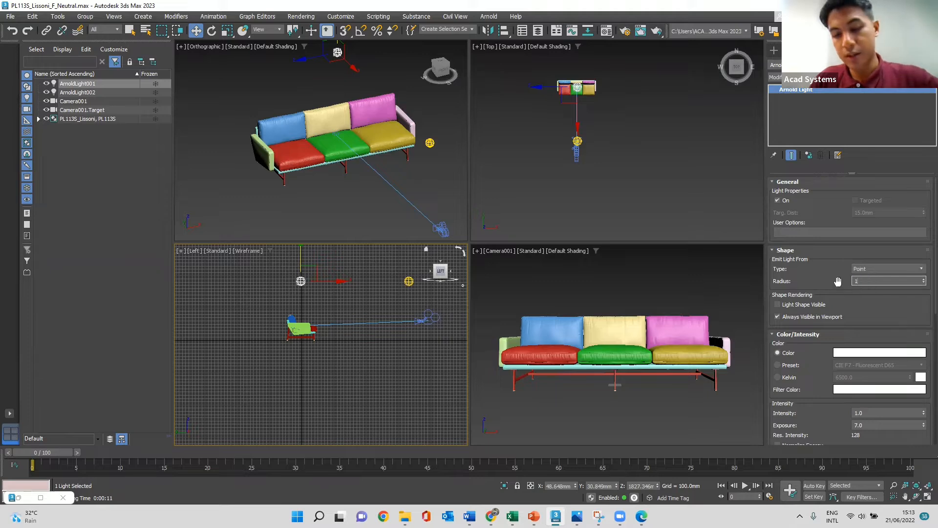
text(0)
key(Return)
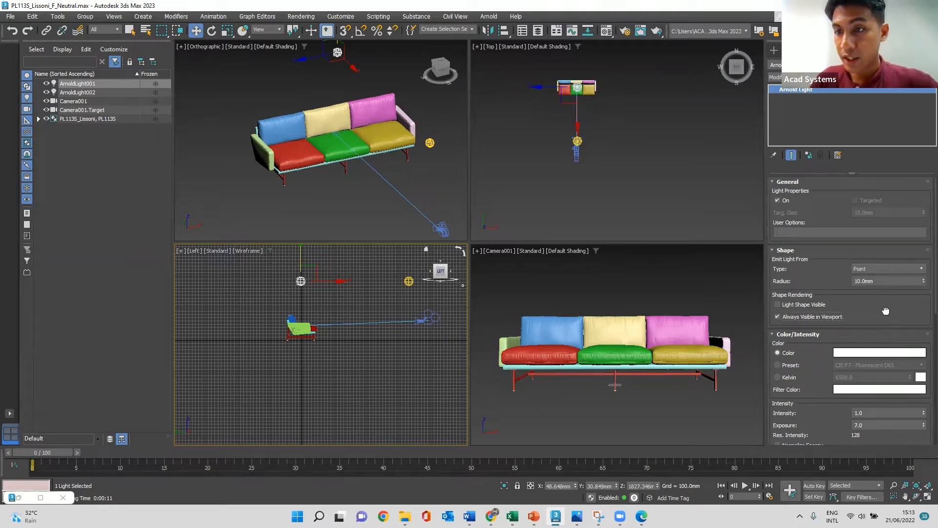
Set the Point light's color to a bright yellow, about RGB 233, 214, 8.
scroll(851, 332, down, 2)
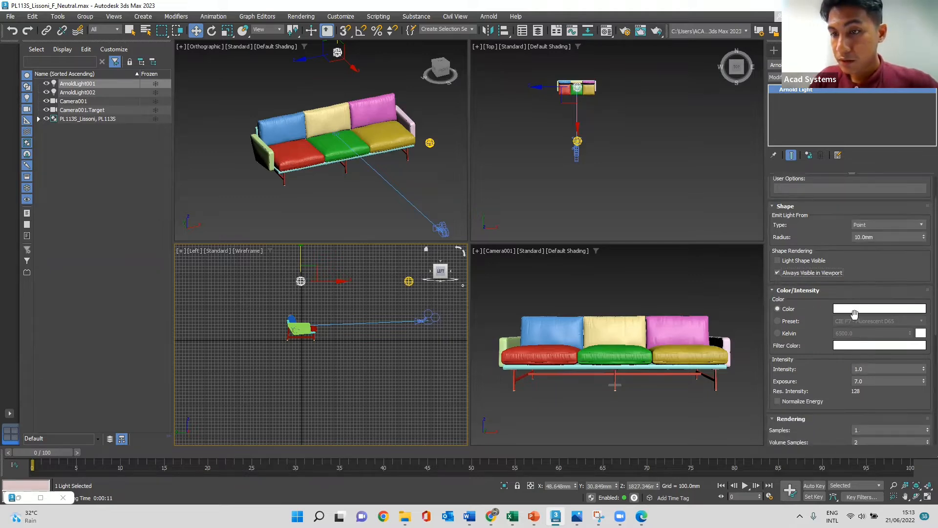
click(857, 309)
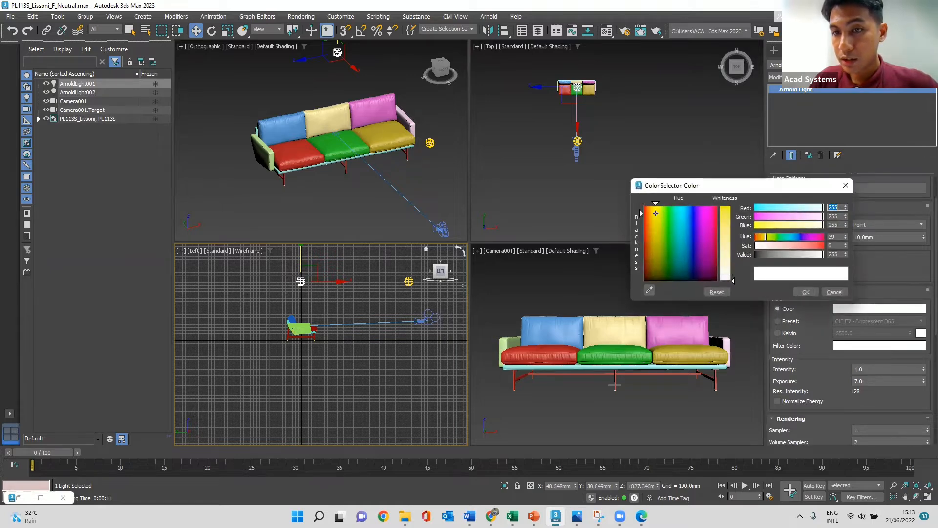
click(726, 209)
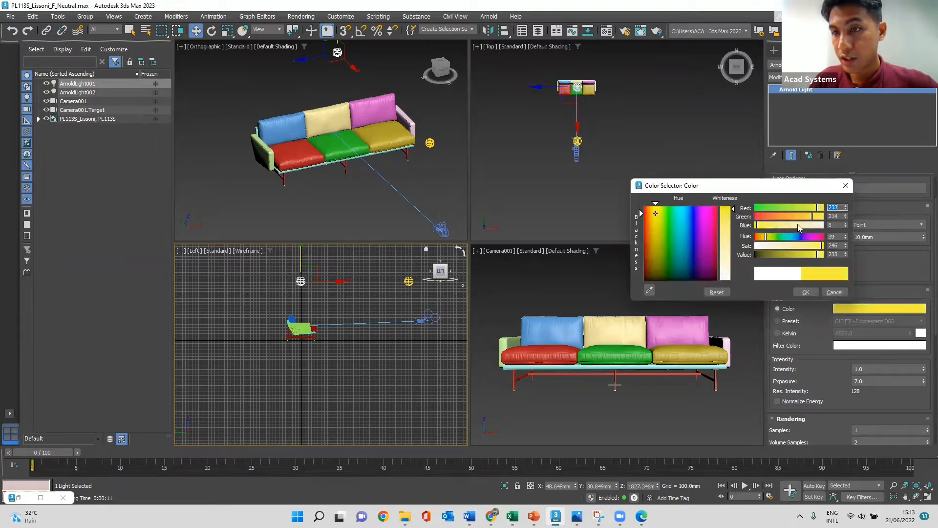
click(808, 292)
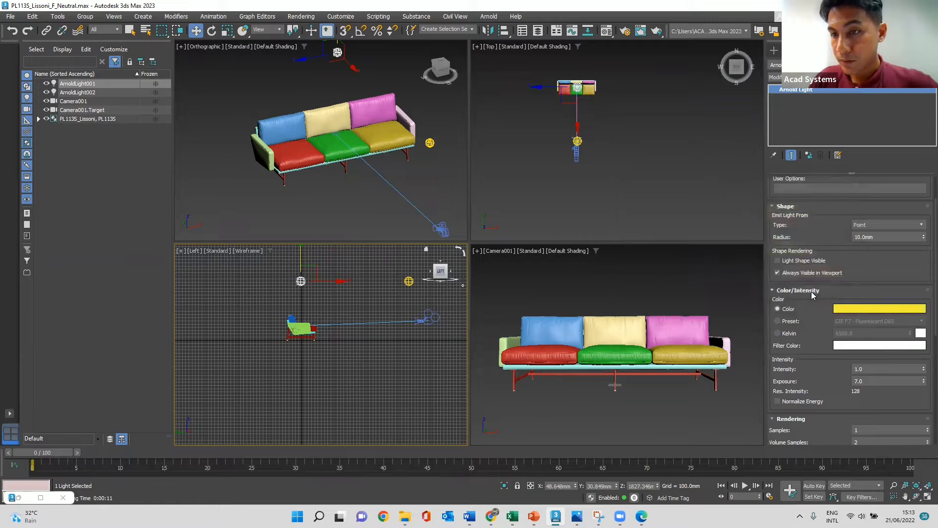
Set the intensity of the Point light above the sofa to 30.
scroll(829, 350, down, 1)
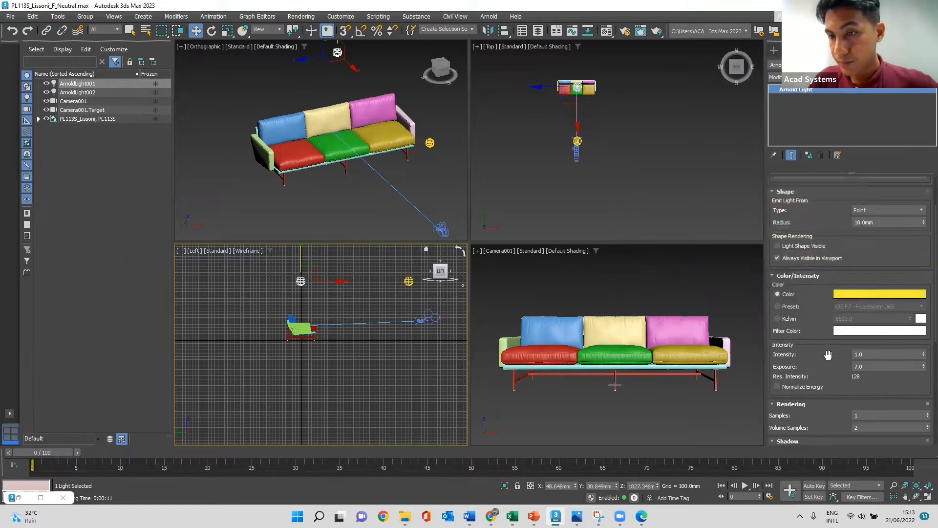
double_click(879, 355)
text(30)
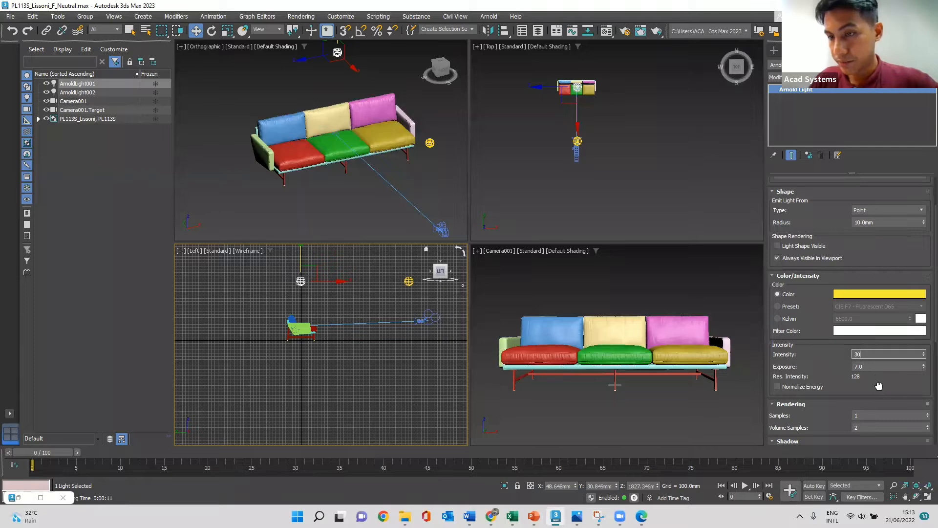
key(Return)
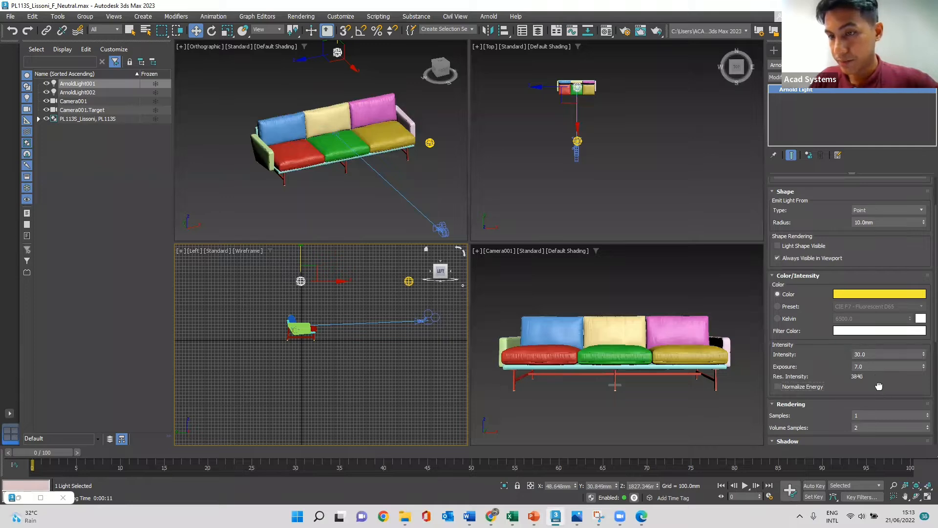
scroll(831, 313, down, 1)
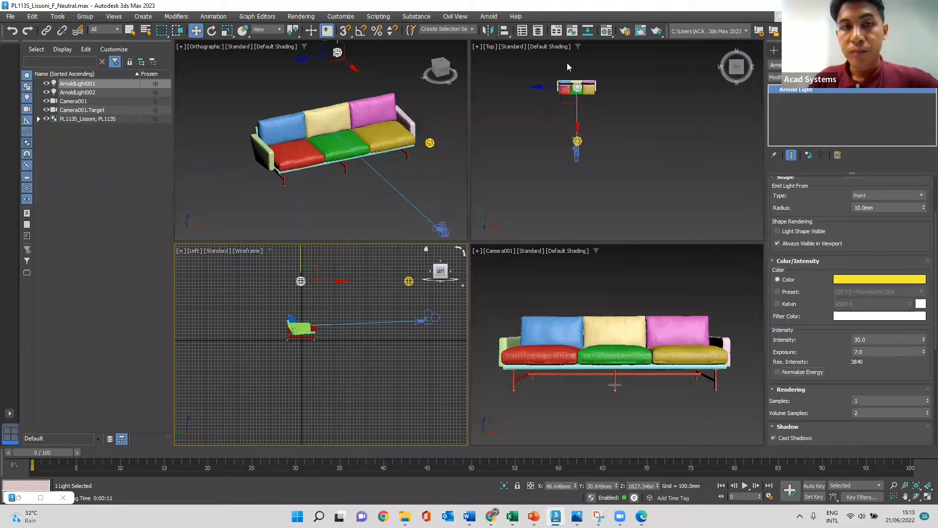
Render the sofa from the Camera001 view with the yellow Point lights, and minimize the rendered frame window.
click(375, 209)
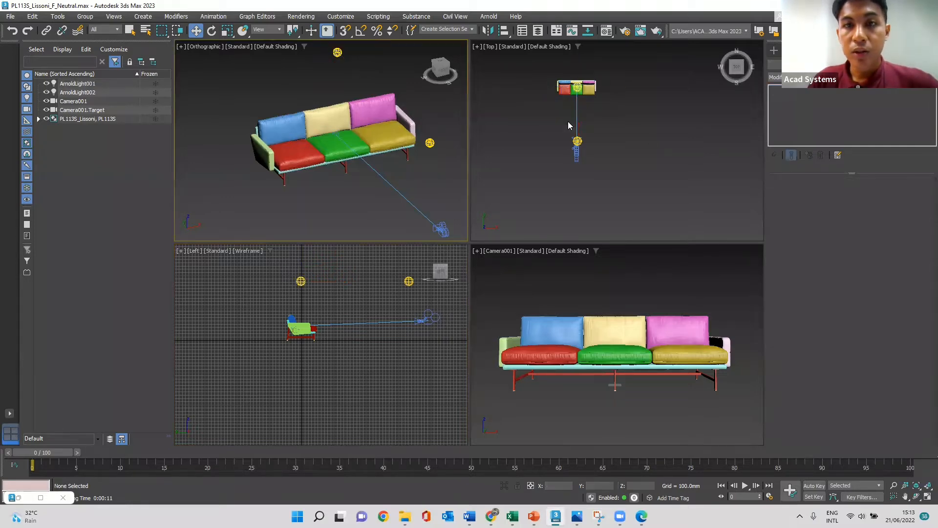
click(544, 154)
click(553, 289)
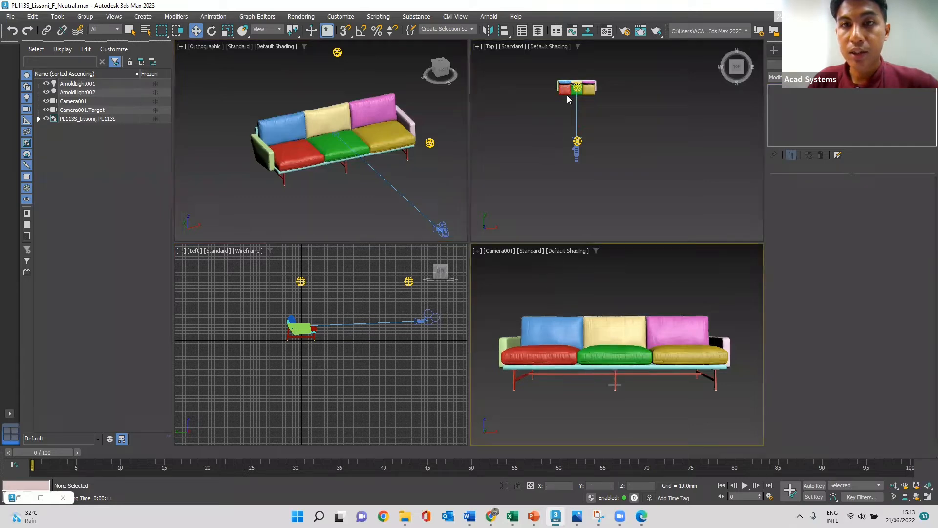
click(623, 32)
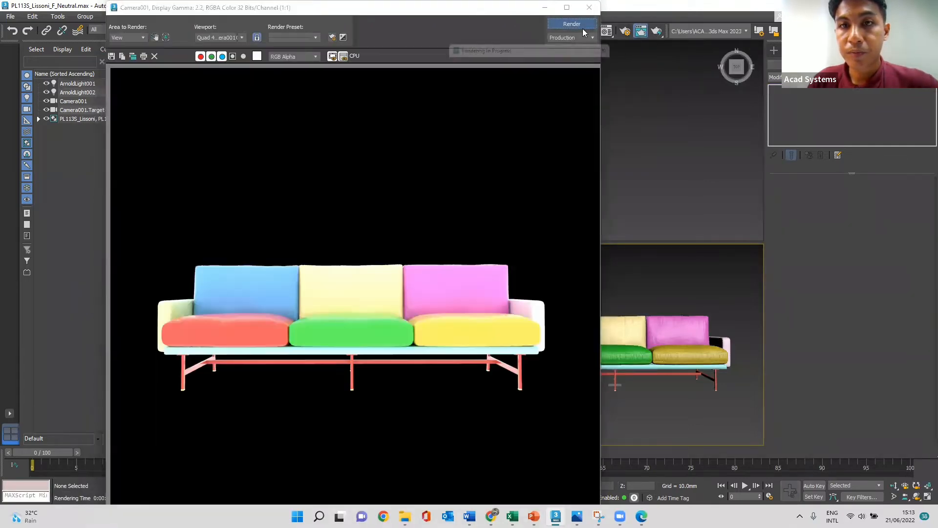
click(582, 29)
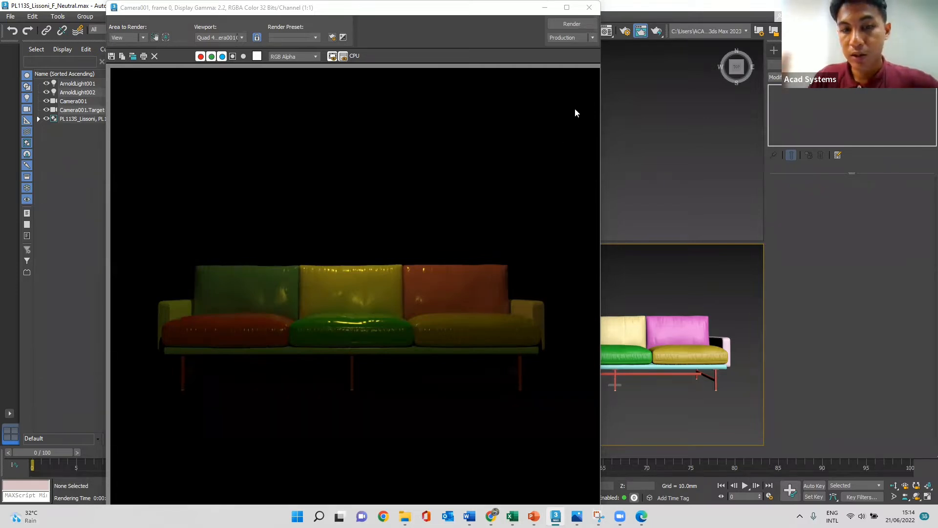
click(546, 8)
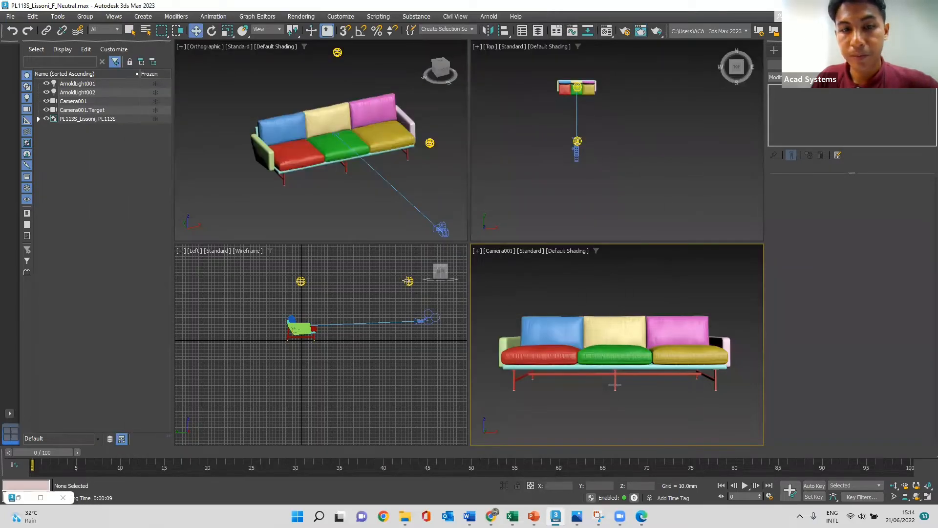
Select the light near the camera and the one above the sofa to compare their Point settings.
click(408, 281)
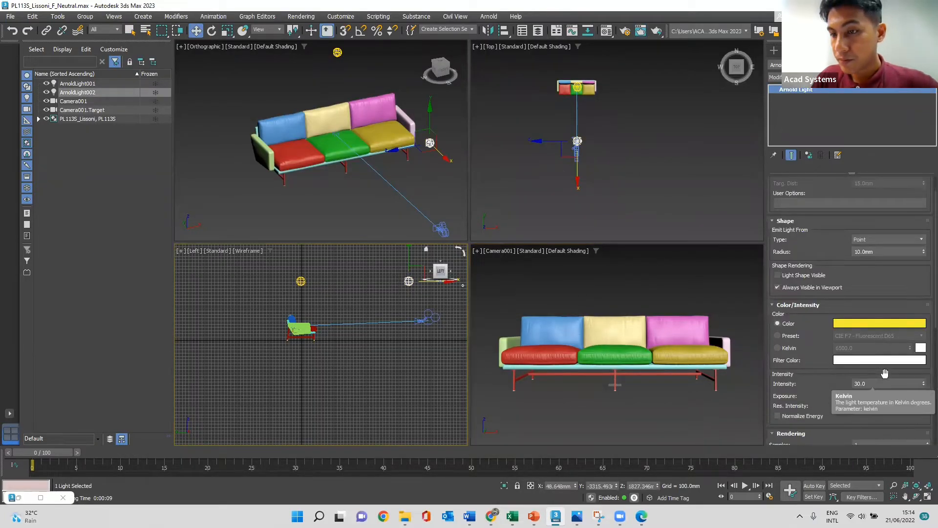
click(608, 129)
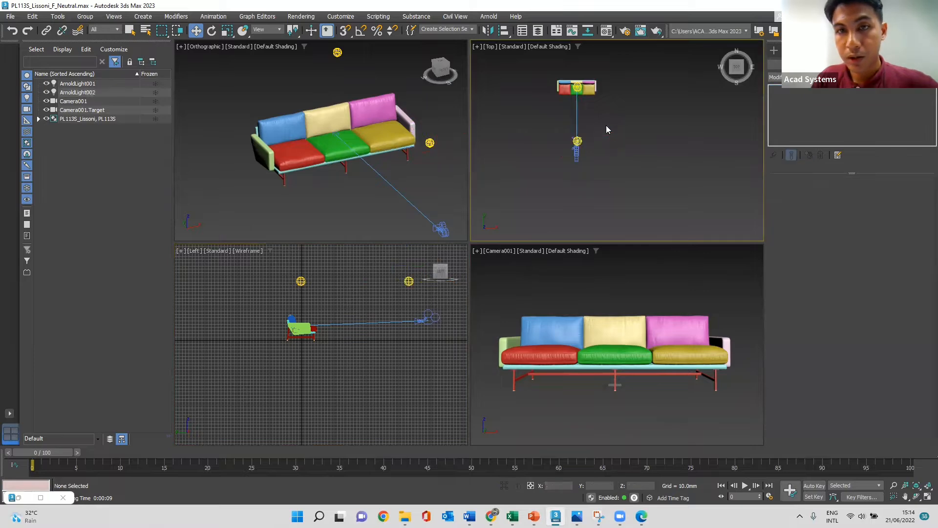
click(578, 141)
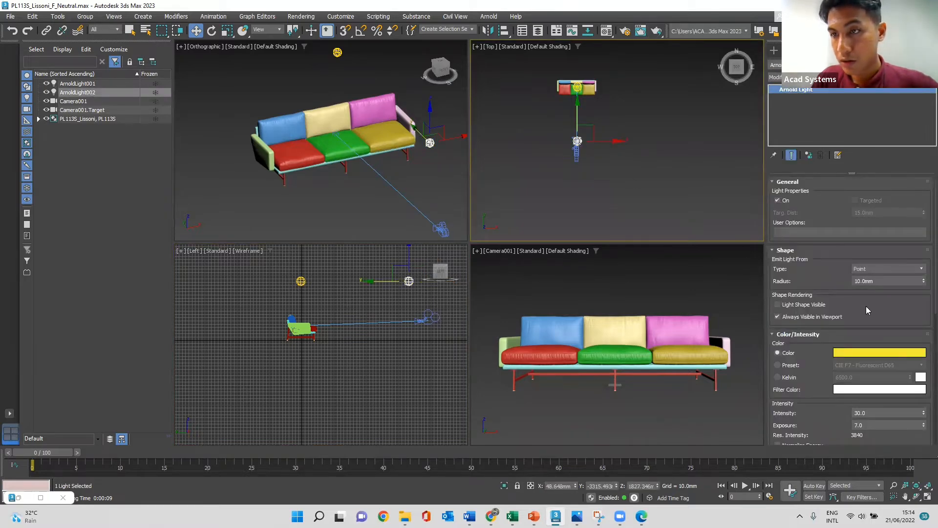
click(578, 87)
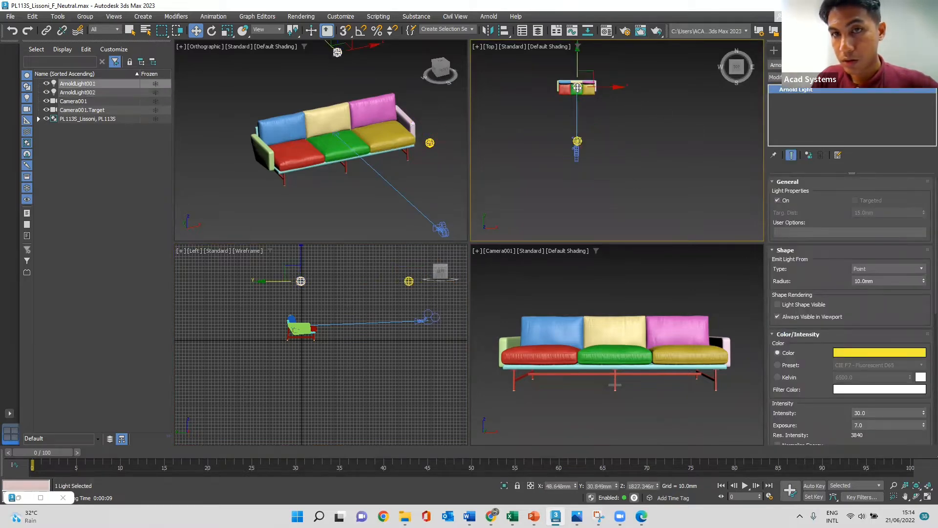
Delete the instanced Arnold light near the camera.
click(578, 142)
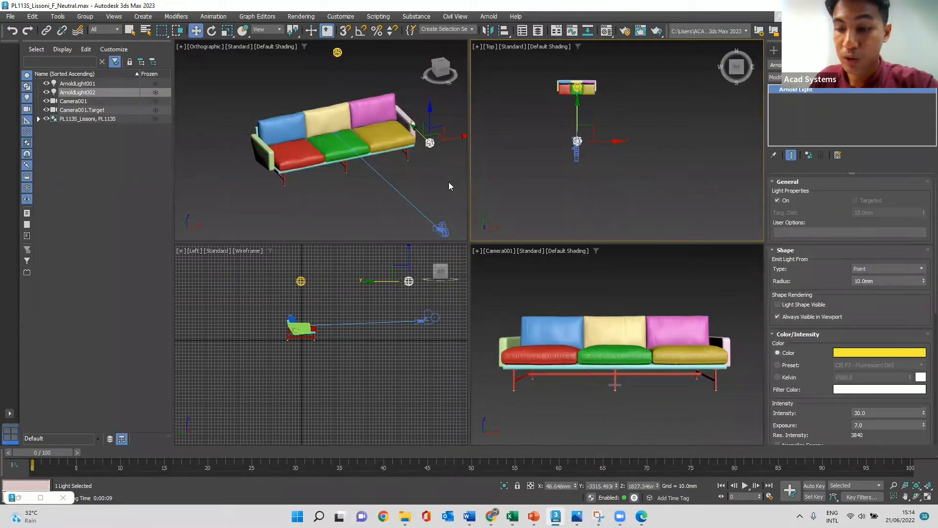
key(Delete)
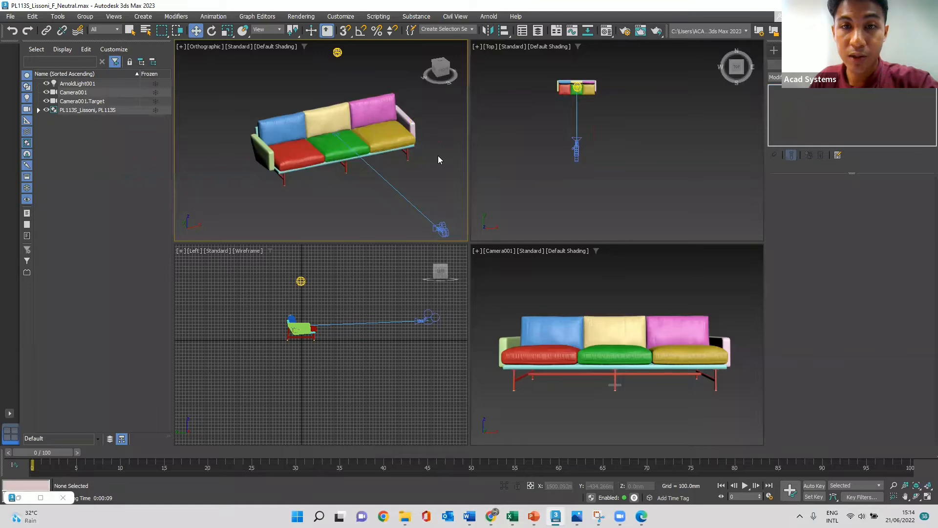
click(368, 259)
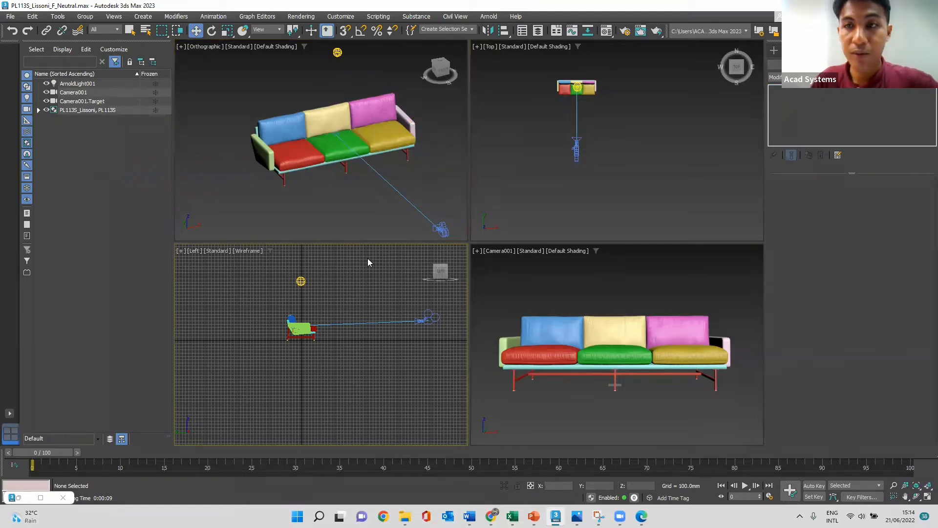
Create one new, independent Arnold light in the Left view, between the sofa and the camera and close to the camera.
click(774, 50)
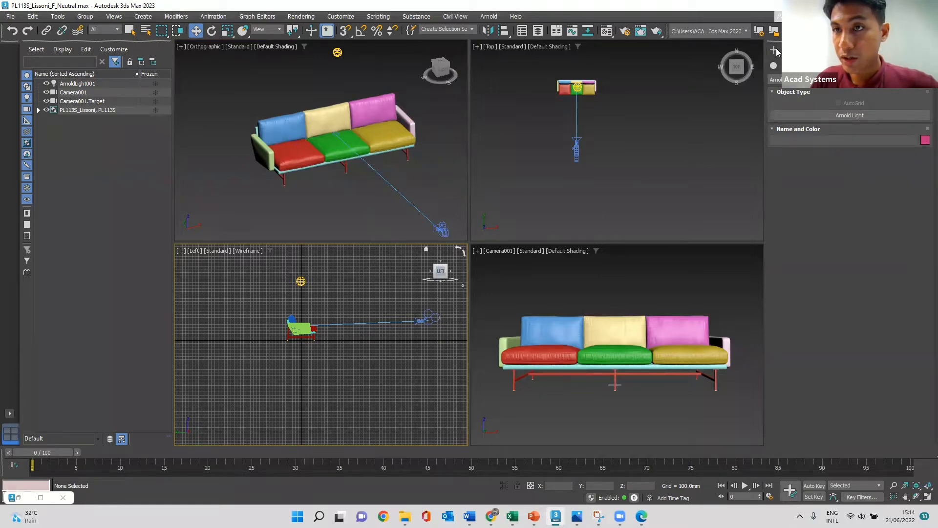
click(833, 115)
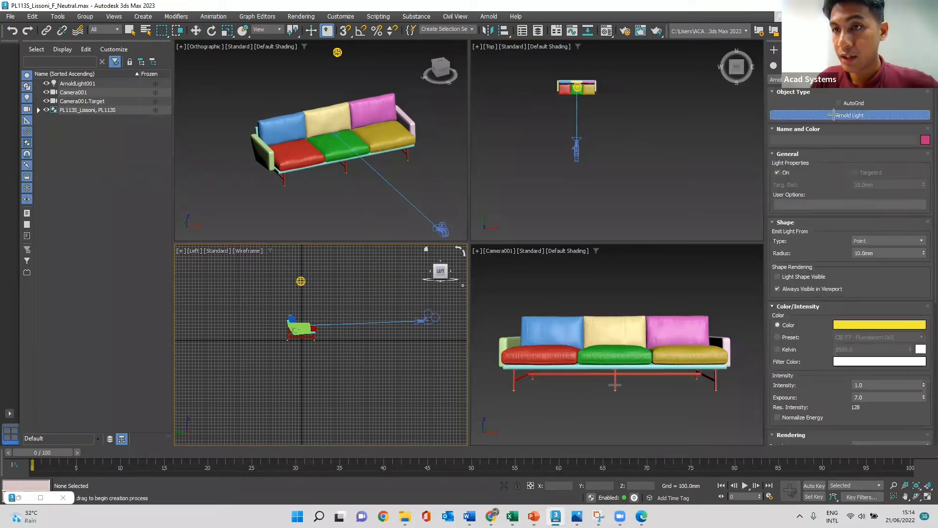
click(395, 313)
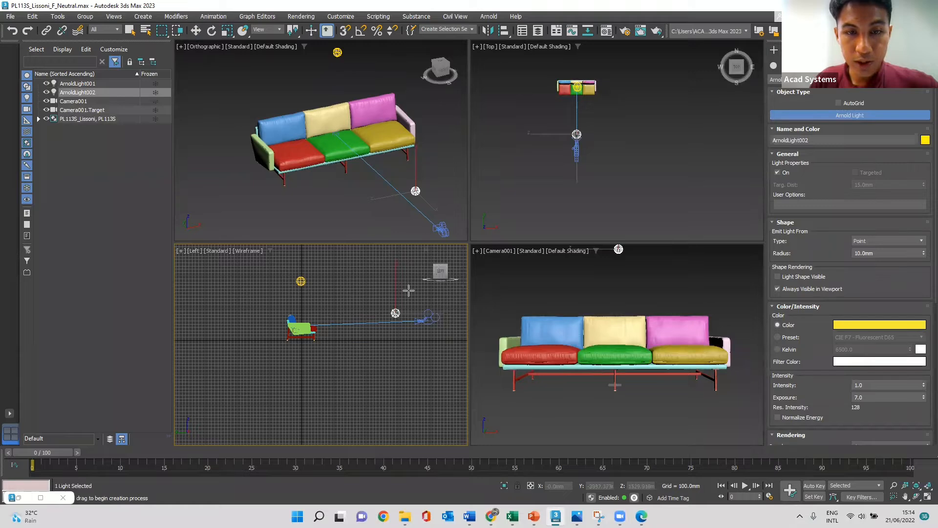
click(606, 157)
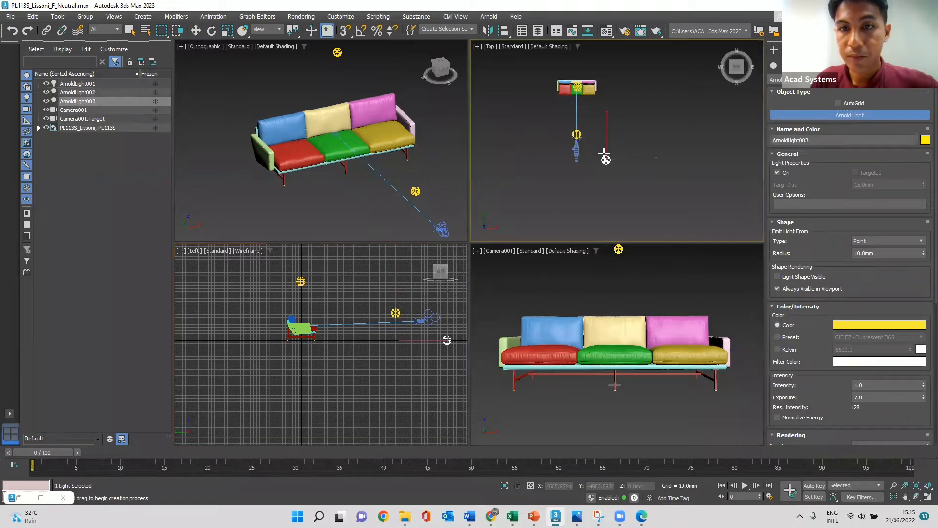
key(Delete)
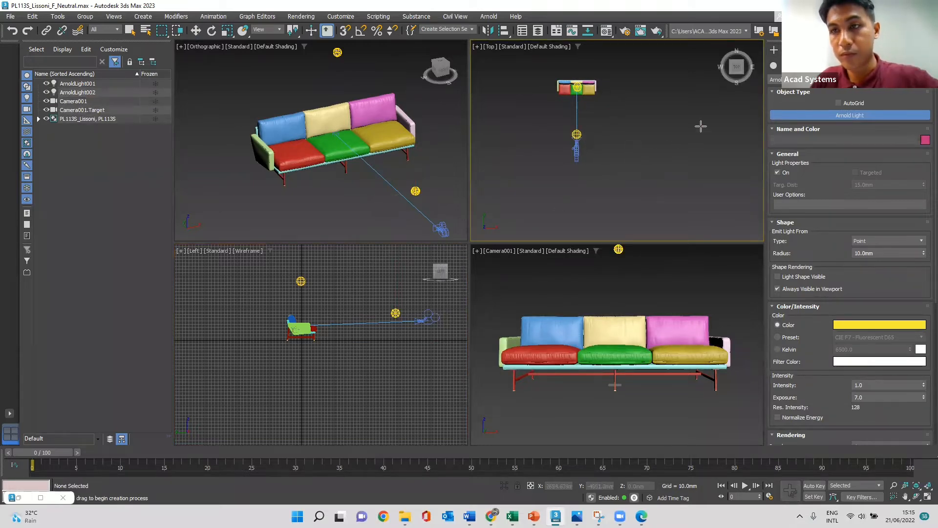
key(w)
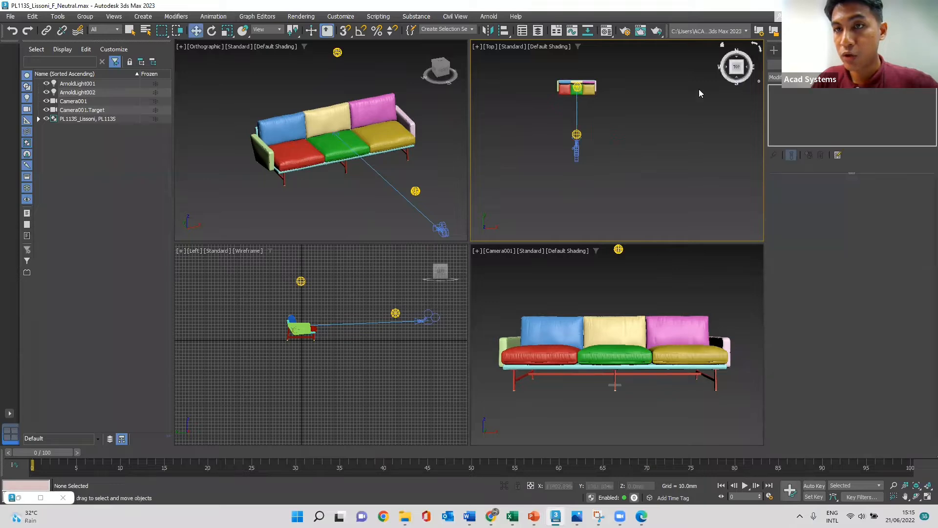
Change the shape type of the new Arnold light near the camera to Skydome.
click(577, 135)
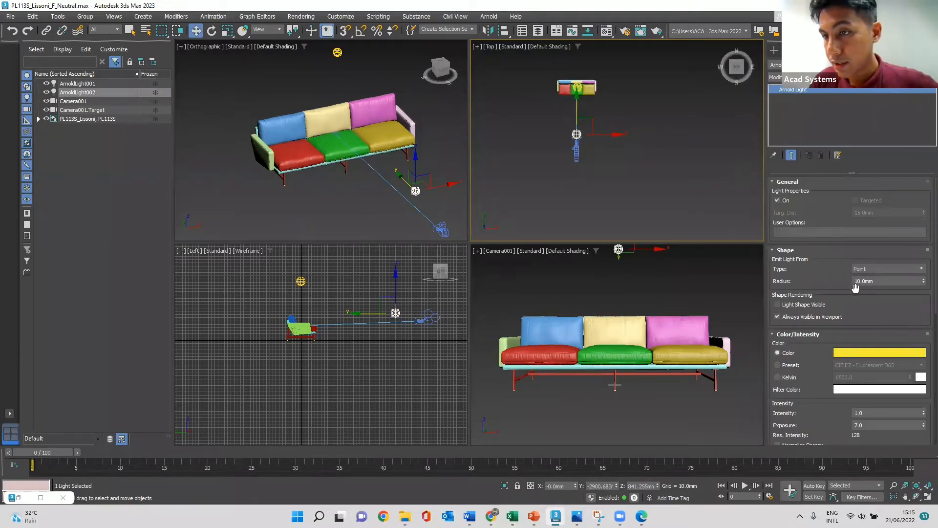
click(882, 269)
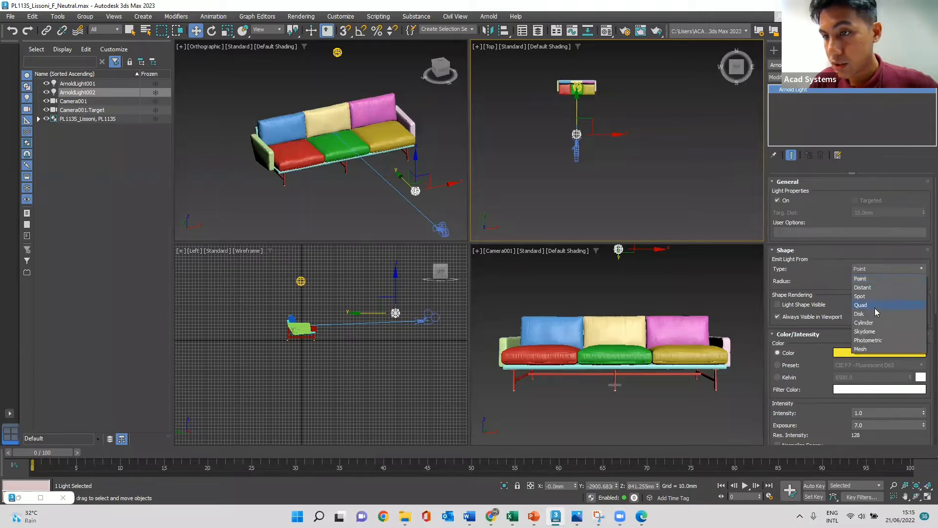
click(875, 331)
click(630, 132)
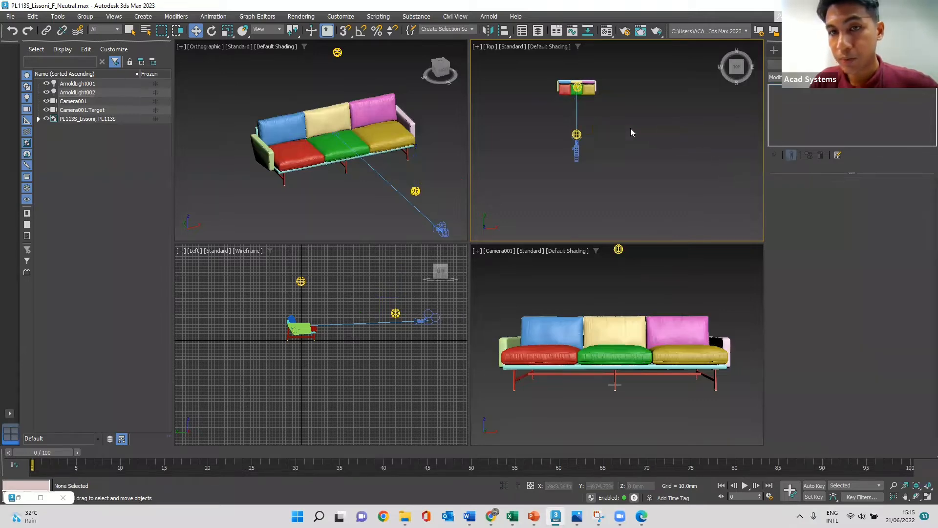
Select the light above the sofa and the new Skydome light alternately to compare their shape types.
click(577, 87)
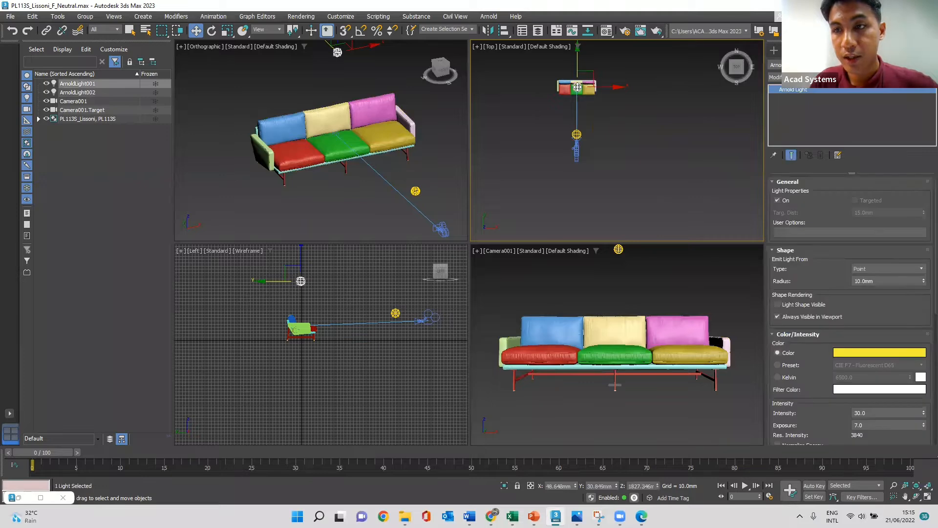
click(577, 134)
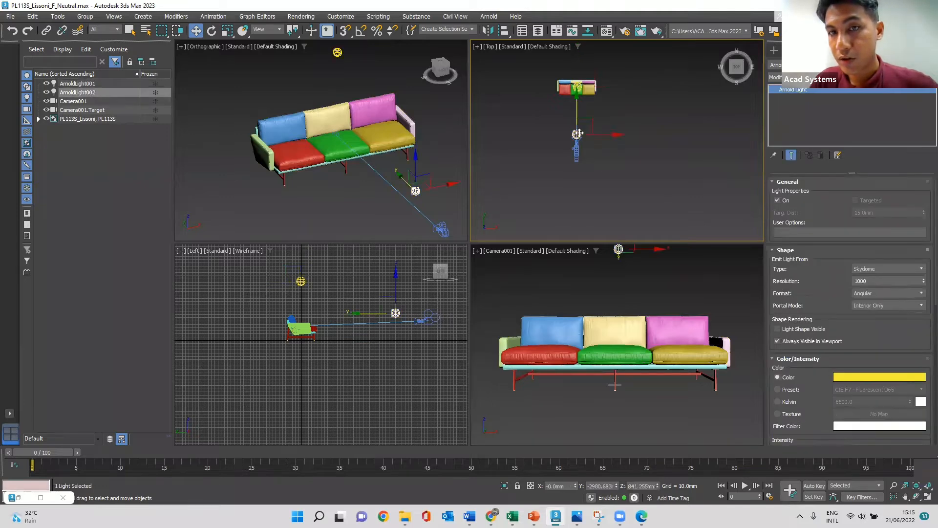
click(578, 87)
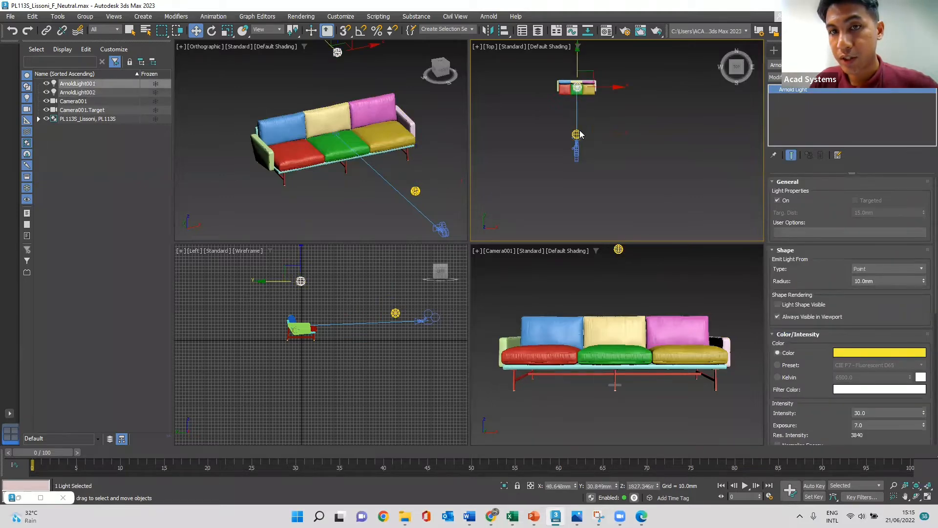
Set the Skydome light's color to pure white, RGB 255, 255, 255.
click(577, 134)
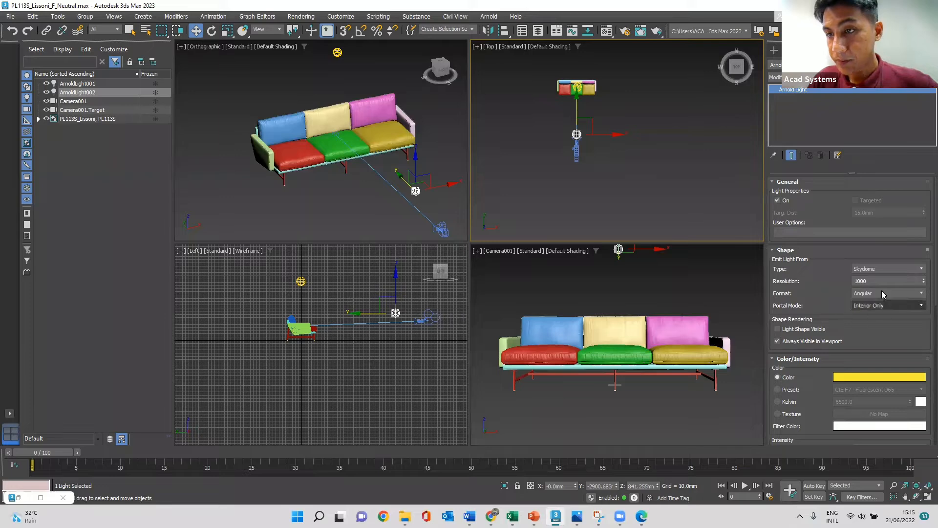
scroll(886, 375, down, 3)
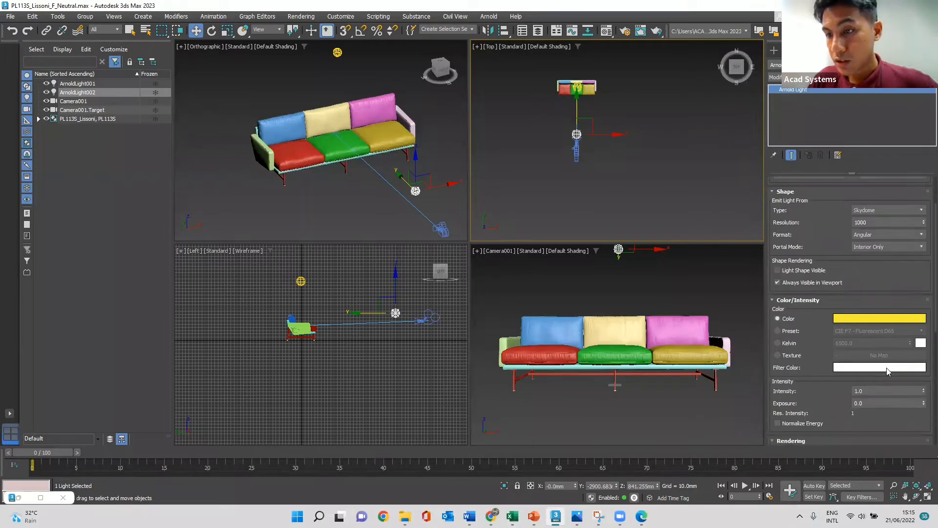
click(878, 318)
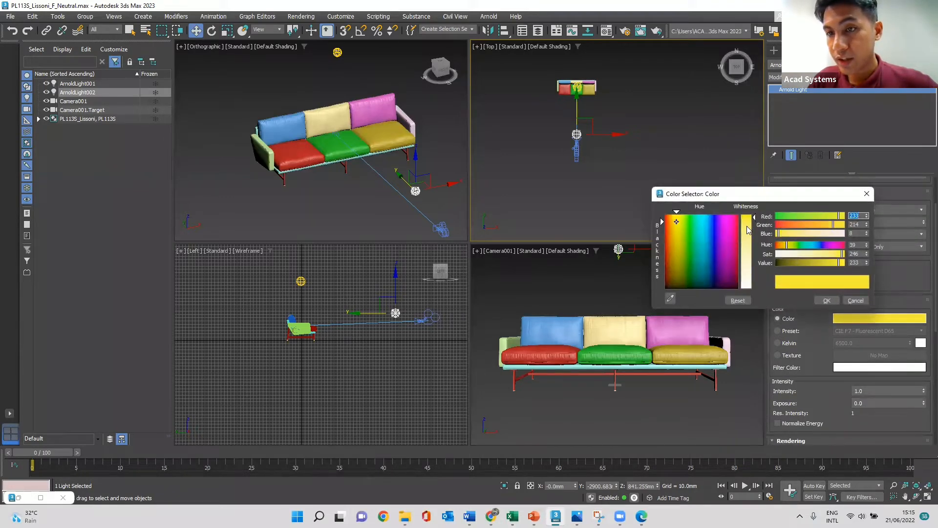
drag(753, 222, 754, 291)
click(827, 300)
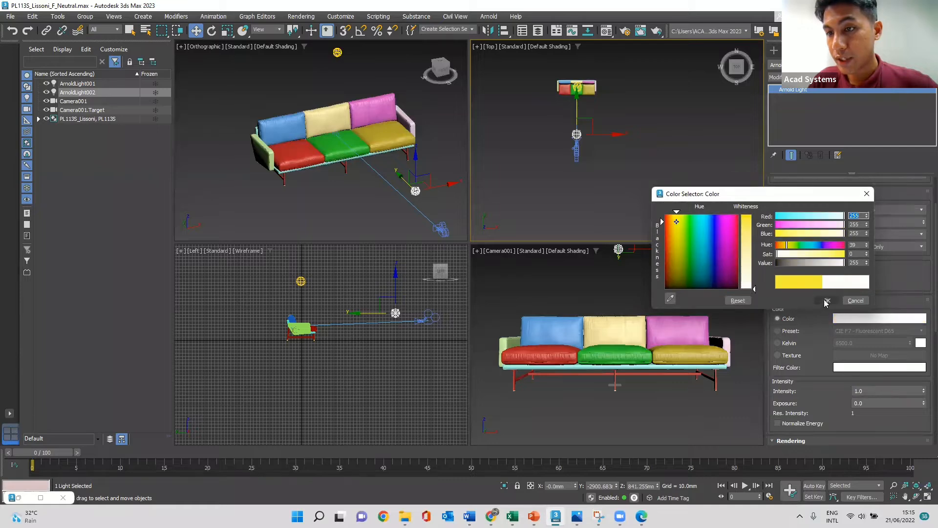
Set the white Skydome light's intensity to 0.1.
scroll(865, 356, down, 2)
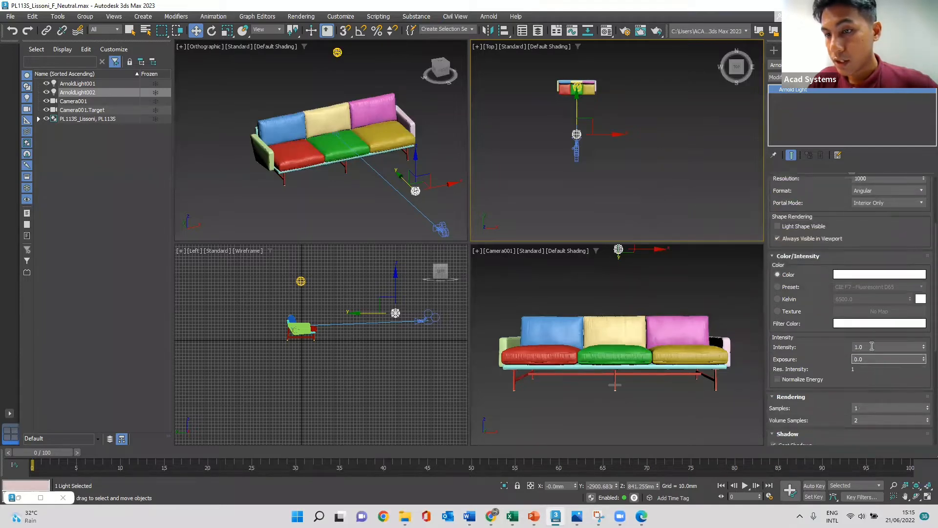
click(872, 346)
key(BackSpace)
key(BackSpace)
key(BackSpace)
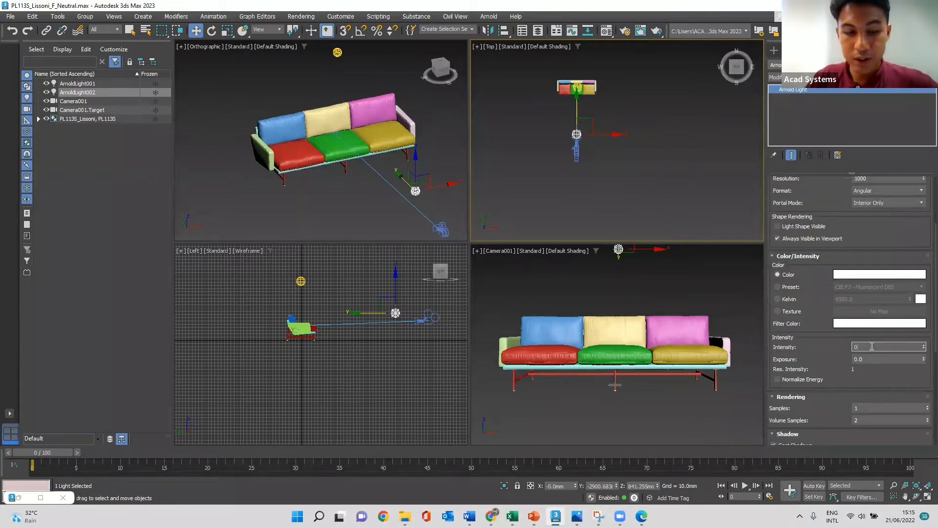
text(0.1)
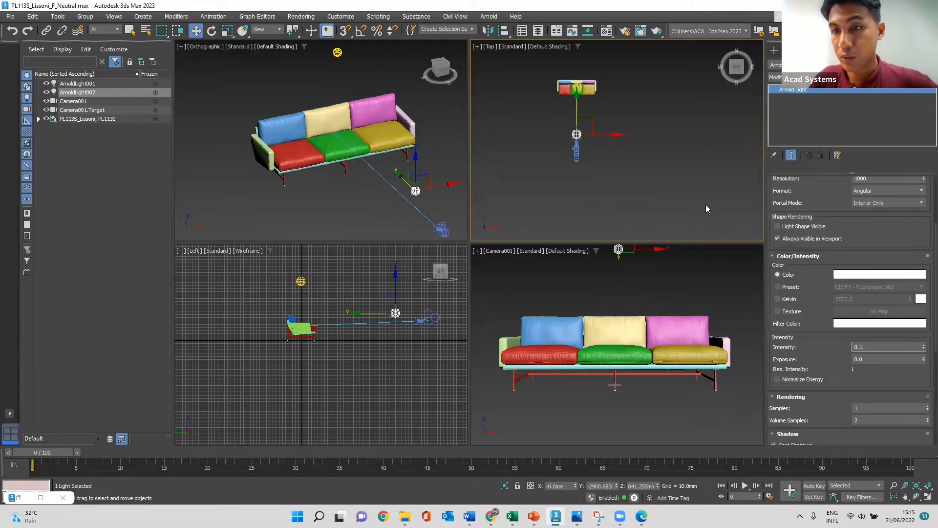
Activate the Camera001 view and render the sofa with the yellow Point light and the white Skydome light.
click(712, 282)
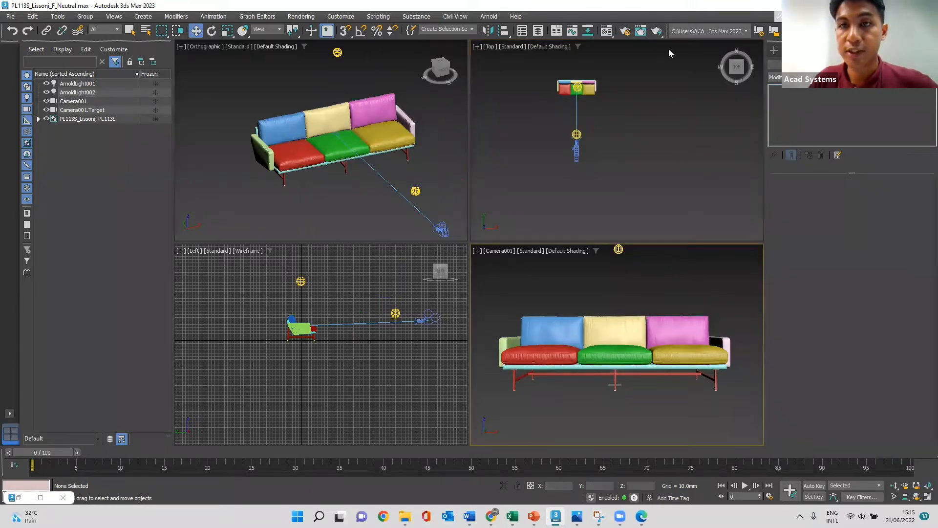
click(640, 33)
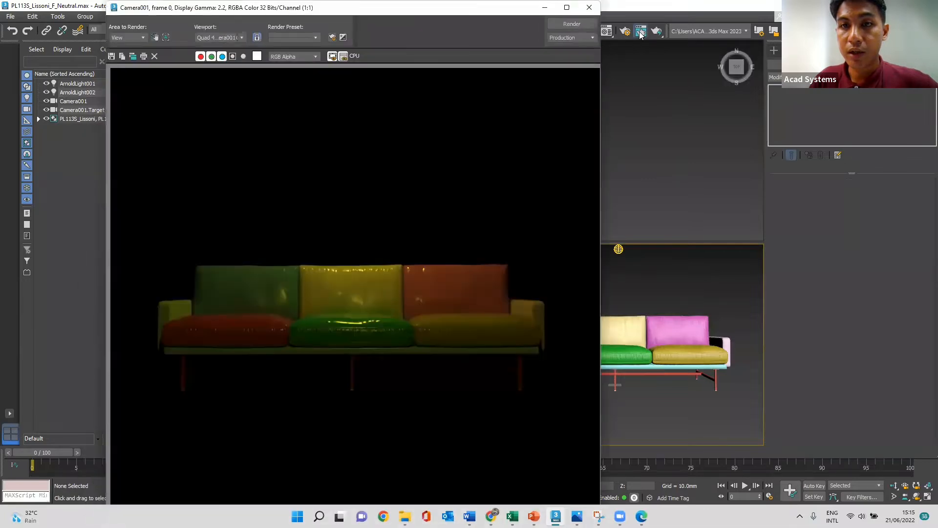
click(573, 24)
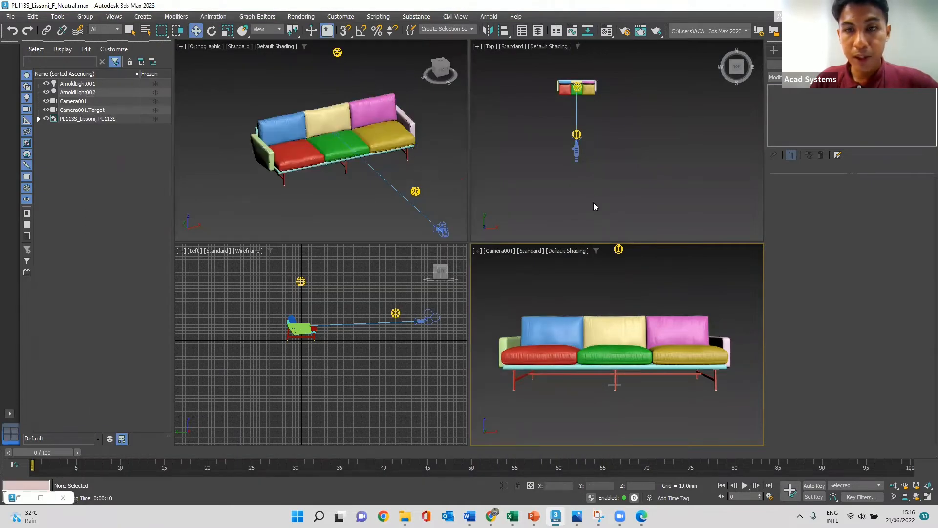
Clone the Skydome light sideways as an instance in the camera view and shift the original the opposite way.
click(619, 250)
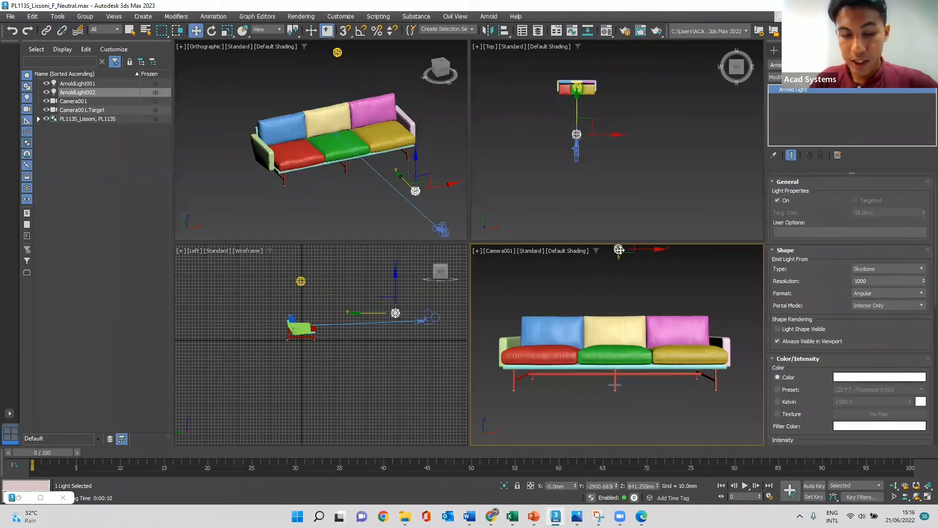
click(619, 264)
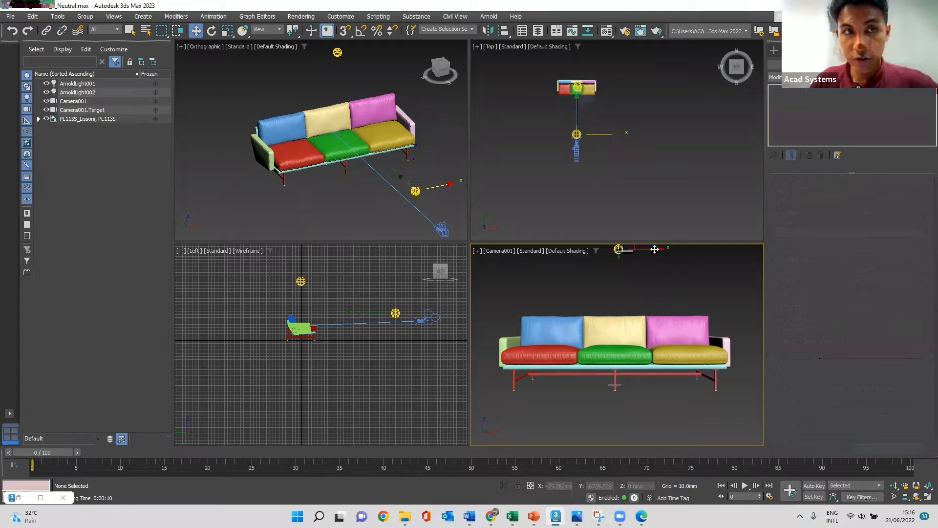
mouse_move(658, 250)
shift+mouse_down()
mouse_move(710, 250)
mouse_move(702, 252)
shift+mouse_up()
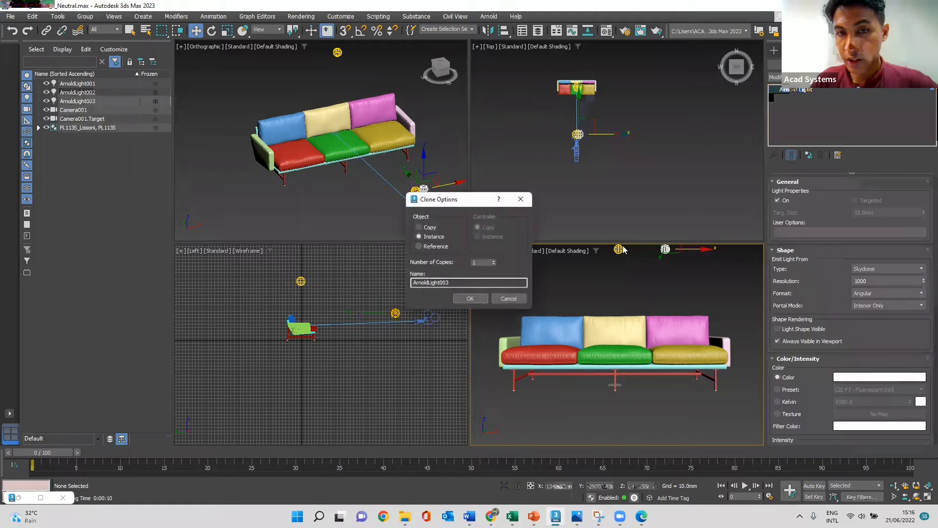
click(464, 297)
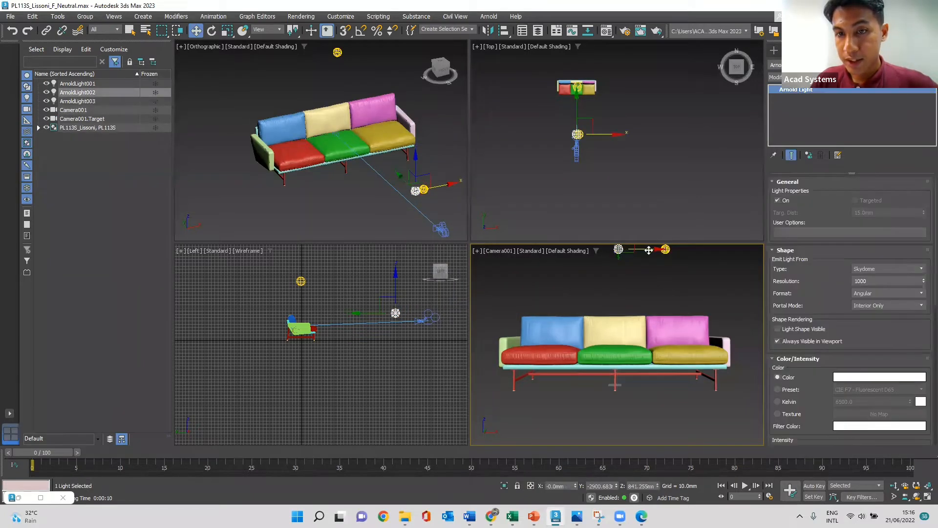
key(Delete)
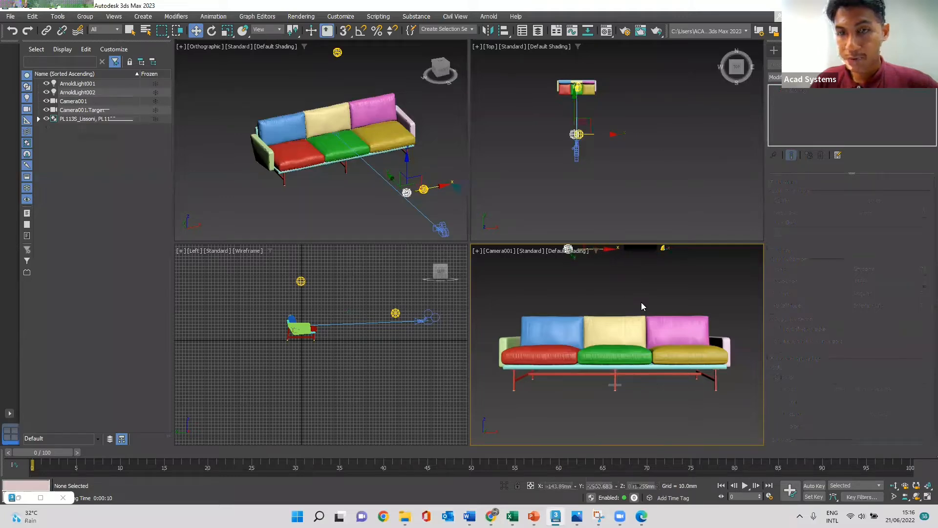
click(666, 250)
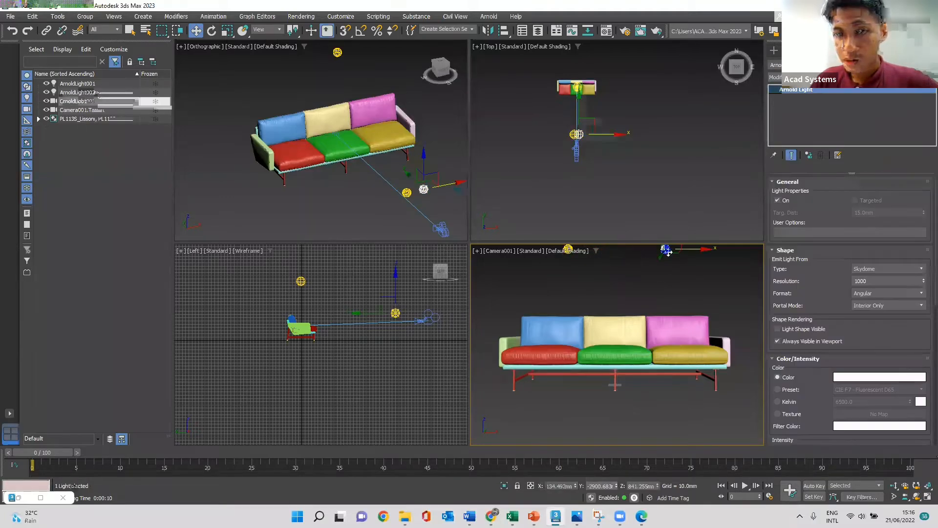
click(570, 251)
click(569, 252)
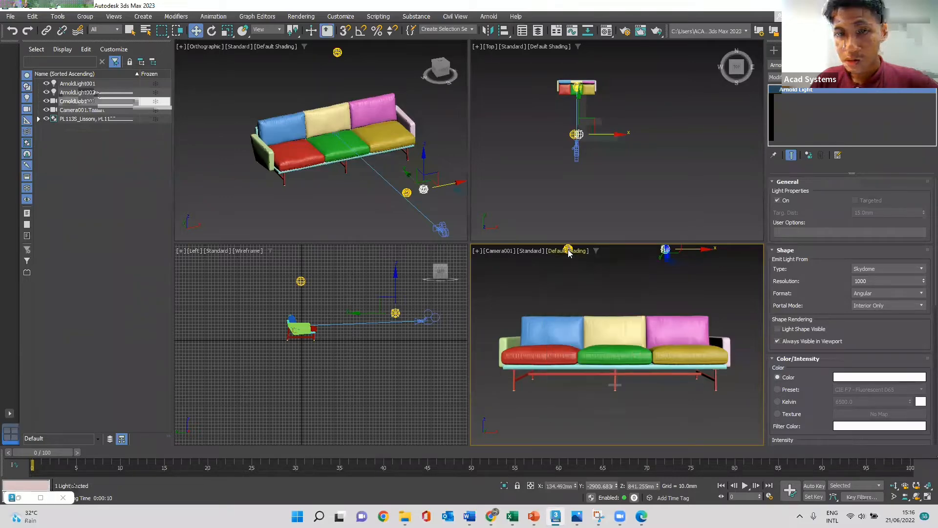
click(570, 252)
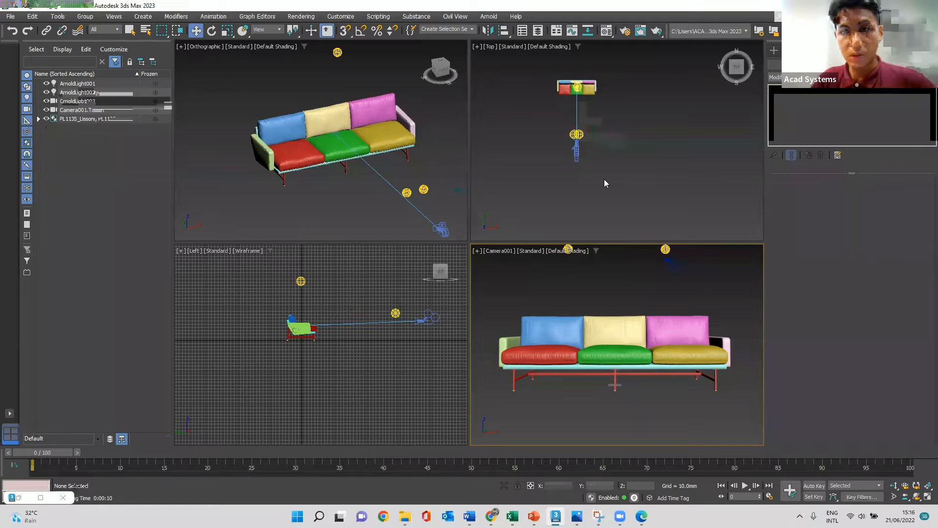
Undo the Skydome light's shift and its cloning, and clear the selection.
click(620, 187)
key(ctrl+z)
click(620, 190)
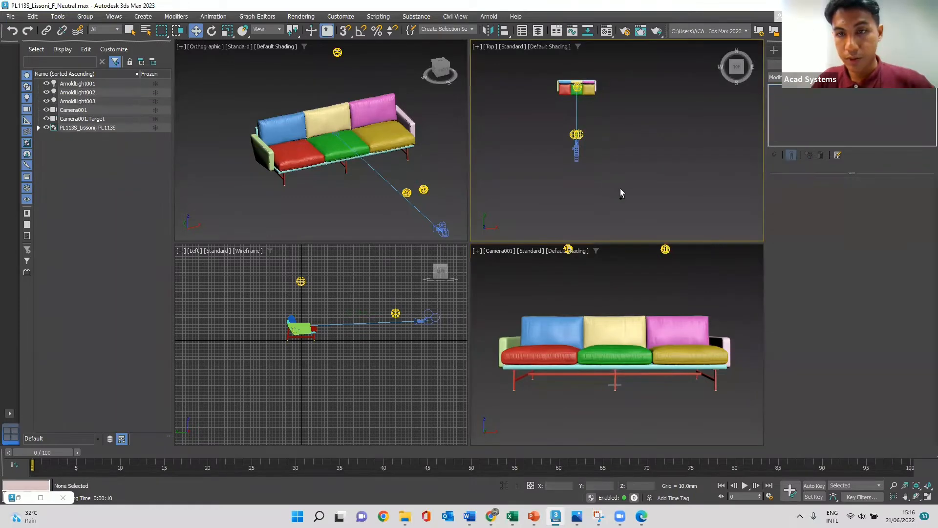
key(ctrl+z)
click(636, 191)
key(ctrl+z)
key(ctrl+z)
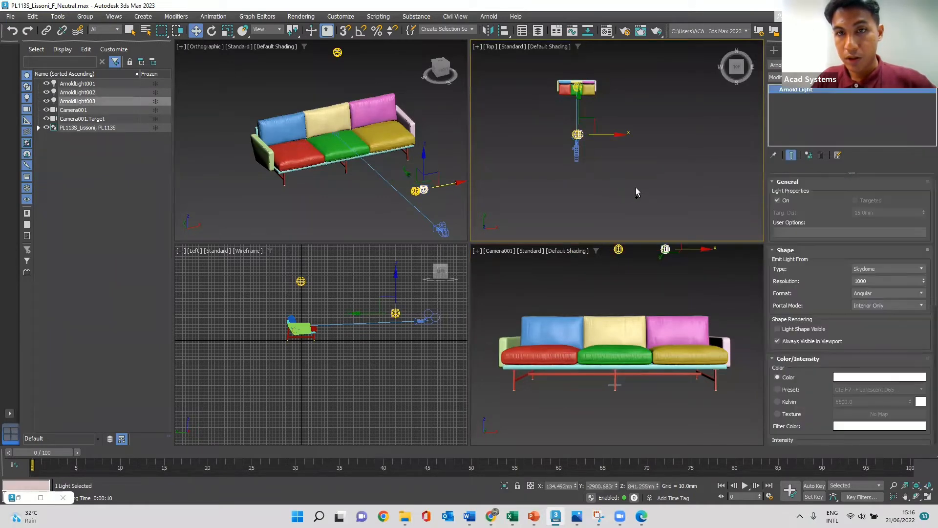
click(662, 166)
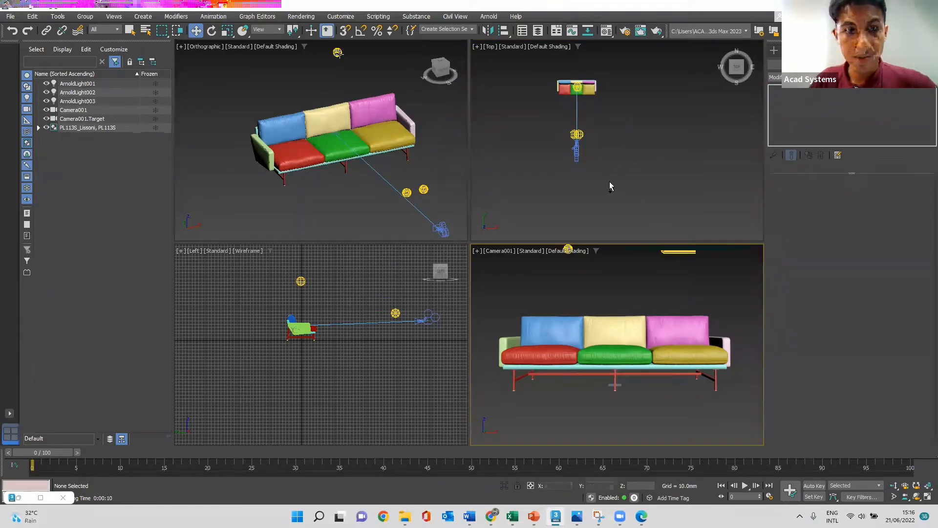
Move the yellow Point light above the sofa's red-cushion end and clone it as an instance toward the gold-cushion end.
click(337, 53)
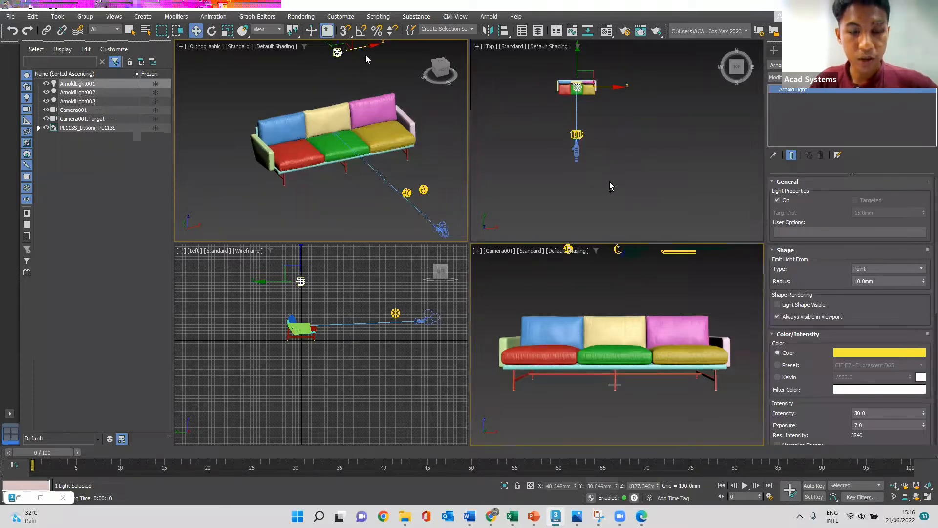
drag(373, 48, 326, 64)
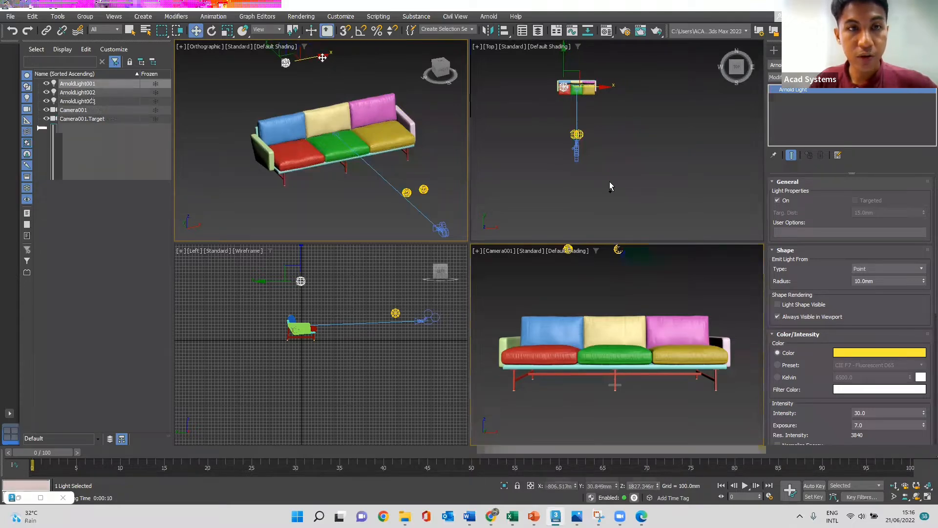
drag(324, 59, 400, 51)
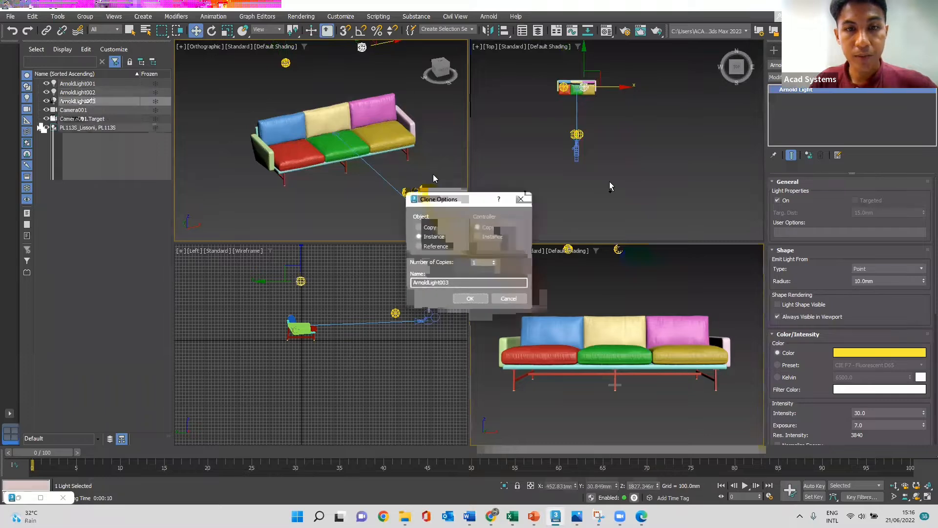
click(470, 297)
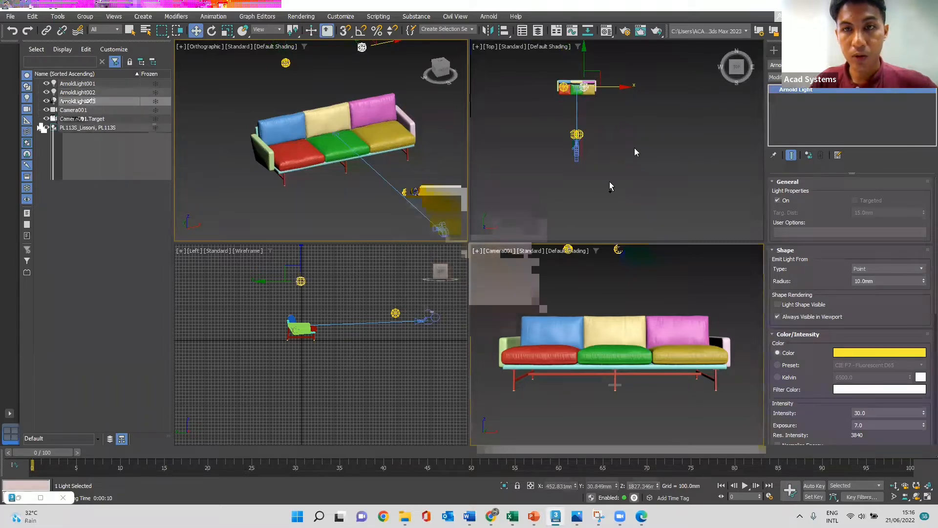
Adjust the two Point lights in the top view so they sit above the red and gold seat cushions, the original at about X -705 mm.
click(662, 143)
scroll(590, 85, up, 2)
scroll(571, 86, up, 4)
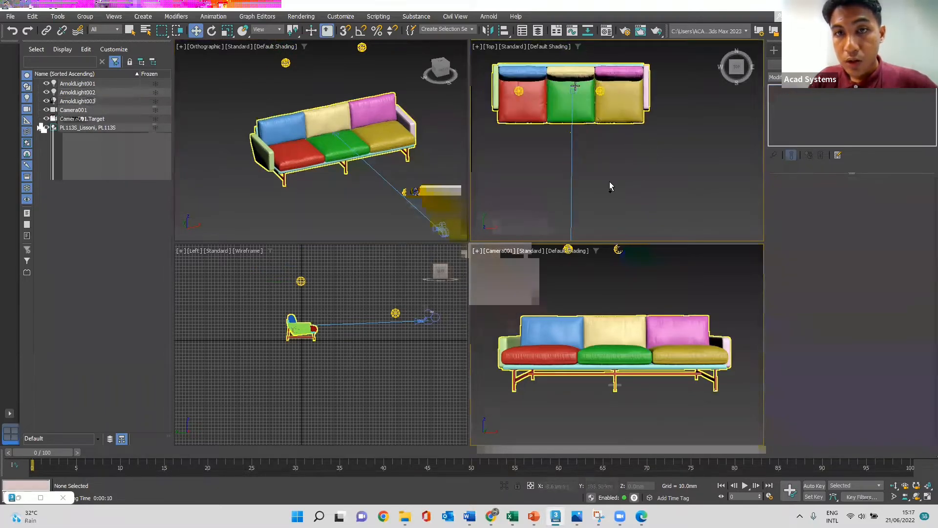
click(601, 92)
drag(637, 90, 656, 90)
click(519, 91)
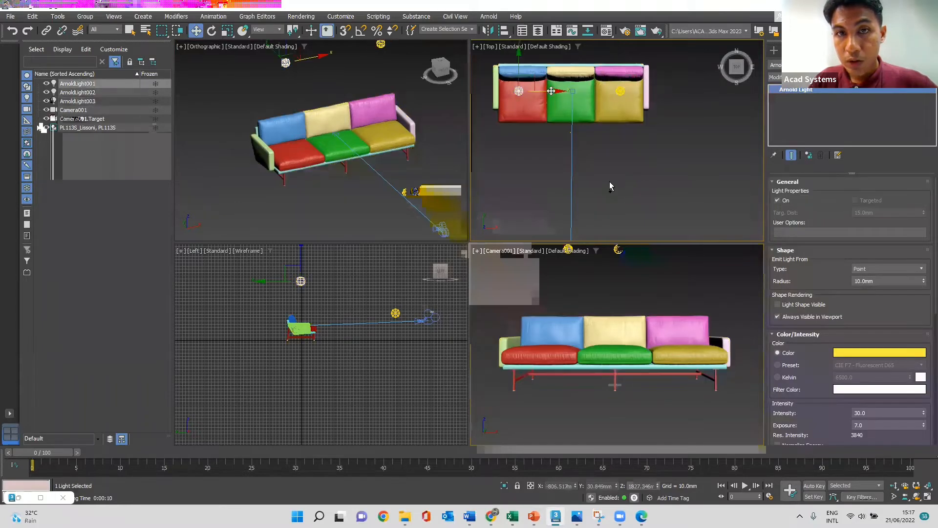
drag(562, 93, 570, 96)
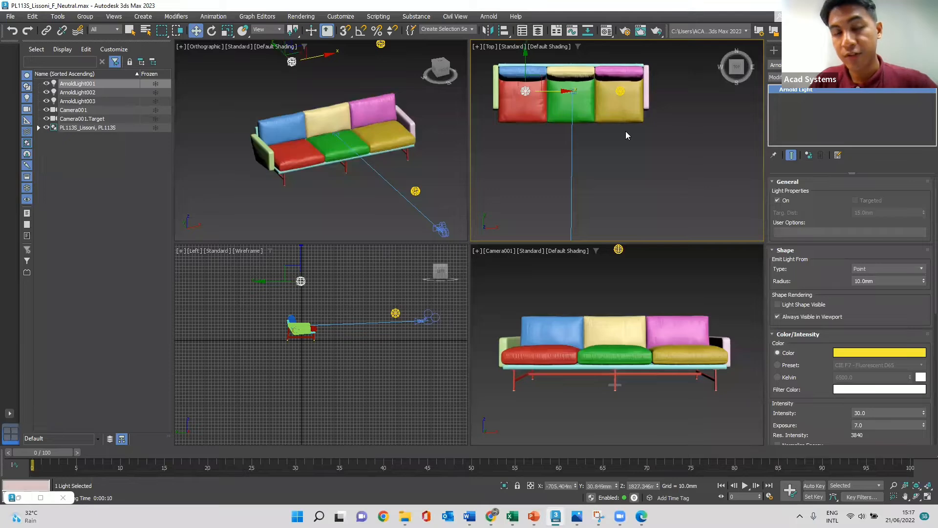
click(640, 165)
scroll(653, 148, down, 2)
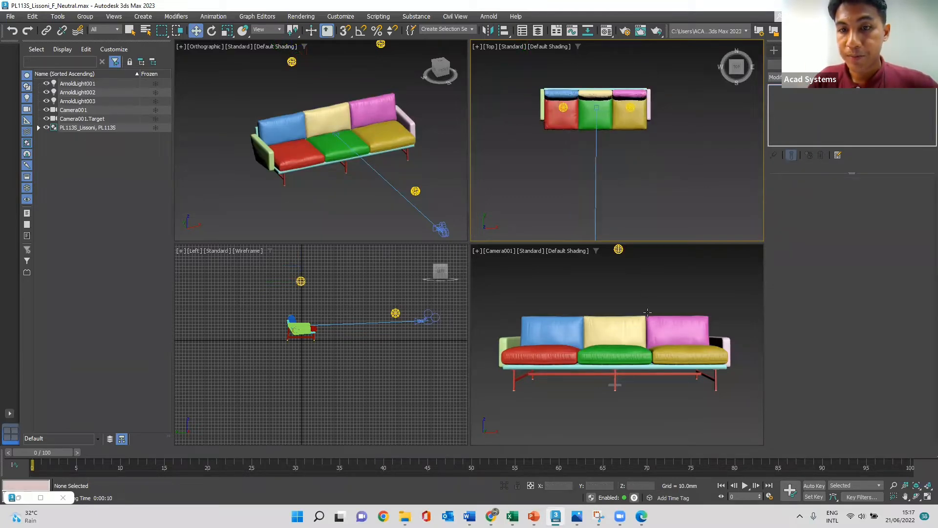
Render the Camera001 view again with both Point lights and minimize the rendered frame.
click(657, 31)
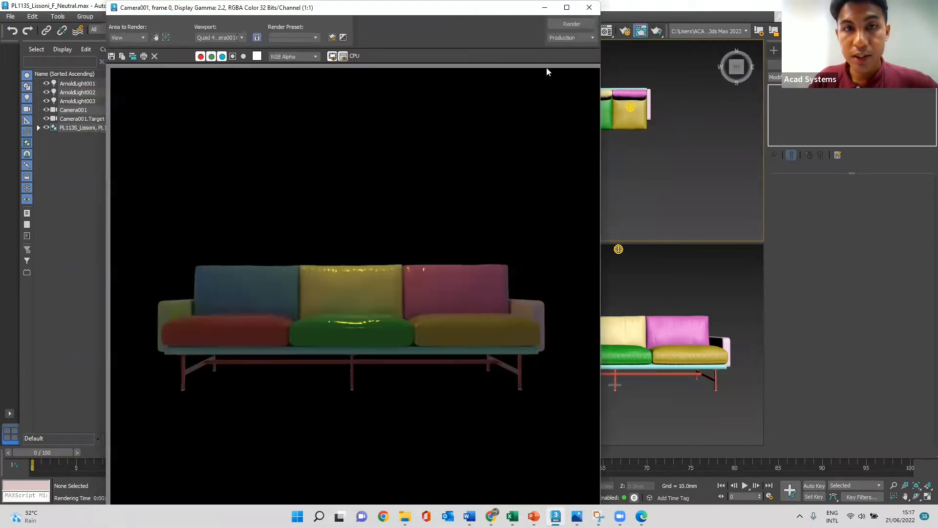
click(579, 25)
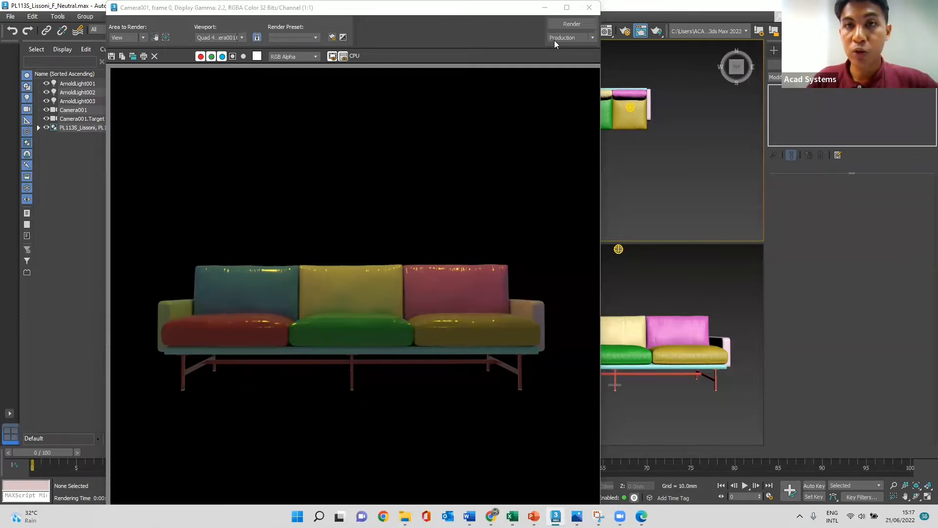
click(545, 11)
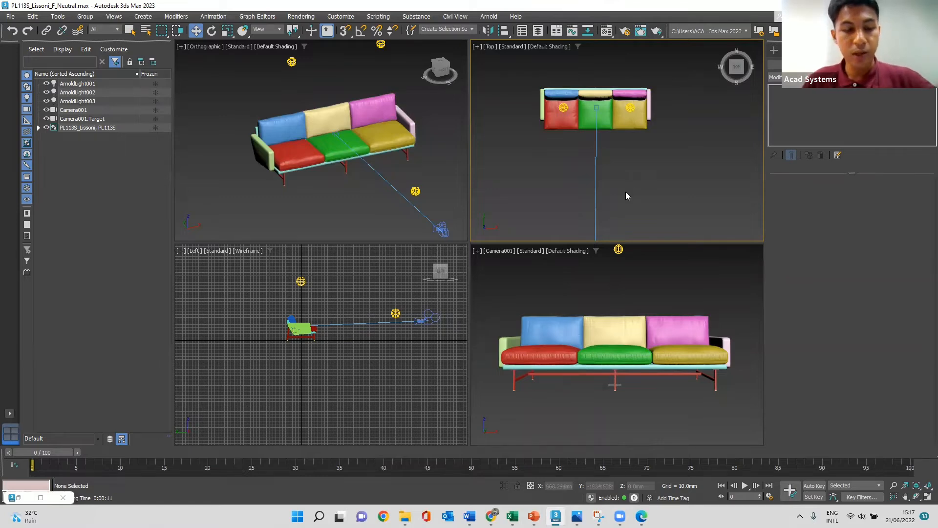
Maximize the Camera001 viewport and ungroup the Lissoni sofa into its separate parts.
click(477, 252)
click(490, 261)
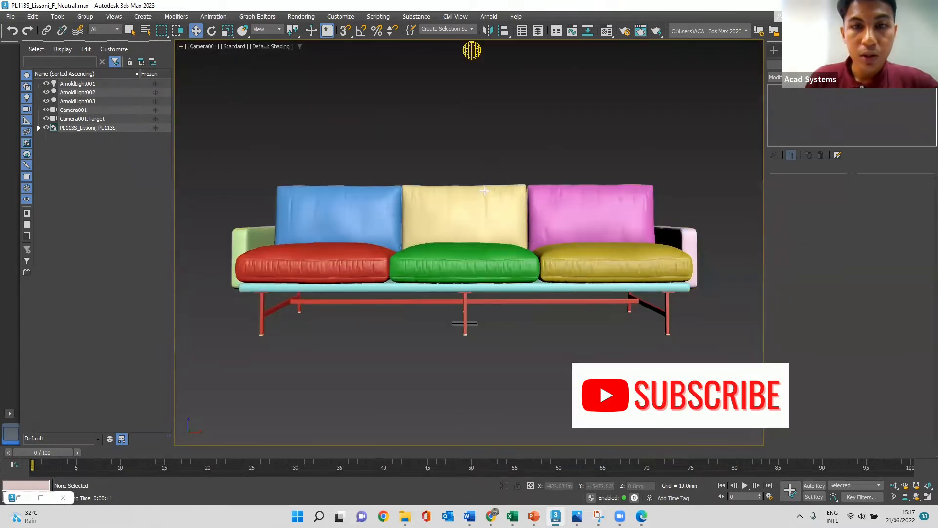
click(482, 218)
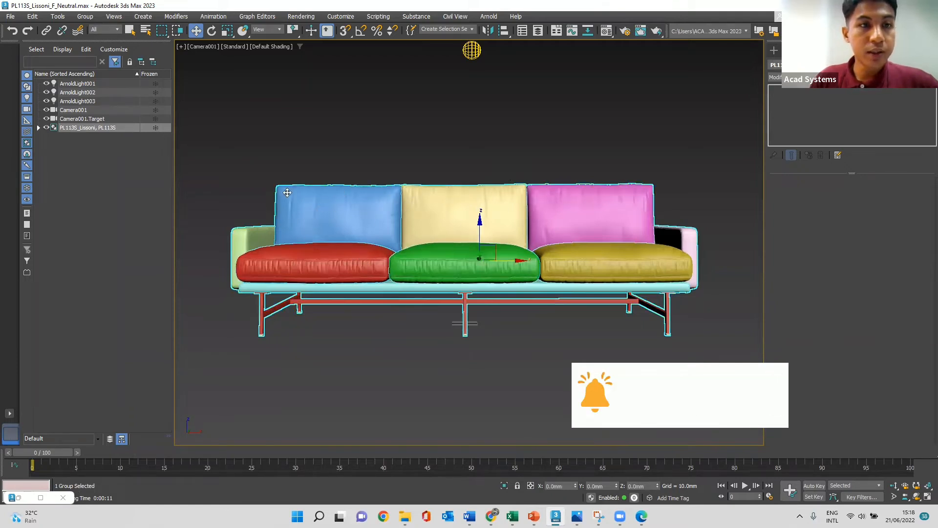
click(92, 21)
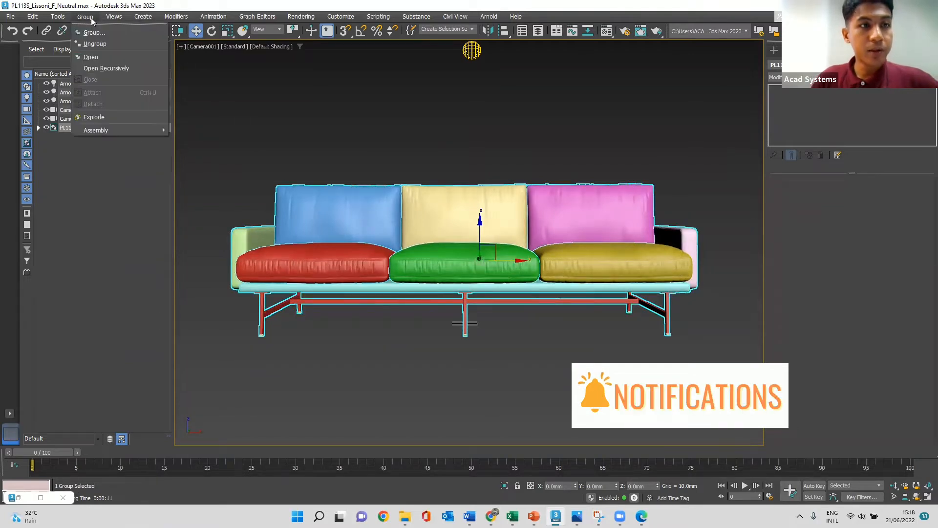
click(94, 44)
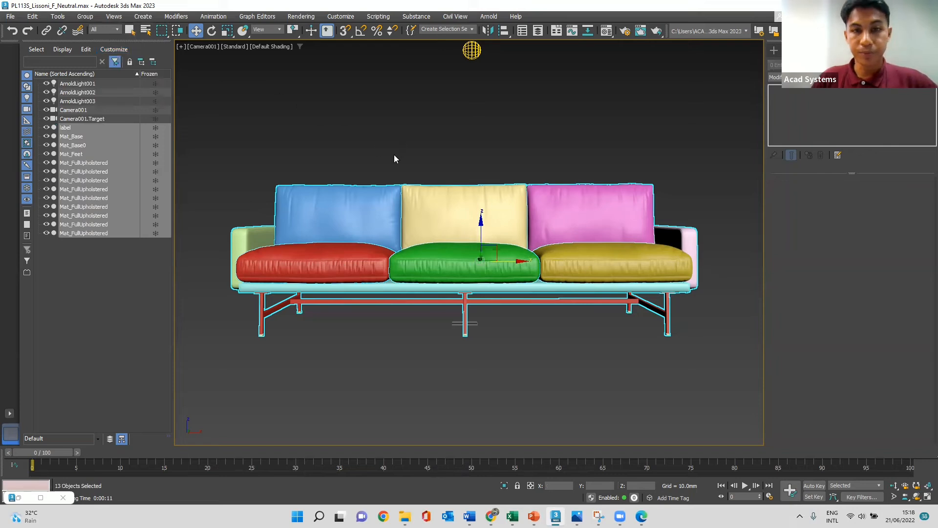
Select several back and seat cushions one by one to check that they are separate objects.
click(424, 151)
click(386, 207)
click(452, 200)
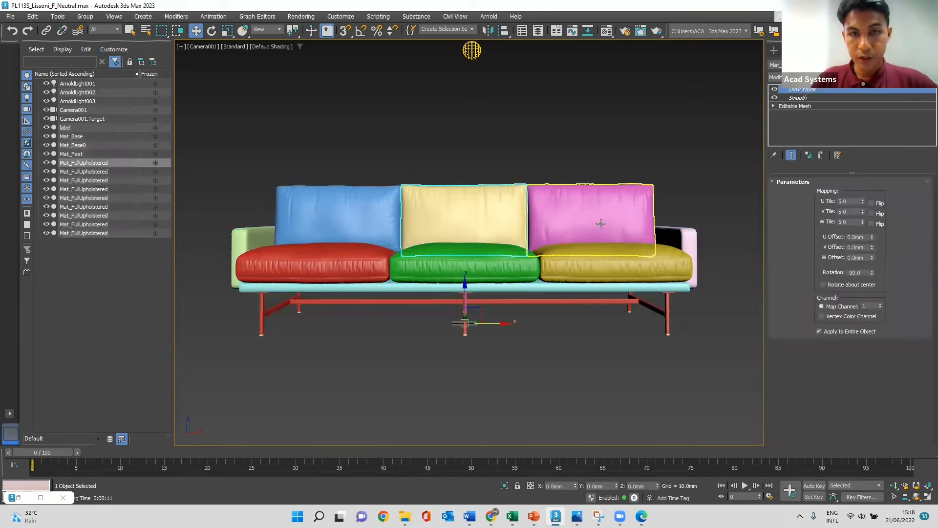
click(599, 224)
click(591, 269)
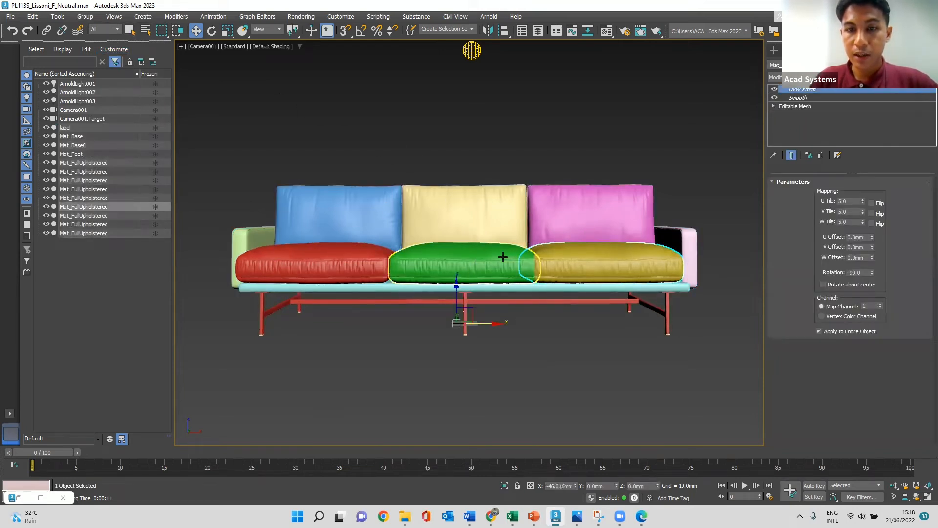
click(550, 145)
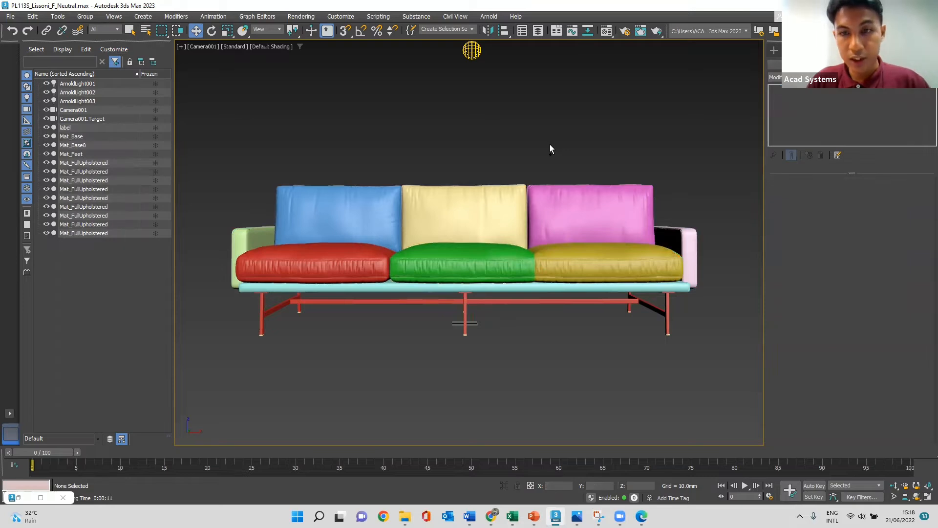
Undo the accidental shift of the gold seat cushion.
key(ctrl+z)
click(553, 146)
key(ctrl+z)
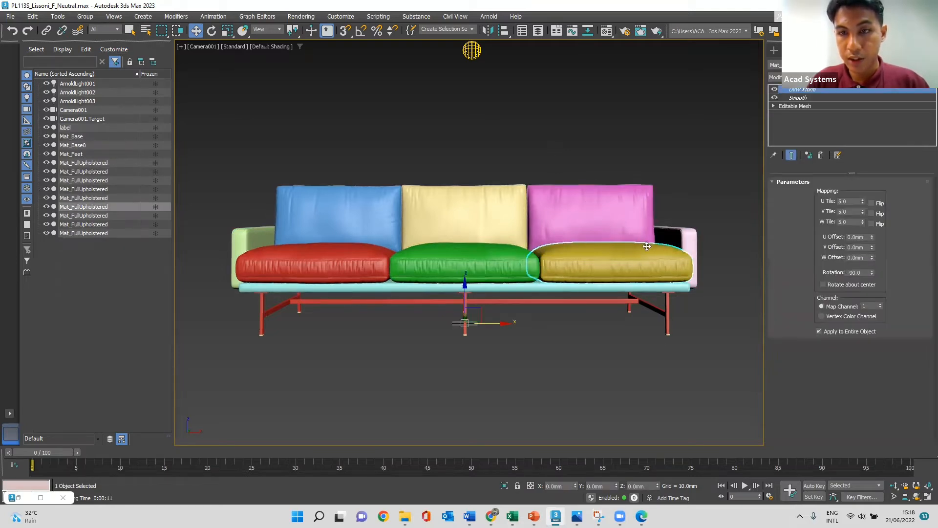
Clear the selection and open the Material Editor.
click(658, 137)
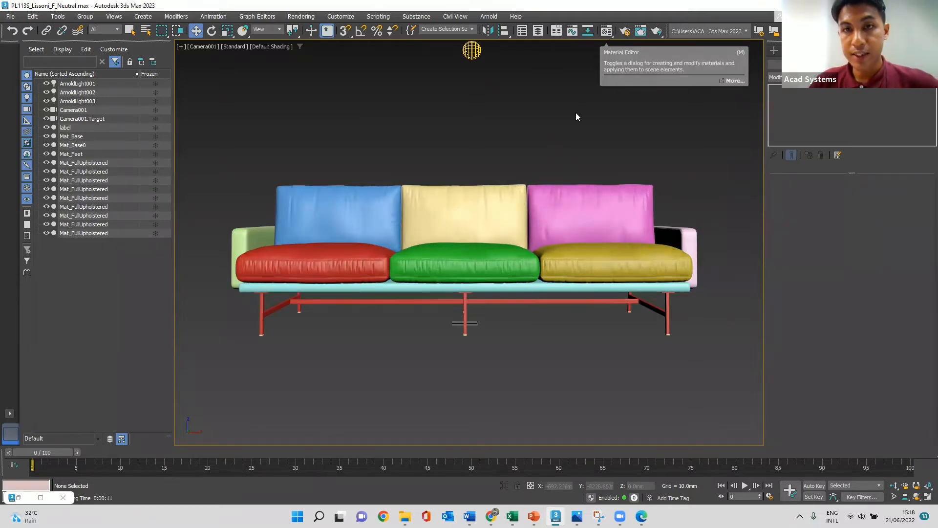
click(607, 32)
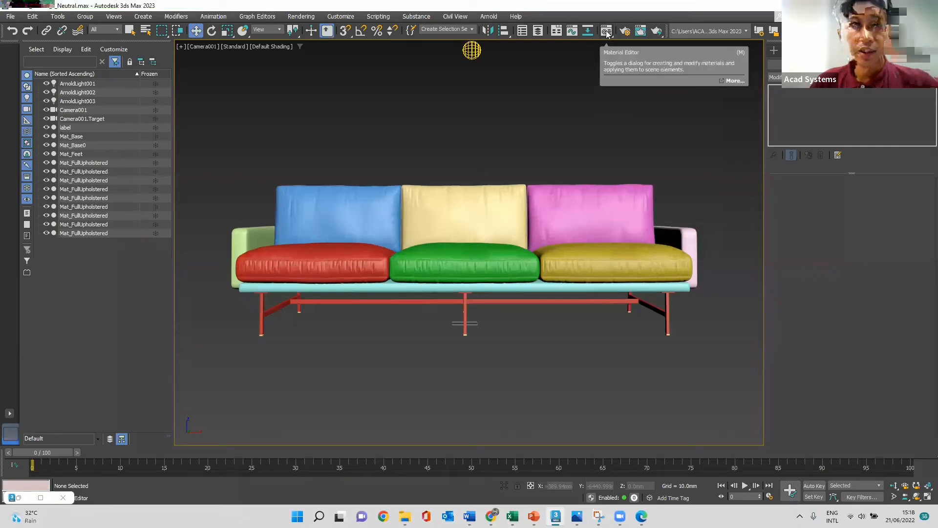
click(607, 32)
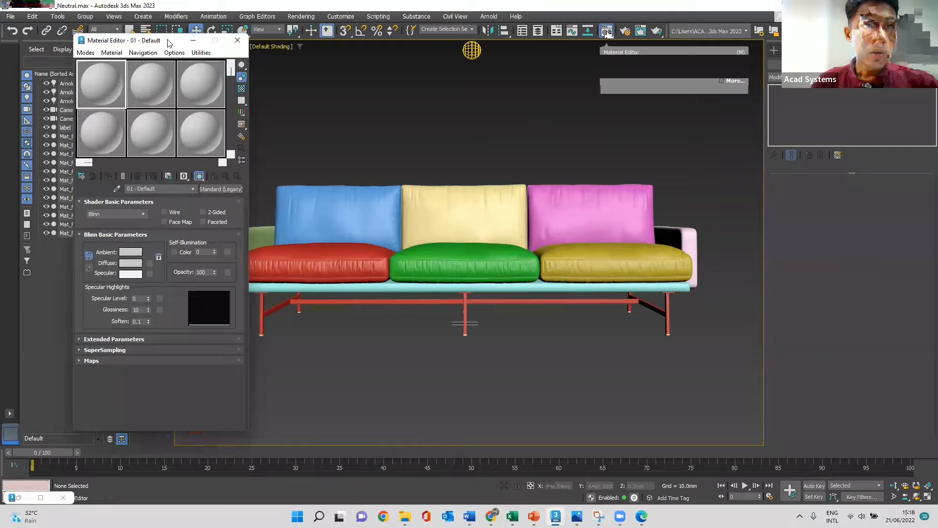
Choose a Bitmap map for the Diffuse colour of the 01 - Default material.
drag(168, 42, 234, 43)
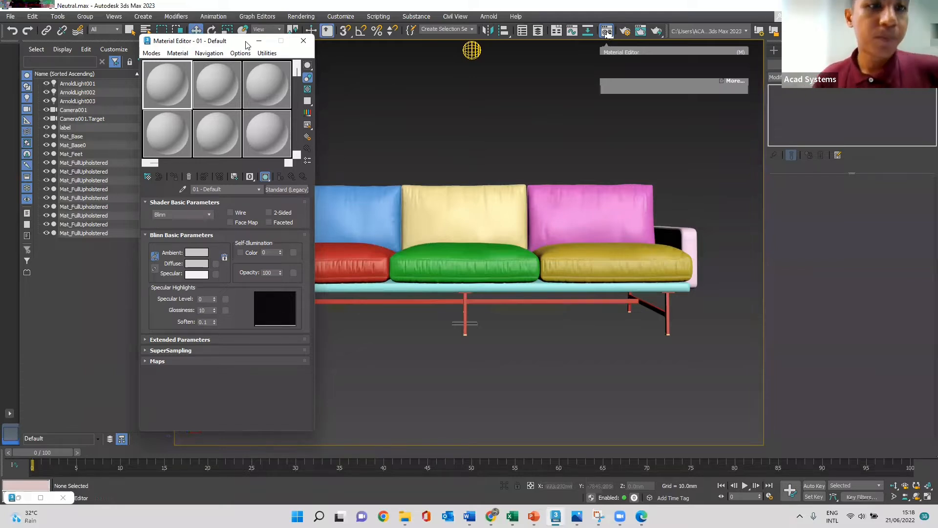
click(216, 263)
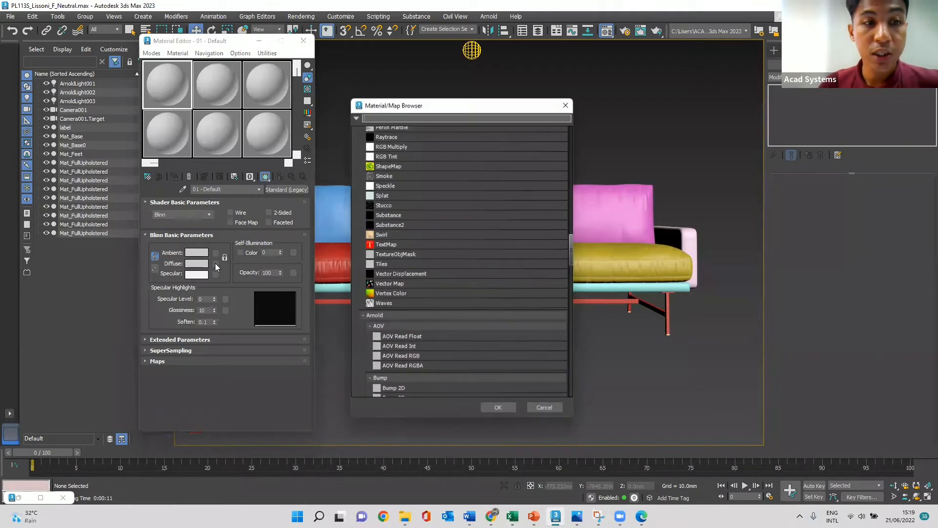
scroll(426, 201, up, 2)
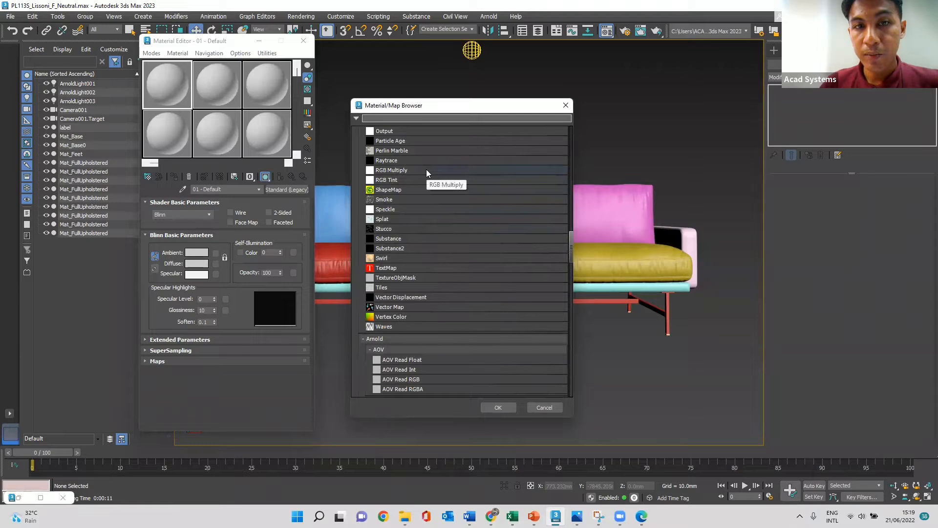
scroll(438, 212, down, 5)
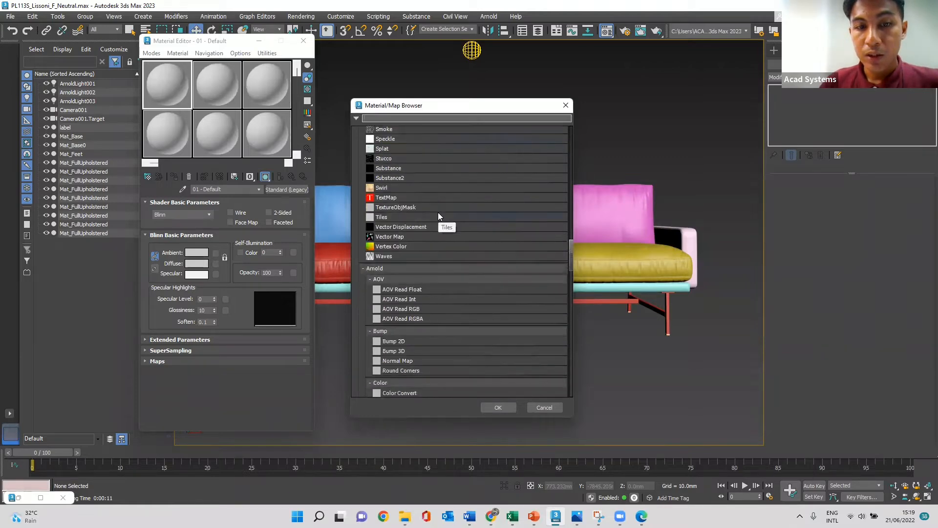
scroll(438, 212, down, 4)
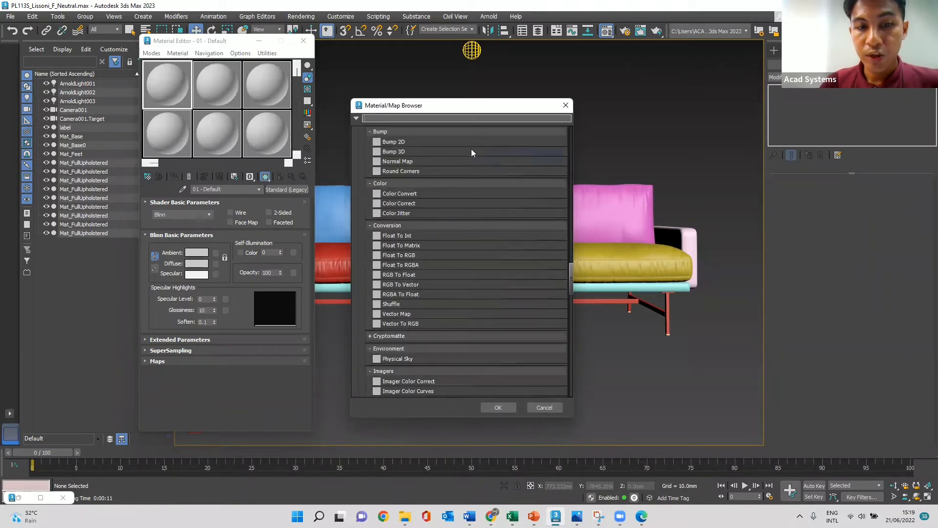
scroll(471, 264, down, 15)
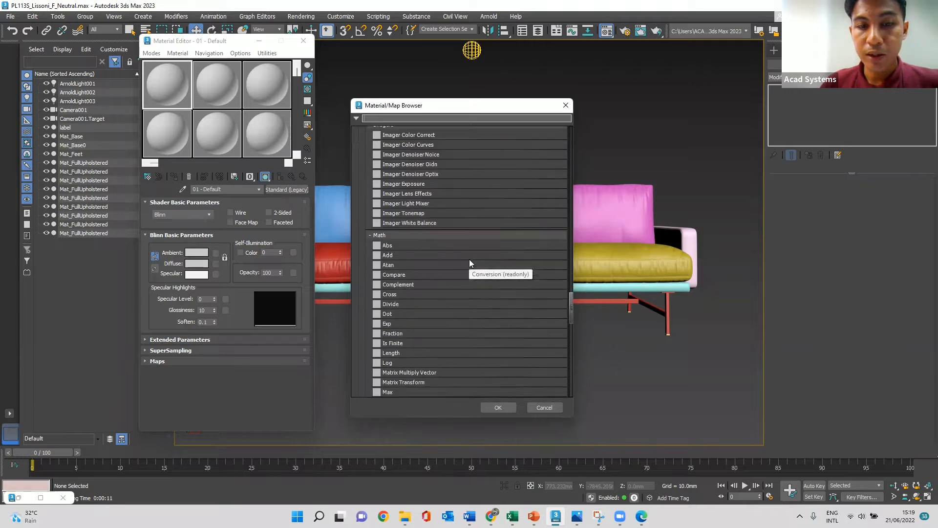
scroll(470, 261, up, 6)
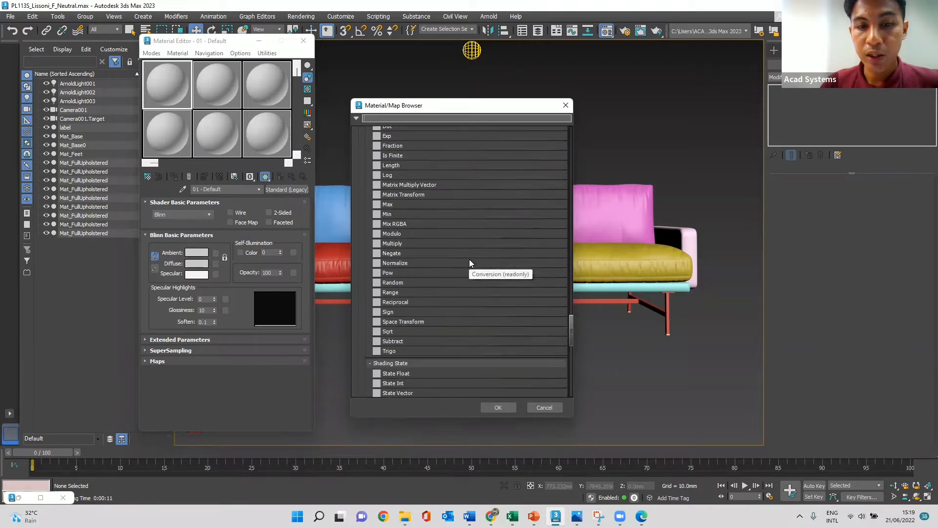
scroll(470, 262, up, 15)
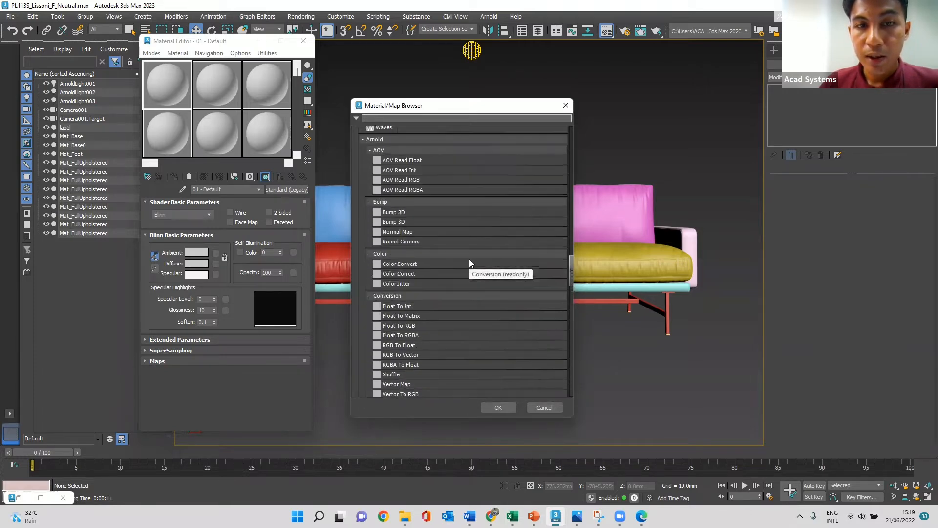
scroll(470, 260, up, 8)
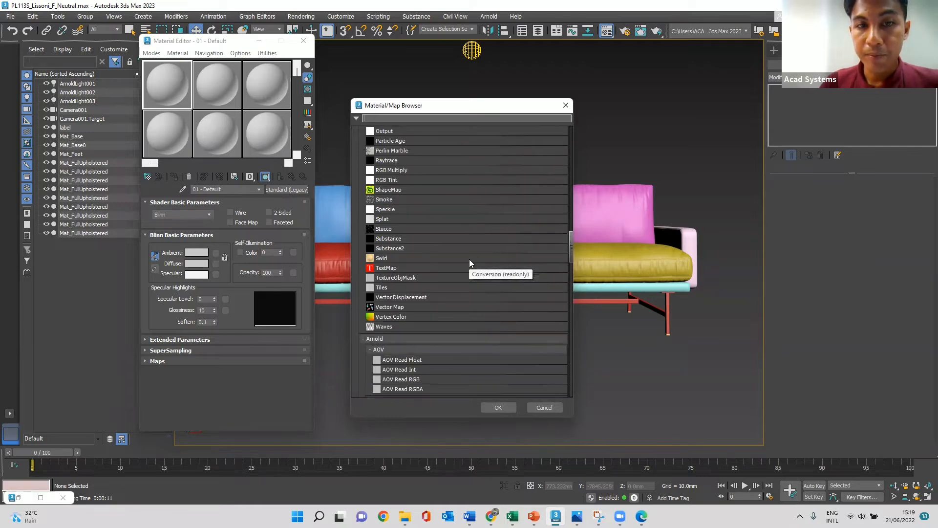
scroll(455, 238, up, 2)
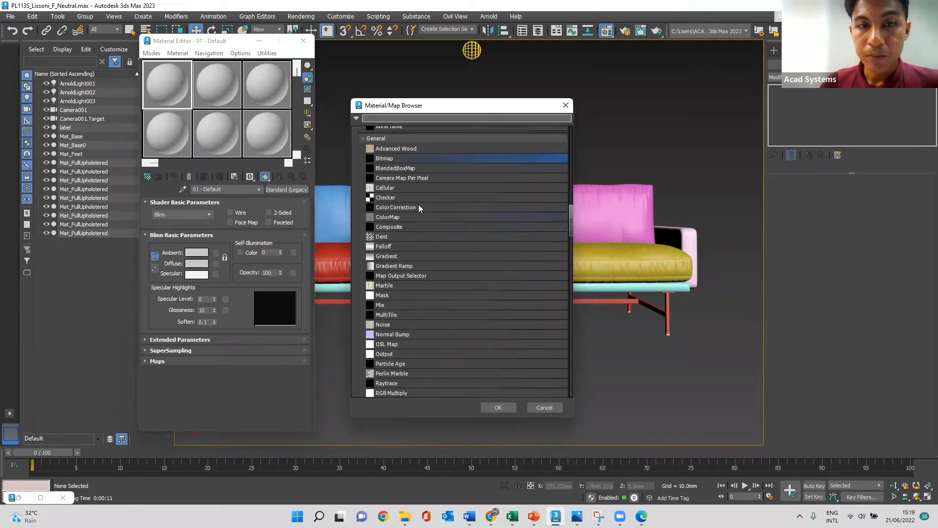
click(401, 171)
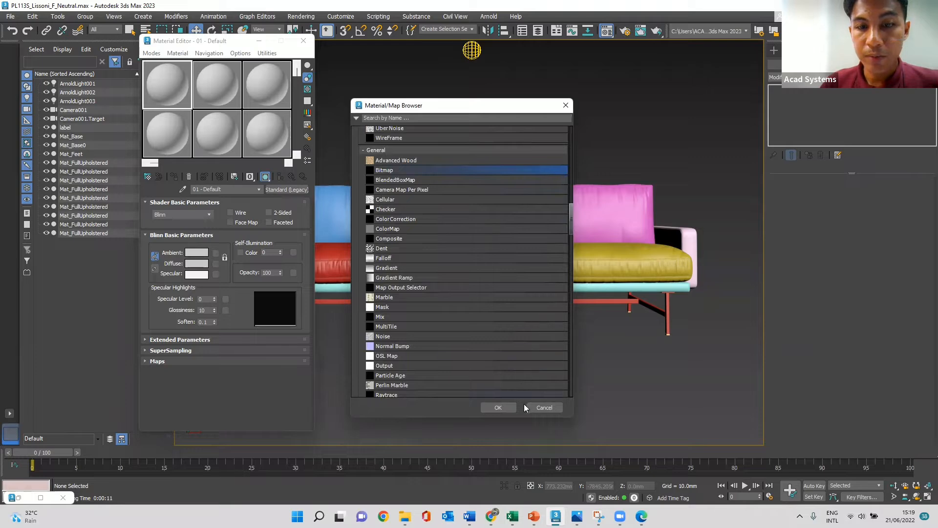
click(498, 408)
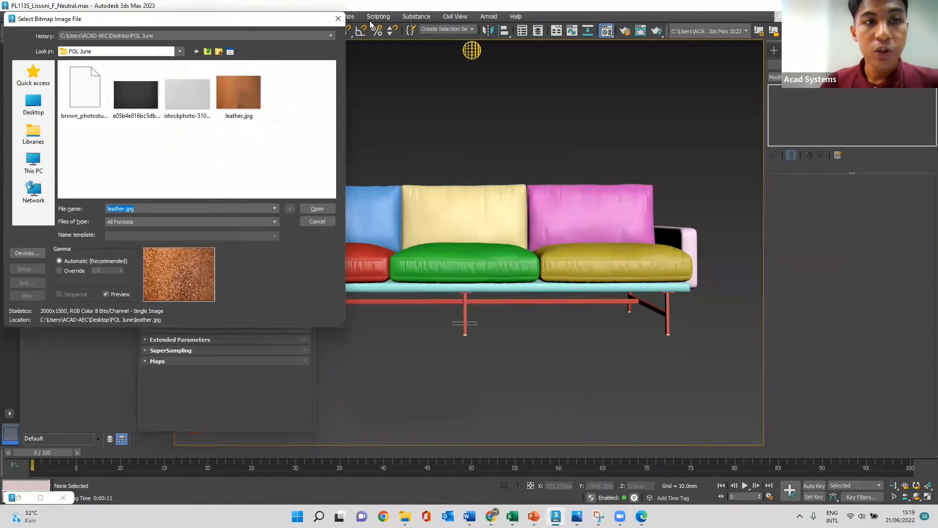
Load leather.jpg from the FOL June folder as the diffuse bitmap and return to the parent material.
drag(231, 22, 375, 25)
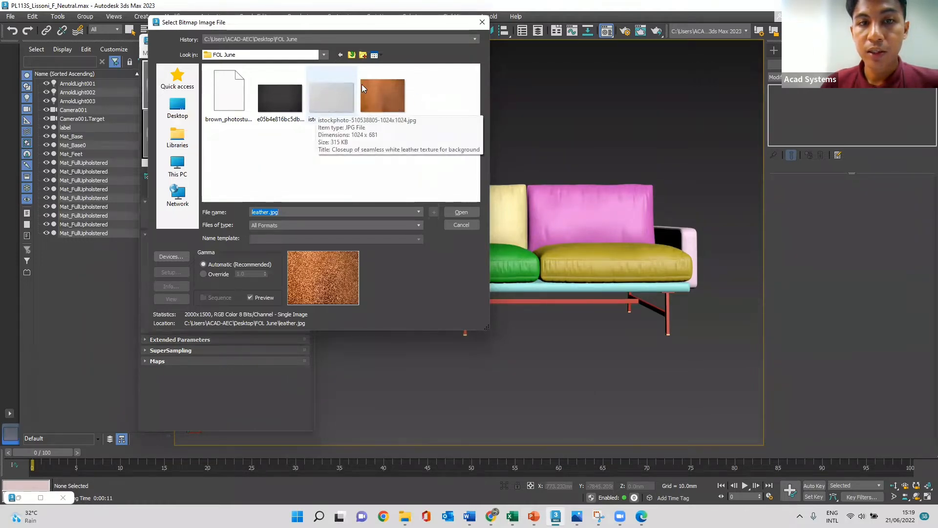
click(376, 90)
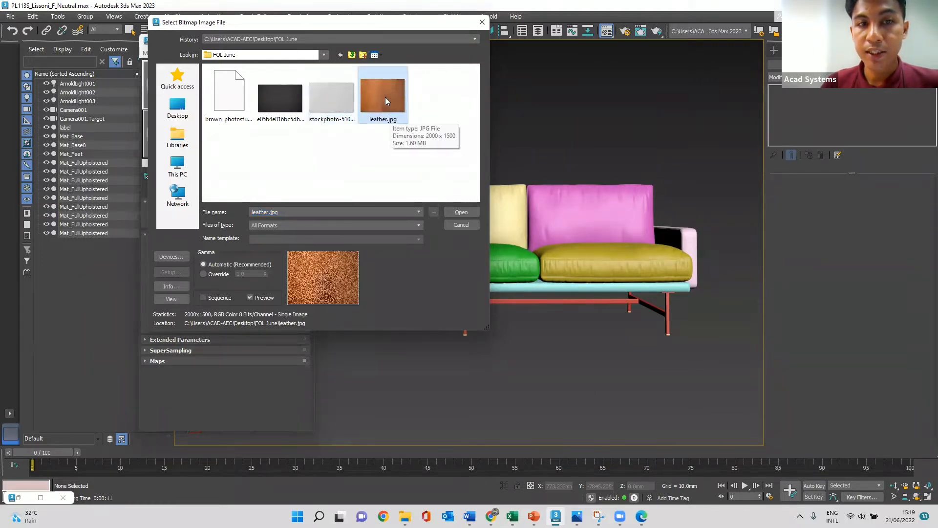
click(461, 212)
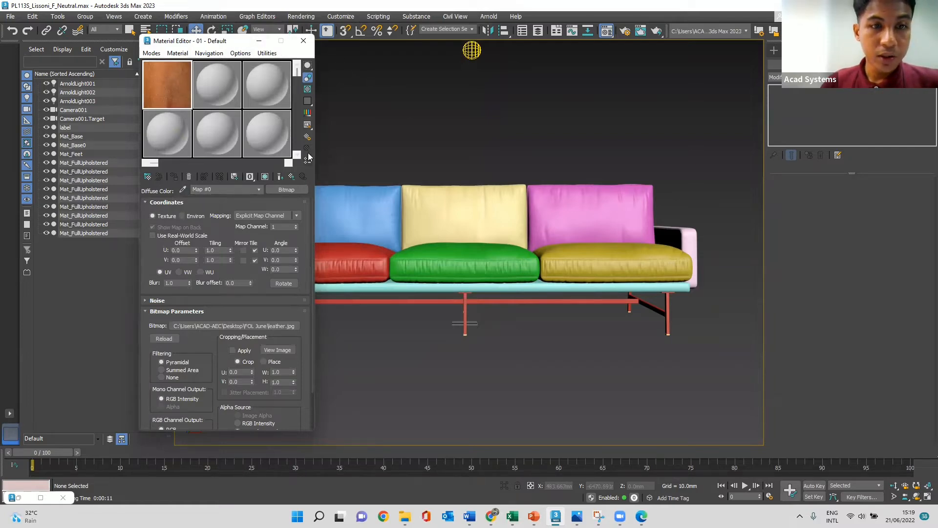
drag(240, 45, 280, 34)
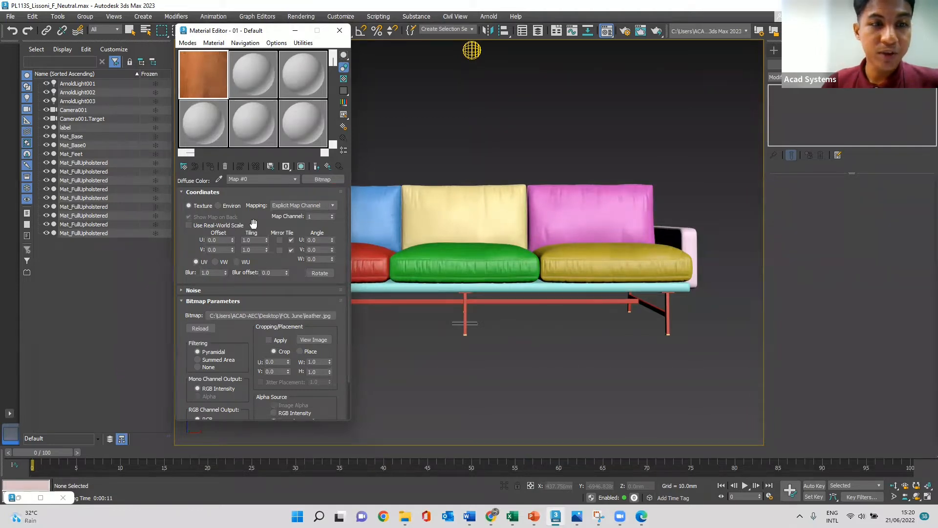
click(425, 155)
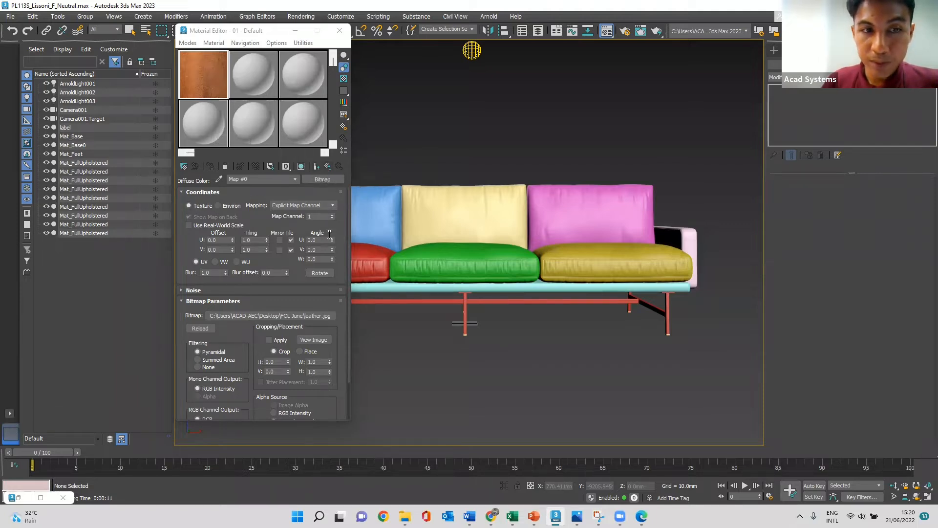
drag(311, 323, 322, 279)
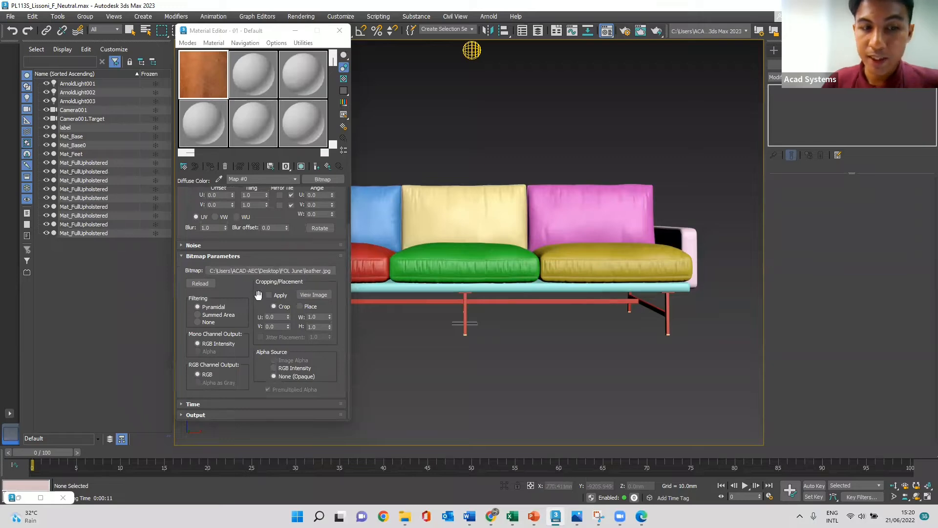
scroll(254, 293, up, 3)
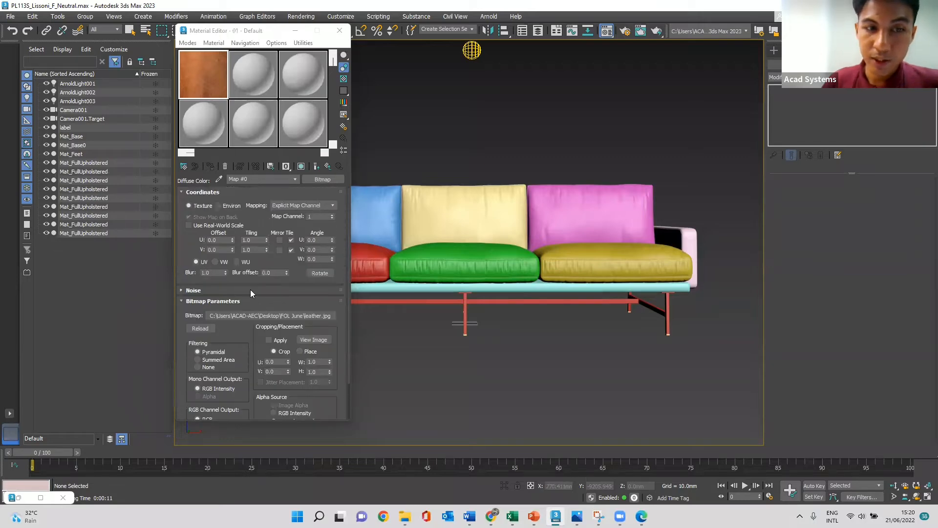
click(328, 168)
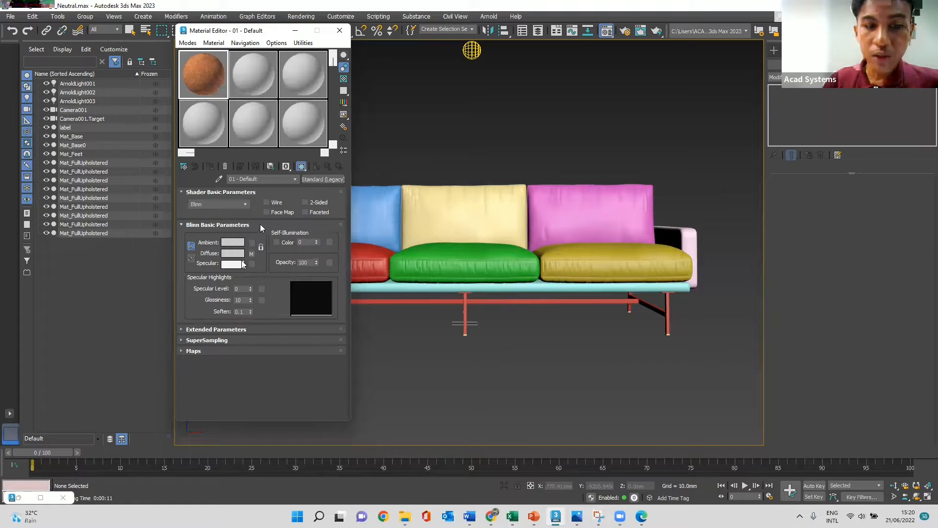
Set the material's Glossiness to 65 and Specular Level to 56.
click(250, 301)
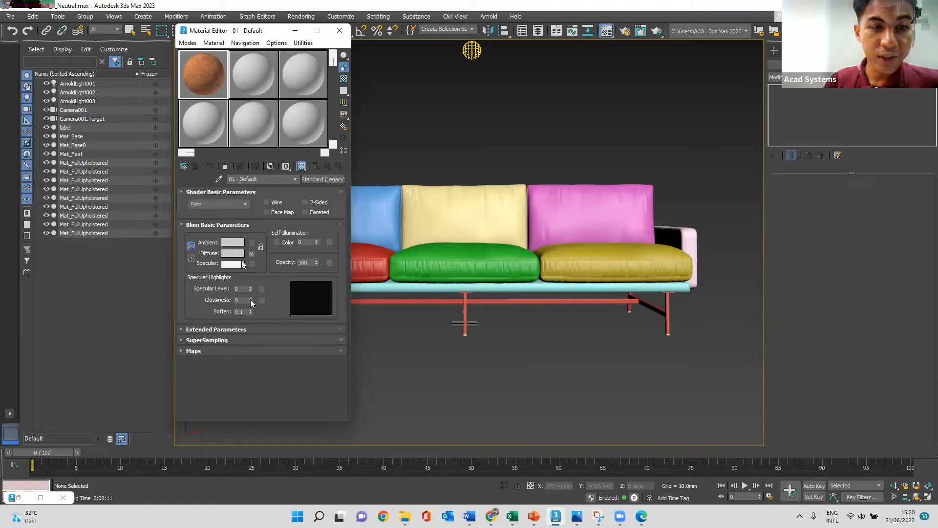
click(252, 299)
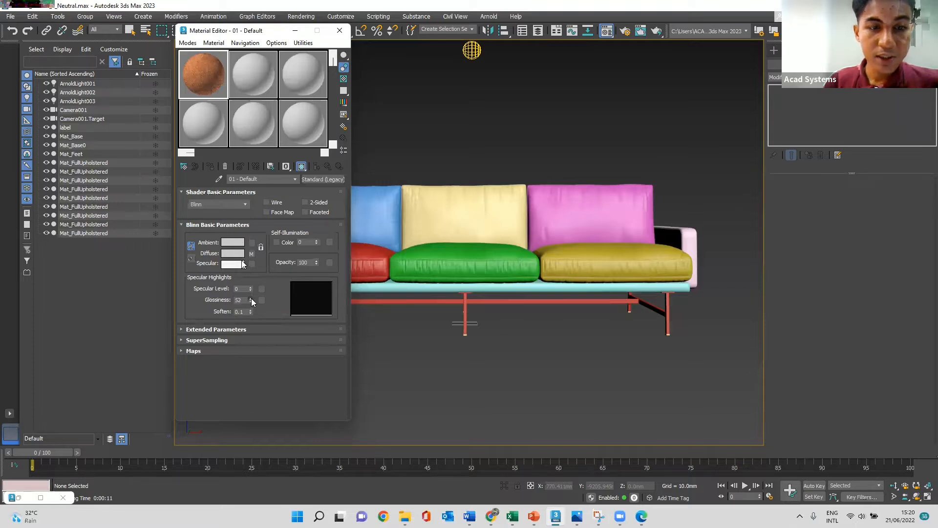
click(251, 298)
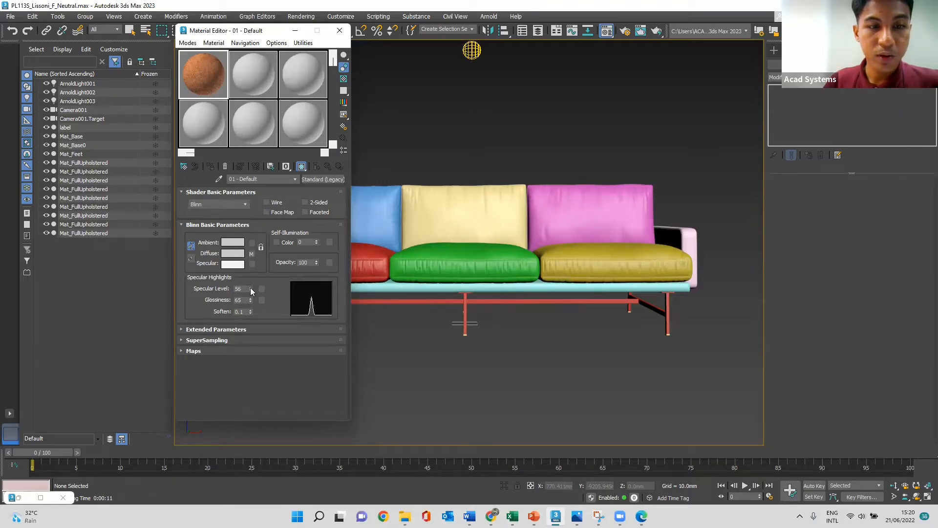
Add leather.jpg as a Bitmap map for the Ambient colour and return to the parent material.
click(250, 251)
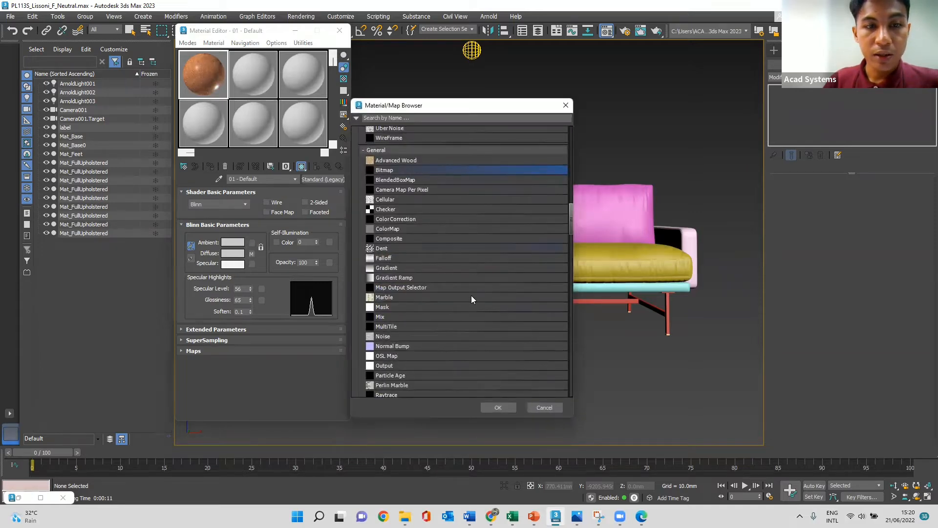
click(498, 407)
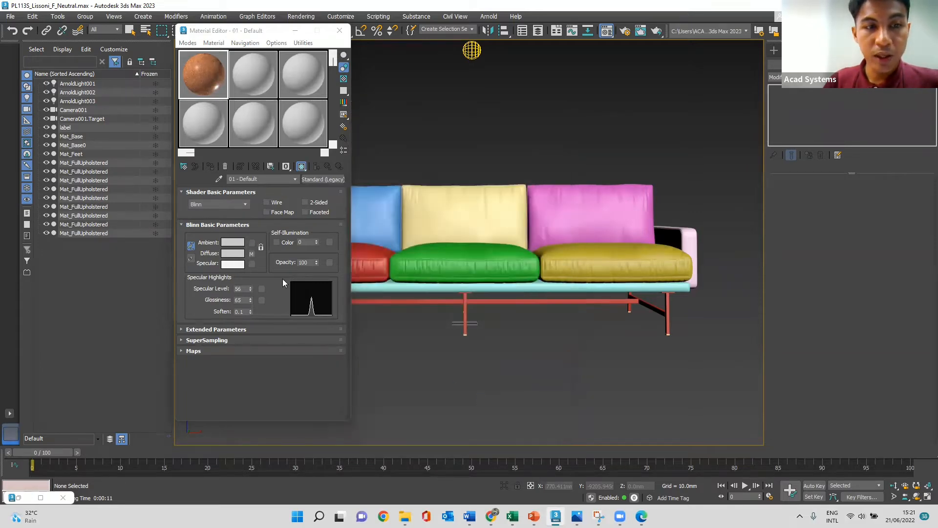
click(386, 95)
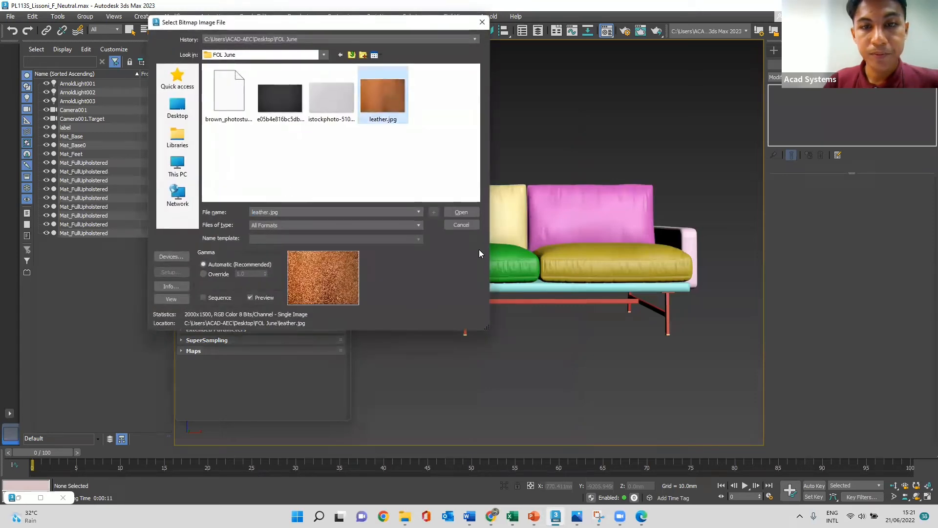
click(468, 211)
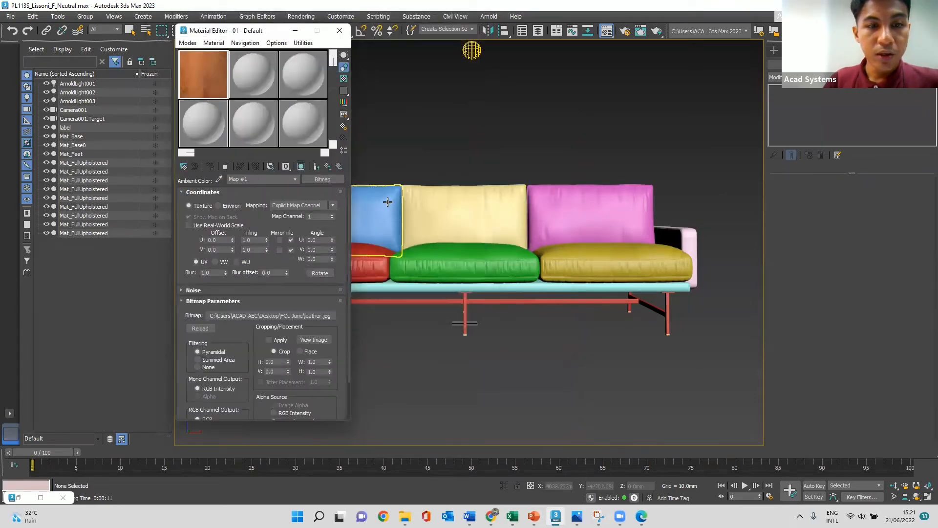
click(328, 167)
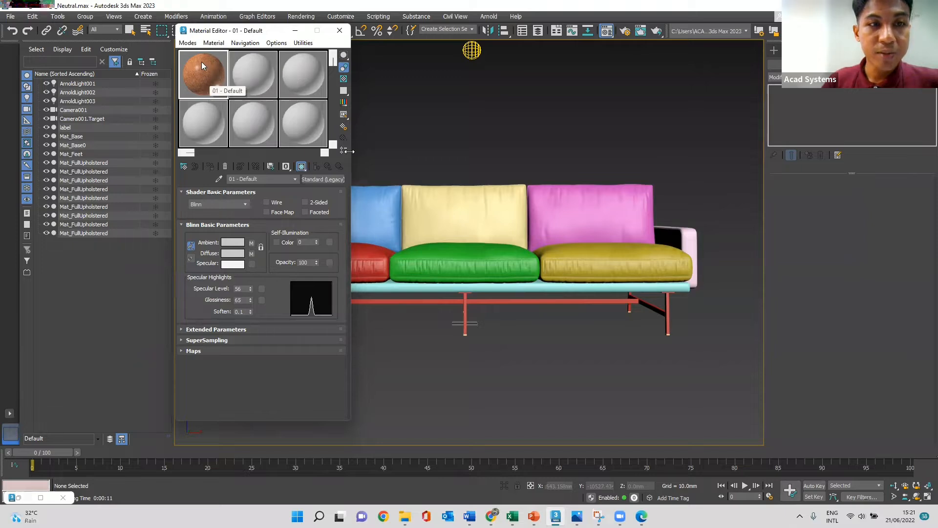
Assign the leather material to the sofa's blue back cushion.
drag(273, 33, 230, 35)
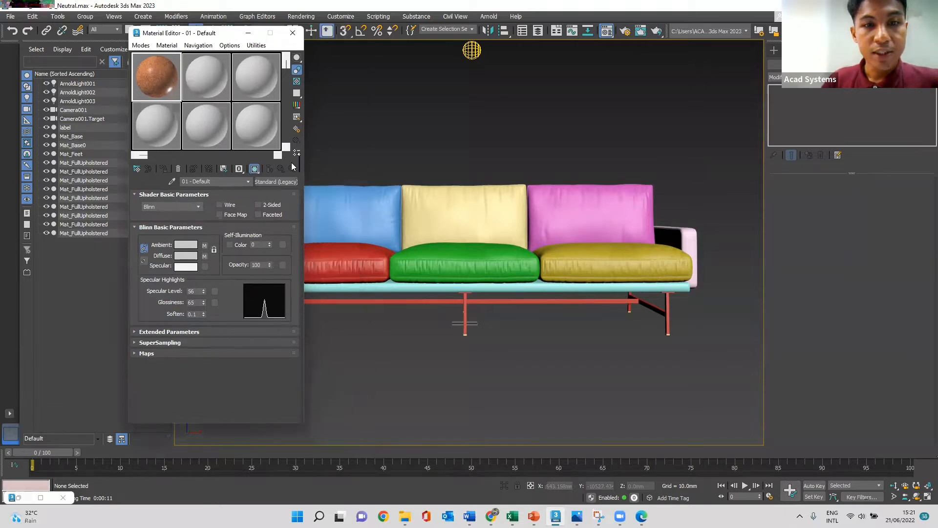
click(359, 210)
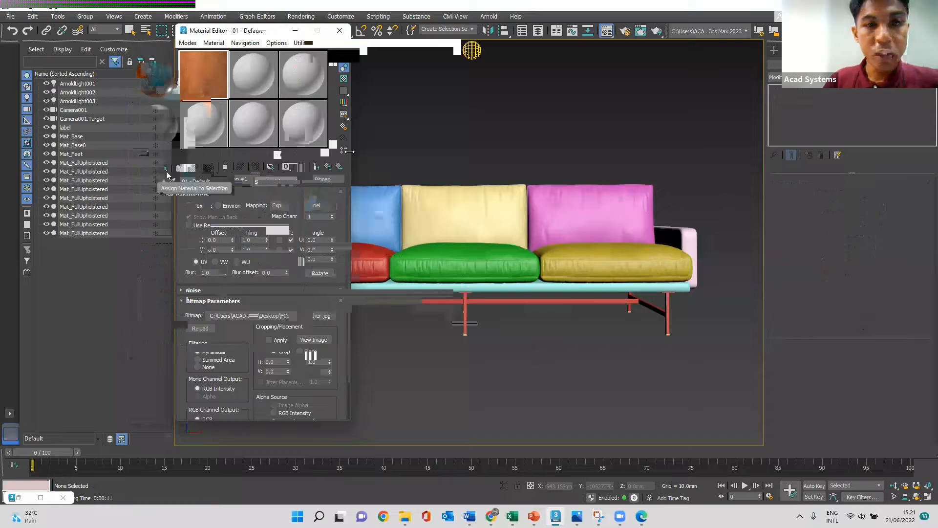
click(166, 175)
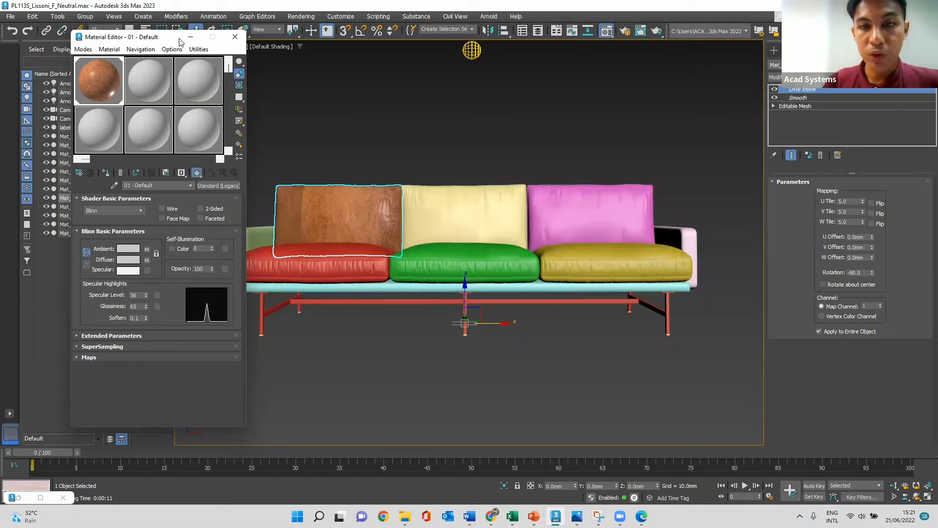
Move the Material Editor clear of the leather cushion and set the diffuse map's U offset to -0.04.
drag(179, 42, 669, 42)
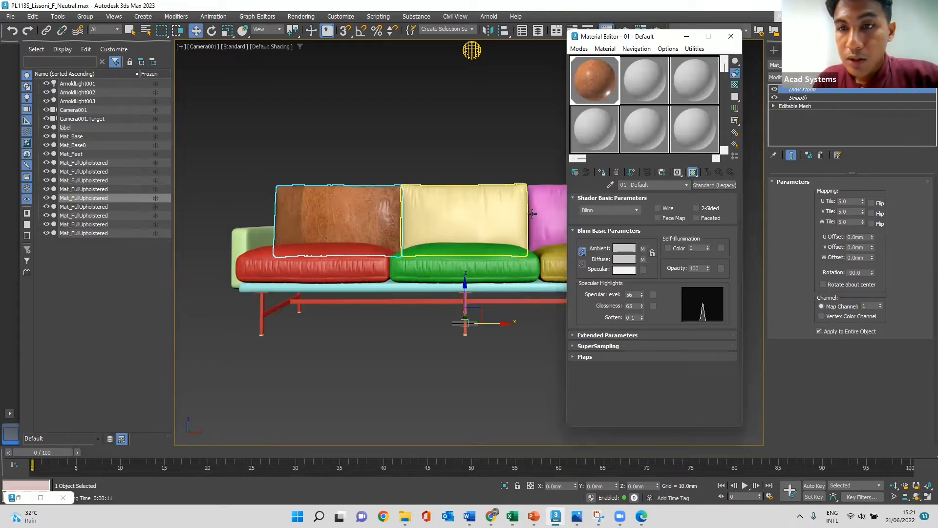
click(362, 223)
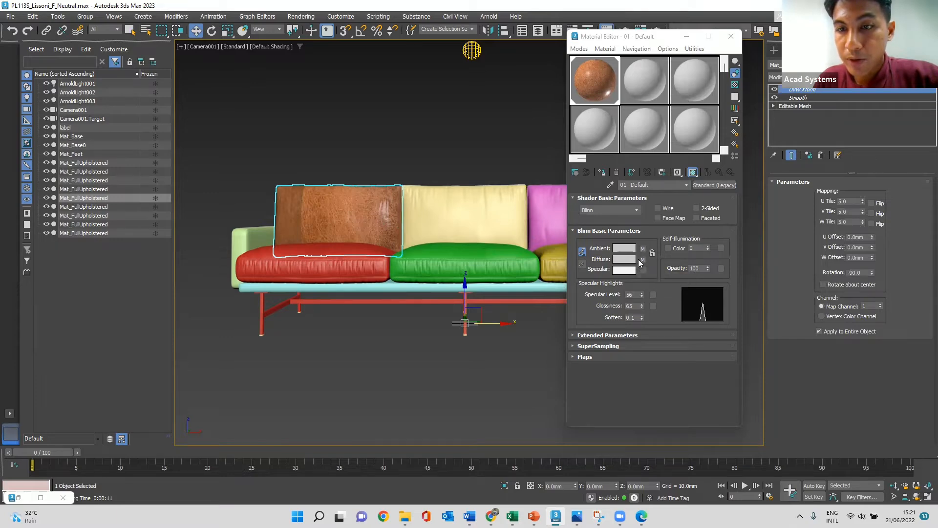
click(643, 259)
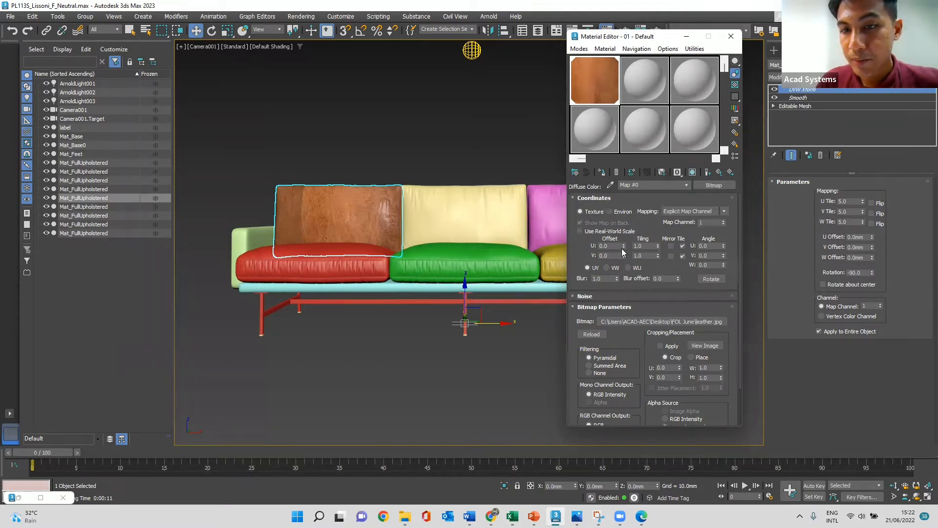
click(623, 248)
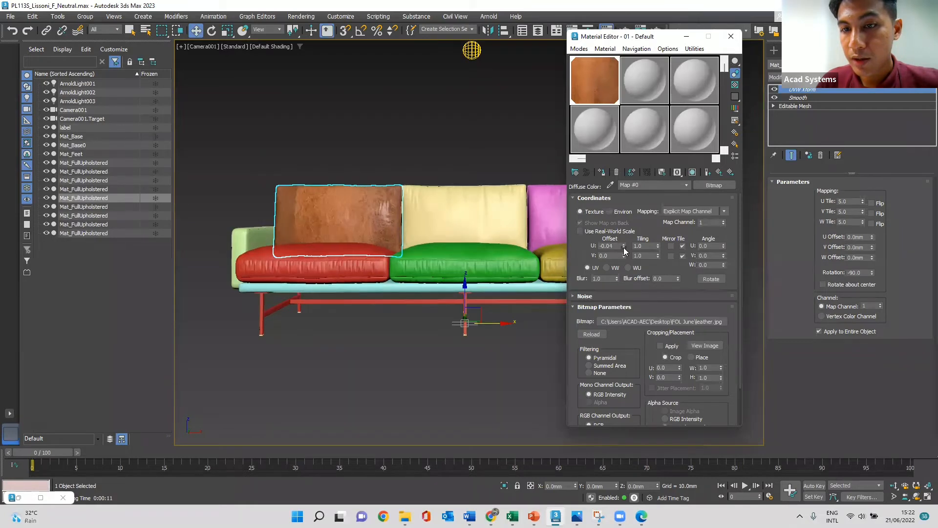
Set the leather diffuse map's U offset to -0.18.
click(624, 247)
click(623, 247)
click(624, 248)
click(623, 247)
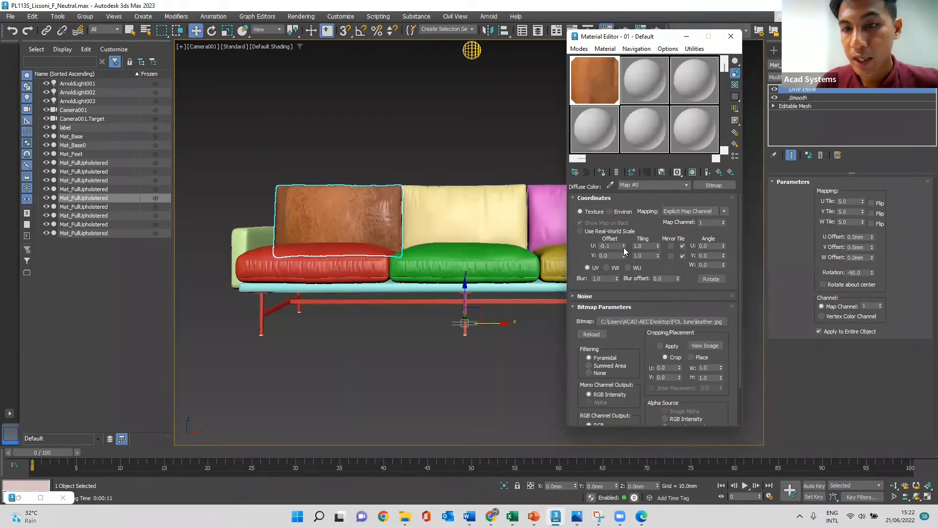
click(624, 247)
click(623, 247)
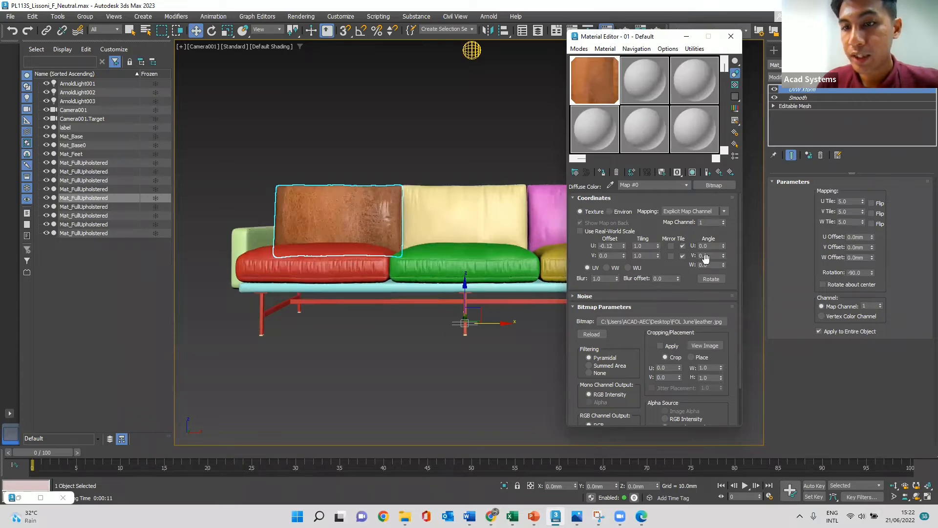
click(624, 247)
click(623, 246)
click(624, 247)
click(624, 247)
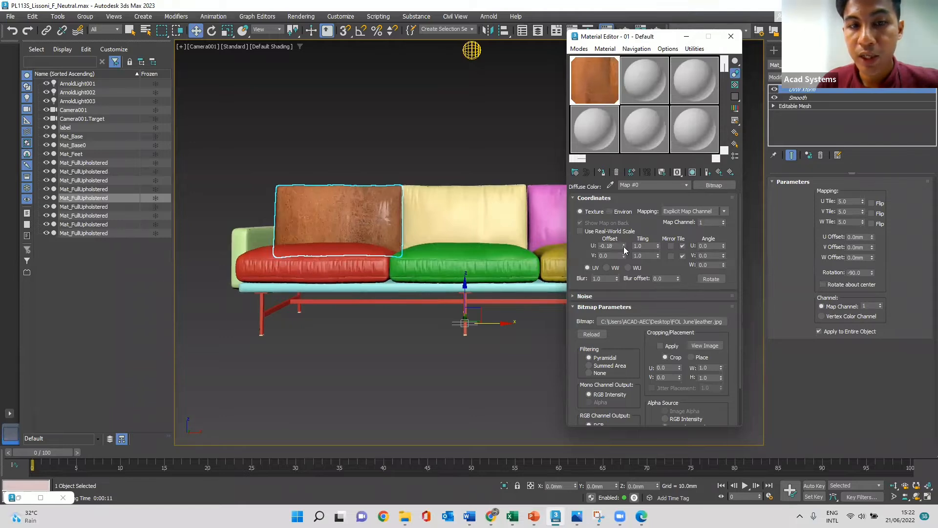
Set the leather diffuse map's V offset to -0.06.
click(623, 257)
click(623, 257)
click(623, 257)
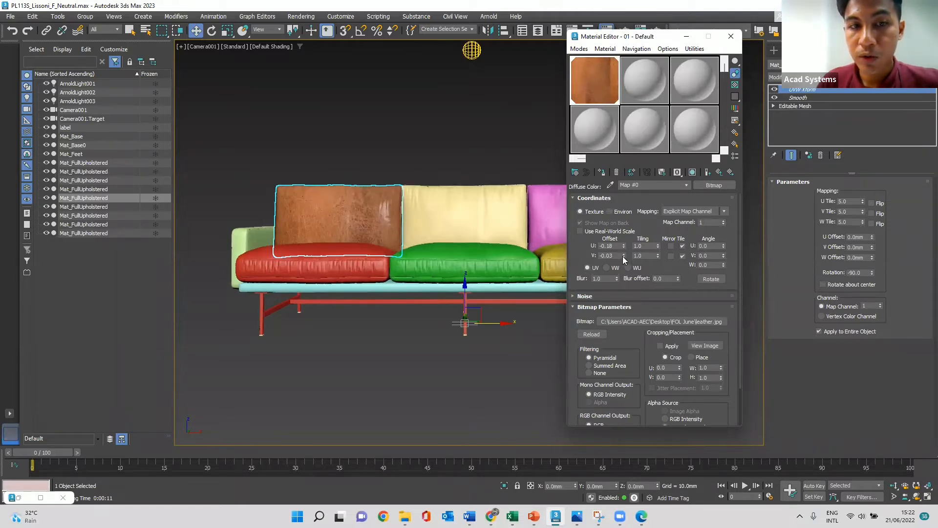
click(624, 257)
click(624, 257)
click(624, 258)
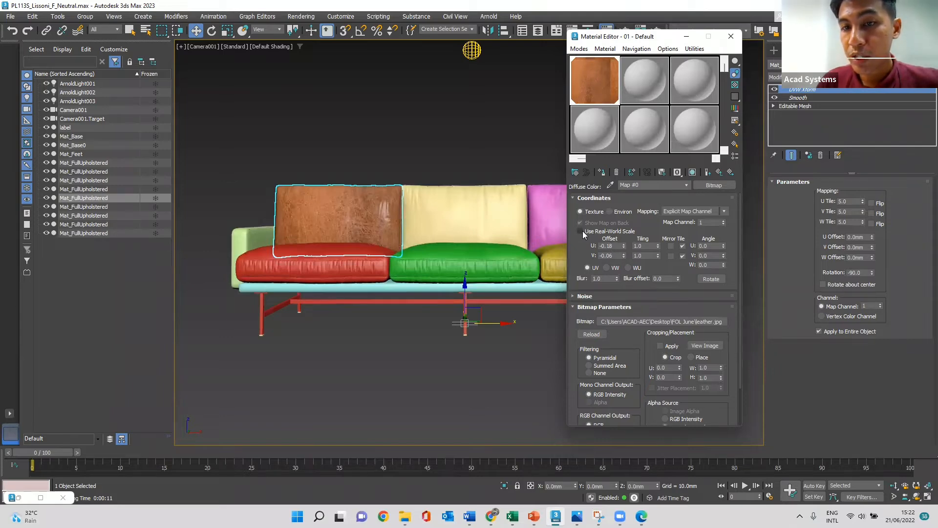
Turn on real-world scale for the leather map and set its width size to 0.8 mm.
click(581, 231)
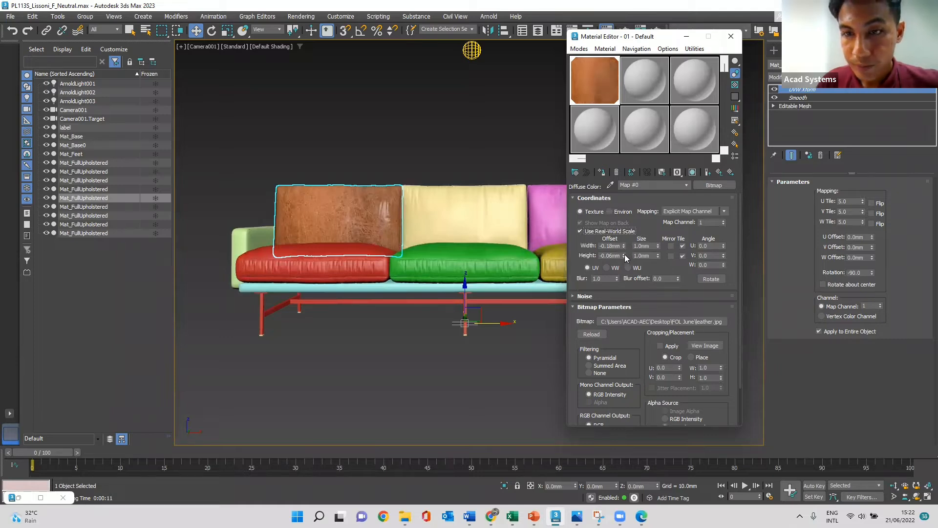
click(658, 249)
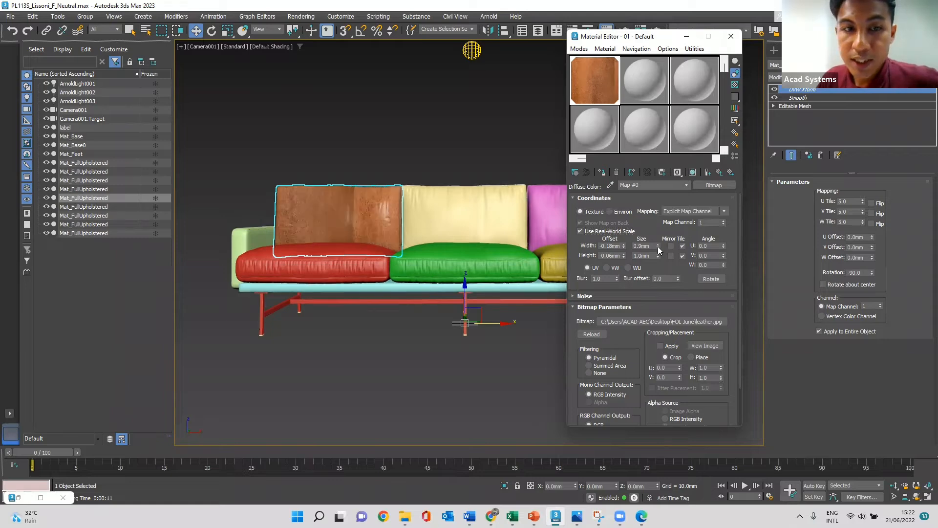
click(658, 249)
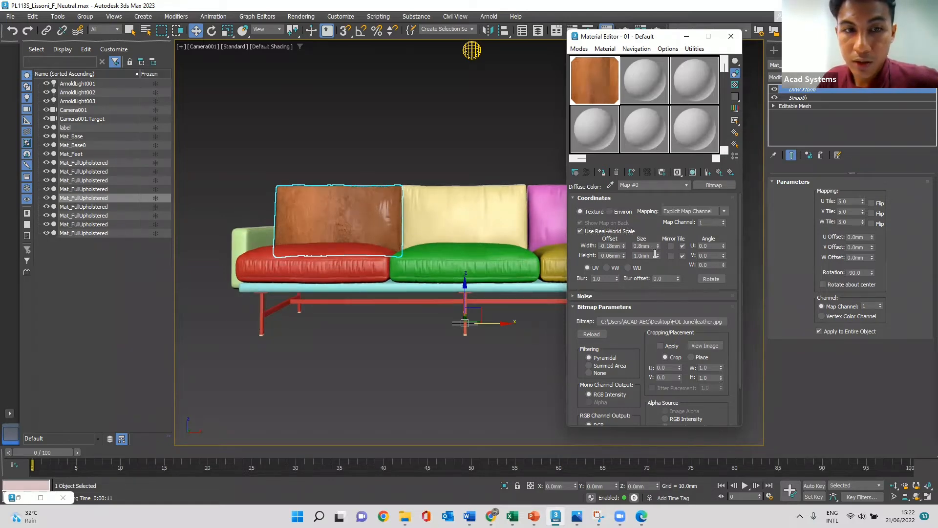
click(658, 249)
click(658, 248)
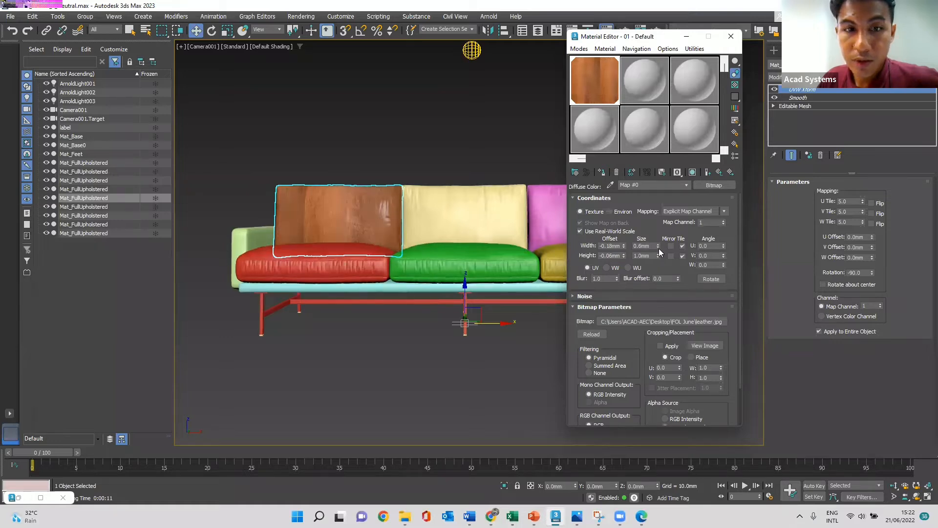
click(658, 249)
click(658, 249)
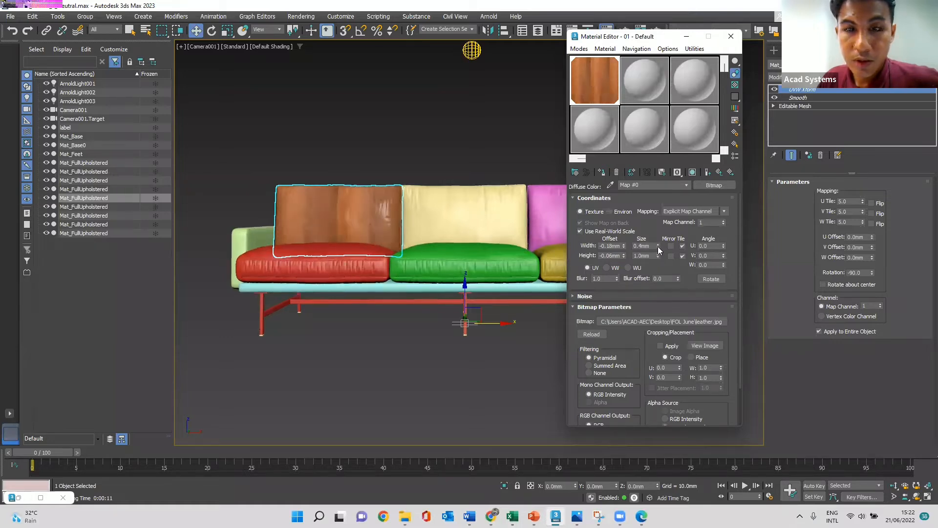
click(659, 246)
click(658, 246)
click(659, 246)
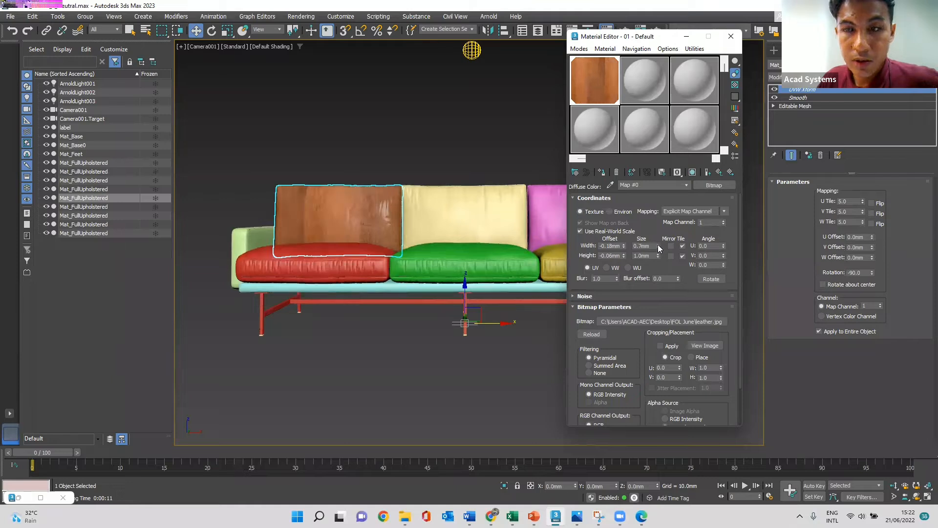
click(658, 246)
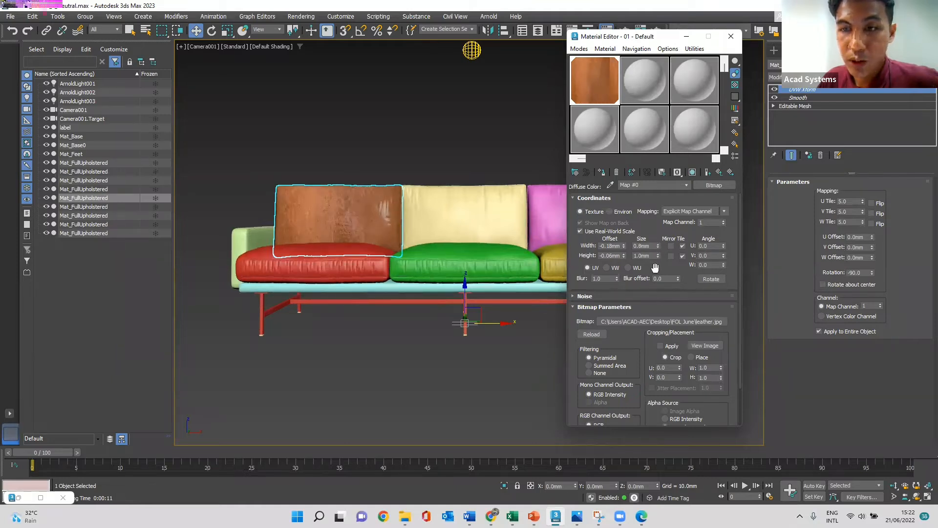
Set the leather map's height size to 0.7 mm.
click(658, 258)
click(659, 257)
click(658, 258)
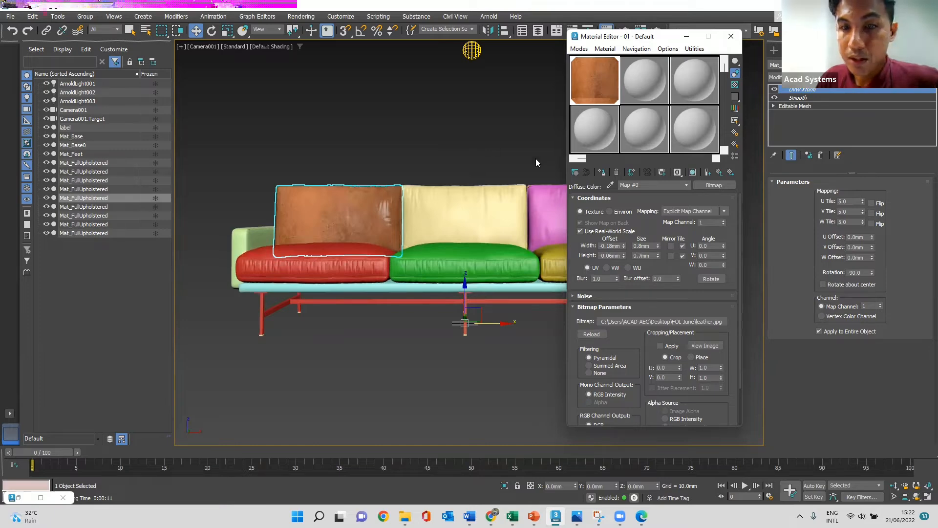
Return to the parent leather material, clear the selection and move the Material Editor off the sofa.
click(719, 173)
click(390, 137)
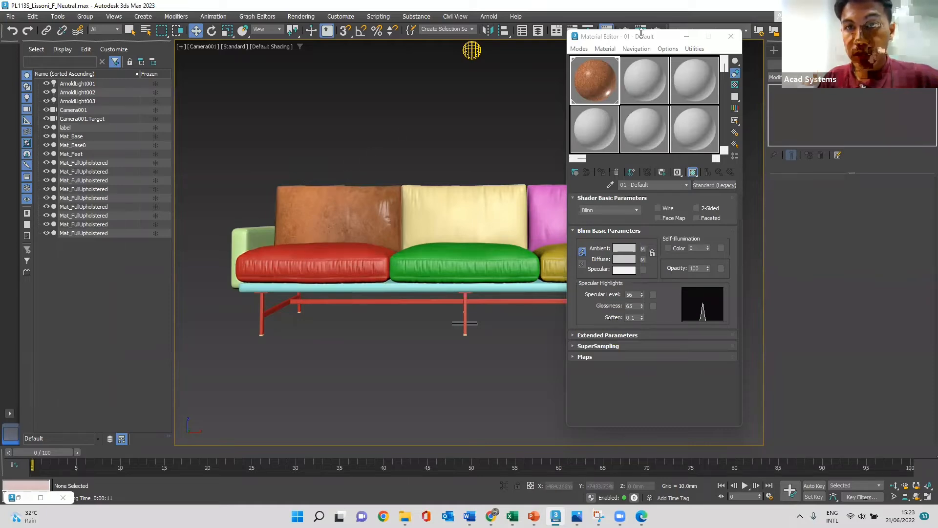
drag(647, 40, 794, 104)
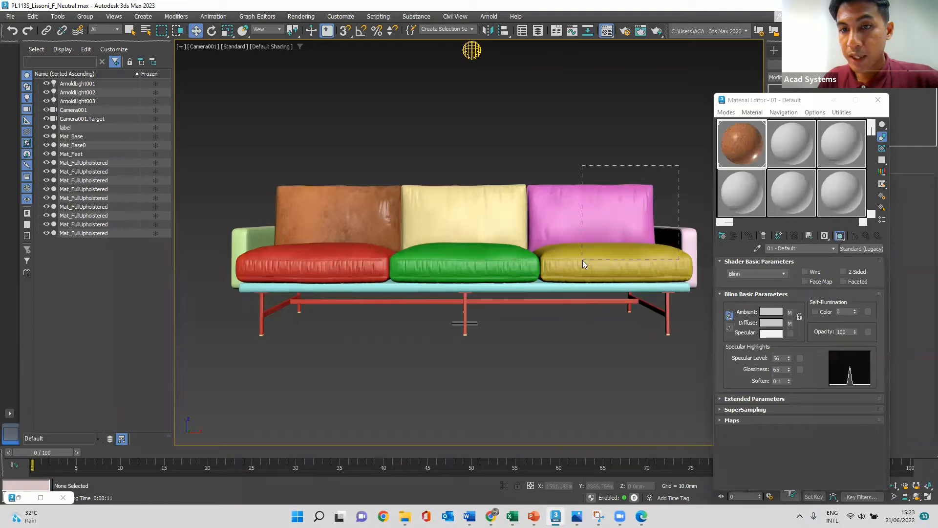
drag(583, 260, 583, 261)
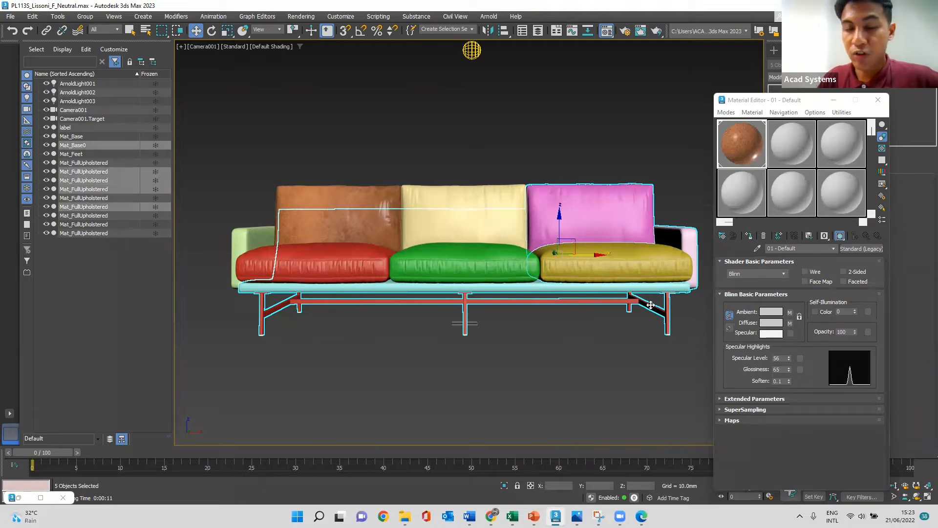
click(564, 147)
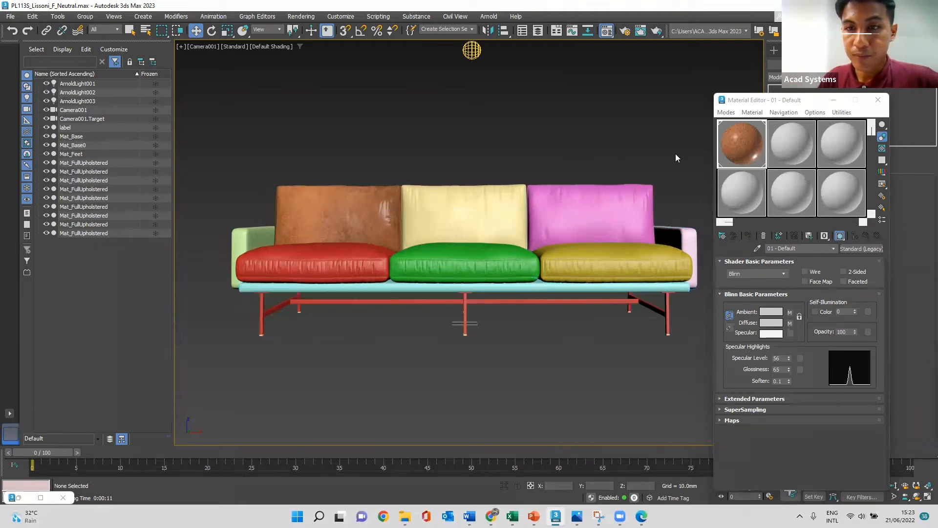
drag(553, 254, 484, 293)
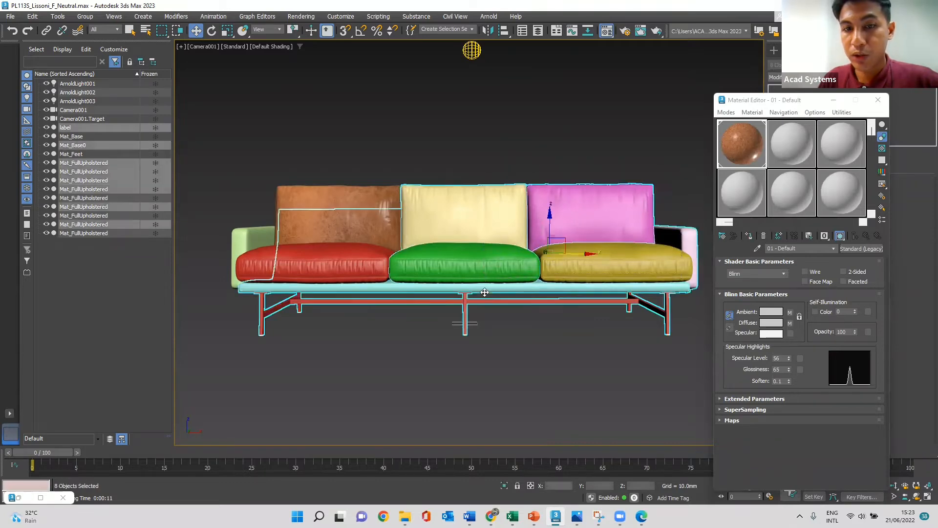
ctrl+click(260, 239)
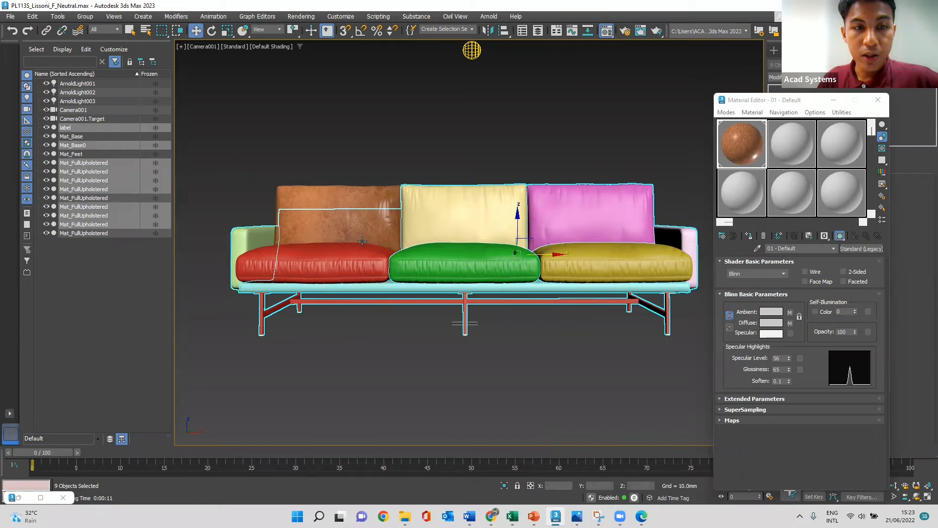
click(495, 303)
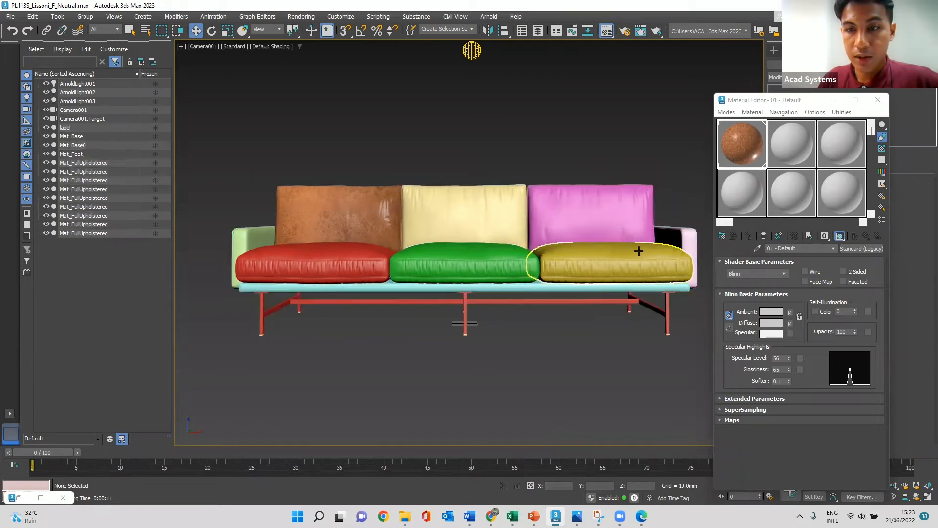
Select the remaining coloured cushions, armrests and upholstered seat base, and assign the leather material to them.
click(694, 249)
ctrl+click(653, 260)
ctrl+click(626, 220)
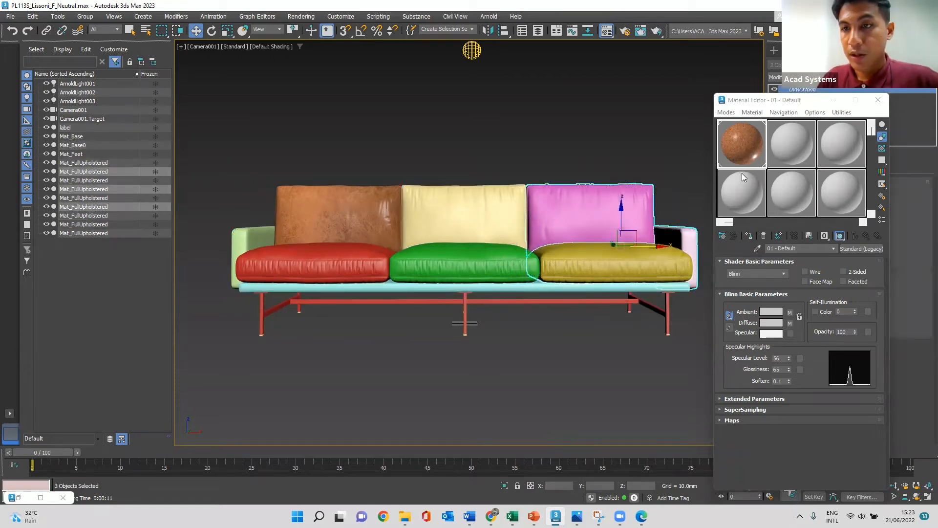
ctrl+click(502, 197)
ctrl+click(470, 274)
ctrl+click(337, 220)
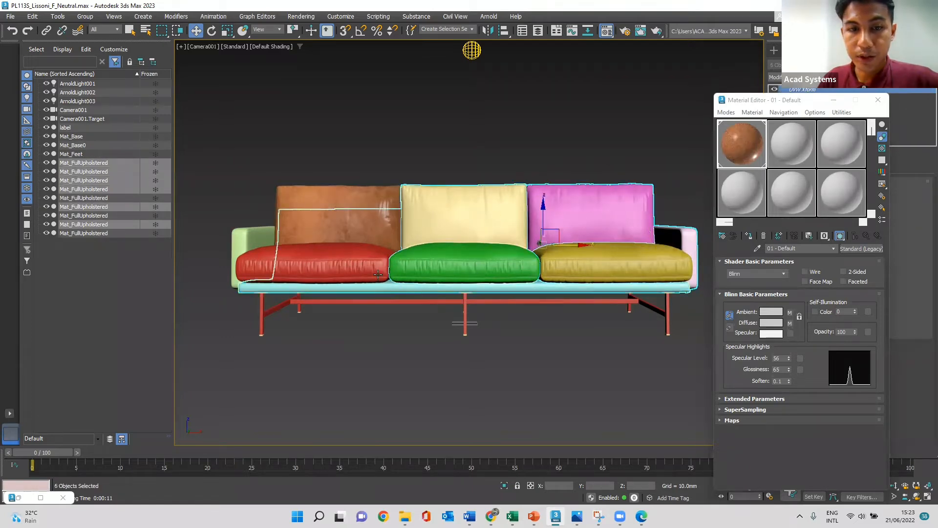
ctrl+click(300, 247)
ctrl+click(257, 237)
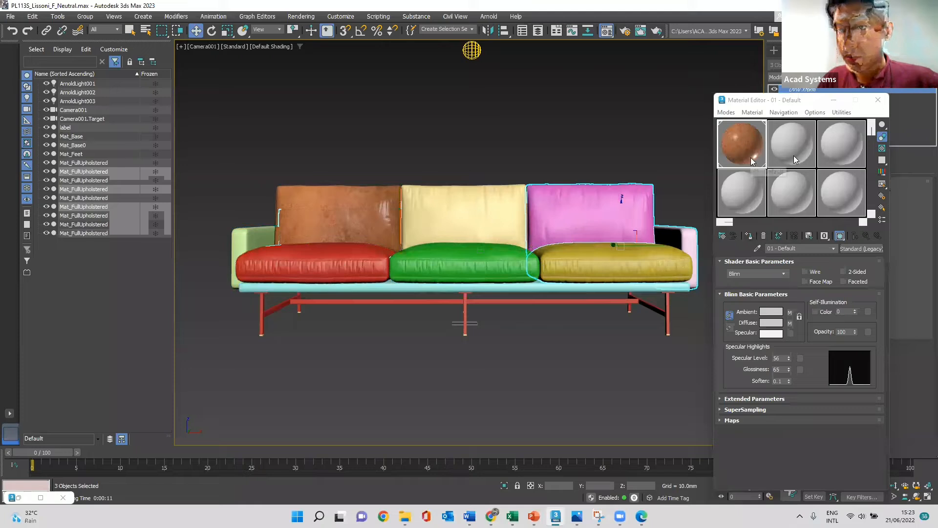
click(750, 237)
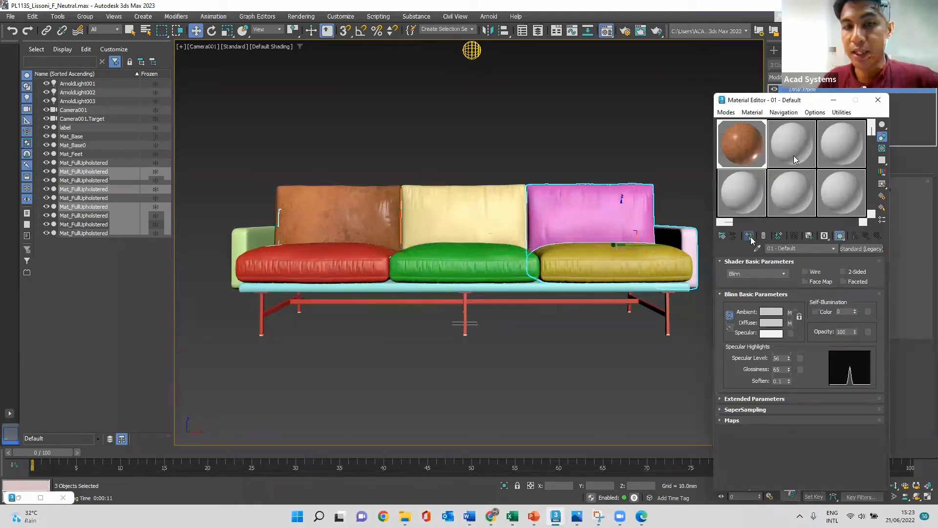
click(534, 137)
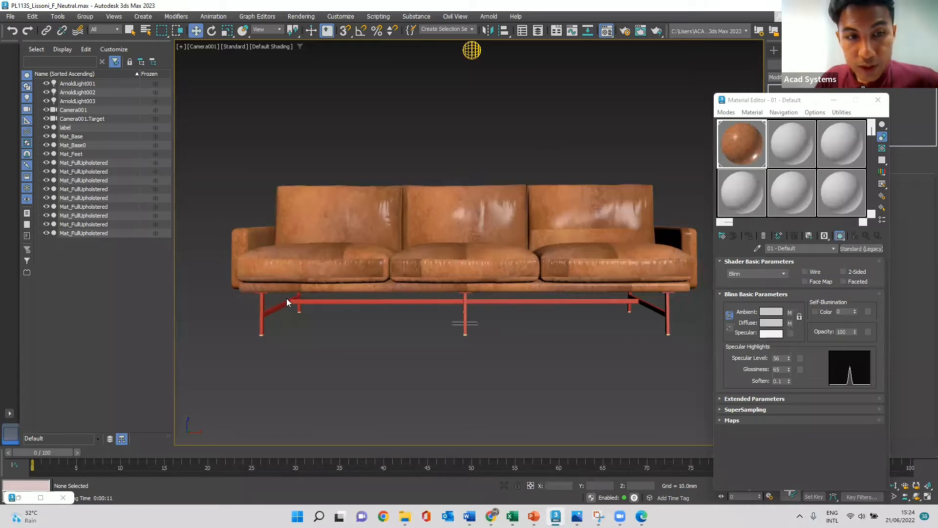
Make the second sample material, 02 - Default, black by setting its diffuse colour to RGB 0, 0, 0.
click(299, 300)
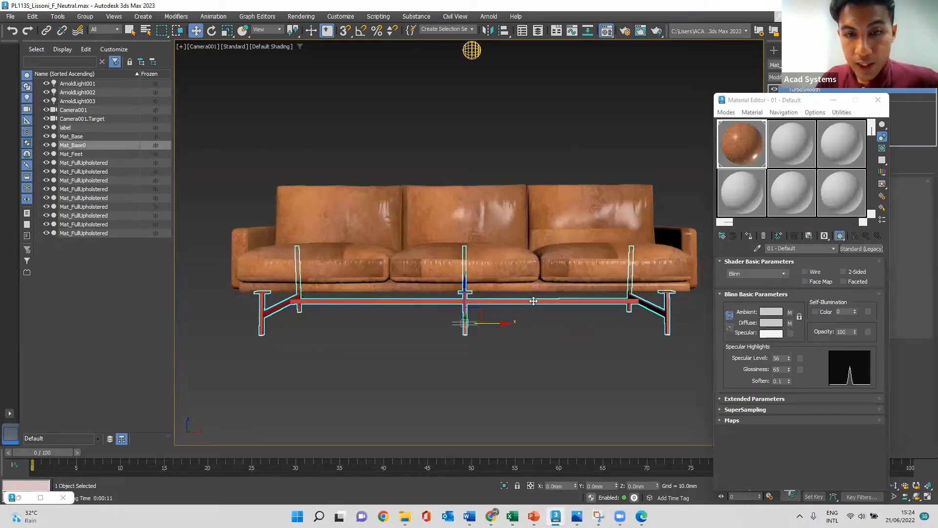
click(617, 157)
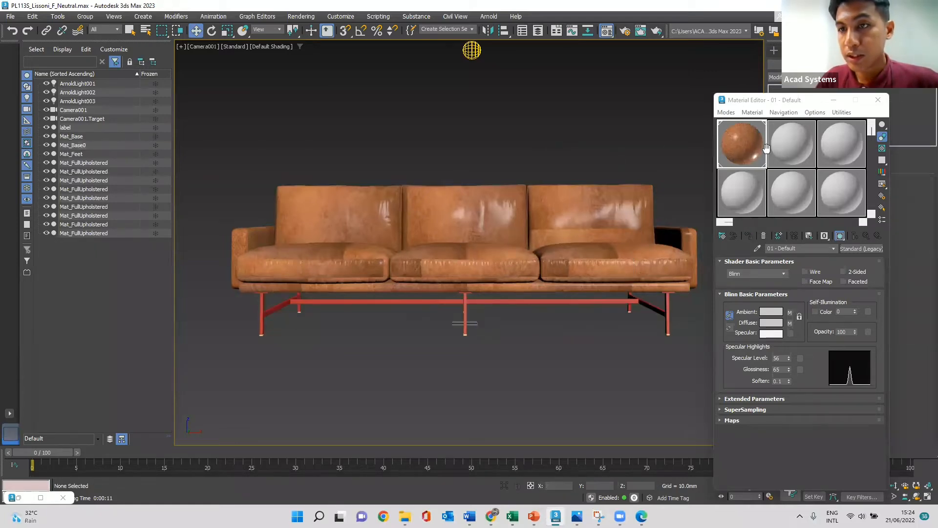
click(792, 147)
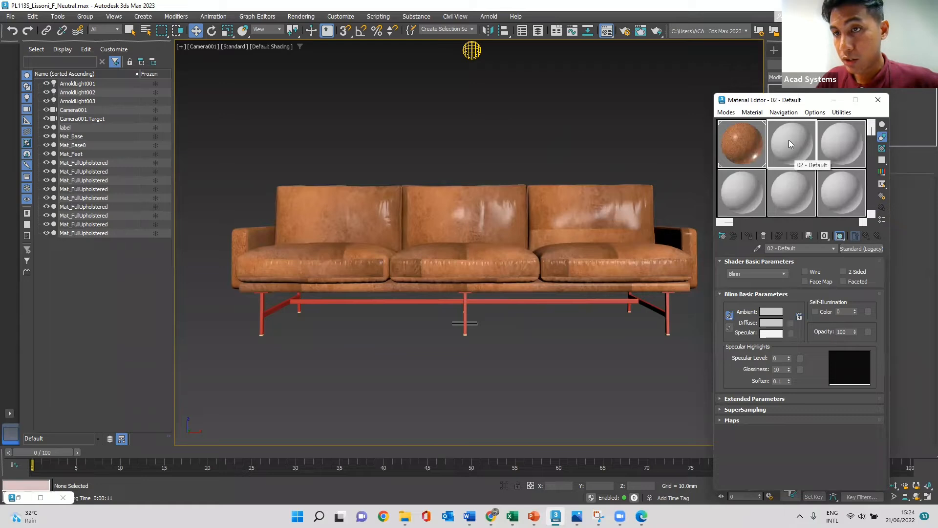
click(770, 324)
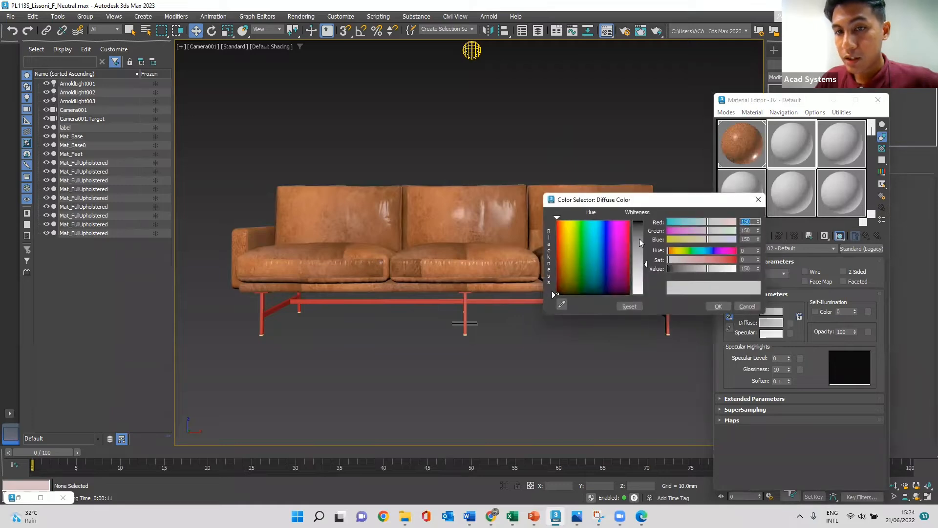
drag(640, 237, 640, 220)
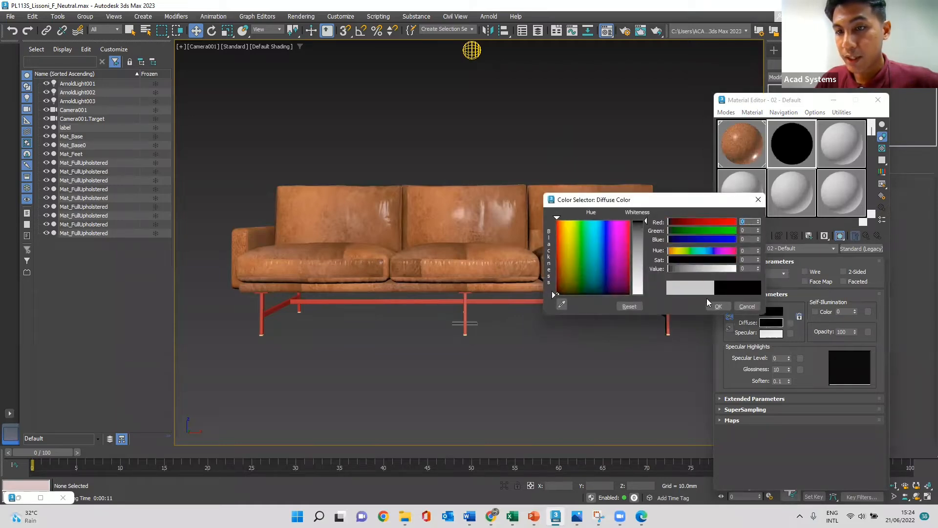
click(721, 307)
click(729, 314)
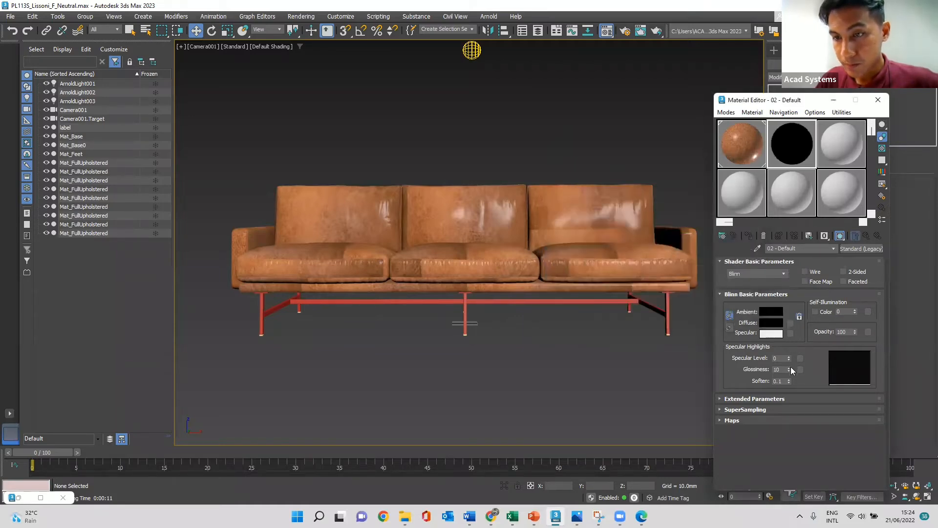
Set the black material's Glossiness to 56 and Specular Level to 26.
click(788, 367)
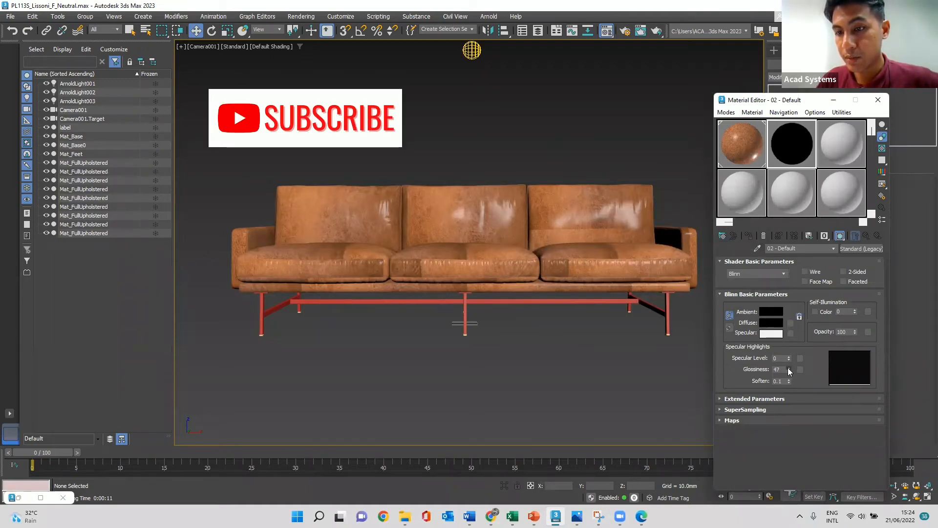
click(788, 367)
click(789, 356)
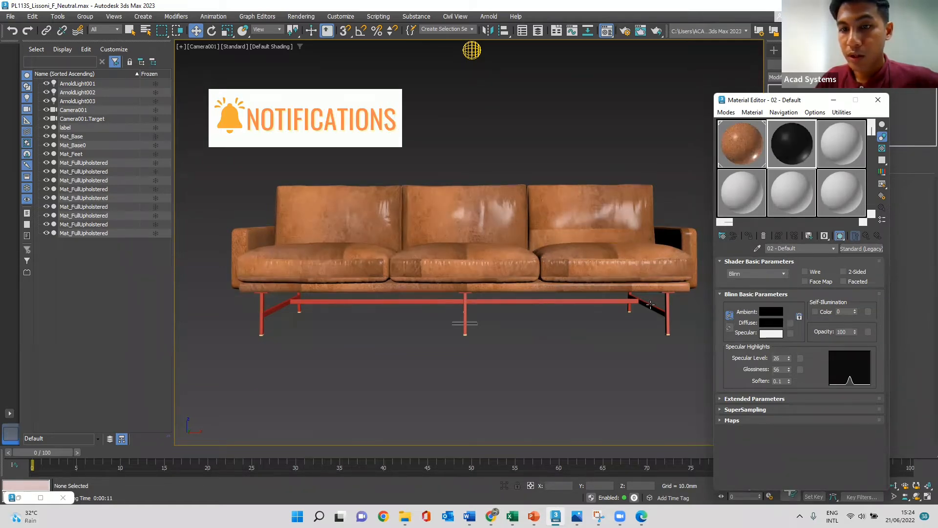
Assign the black material to the sofa's red leg frame and clear the selection.
click(670, 314)
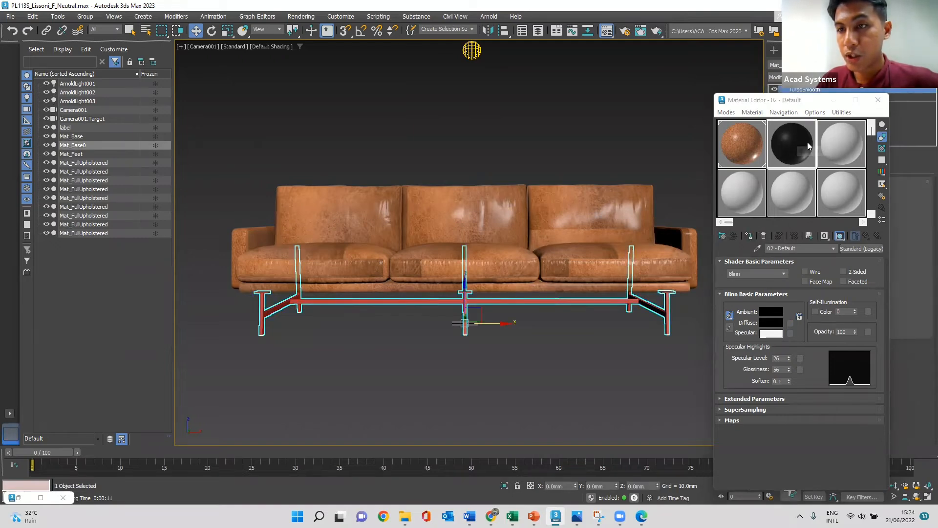
click(749, 236)
click(643, 151)
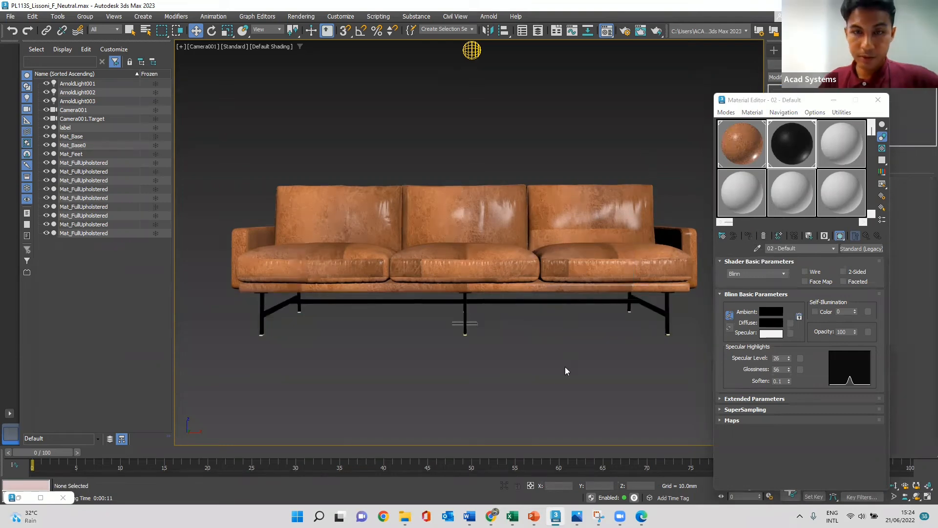
Render the Camera001 view to check the leather and black materials, and minimize the rendered frame.
click(641, 32)
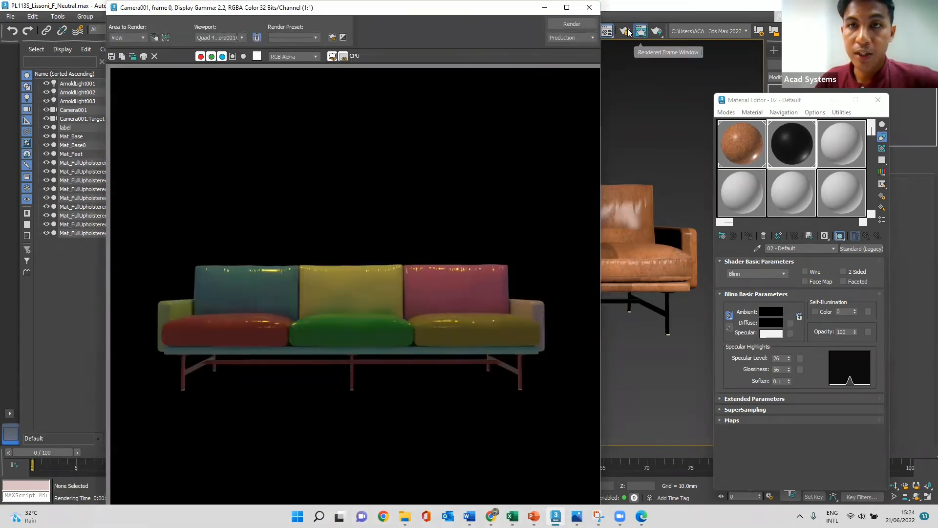
click(578, 25)
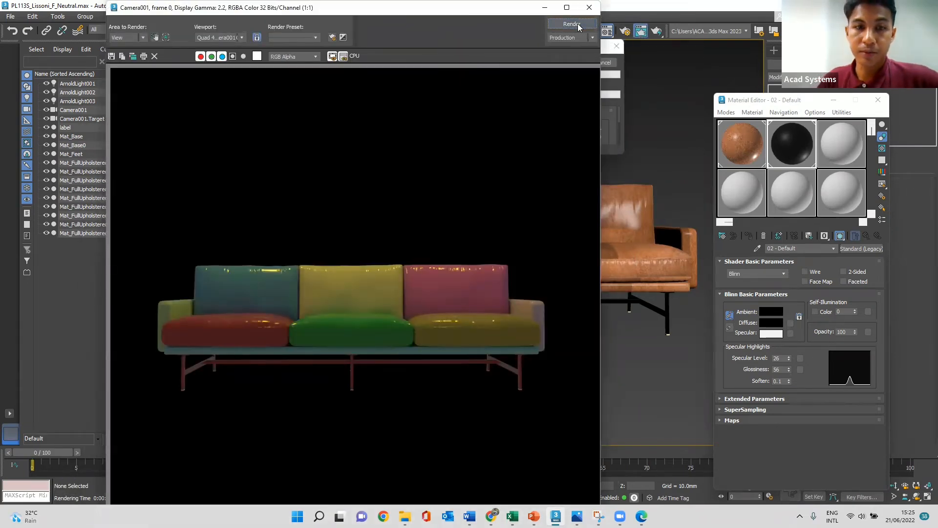
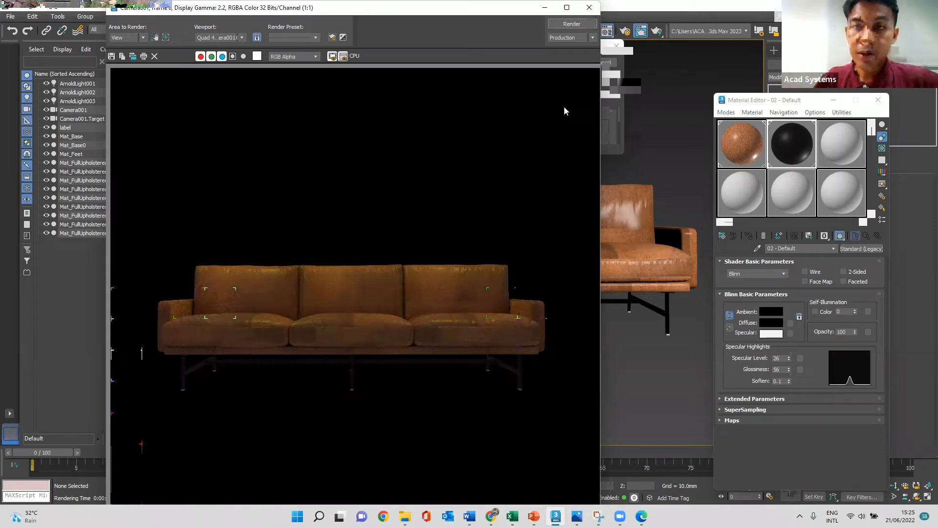
click(548, 7)
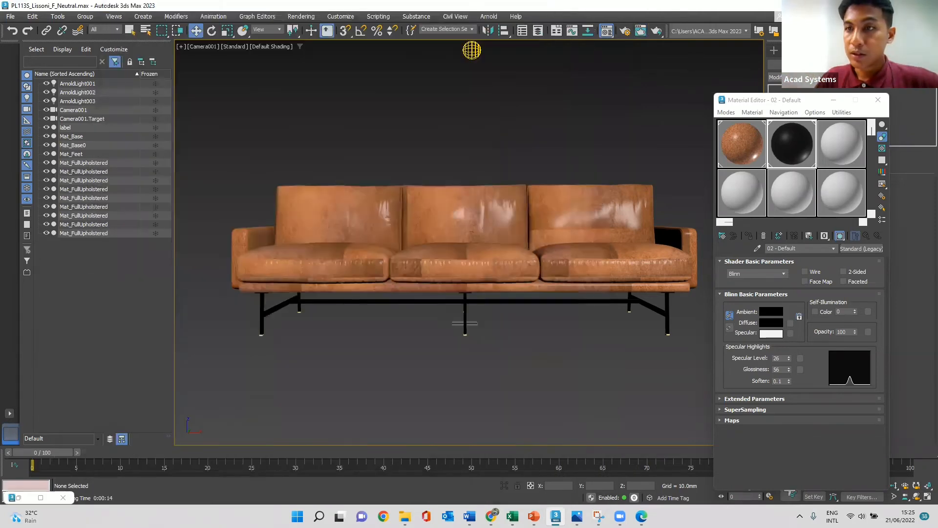
Minimize the Material Editor and restore the four-viewport layout.
click(843, 101)
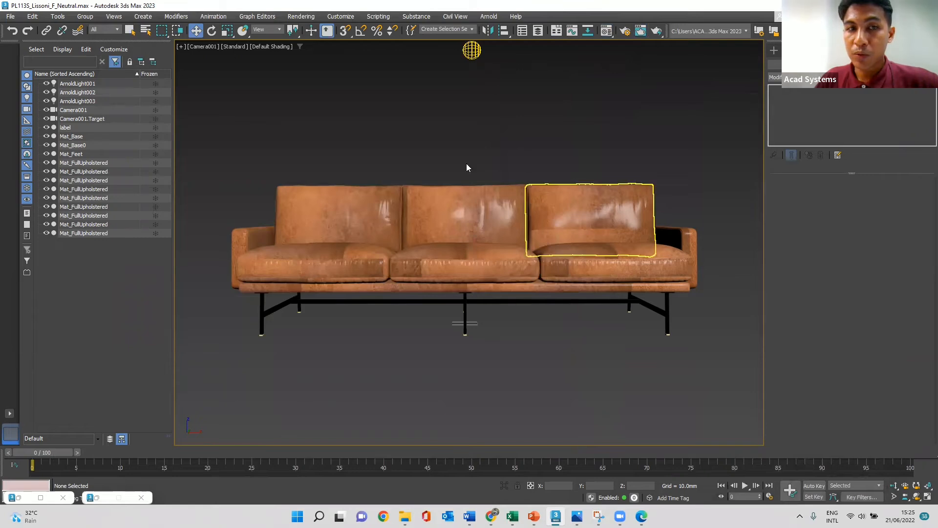
click(182, 46)
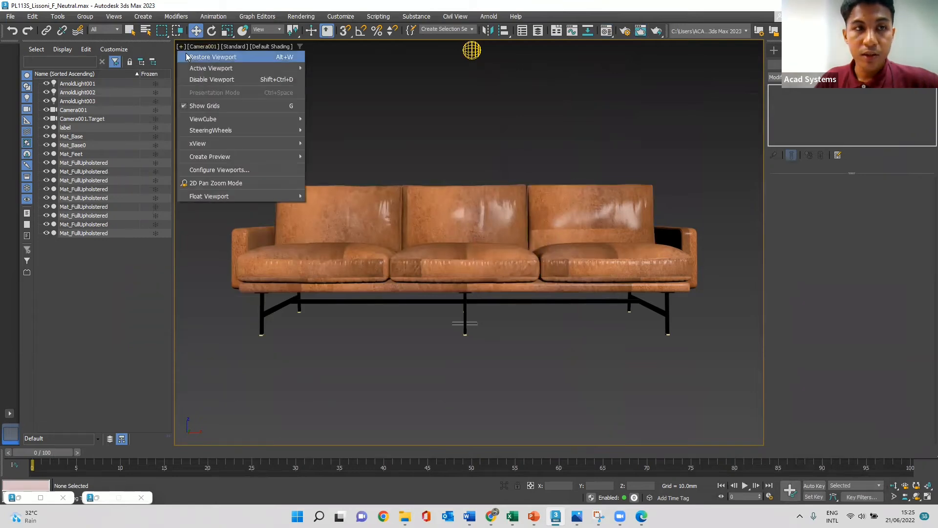
click(193, 55)
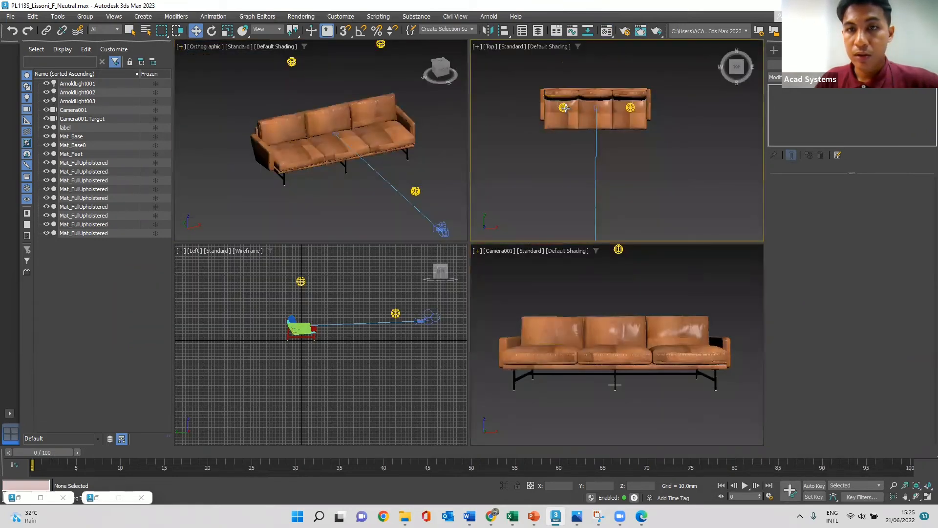
Set the intensity of the point light ArnoldLight001 above the sofa to 70 and clear the selection.
click(563, 107)
ctrl+click(631, 108)
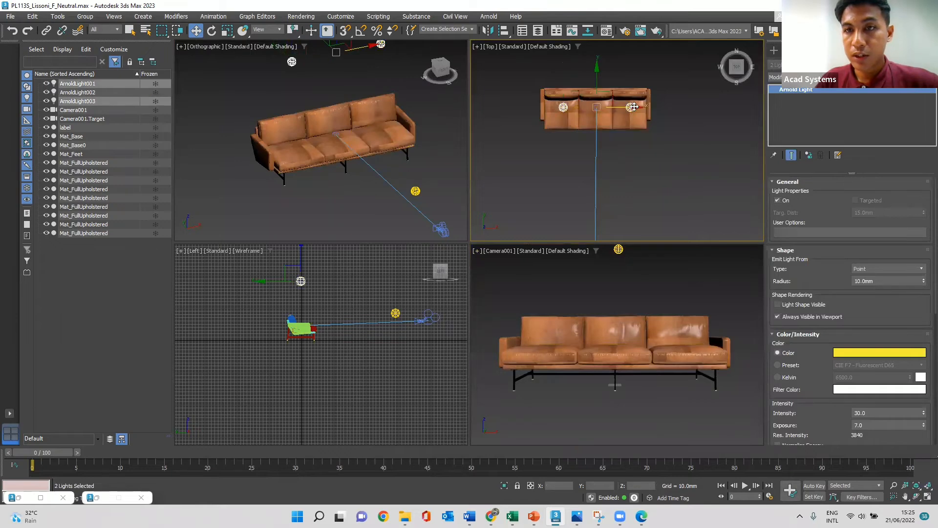
click(565, 109)
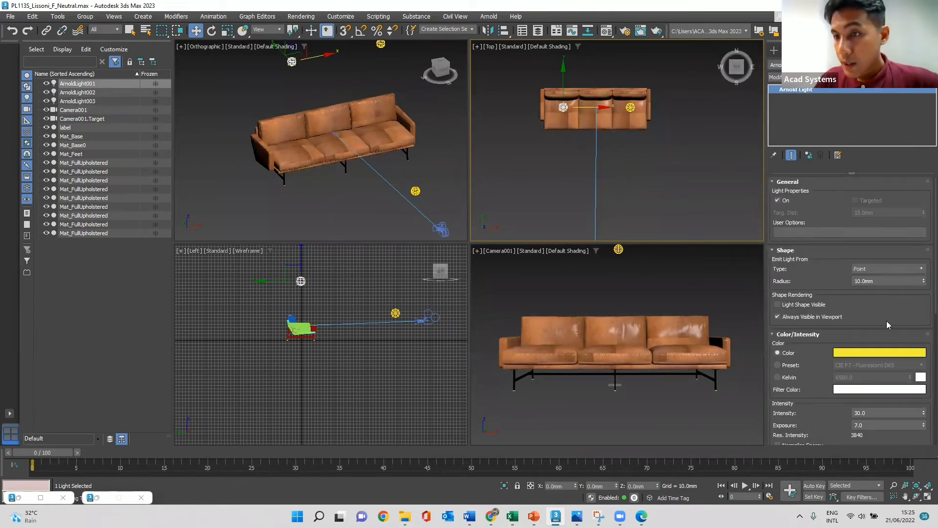
scroll(880, 326, down, 3)
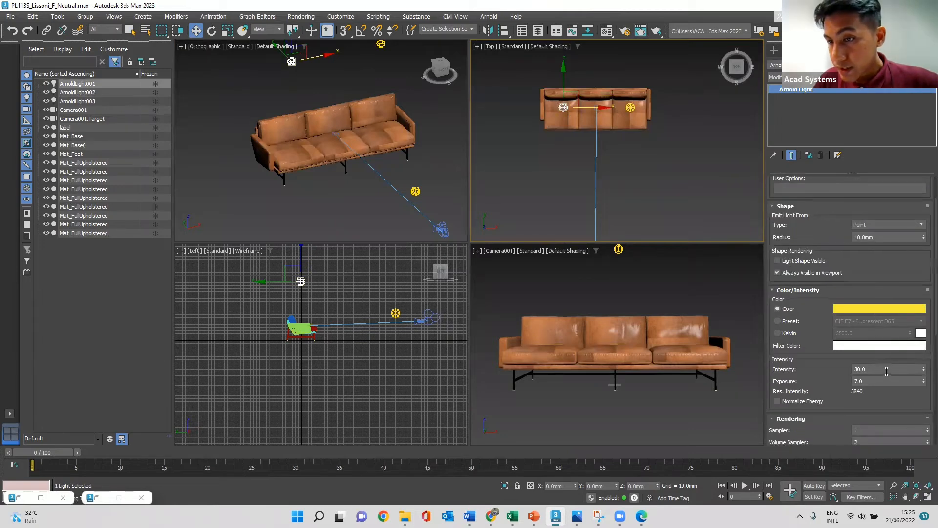
drag(886, 371, 812, 370)
text(70)
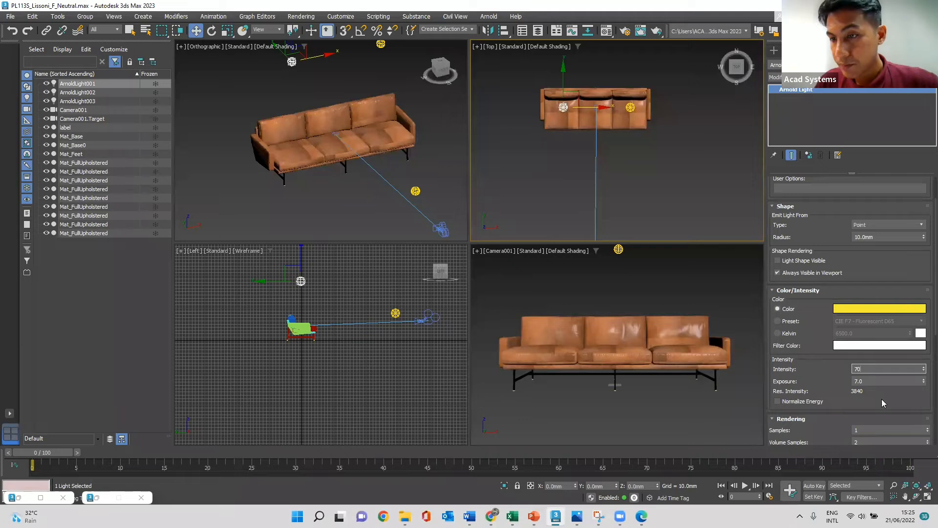
key(Return)
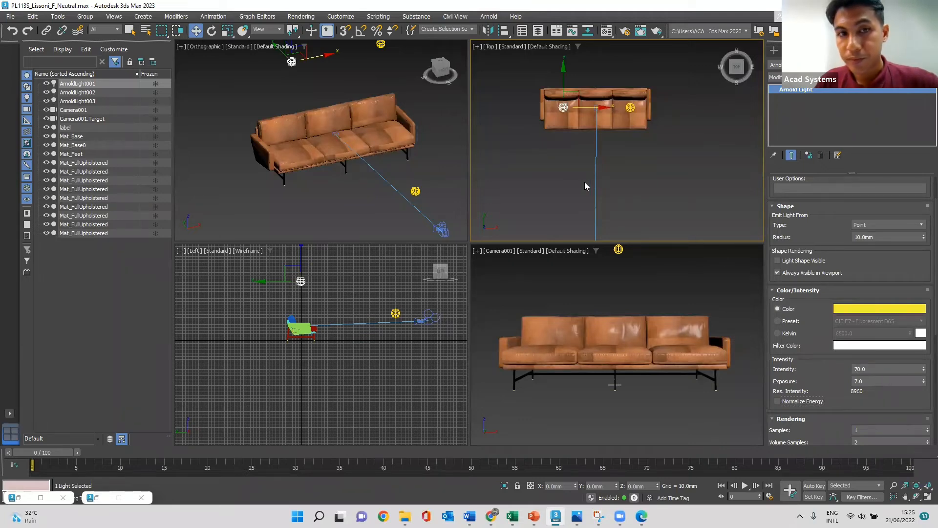
click(667, 182)
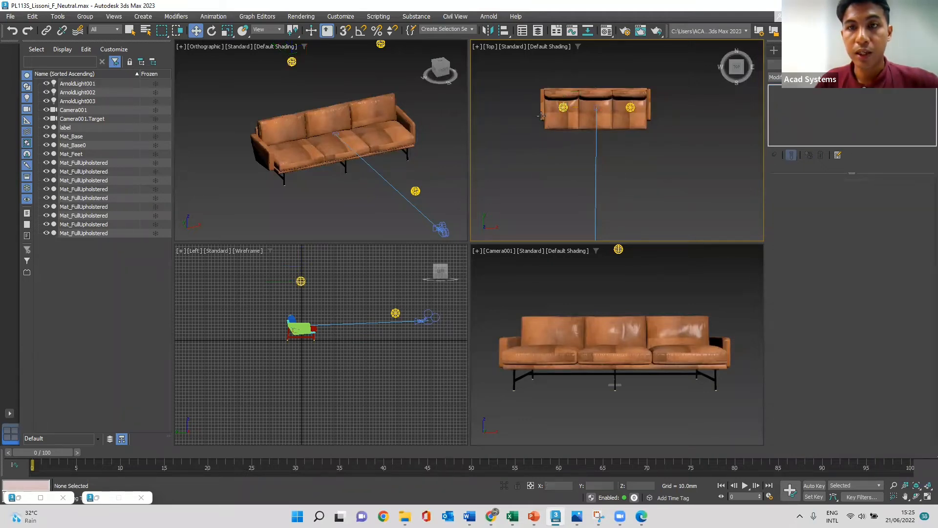
Render the Camera001 view again to check the stronger point lighting, and minimize the rendered frame.
click(640, 32)
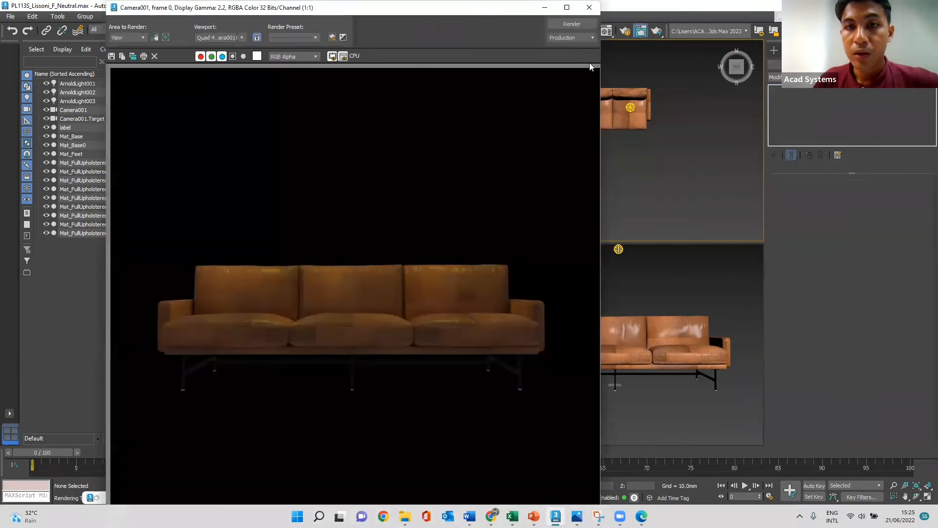
click(575, 25)
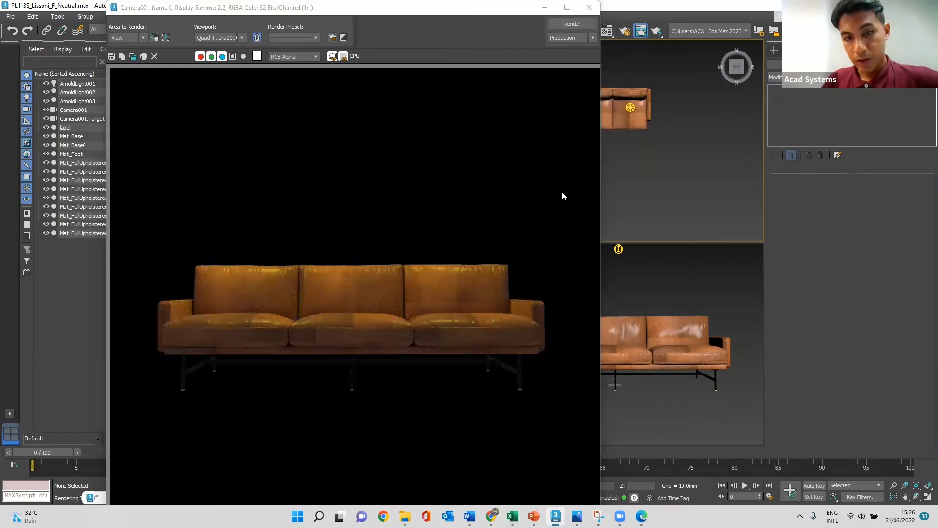
click(545, 8)
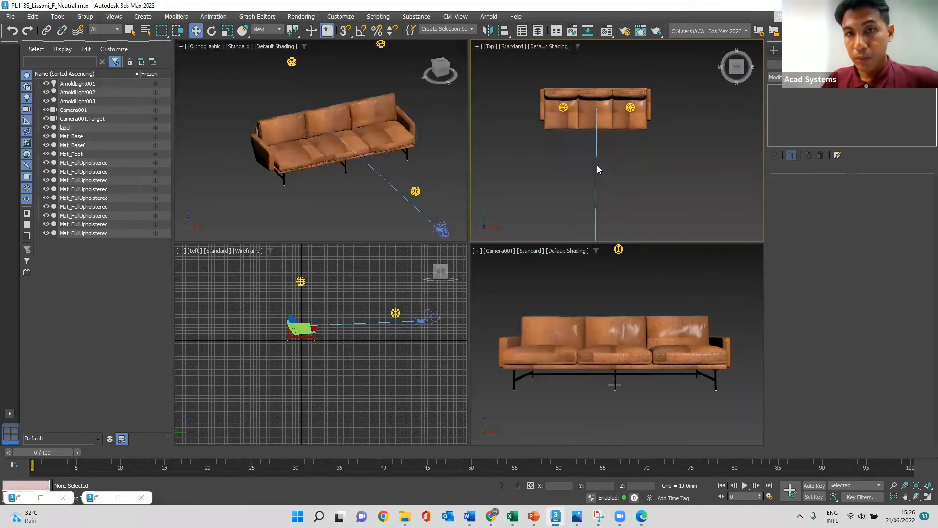
Set the intensity of the skydome light ArnoldLight002 in front of the sofa to 0.2 and deselect it.
click(415, 191)
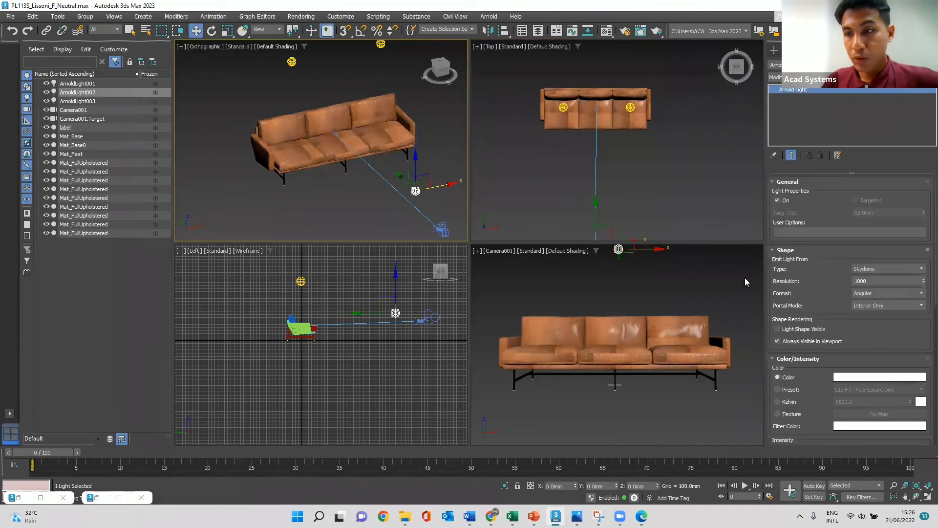
scroll(863, 307, down, 3)
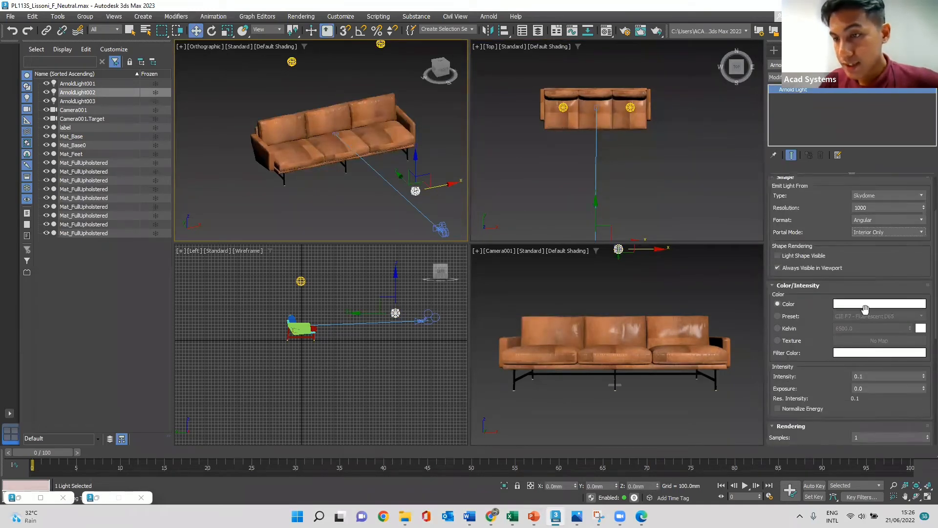
click(874, 347)
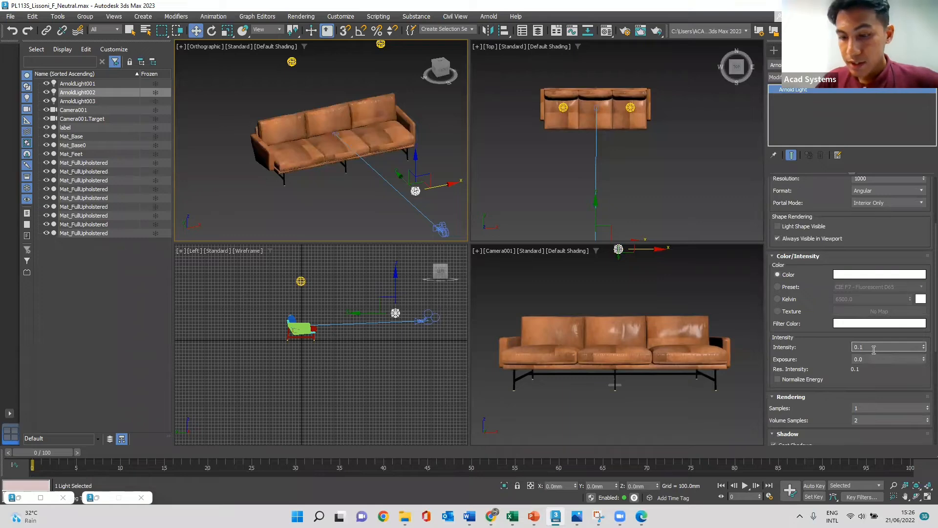
key(BackSpace)
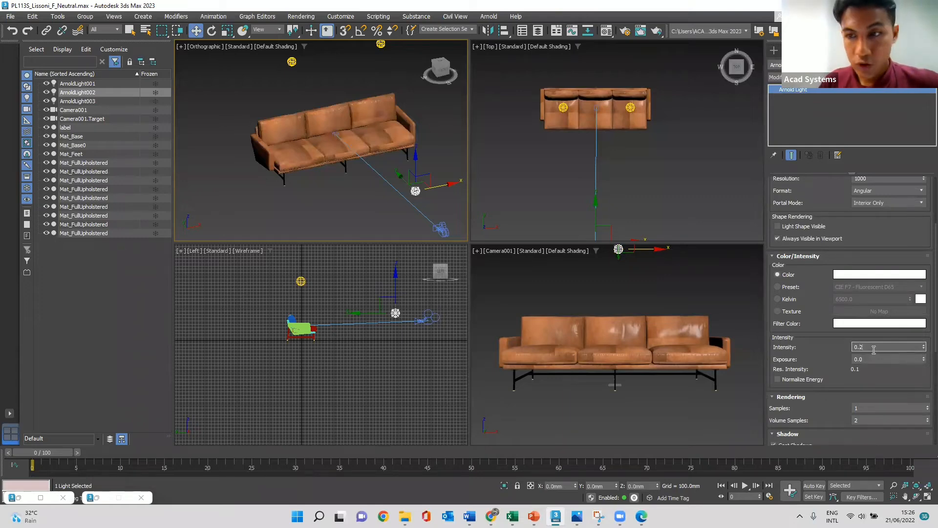
text(2)
click(673, 117)
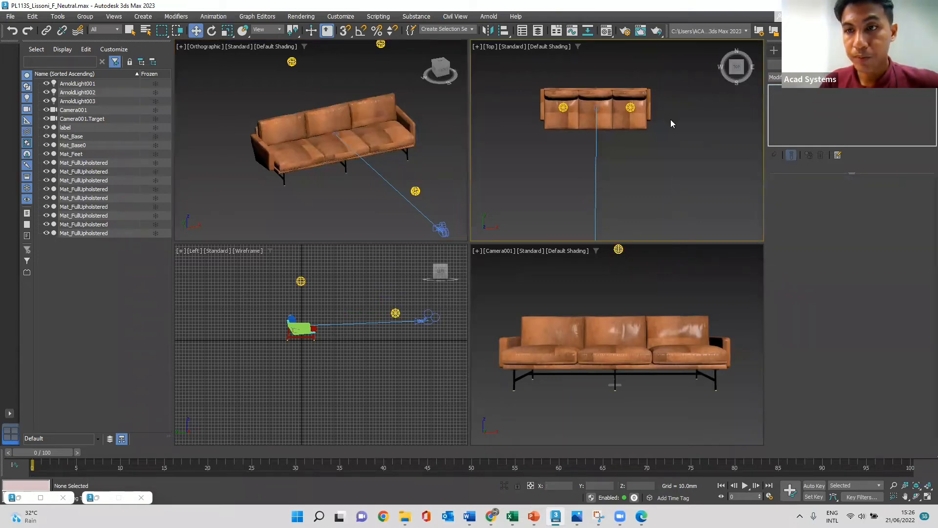
click(436, 149)
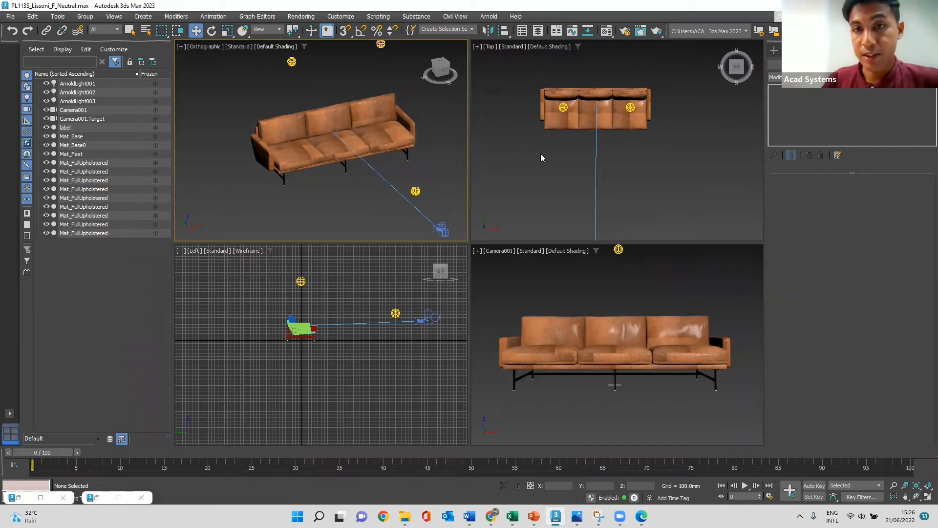
click(553, 162)
click(443, 149)
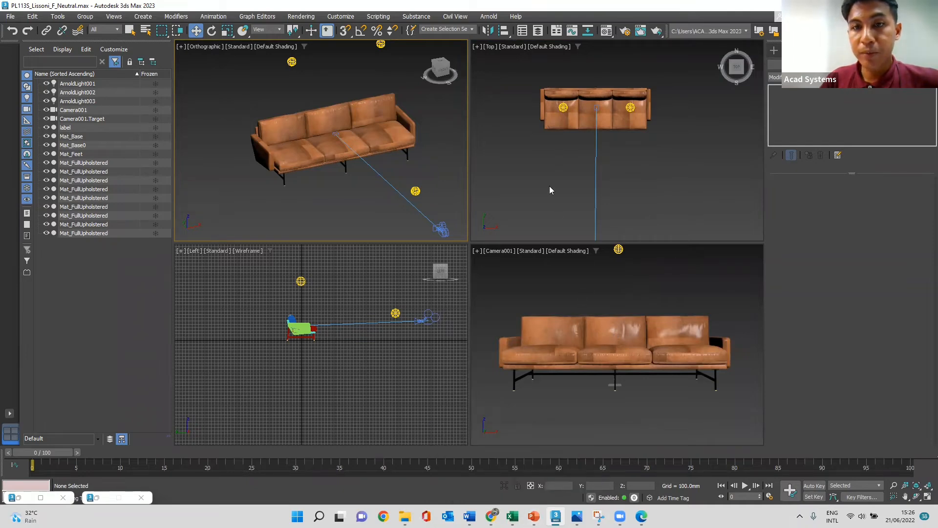
Maximize the Camera001 viewport, open the Environment and Effects settings, and move their window off the sofa.
click(477, 251)
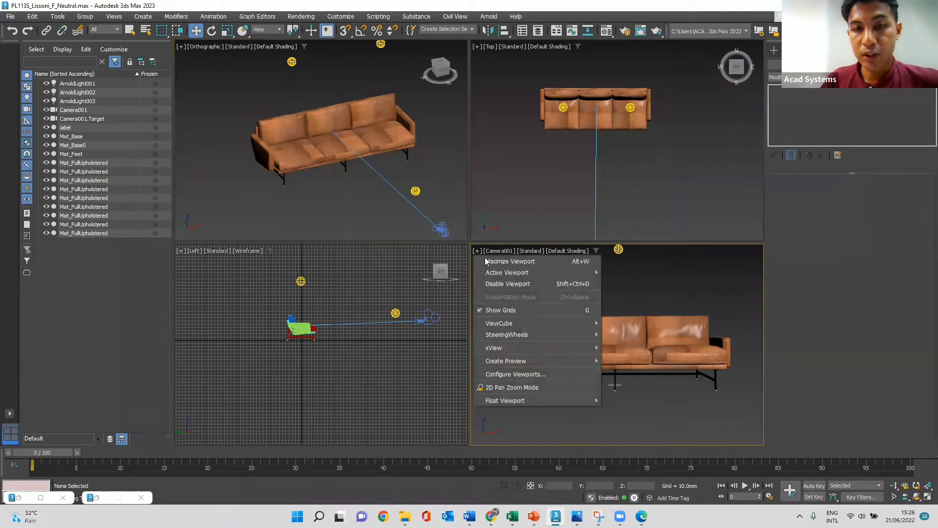
click(488, 261)
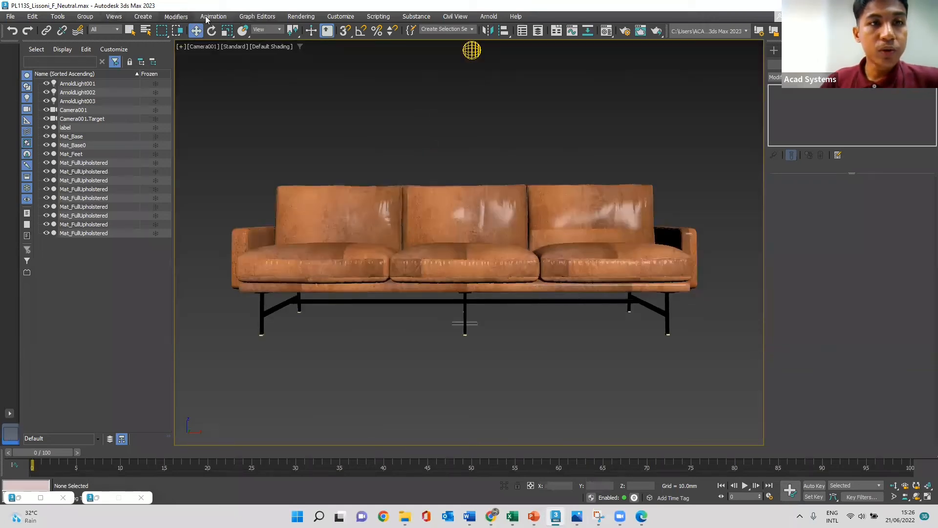
click(299, 17)
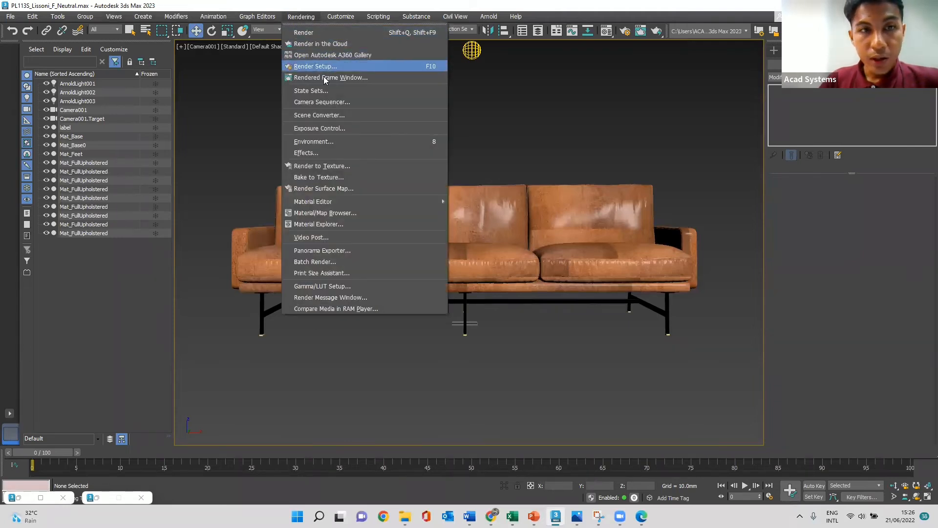
click(324, 142)
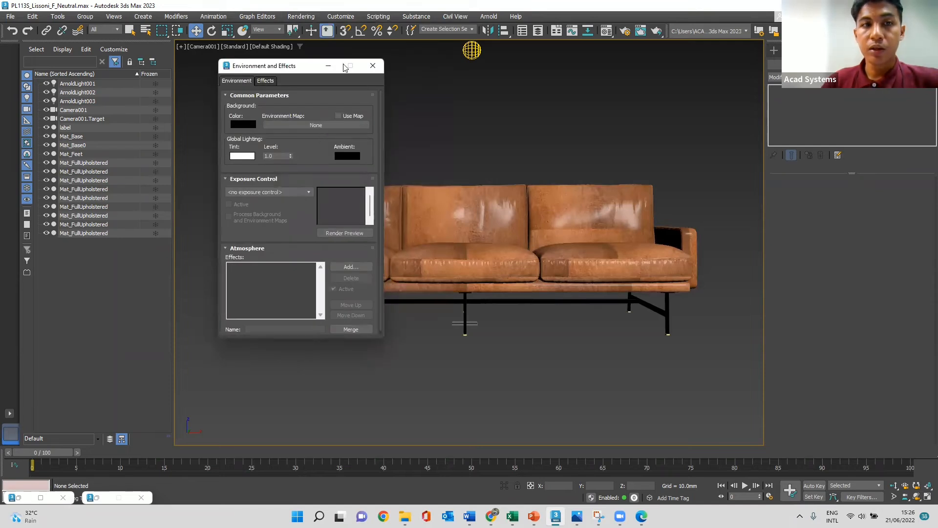
drag(305, 69, 207, 74)
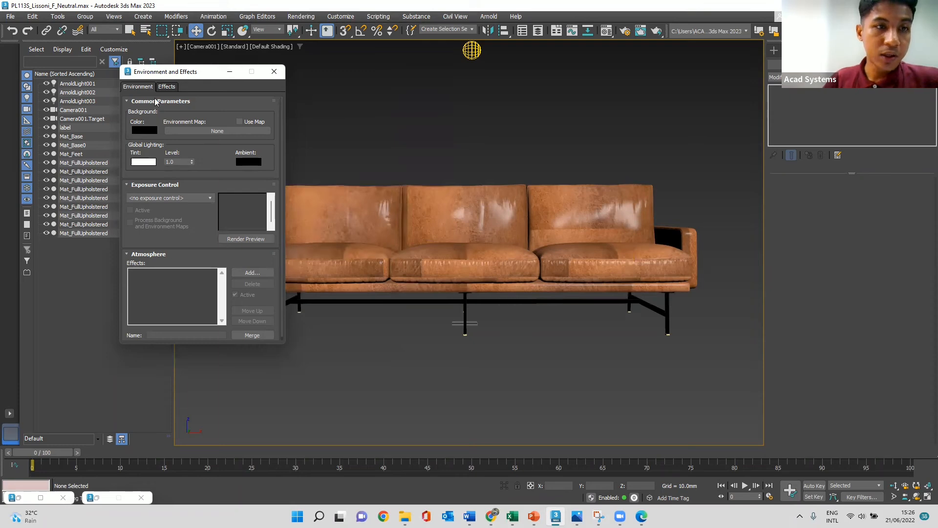
Try white (RGB 255, 255, 255) and turquoise (RGB 47, 209, 146) as the environment background colour.
click(141, 131)
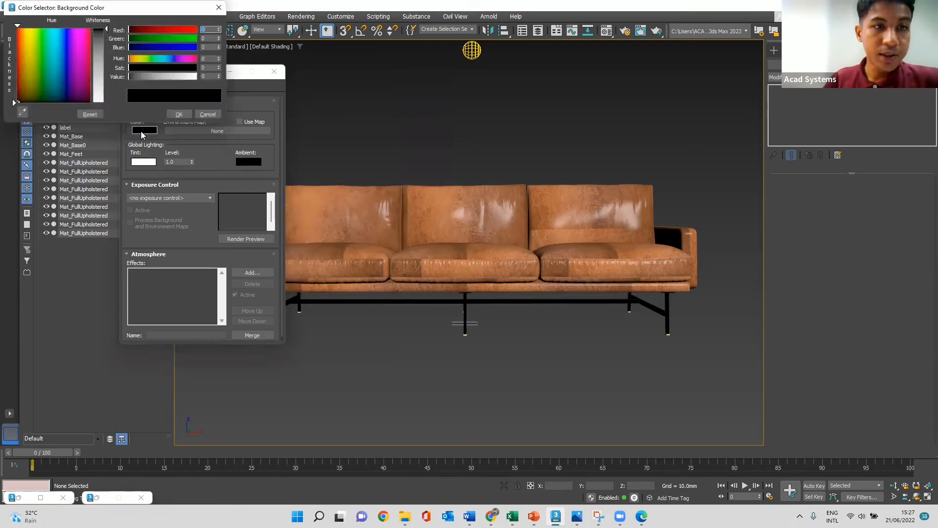
drag(163, 11, 322, 39)
drag(265, 57, 264, 130)
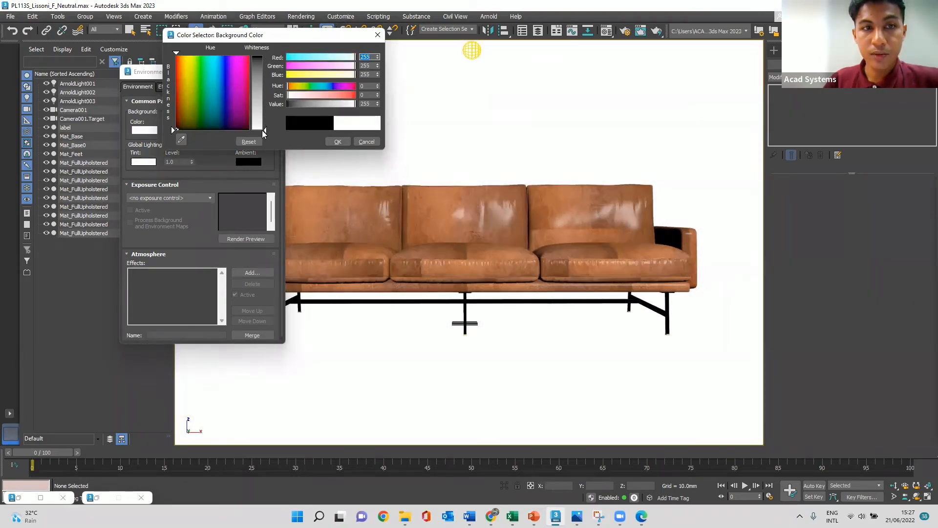
click(207, 72)
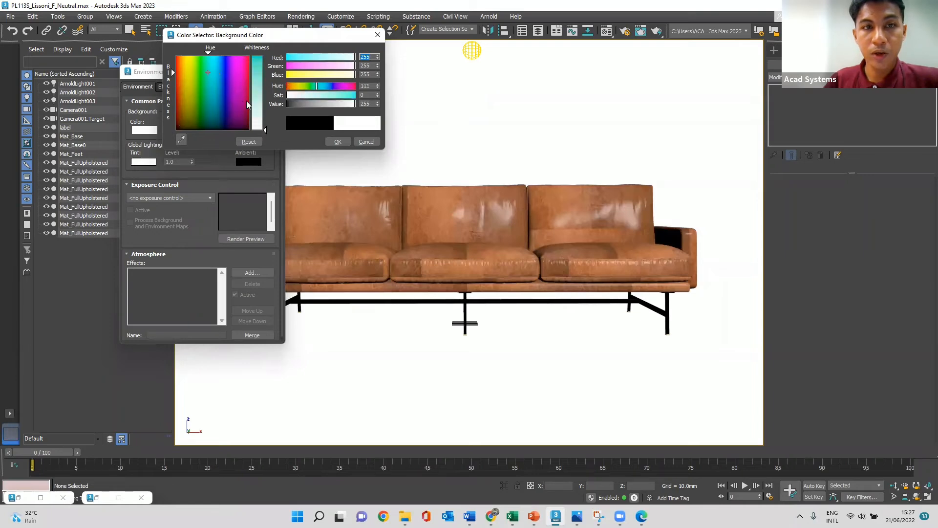
drag(265, 131, 265, 70)
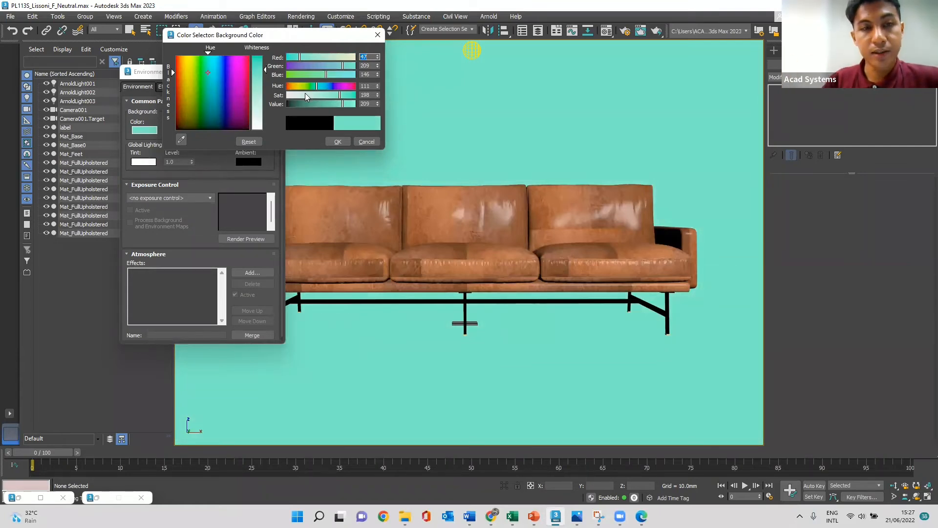
Return the environment background colour to black, RGB 0, 0, 0, and accept it.
drag(209, 71, 182, 130)
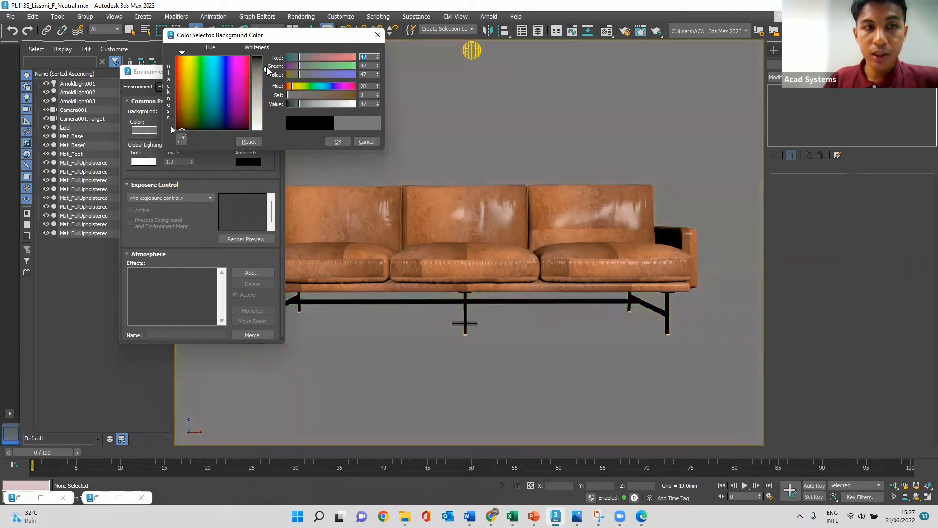
drag(265, 70, 266, 56)
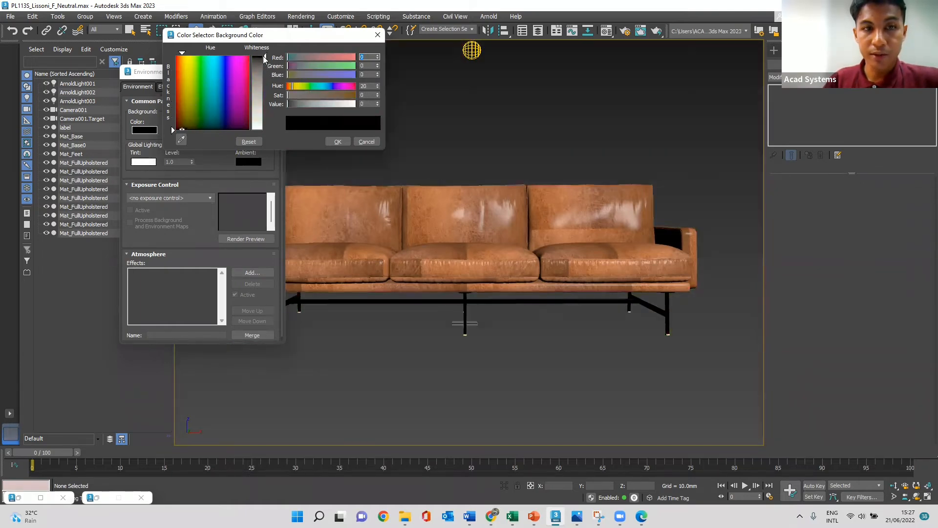
click(336, 141)
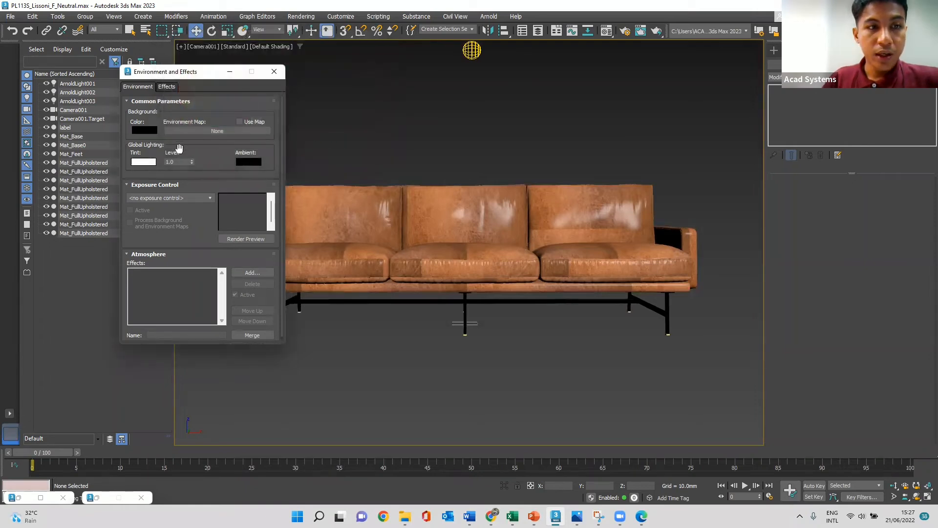
Set the global lighting tint to a warm yellow, RGB 242, 207, 65, and accept it.
click(149, 164)
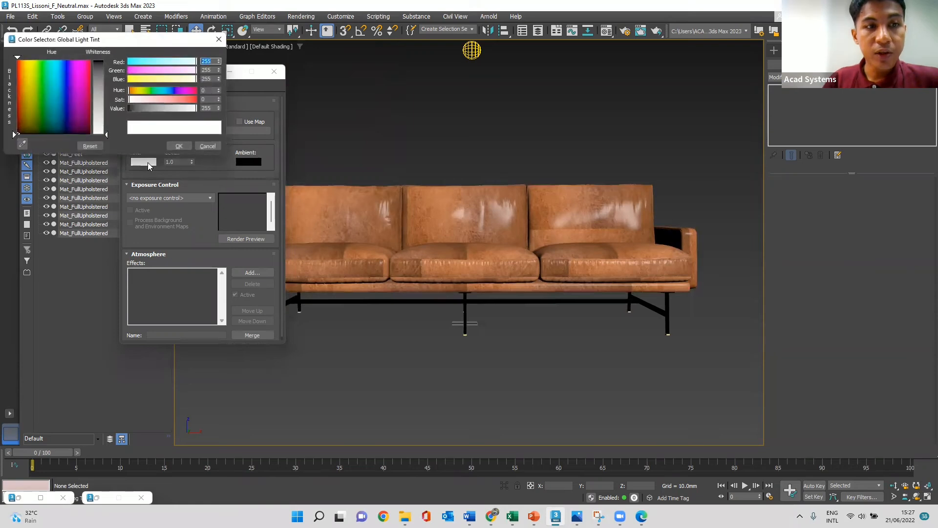
drag(172, 42, 304, 50)
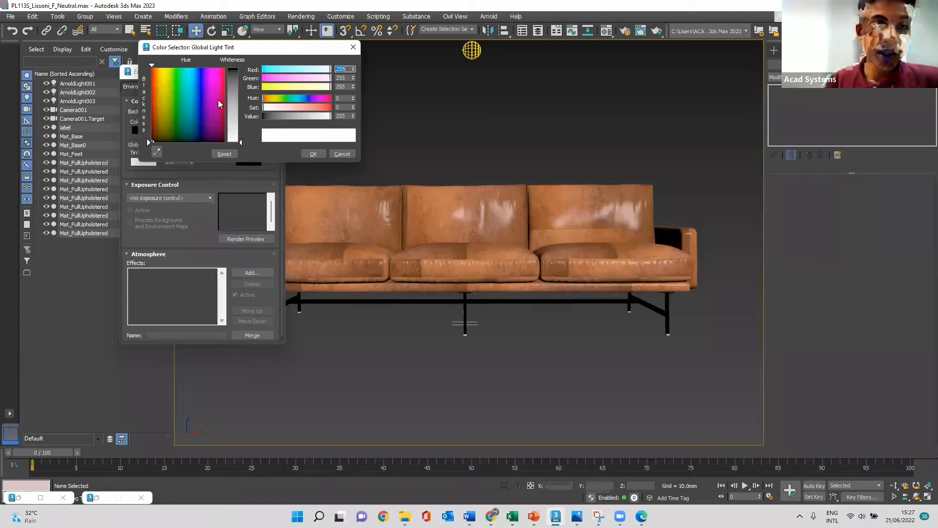
click(161, 74)
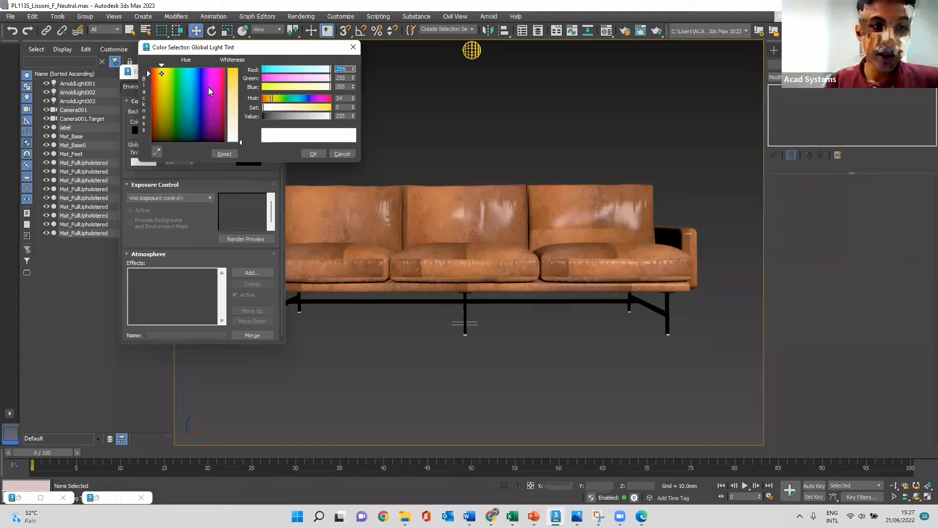
drag(242, 142, 242, 87)
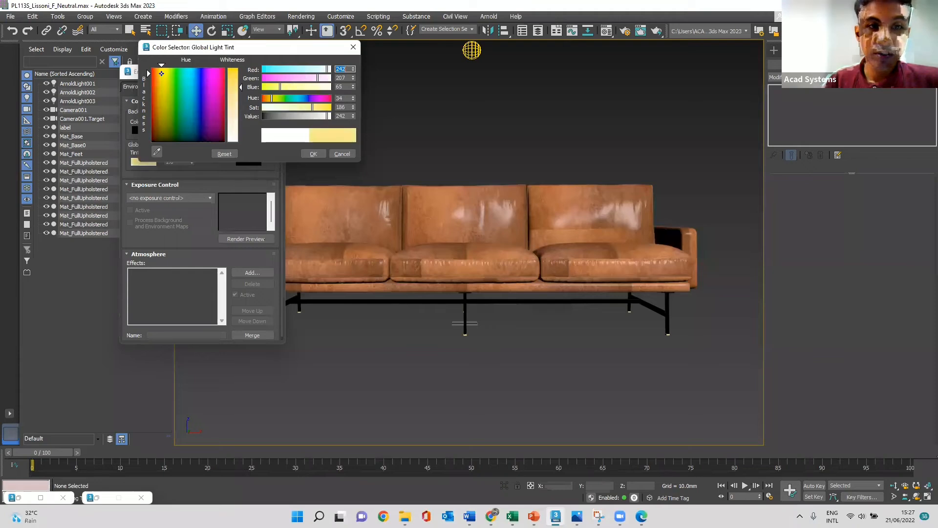
click(313, 154)
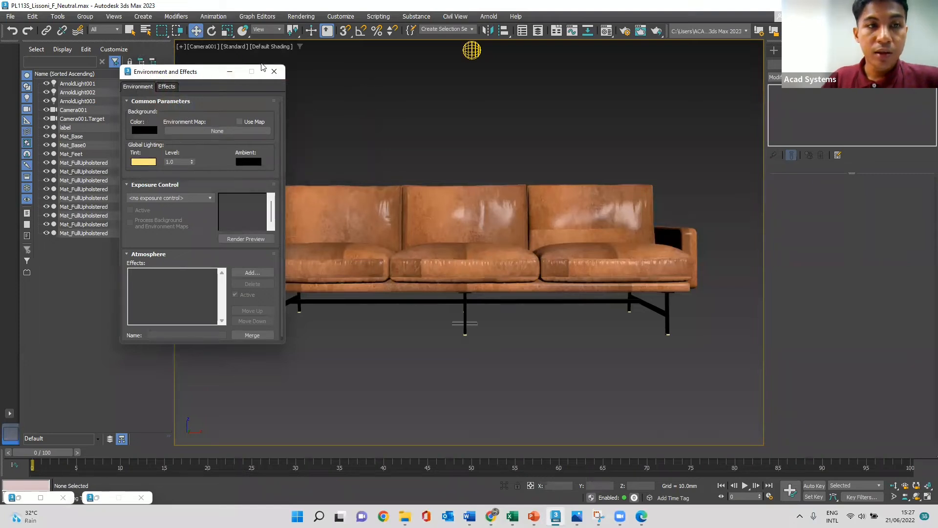
Render the Camera001 view to check the yellow tint, then minimize the rendered frame window.
drag(208, 73, 267, 65)
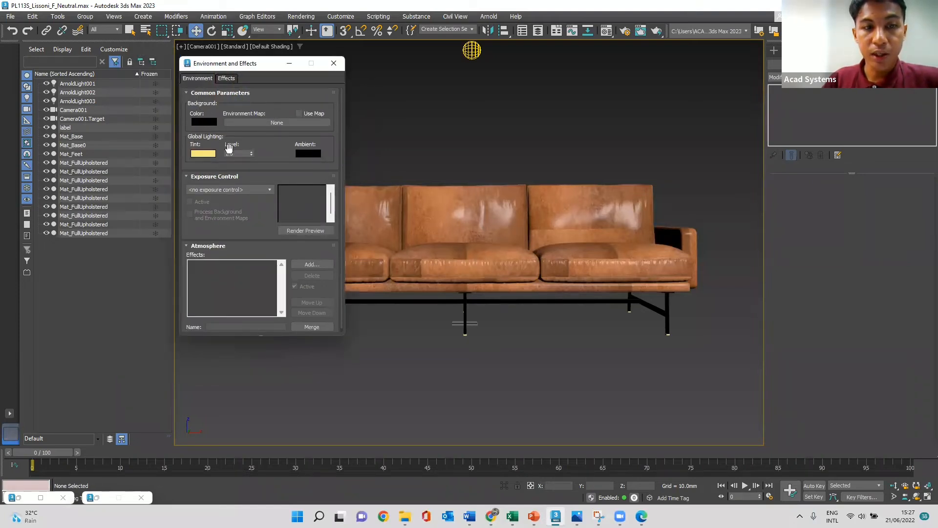
click(646, 31)
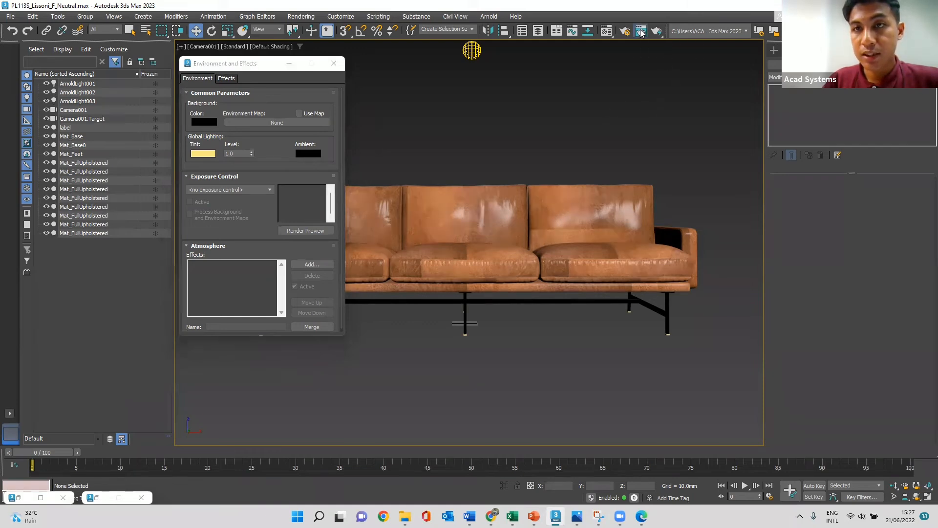
click(573, 23)
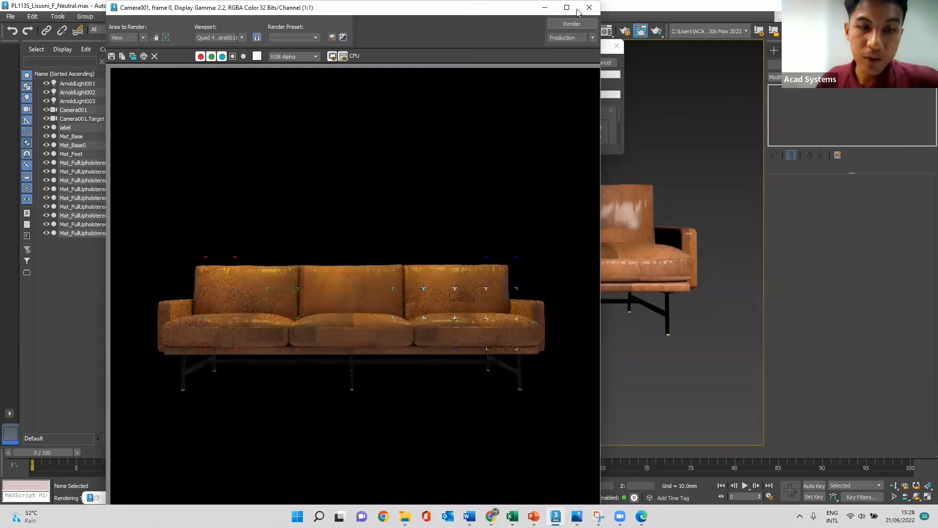
click(546, 8)
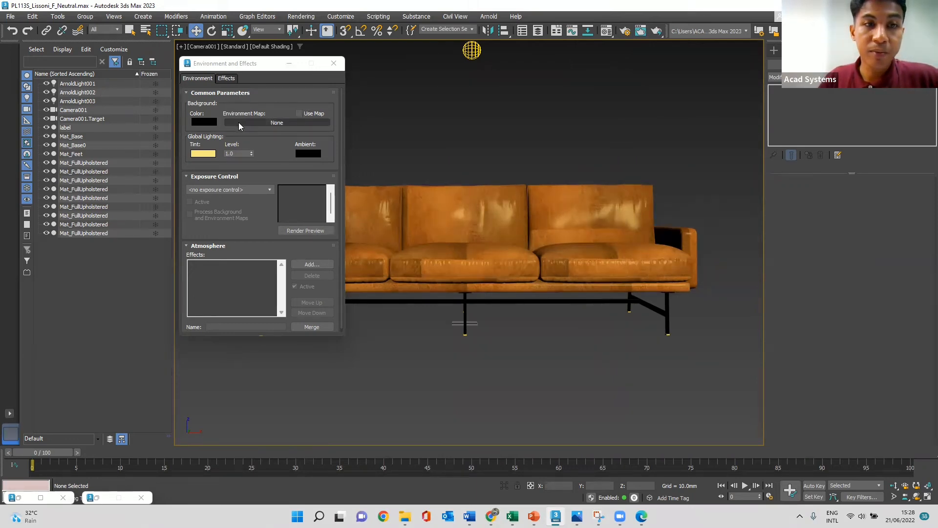
Enable the environment map and load brown_photostudio_03_4k.exr as its bitmap, keeping the default OpenEXR settings.
click(299, 114)
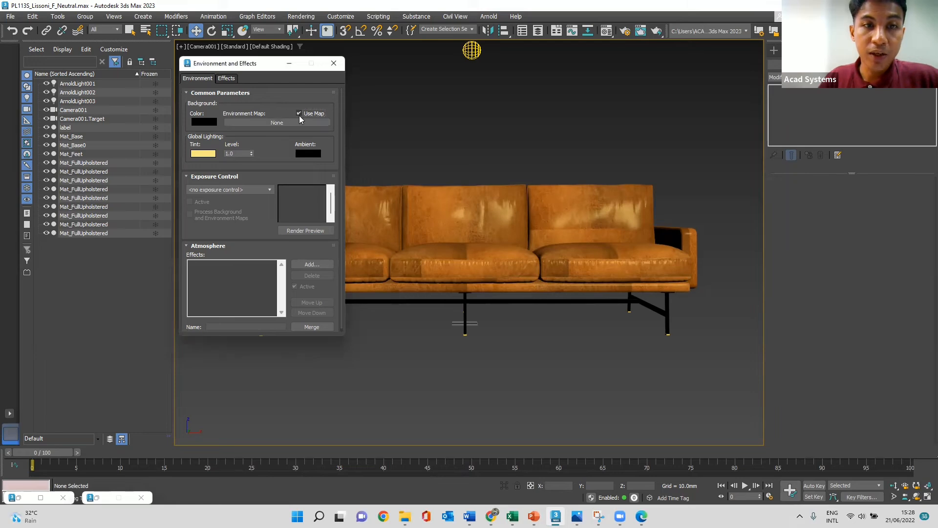
click(271, 123)
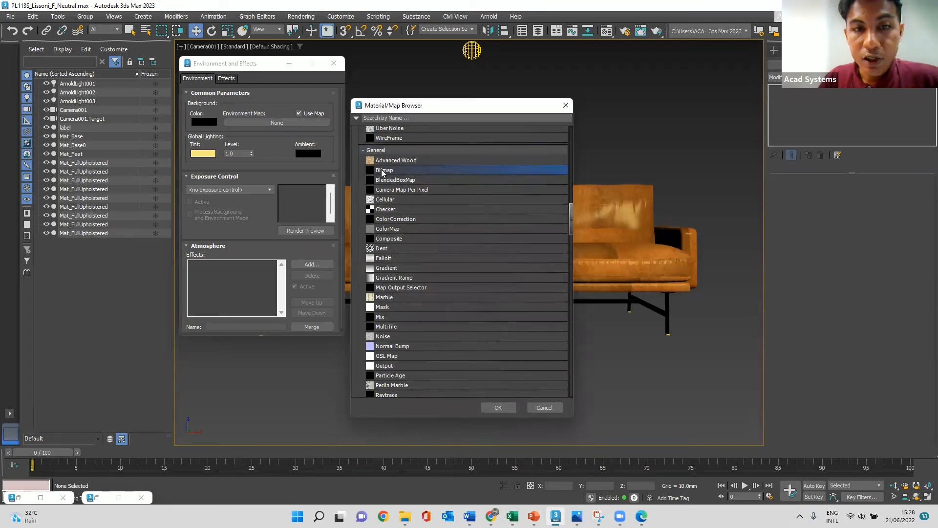
click(496, 406)
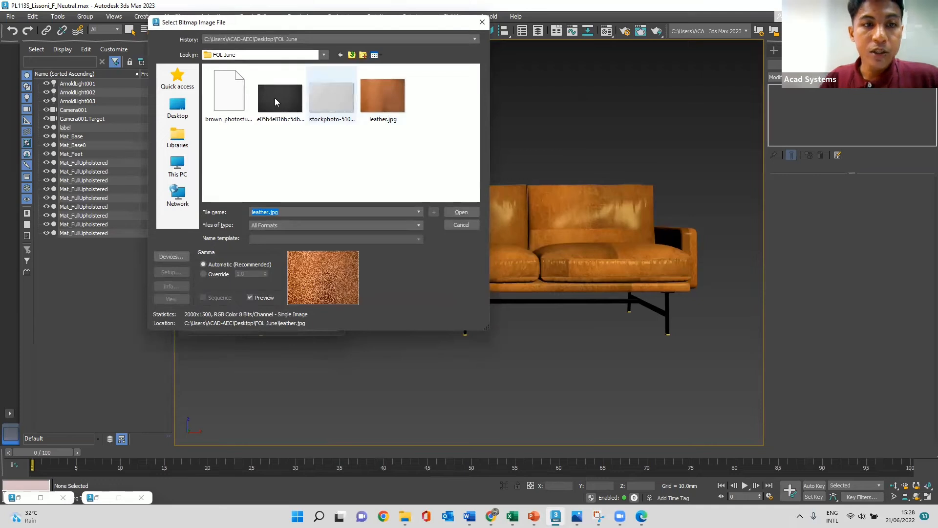
click(229, 93)
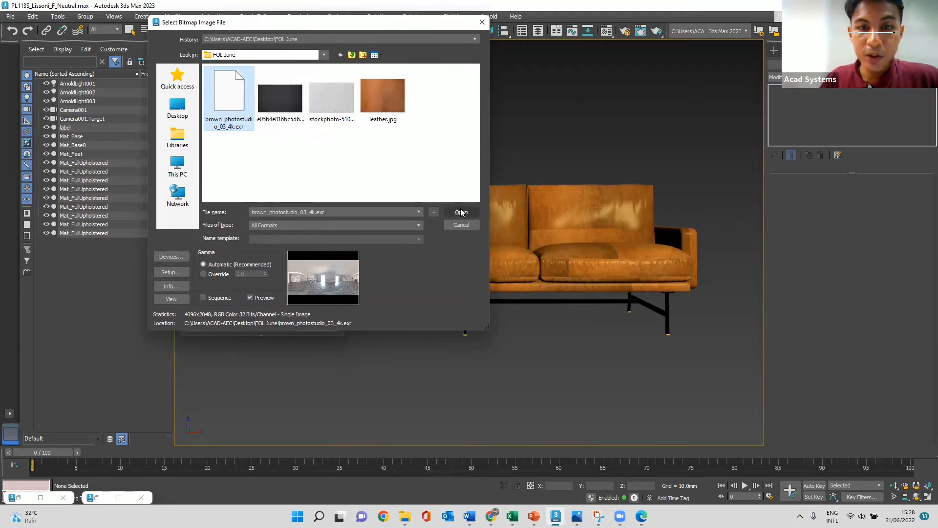
click(476, 213)
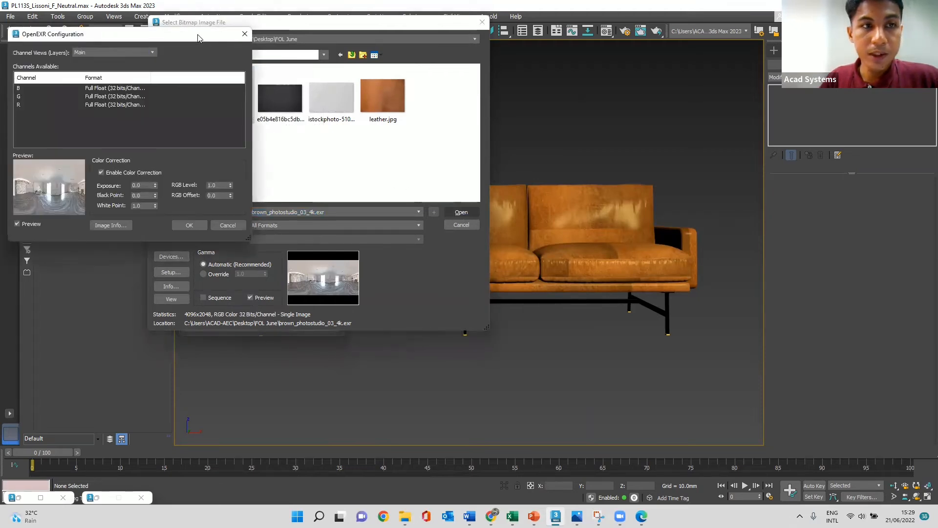
drag(206, 38, 358, 38)
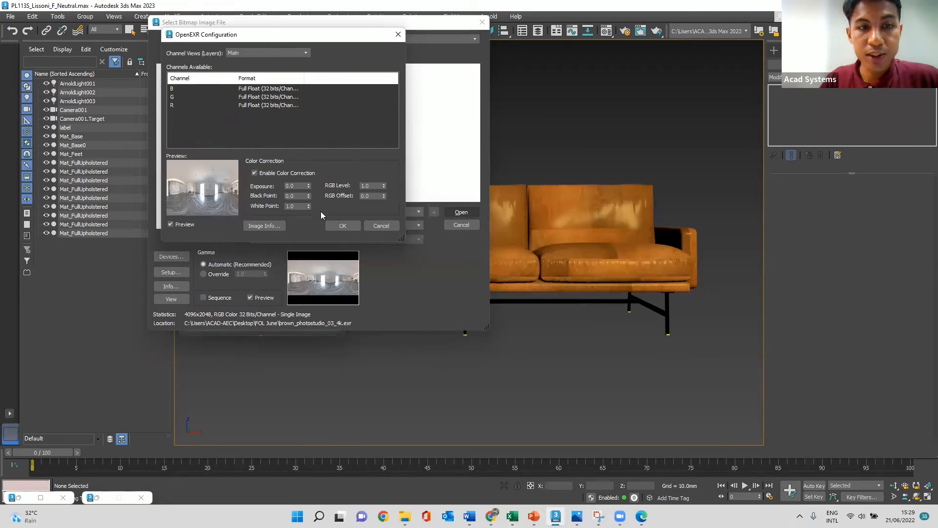
click(341, 227)
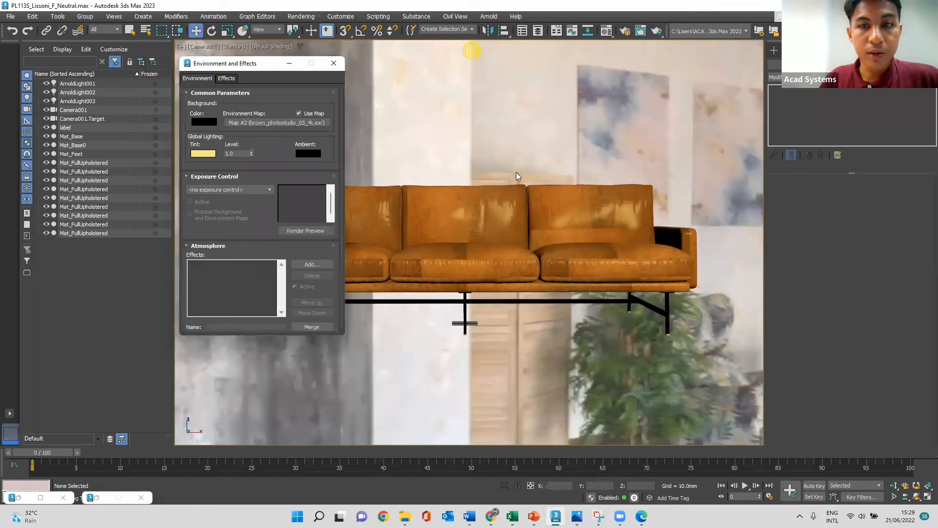
Open the Material Editor and arrange it side by side with the Environment and Effects window.
click(288, 64)
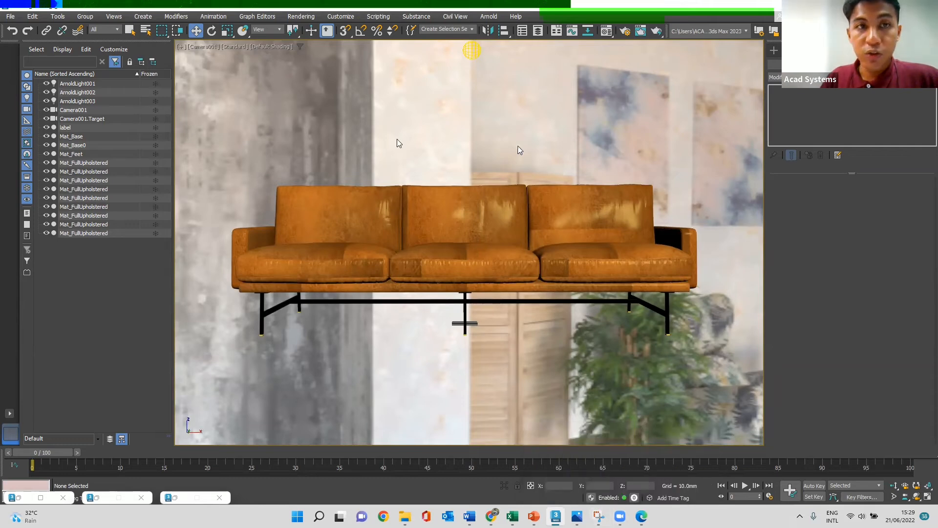
key(m)
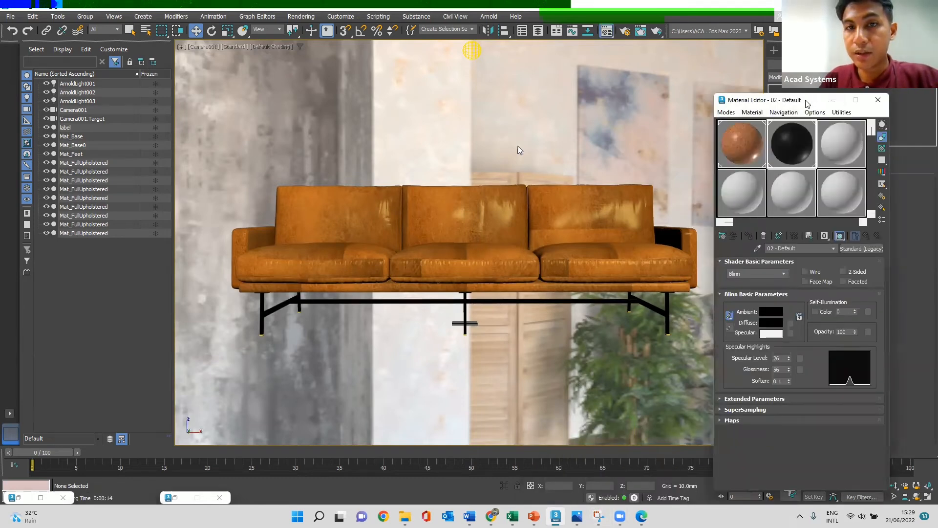
drag(806, 104, 254, 59)
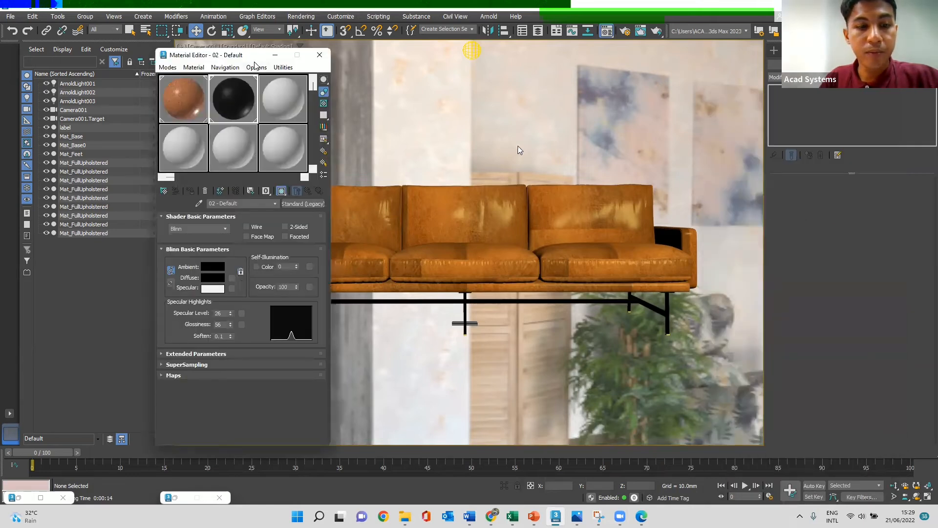
click(176, 496)
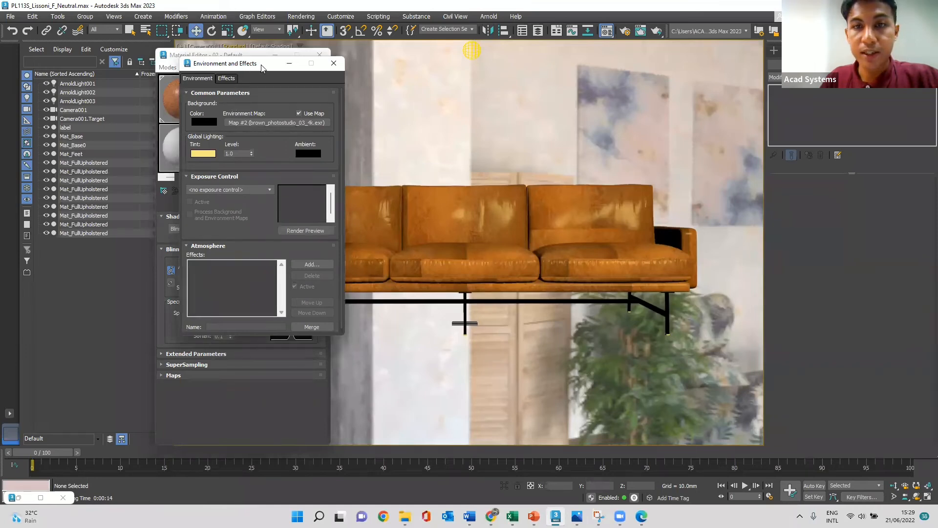
drag(261, 68, 547, 71)
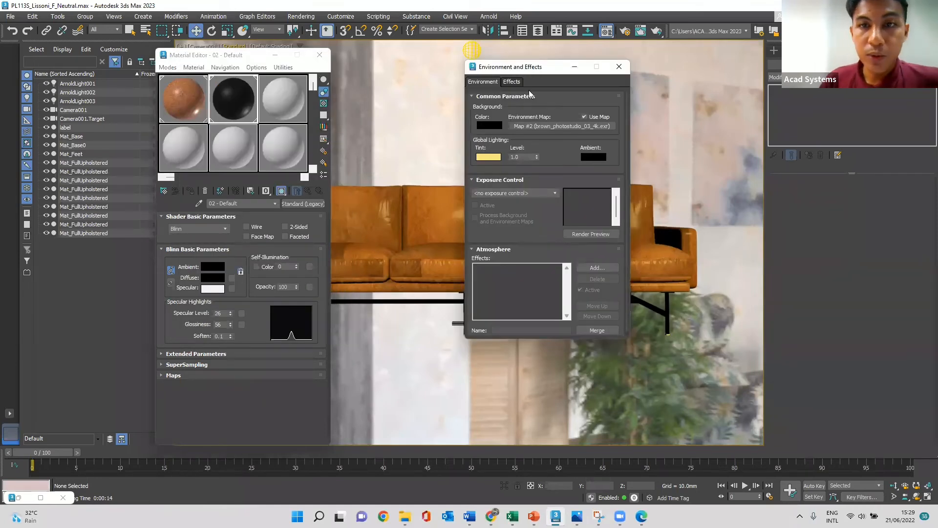
Place the environment map as an instance in the third Material Editor sample slot and minimize the environment settings.
click(552, 126)
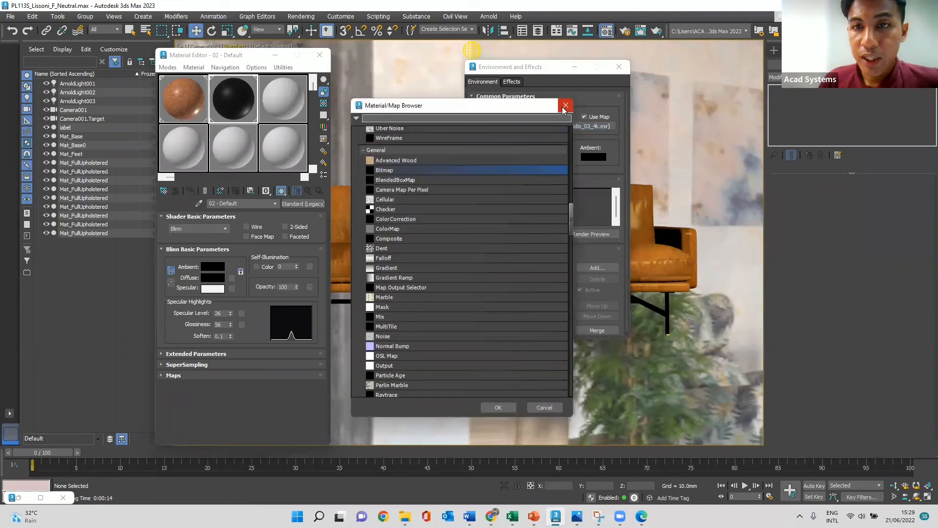
click(565, 105)
drag(567, 128, 290, 99)
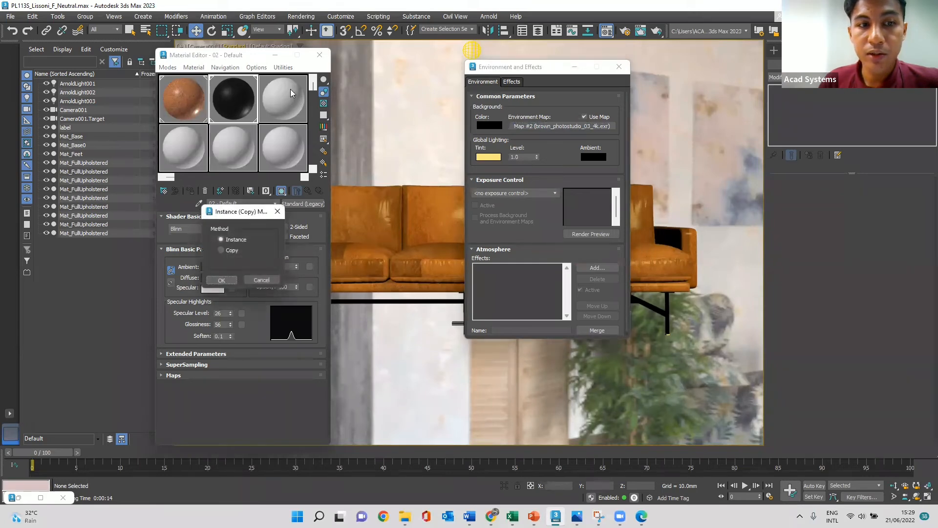
click(224, 284)
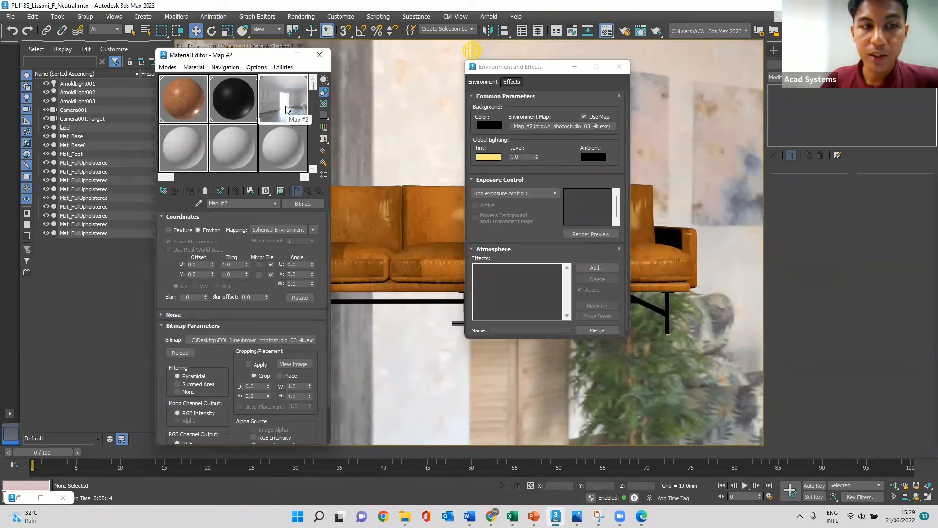
drag(575, 66, 572, 67)
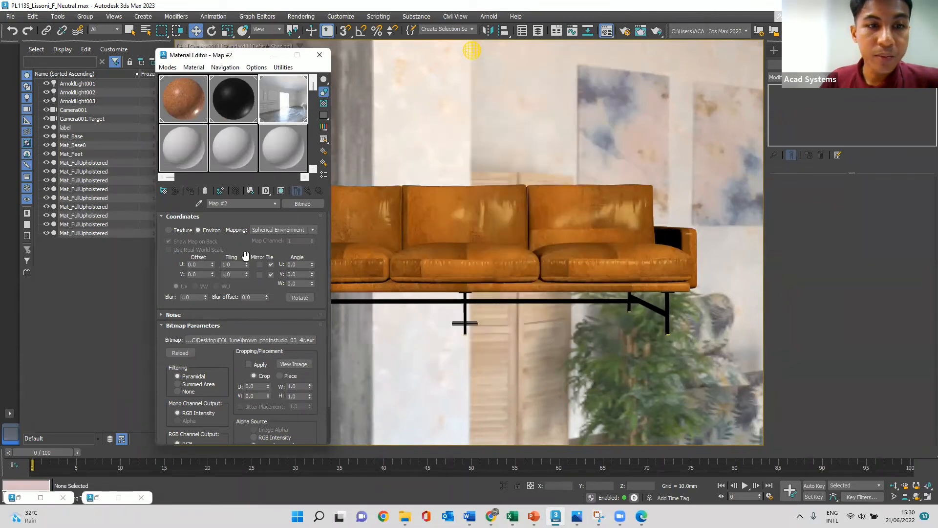
Shift the environment map horizontally behind the sofa by setting its U offset to -0.19.
click(212, 266)
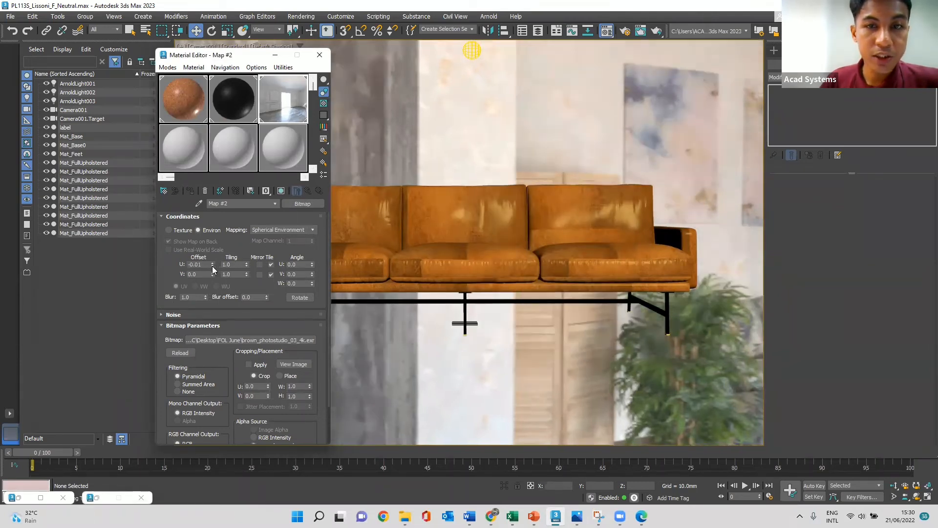
click(212, 266)
click(212, 266)
click(212, 266)
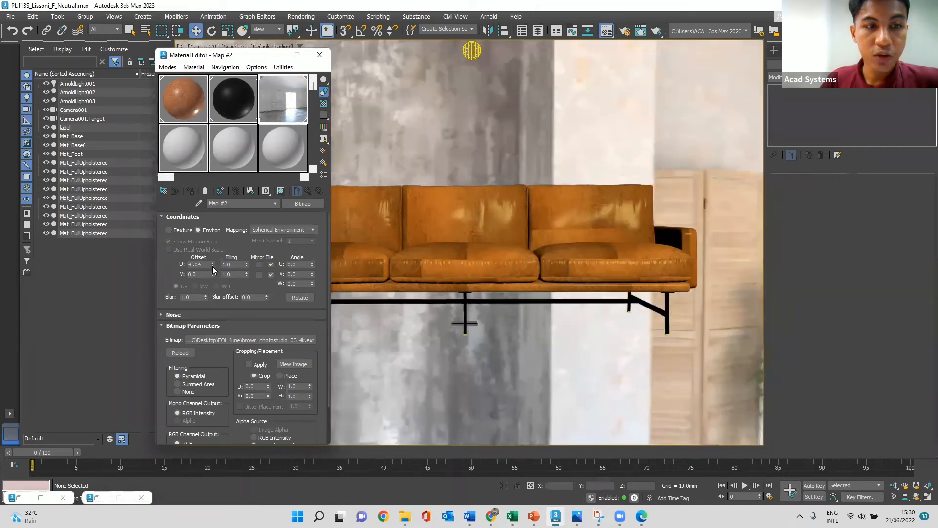
click(212, 266)
click(212, 266)
click(212, 265)
click(212, 266)
click(212, 266)
click(212, 266)
click(212, 266)
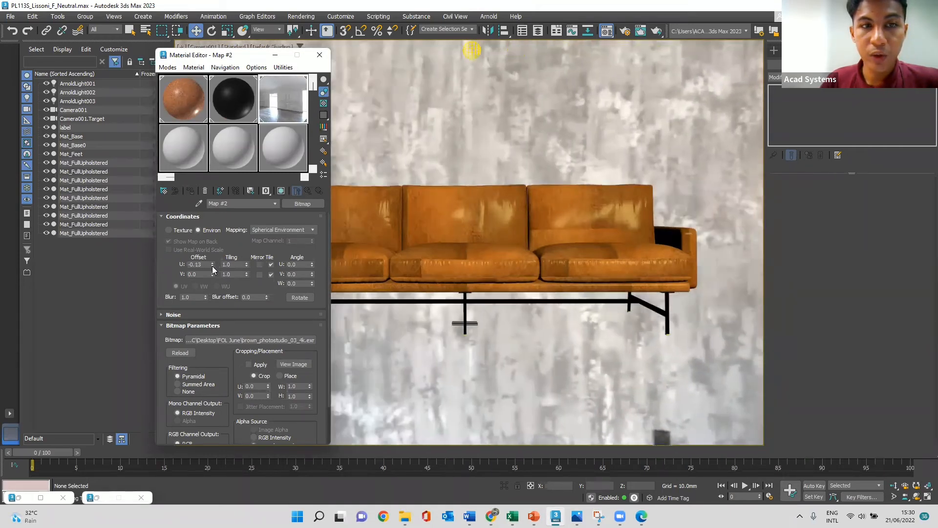
click(212, 266)
click(212, 266)
click(212, 265)
click(213, 266)
click(213, 266)
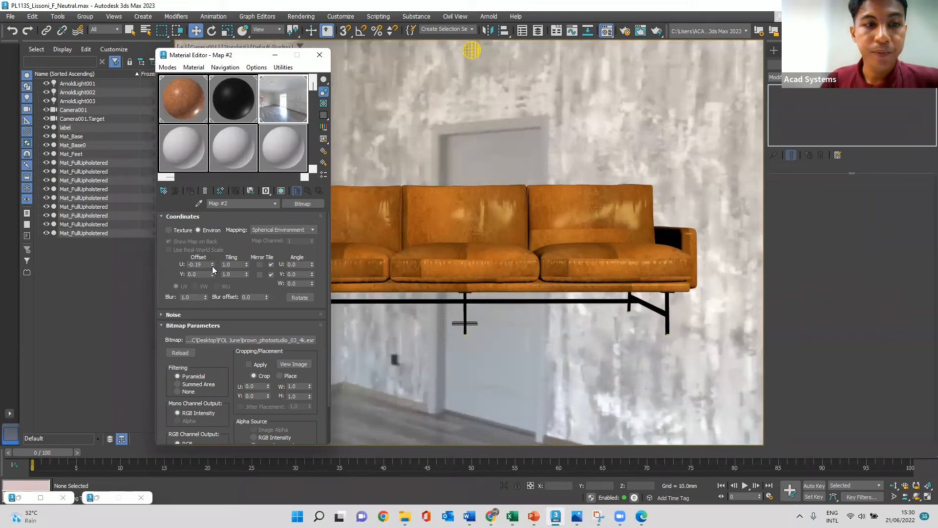
Shift the environment map vertically to bring the floor up under the sofa, with a V offset of 0.04.
click(212, 276)
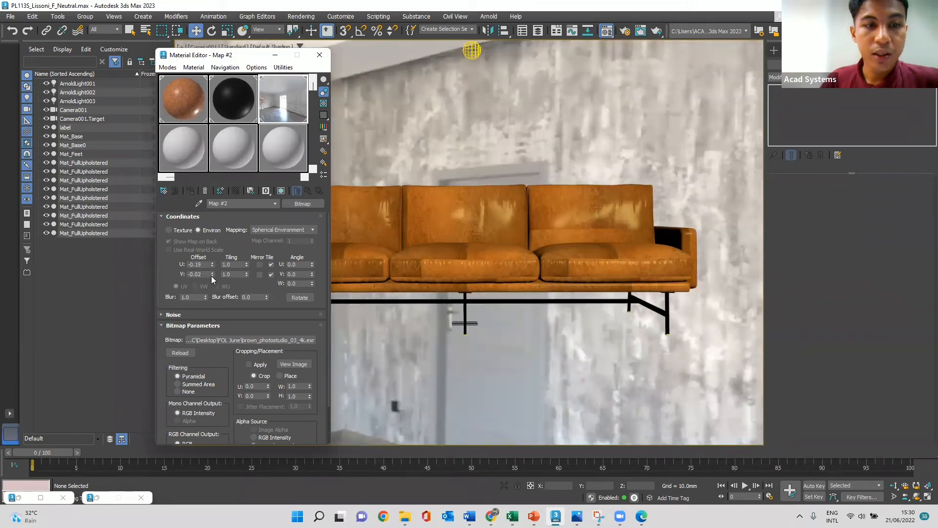
click(212, 276)
click(212, 272)
click(212, 272)
click(212, 272)
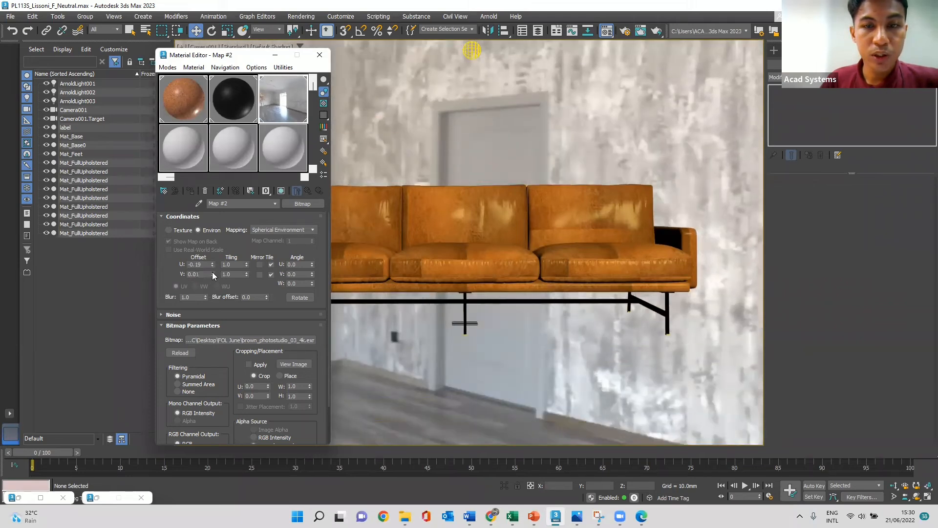
click(212, 273)
click(212, 272)
click(212, 277)
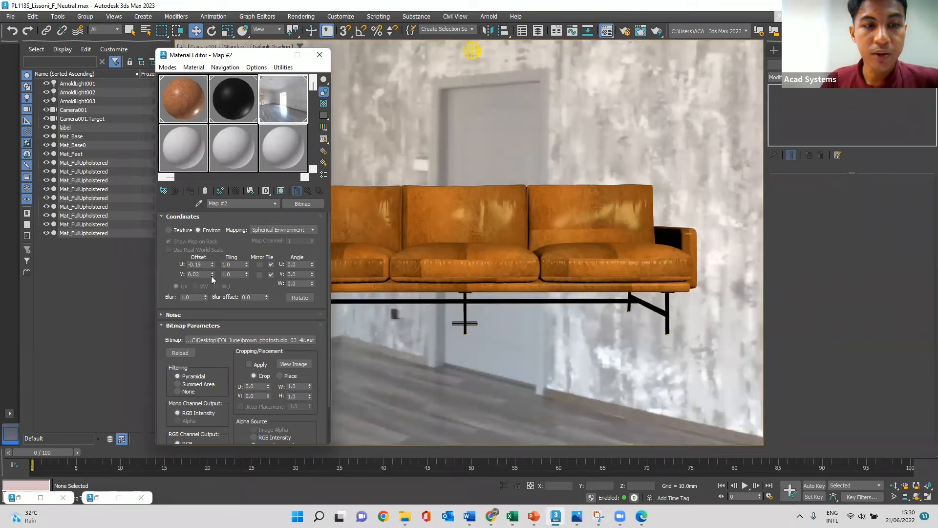
click(212, 277)
click(212, 272)
click(211, 272)
click(211, 273)
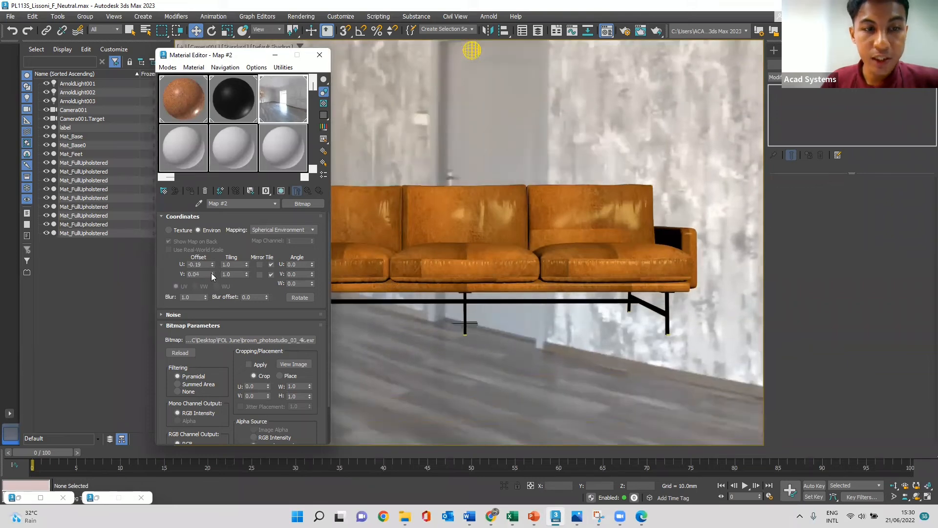
Increase the environment map's U tiling to 1.9.
click(247, 262)
click(247, 261)
click(248, 262)
click(247, 262)
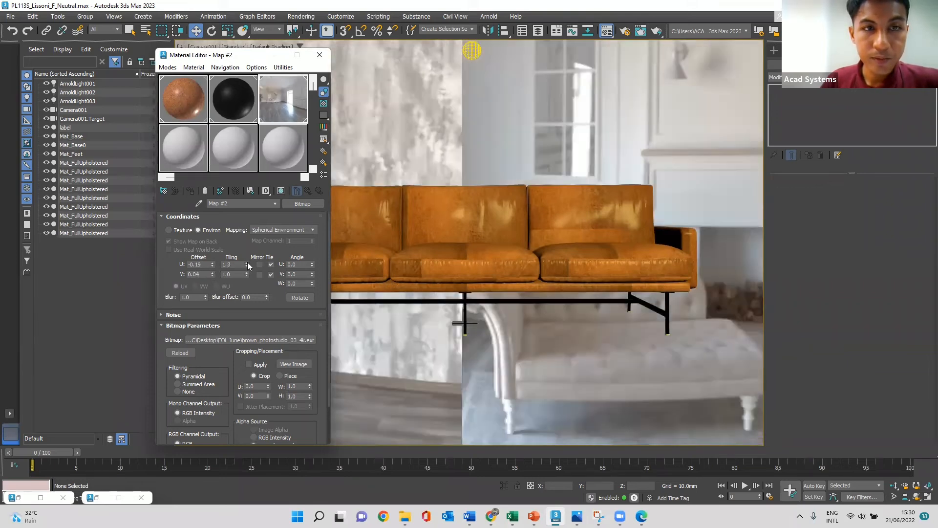
click(248, 261)
click(247, 262)
click(247, 262)
click(248, 262)
click(248, 262)
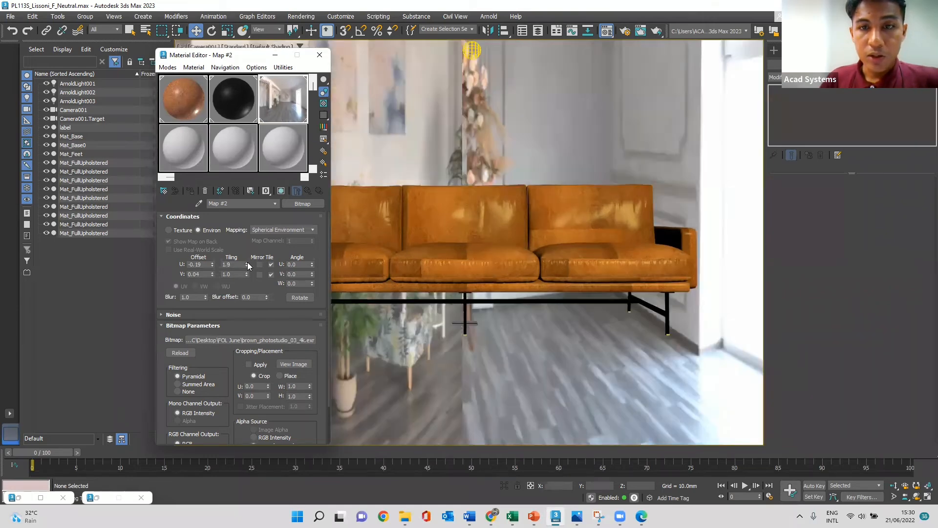
Adjust the environment map's U tiling to 1.6 so the studio background fits behind the sofa.
click(247, 262)
click(248, 262)
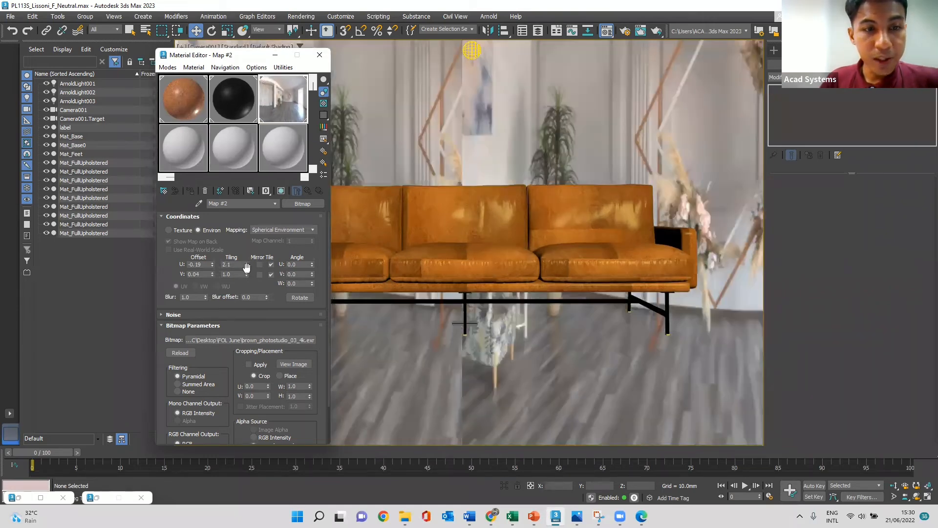
click(246, 265)
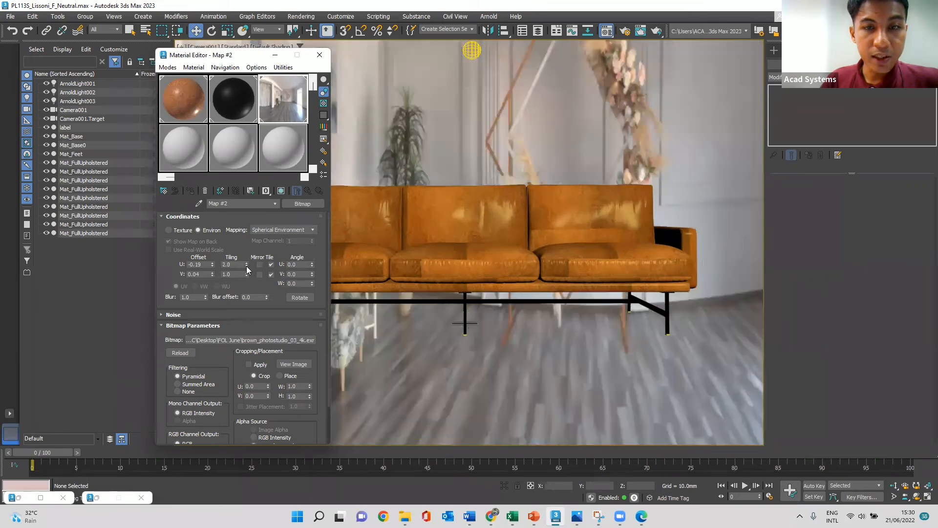
click(246, 265)
click(246, 265)
click(246, 266)
click(247, 265)
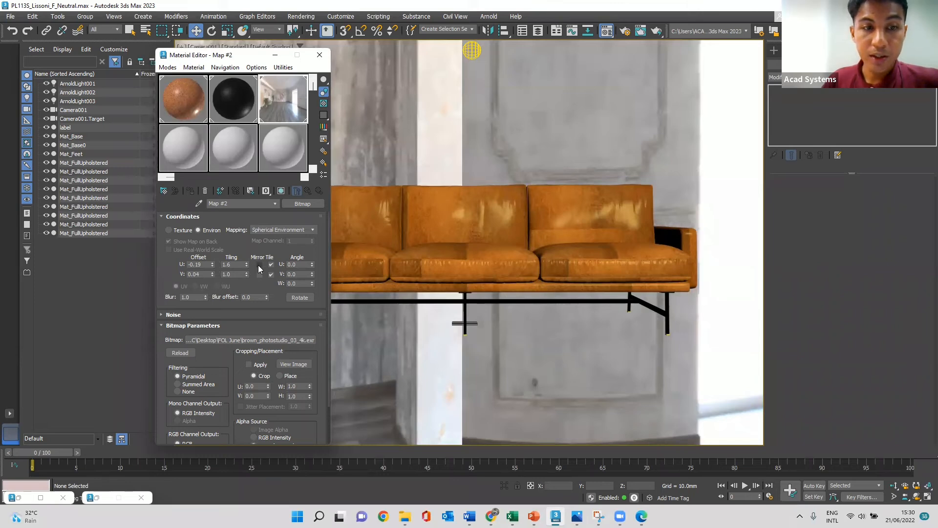
Mirror the environment map in the U direction only and minimize the Material Editor.
click(259, 264)
click(259, 274)
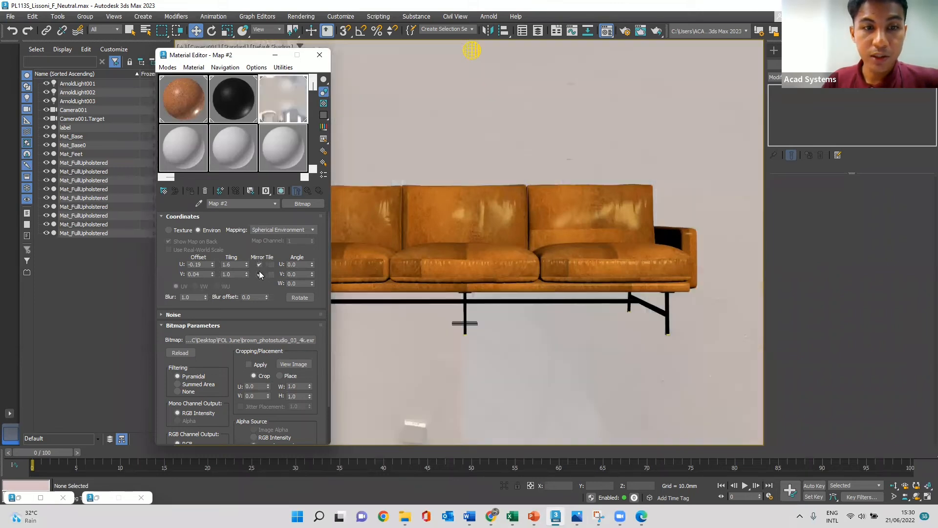
click(258, 264)
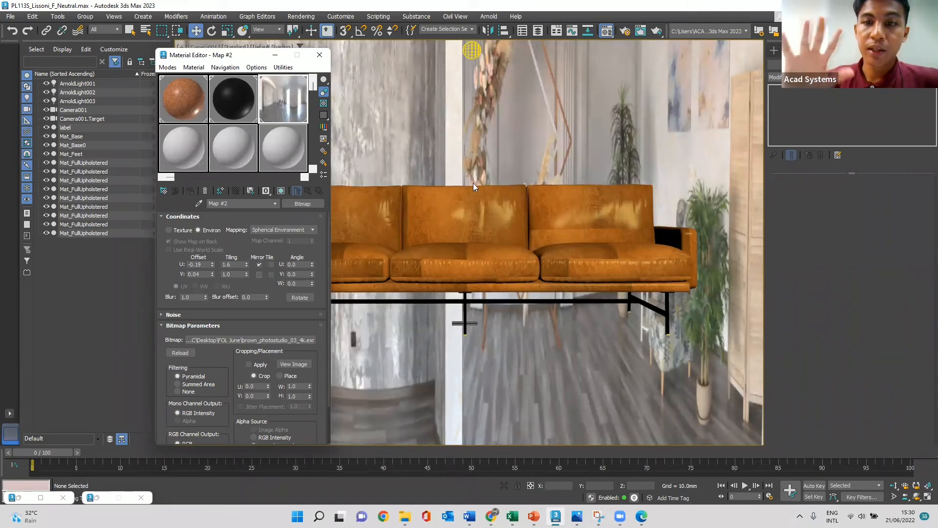
click(275, 54)
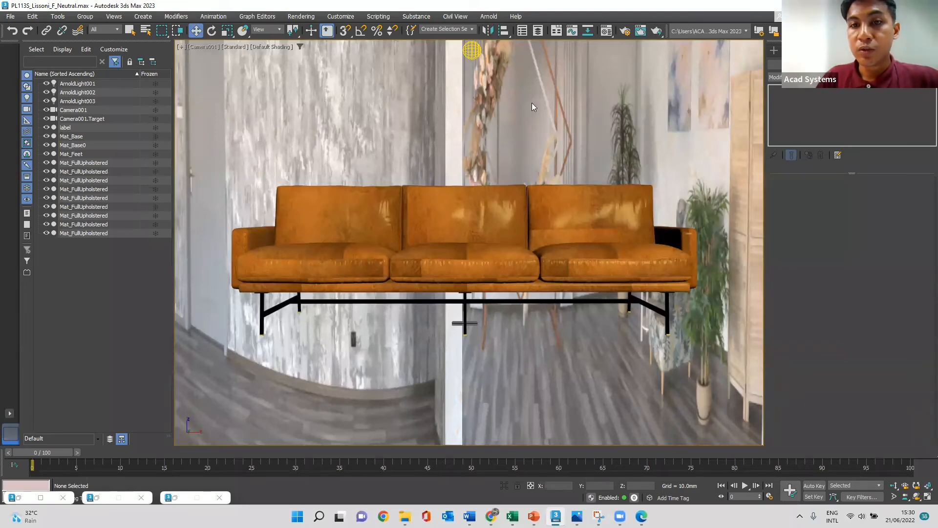
Set the render output size to 800x600 in the Arnold render setup.
click(643, 32)
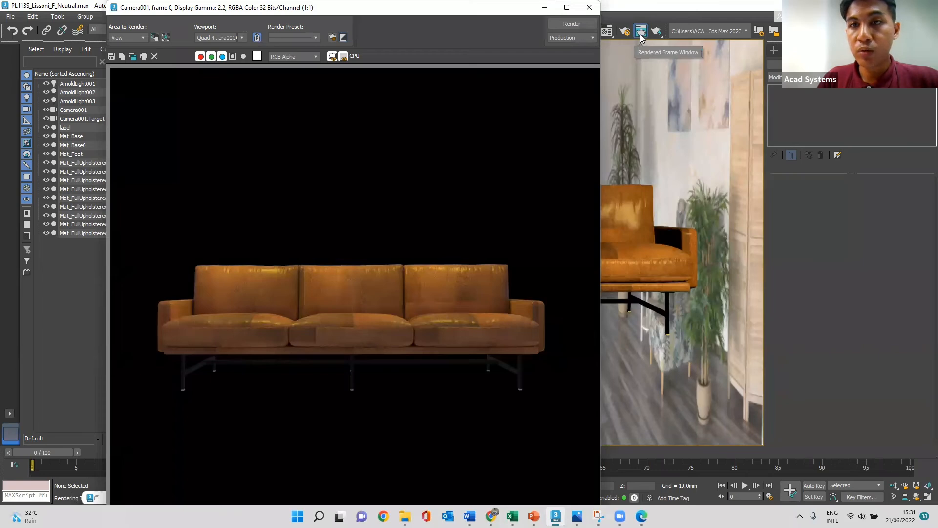
click(589, 7)
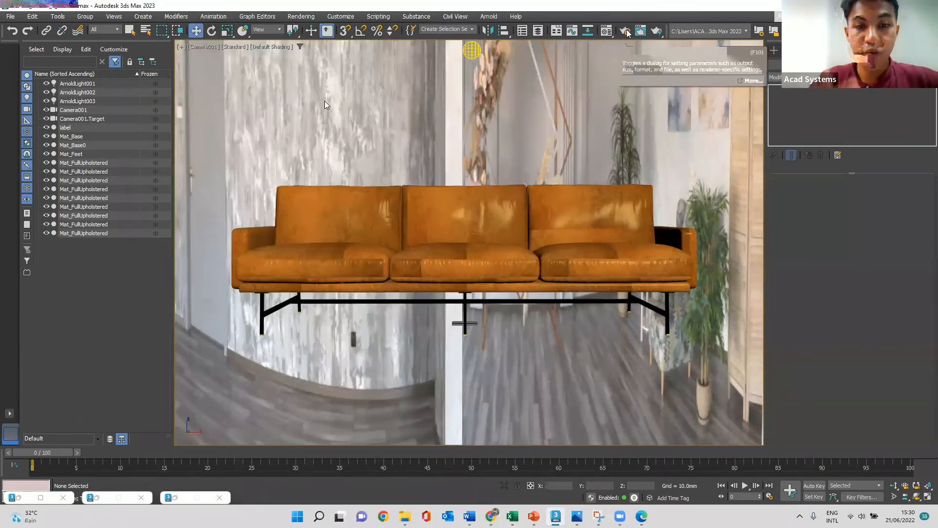
click(626, 31)
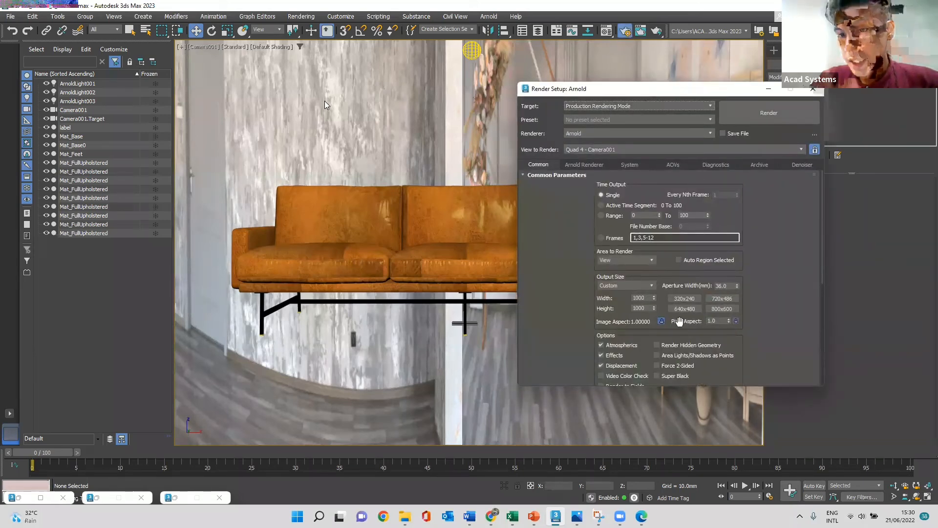
scroll(635, 234, down, 2)
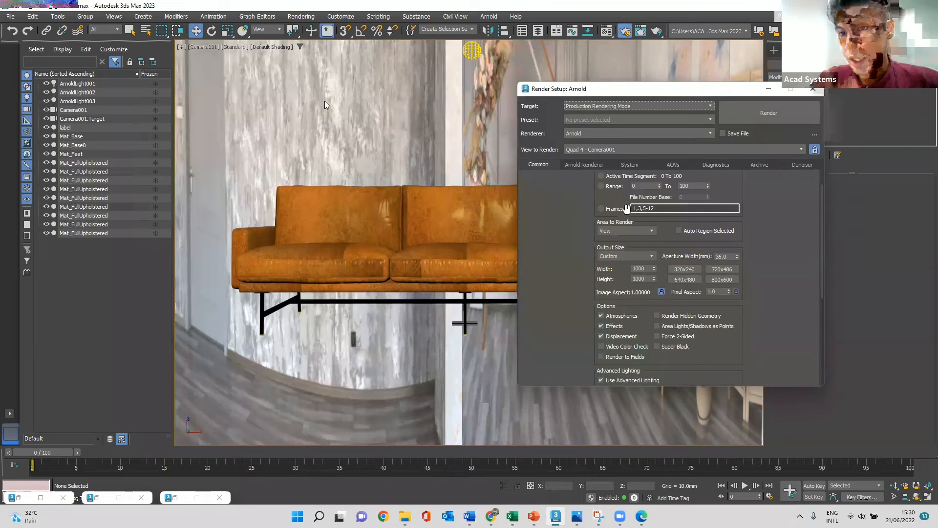
scroll(660, 237, down, 5)
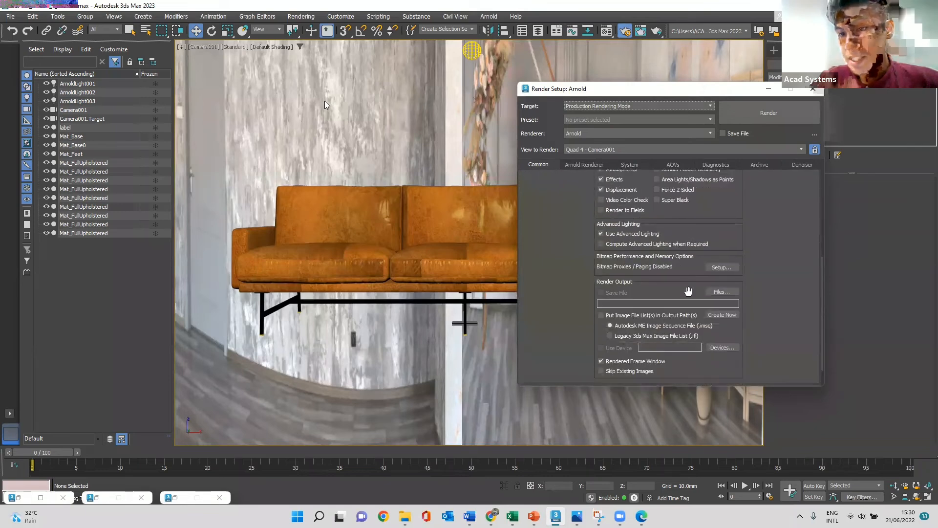
scroll(695, 325, up, 3)
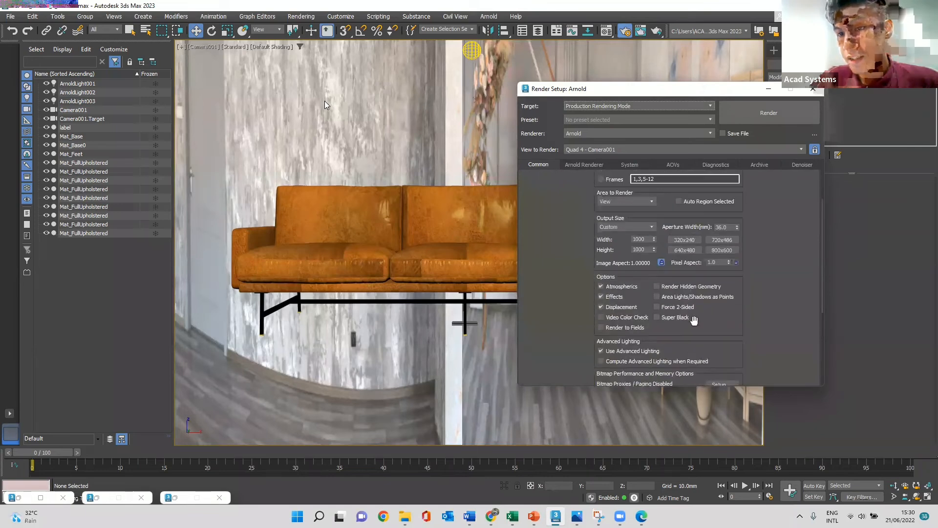
click(691, 250)
click(718, 240)
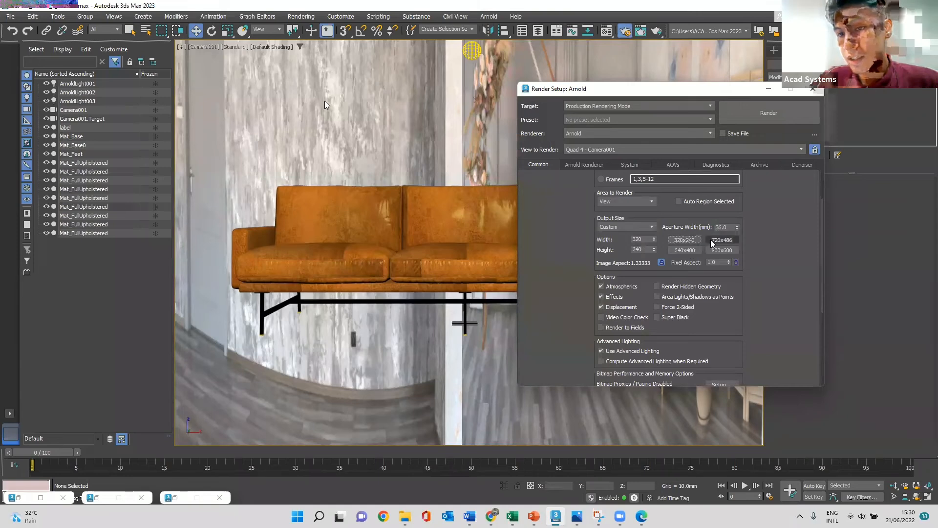
click(714, 251)
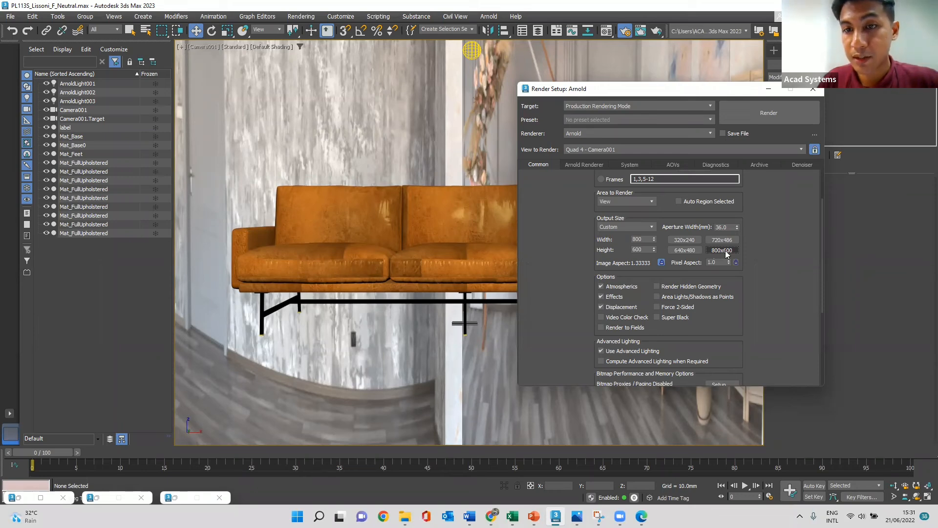
Render the Camera001 view with the Arnold renderer and examine the sofa in the maximized rendered frame.
scroll(646, 204, up, 1)
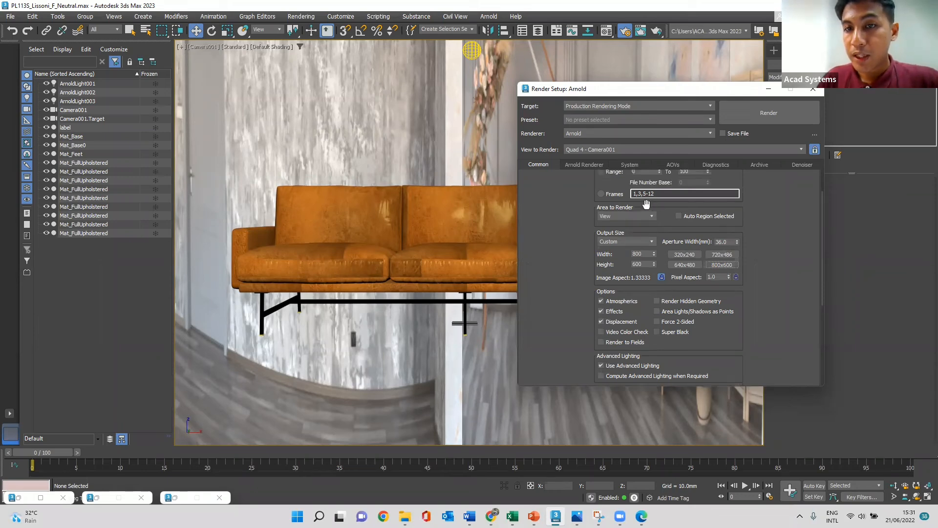
scroll(621, 179, up, 1)
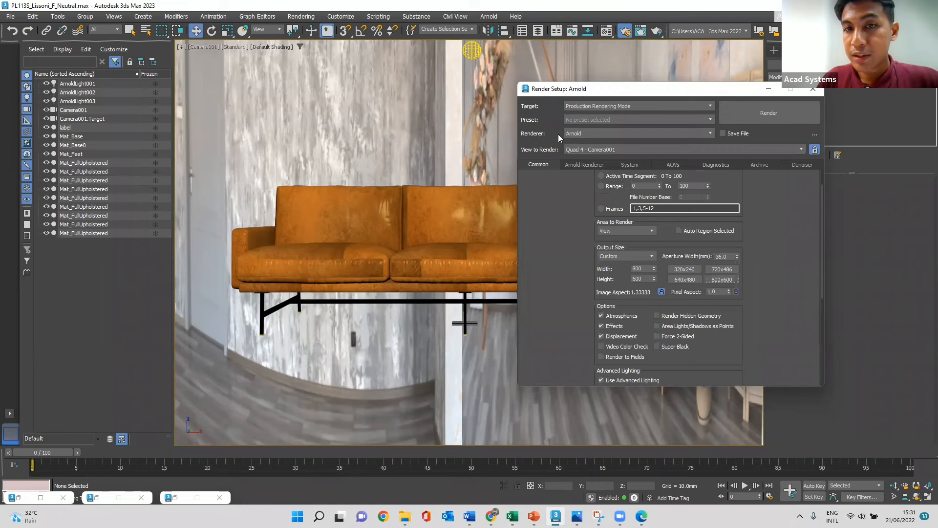
click(590, 134)
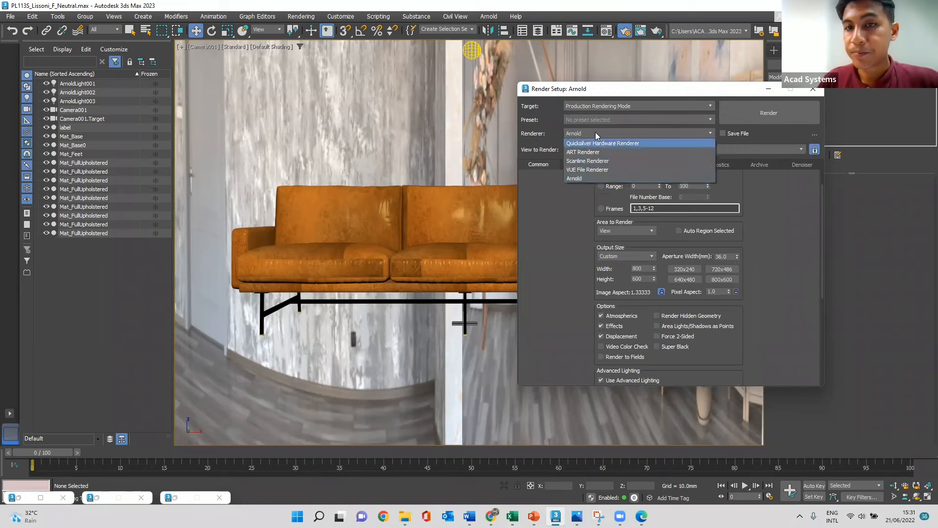
click(595, 132)
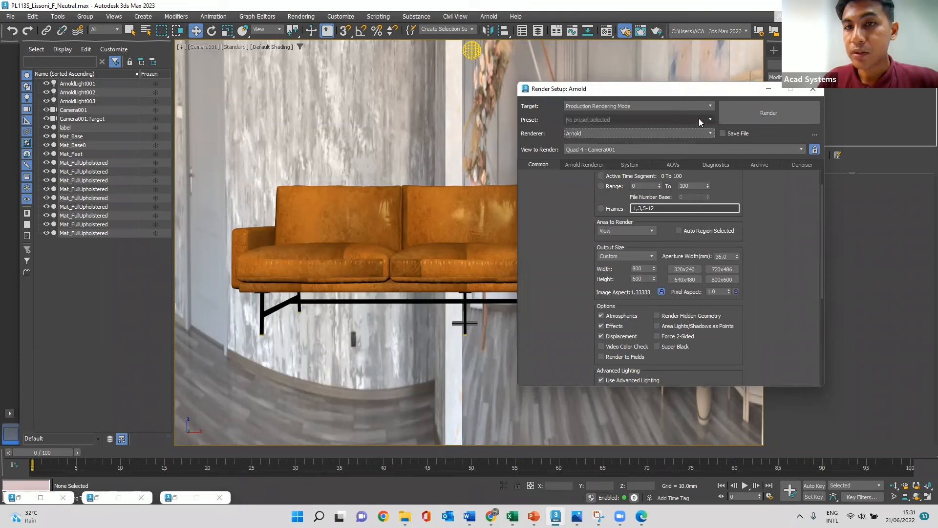
click(753, 113)
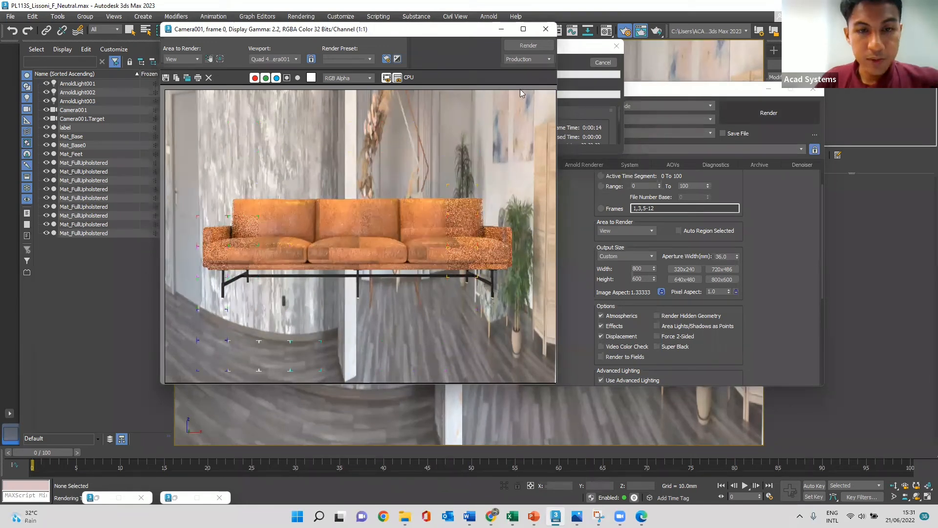
click(522, 29)
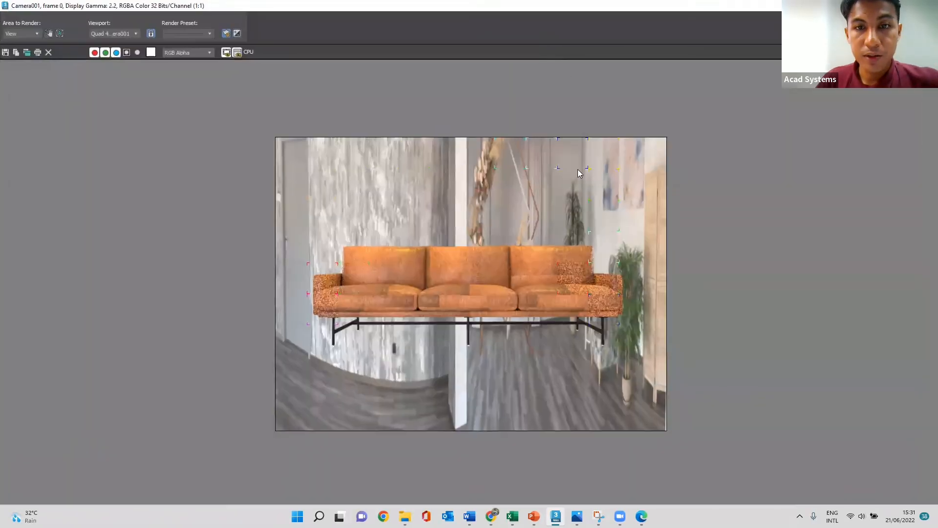
scroll(556, 280, up, 1)
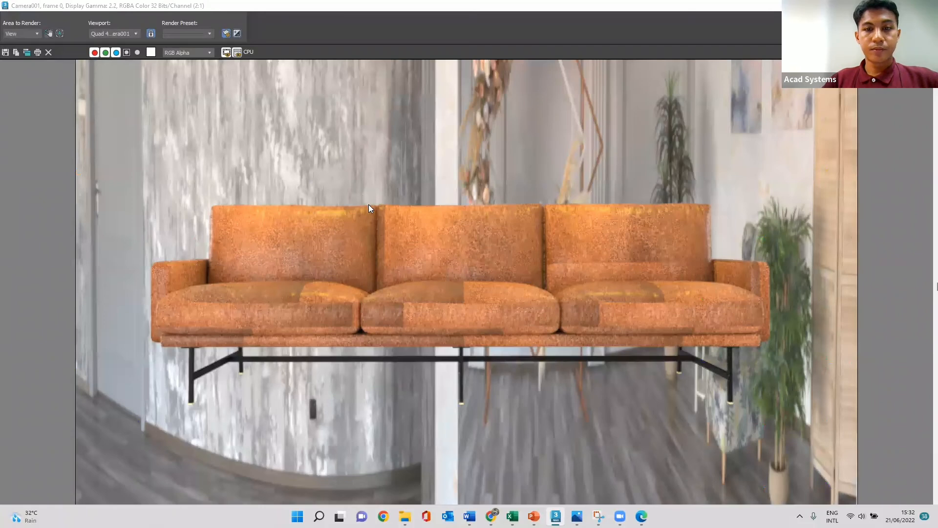
scroll(368, 204, down, 1)
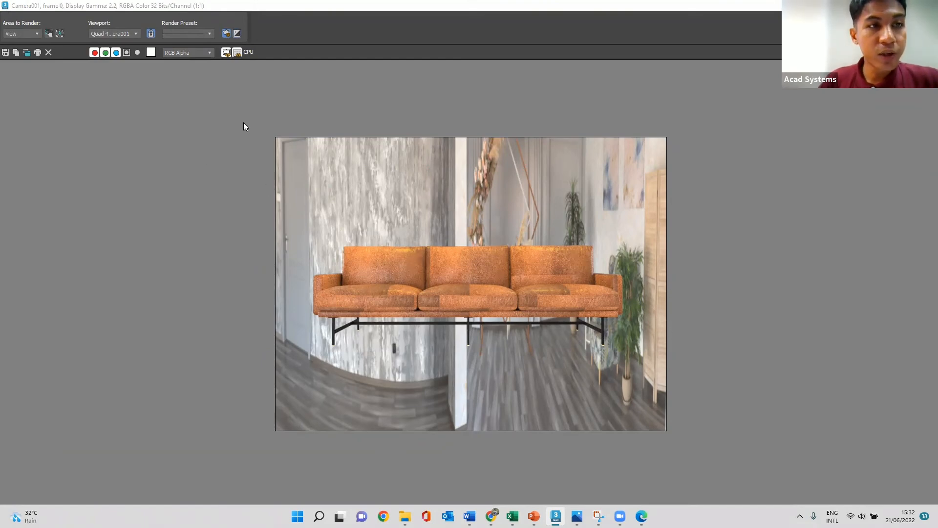
Save the rendered image as a JPEG file named sofa in the FOL June folder, with quality 95.
click(6, 54)
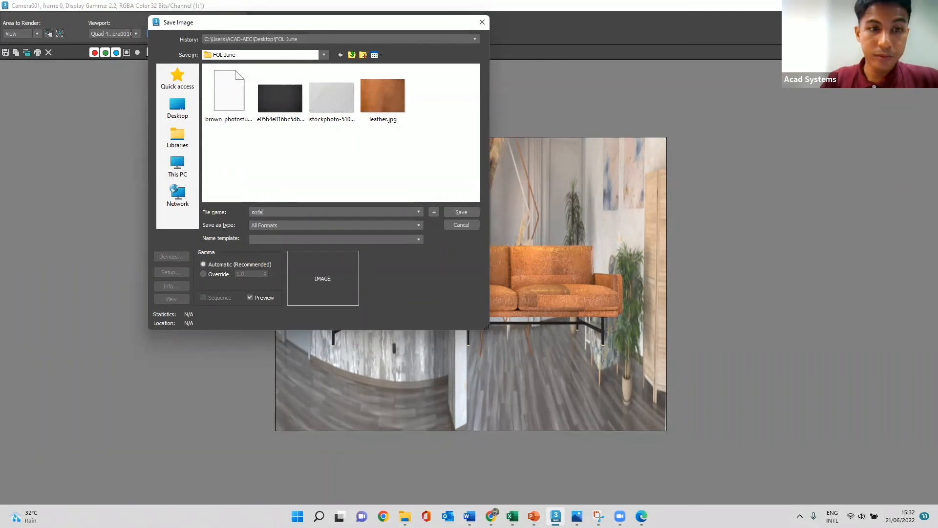
text(sofa)
click(279, 227)
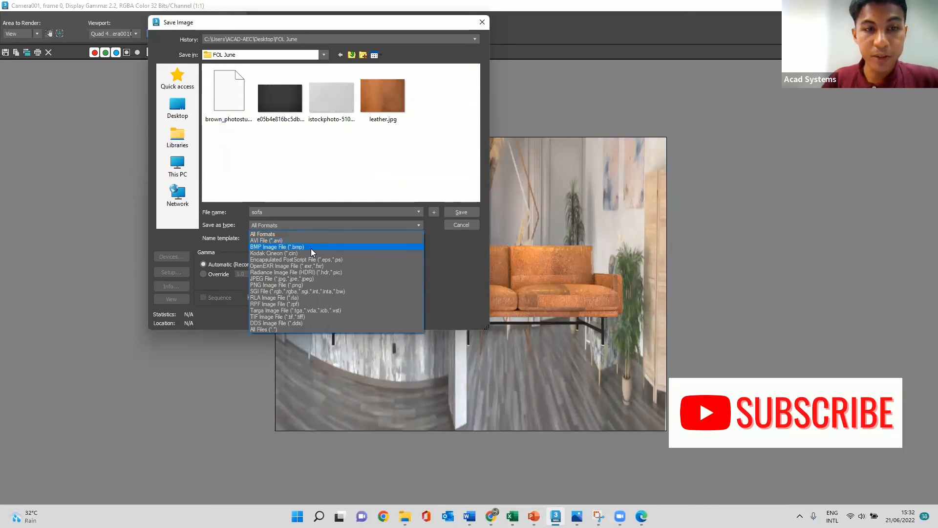
click(307, 279)
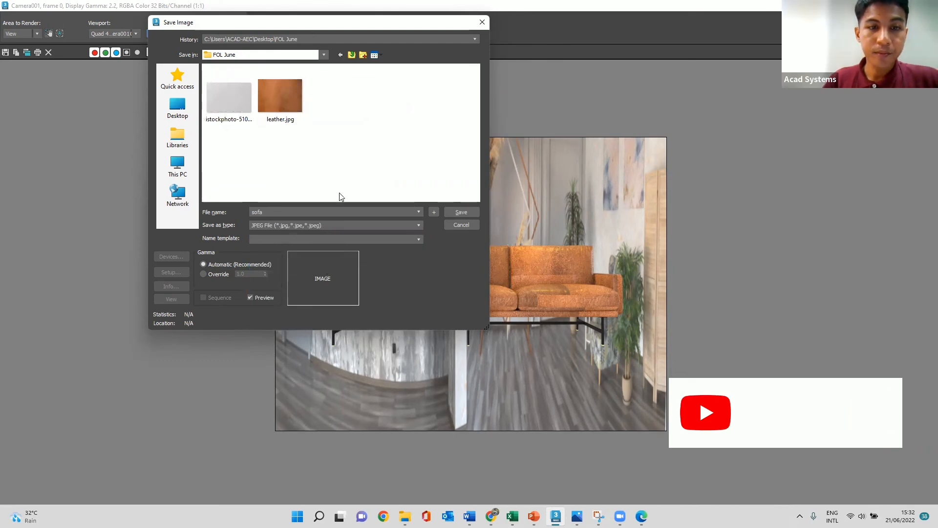
click(464, 212)
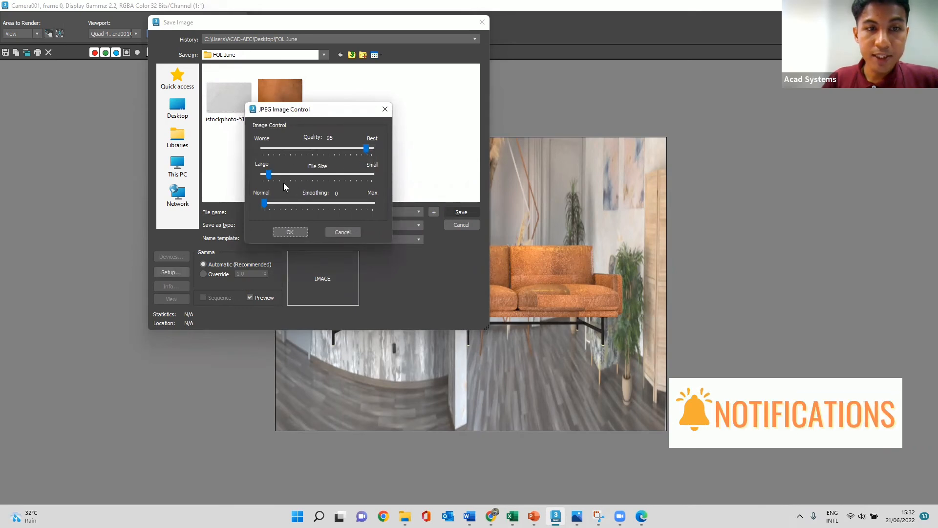
click(289, 233)
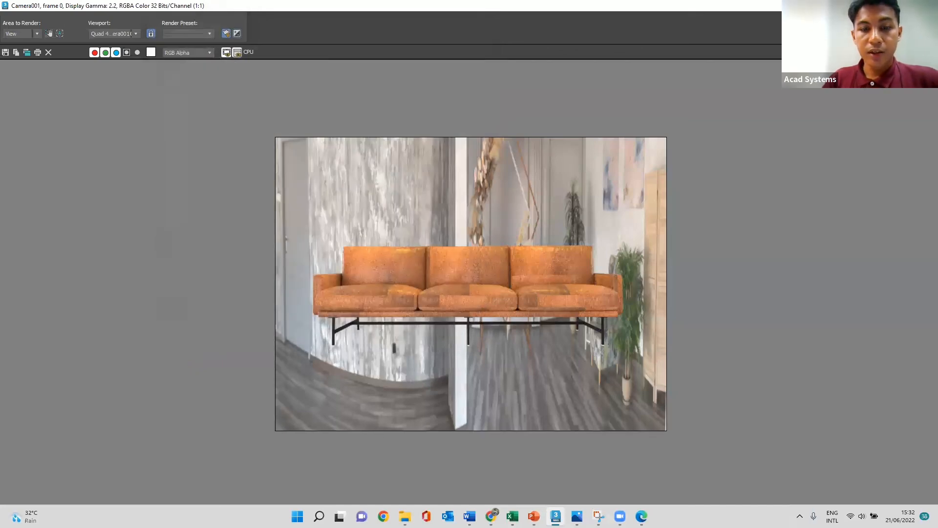
Check the Desktop folder in File Explorer for the saved render and return to the rendered frame.
mouse_move(405, 516)
click(440, 471)
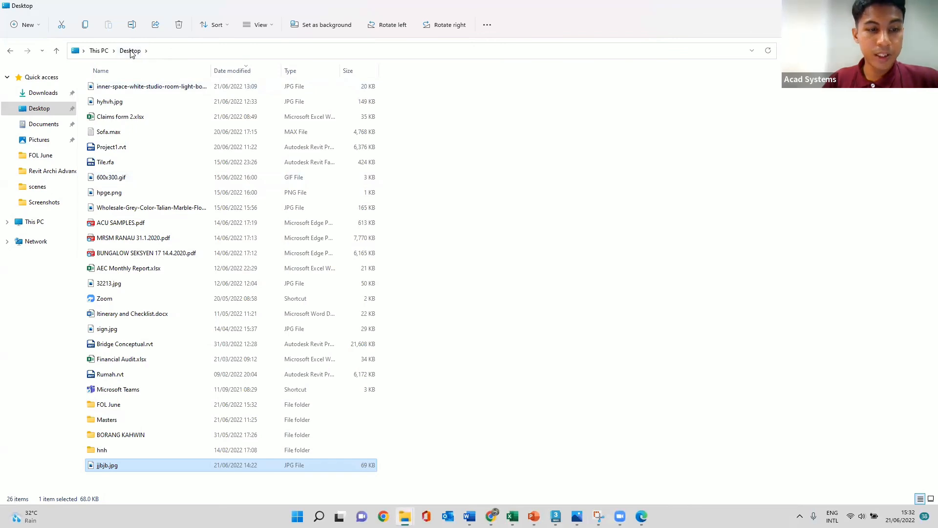
click(533, 361)
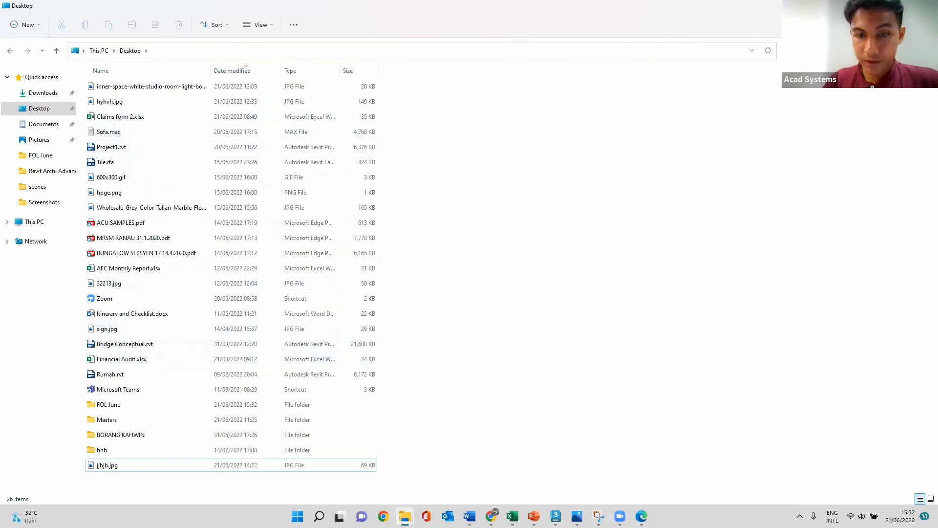
key(alt+Tab)
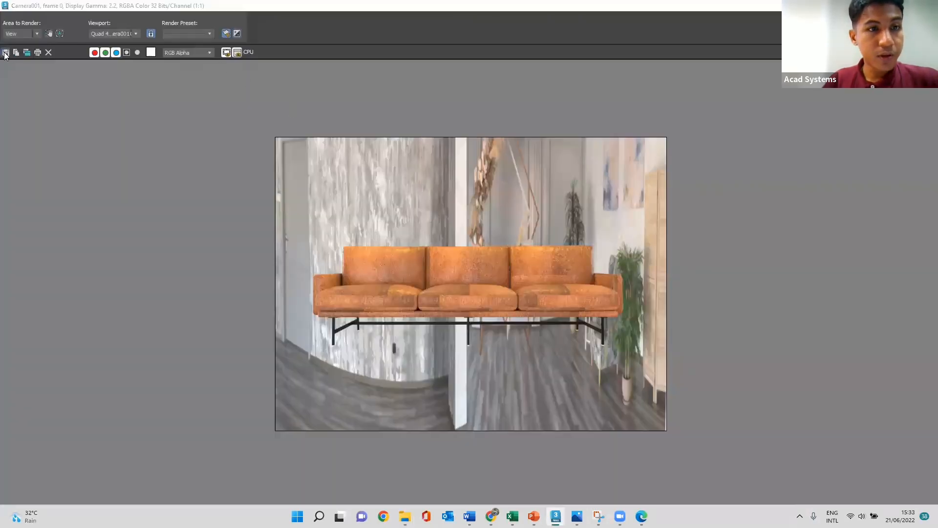
Save another copy of the render as sofa.jpg on the Desktop.
click(5, 52)
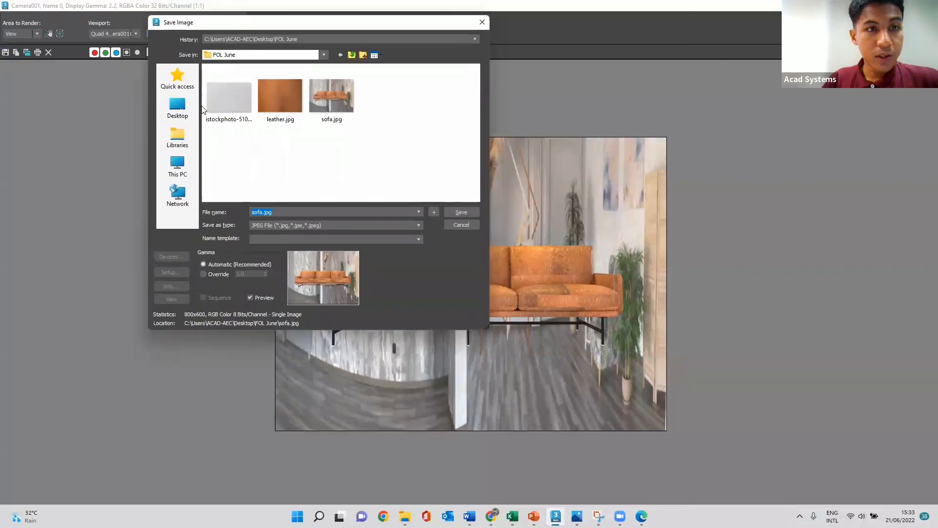
click(177, 107)
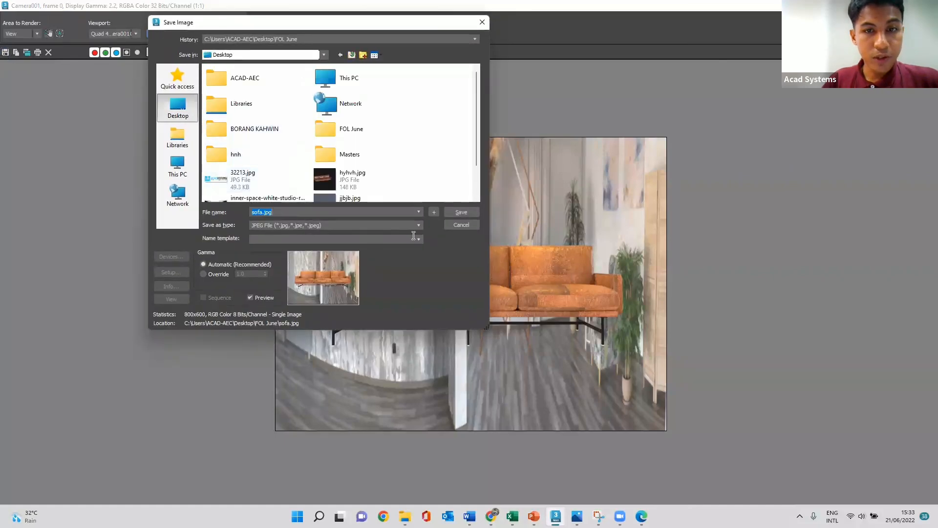
click(463, 216)
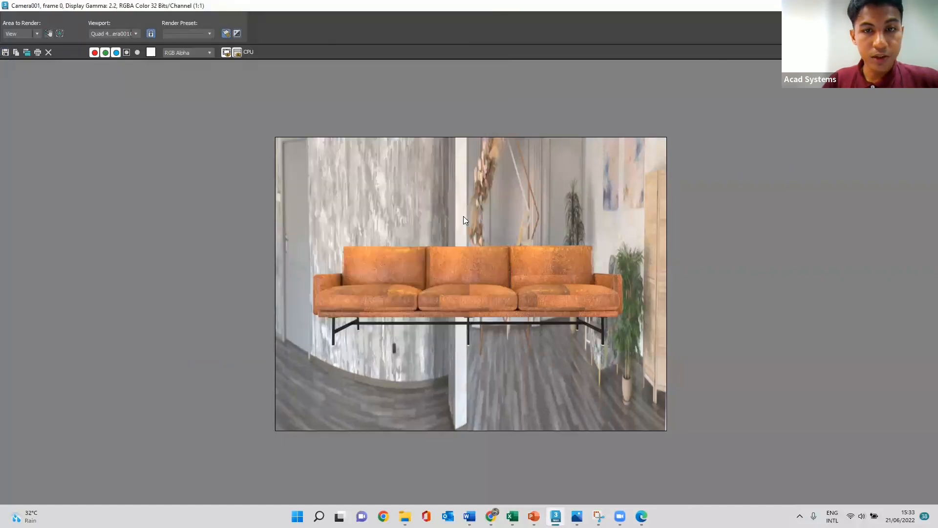
Switch to the Desktop folder in File Explorer and open sofa.jpg to view the saved render.
click(404, 517)
click(459, 465)
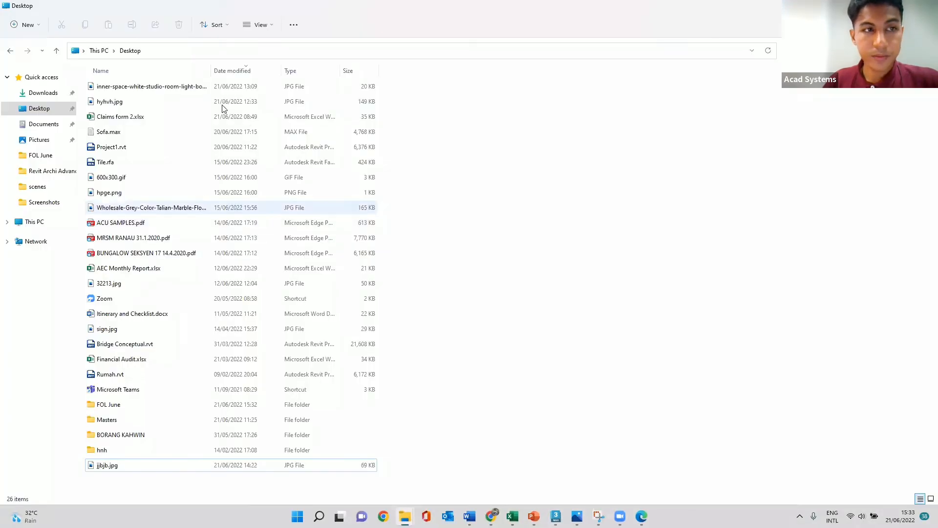
double_click(117, 481)
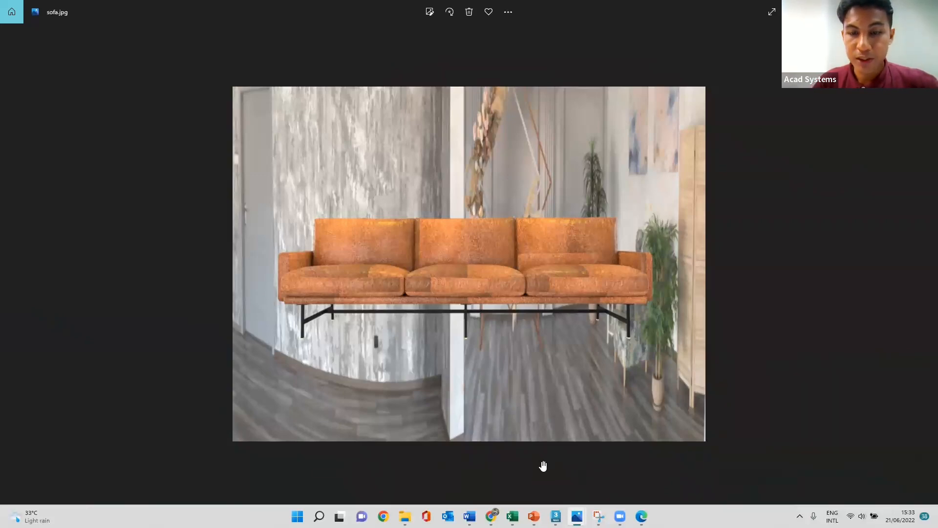
Switch to the Chrome window with the Zoom pages and bring up the Basic Sofa Rendering Arnold event page.
mouse_move(491, 516)
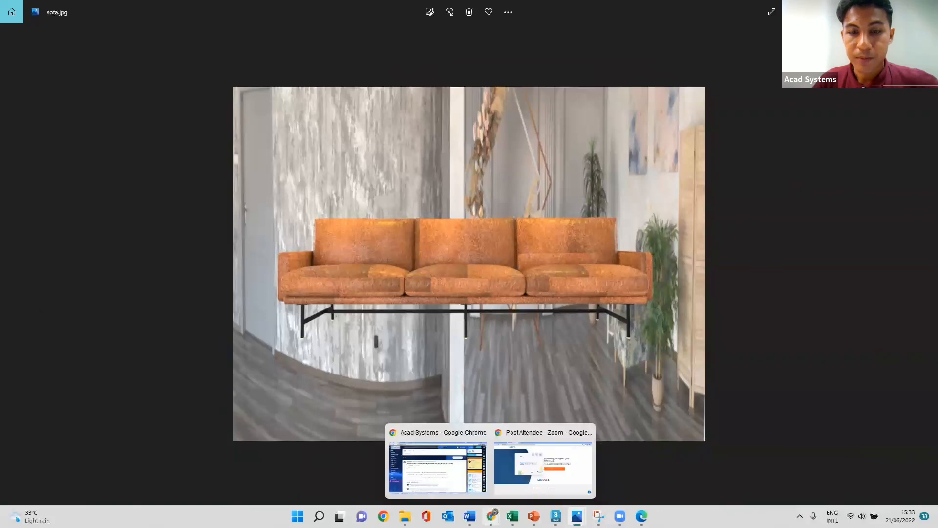
click(462, 468)
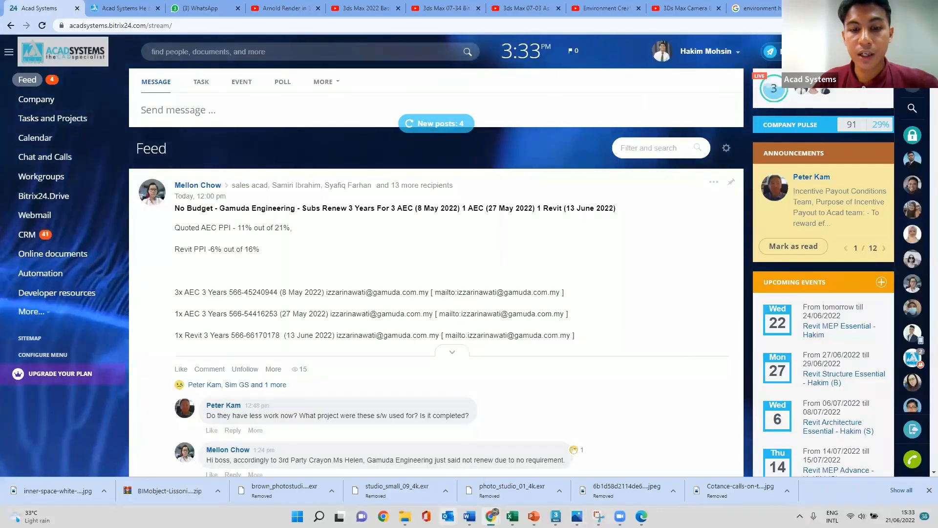
mouse_move(491, 516)
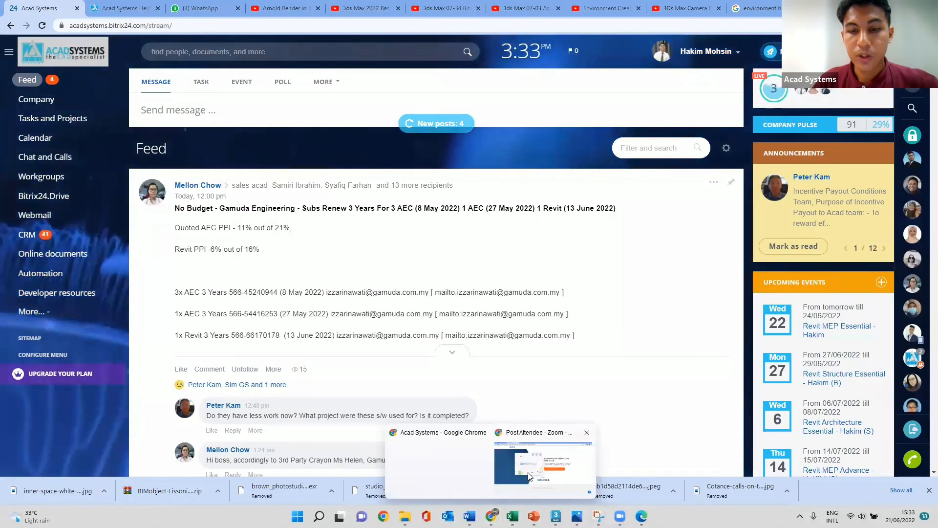
click(562, 468)
click(327, 8)
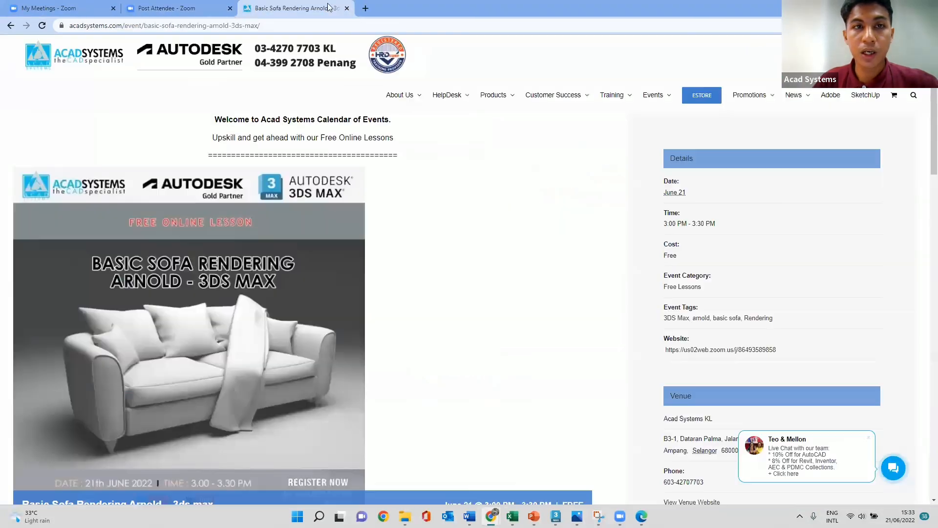
Open a new browser tab, close the sofa rendering event page, and go to acadsystems.com.
click(365, 9)
click(347, 8)
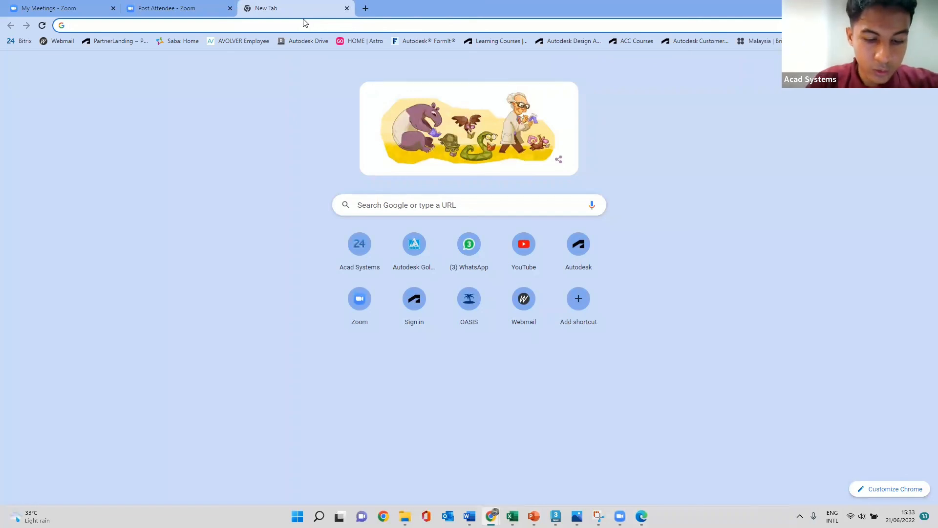
text(acadsys)
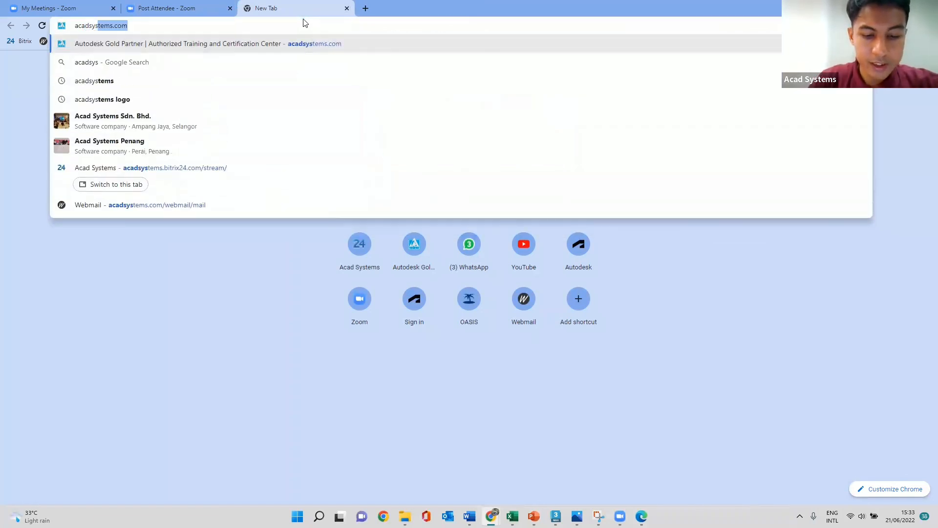
text(tems.)
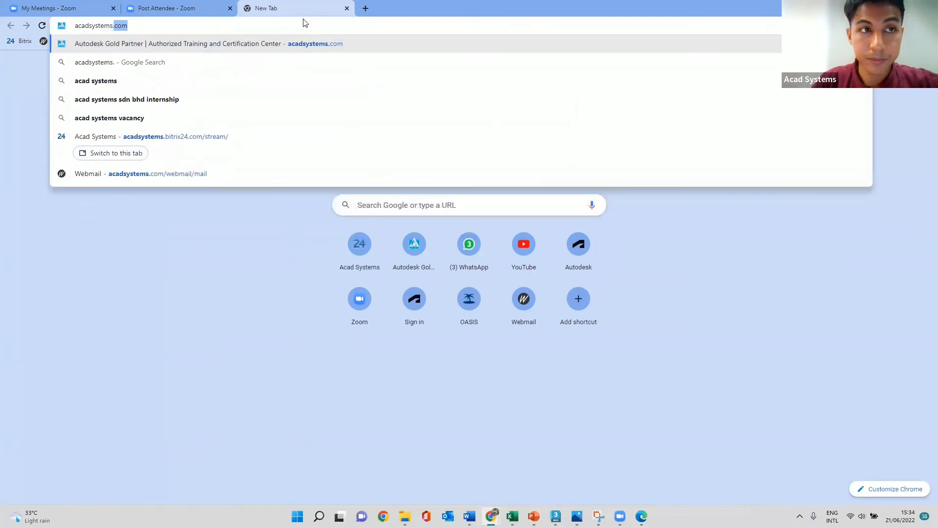
key(Return)
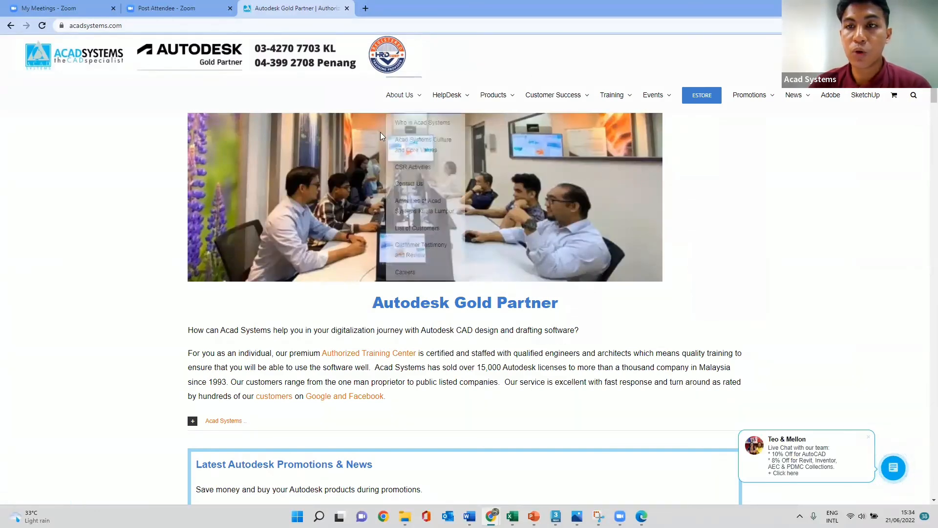
Look through the latest Autodesk promotions and news and the Autodesk products section on the home page.
scroll(489, 132, down, 3)
scroll(430, 220, down, 2)
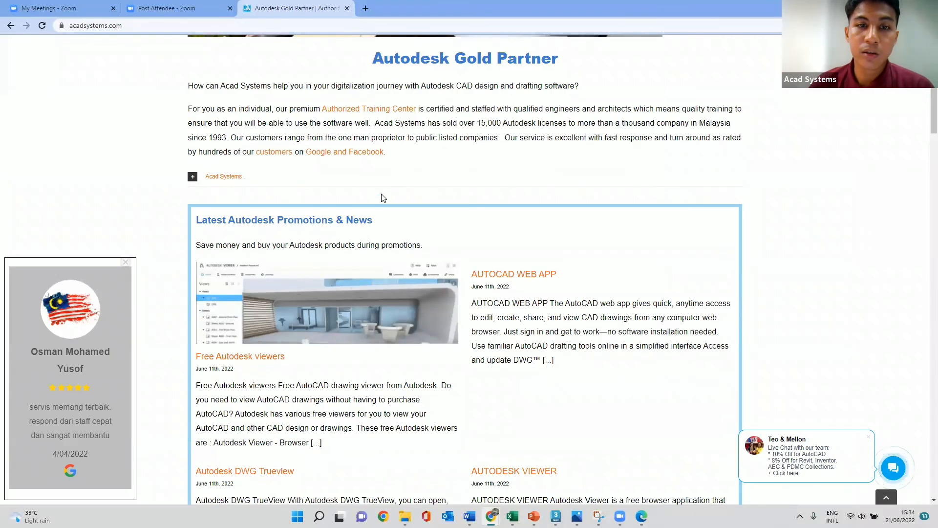
scroll(570, 254, down, 3)
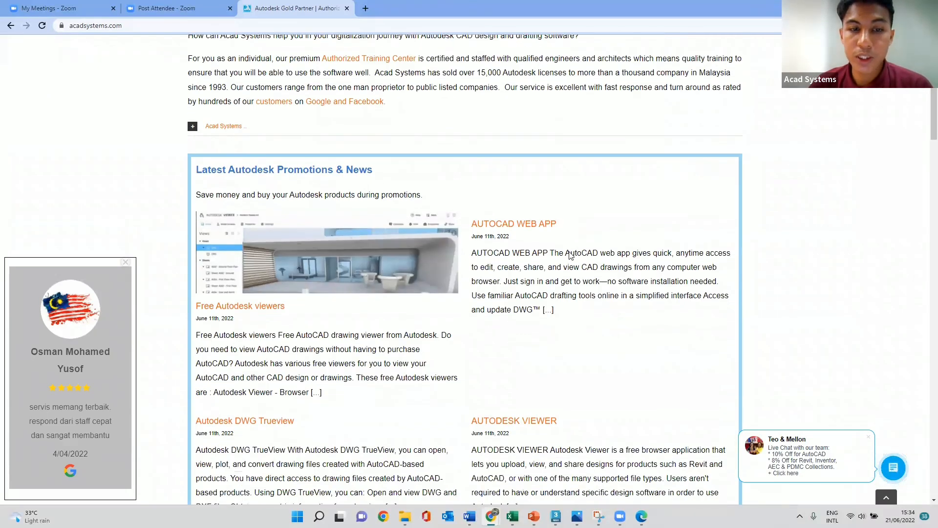
scroll(538, 195, down, 11)
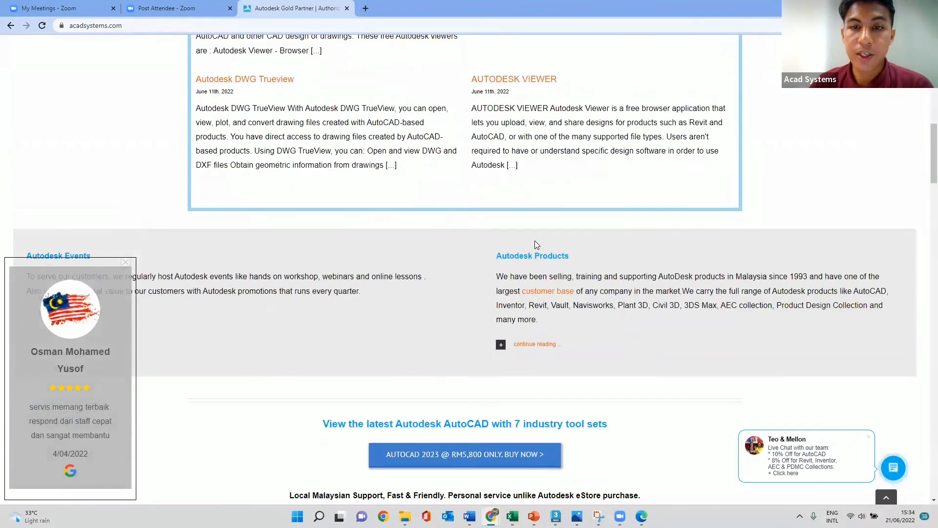
Review the upcoming free online lessons on the home page, from Basic Roadway Design in Civil 3D to Revit Families.
scroll(606, 157, down, 6)
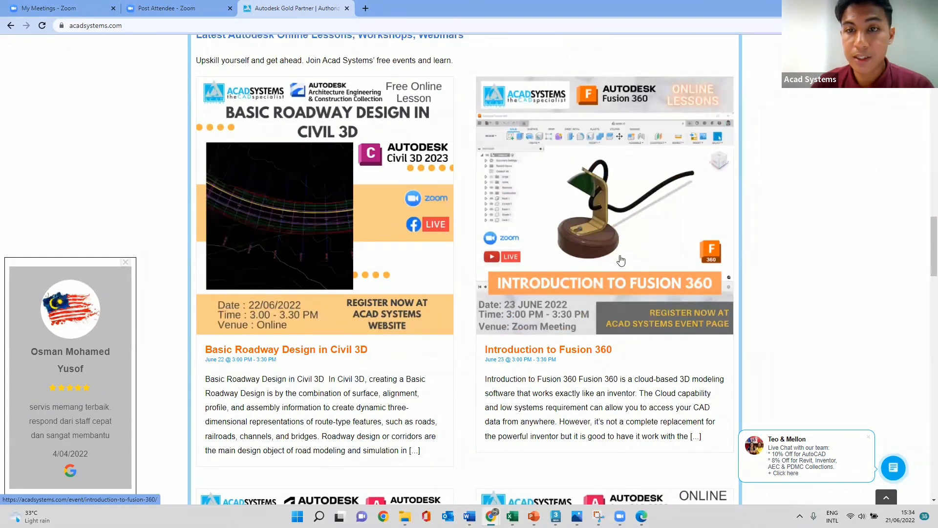
scroll(622, 261, down, 1)
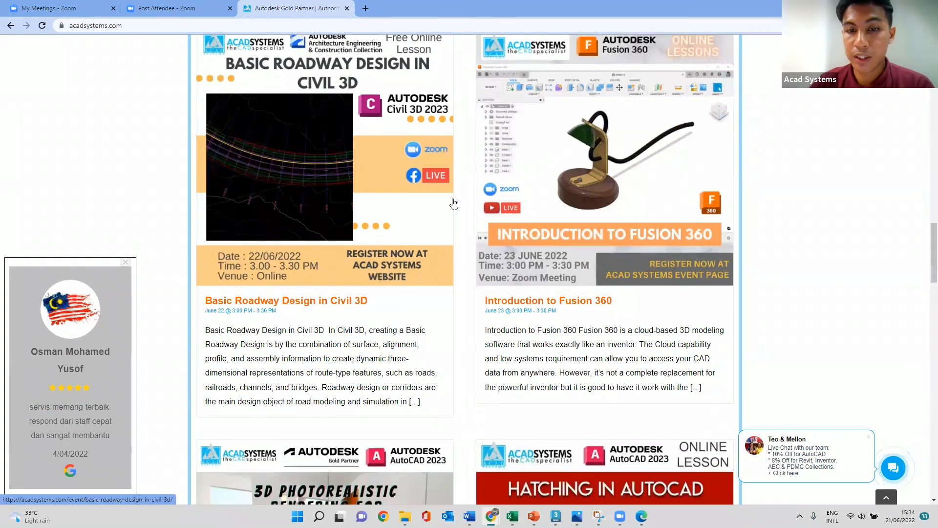
scroll(465, 177, down, 2)
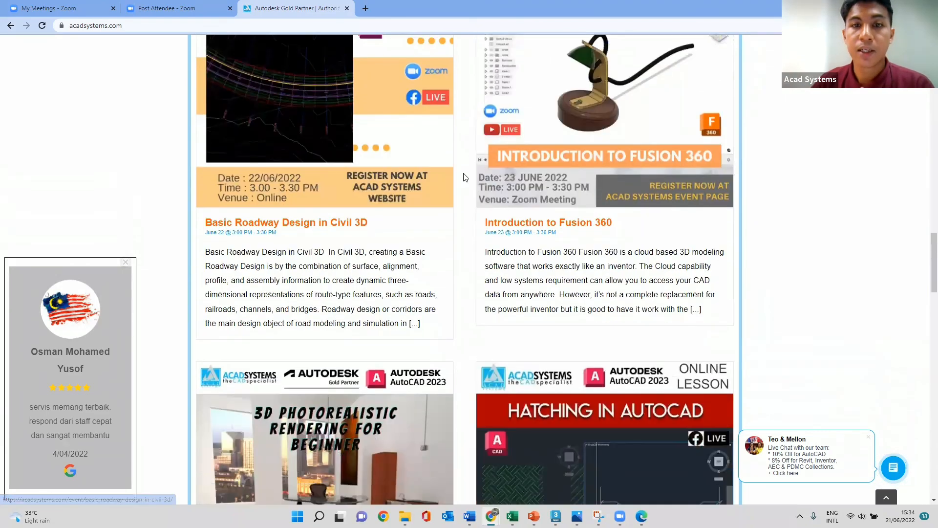
scroll(465, 177, down, 4)
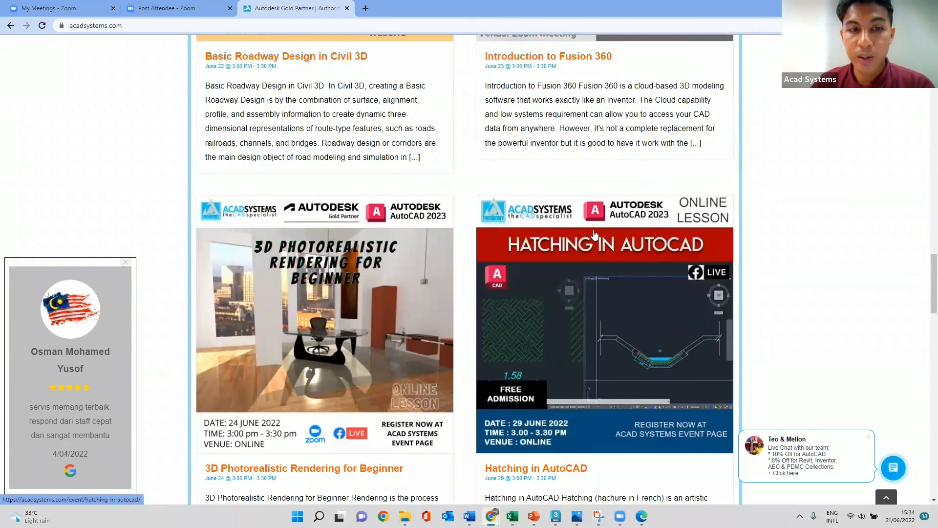
scroll(462, 176, down, 5)
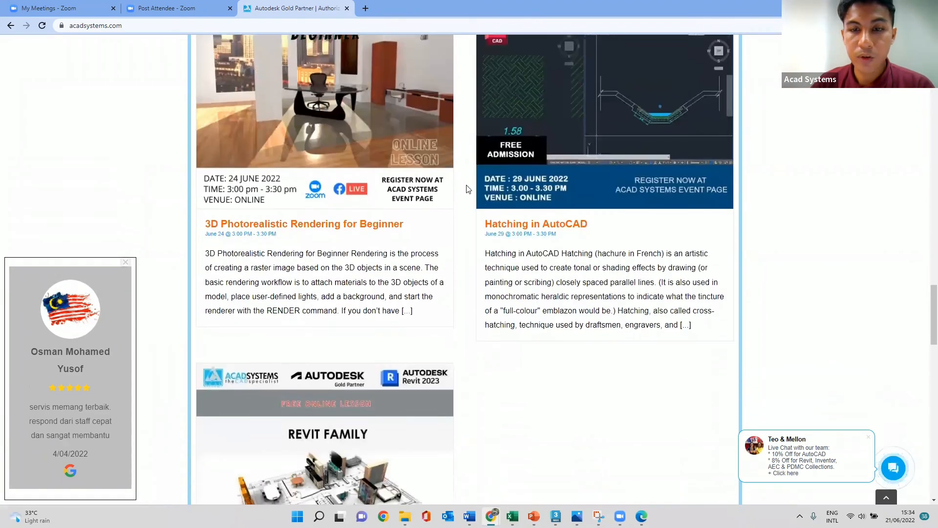
scroll(467, 189, down, 2)
scroll(364, 303, down, 2)
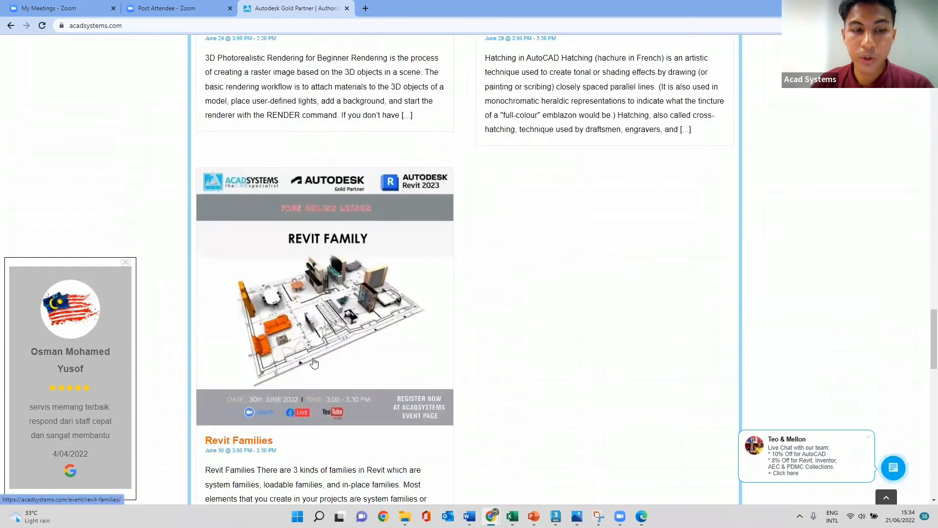
scroll(320, 332, down, 3)
Open the 3D Photorealistic Rendering for Beginner event and examine its details and RSVP section.
scroll(331, 278, up, 5)
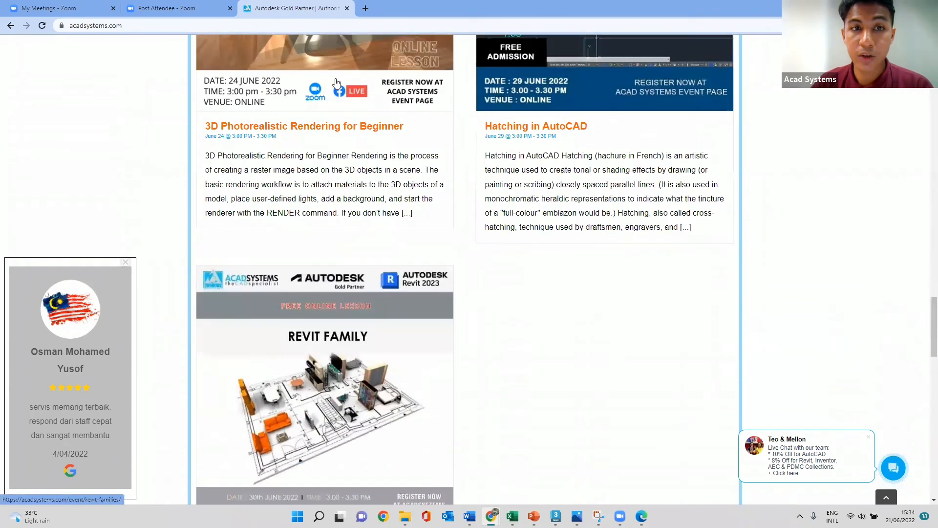
click(336, 83)
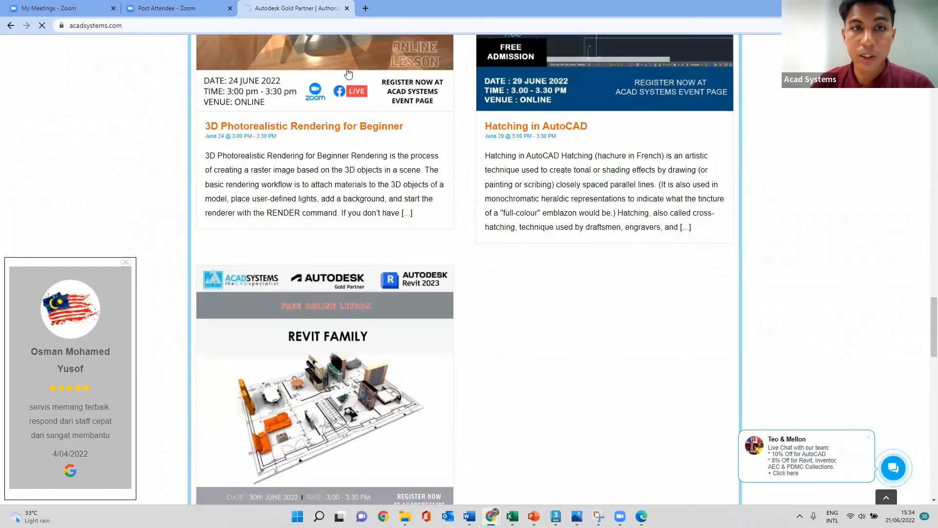
scroll(408, 176, down, 2)
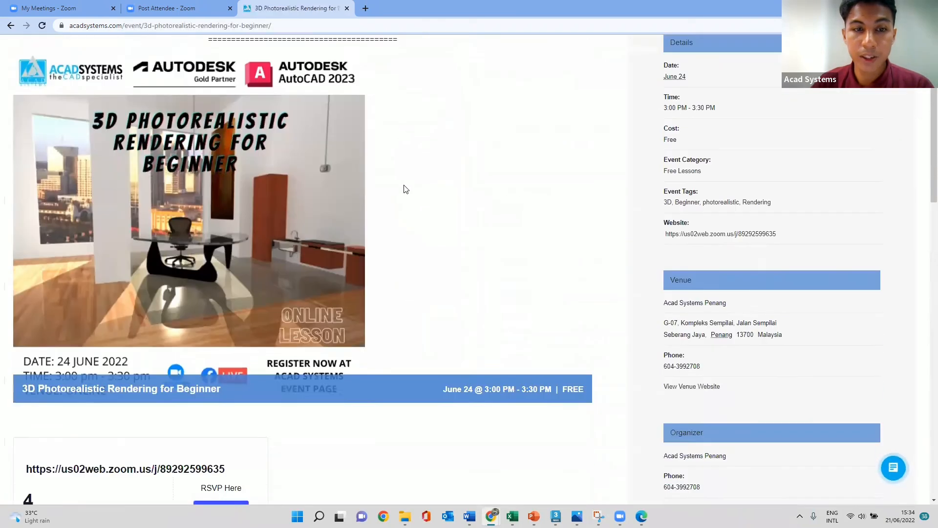
scroll(405, 189, down, 3)
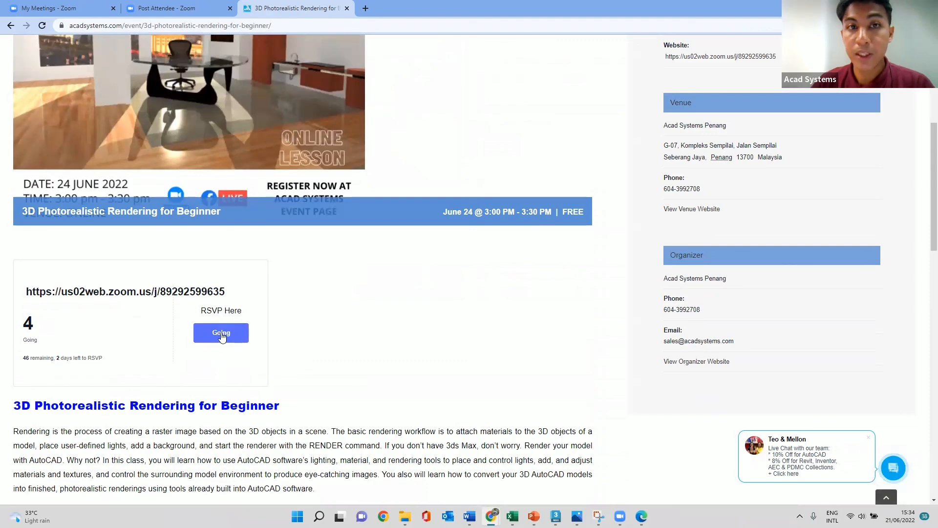
scroll(274, 298, up, 3)
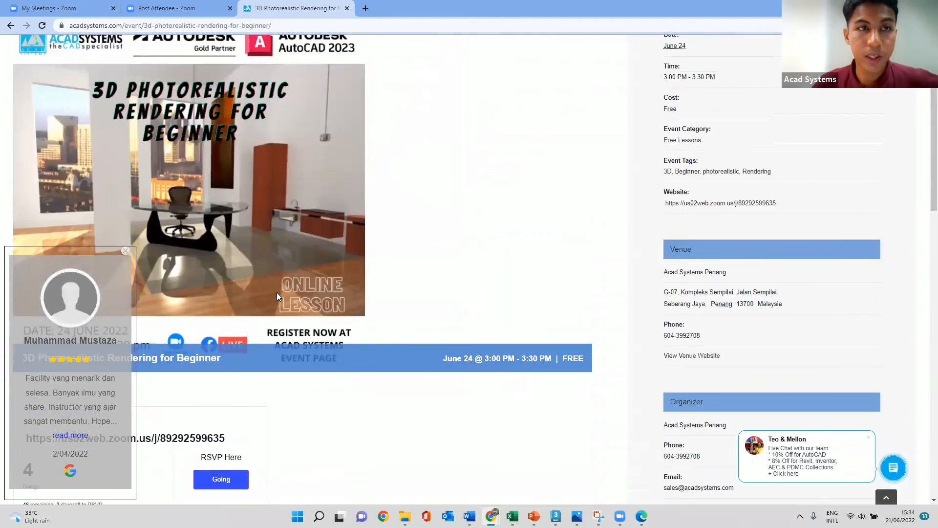
scroll(277, 293, up, 1)
Return to the home page and review the 2022 online training schedule and the social media links in the footer.
click(16, 26)
scroll(430, 164, down, 10)
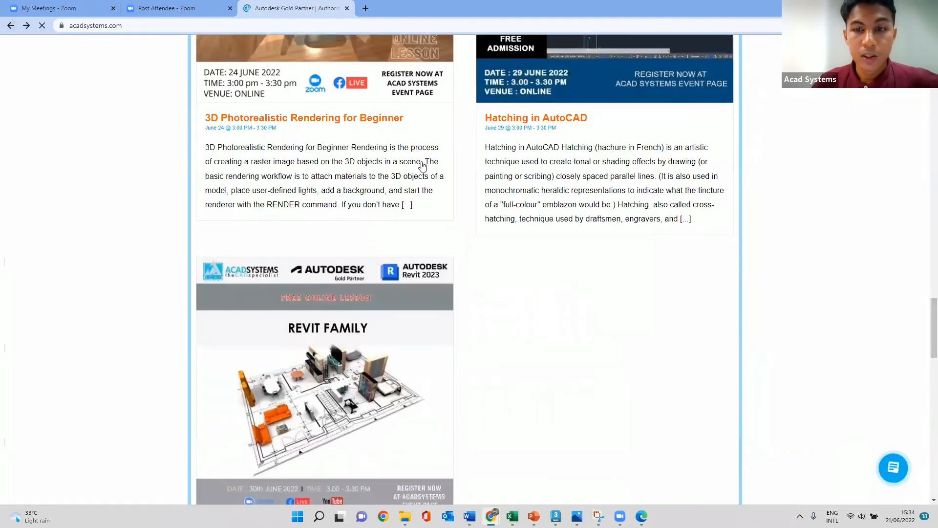
scroll(445, 174, down, 7)
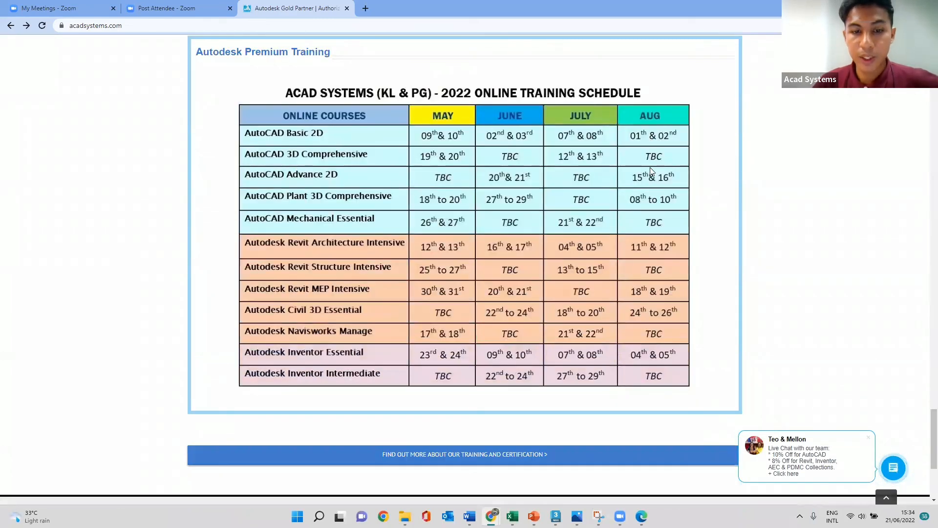
scroll(650, 168, down, 3)
scroll(650, 168, down, 2)
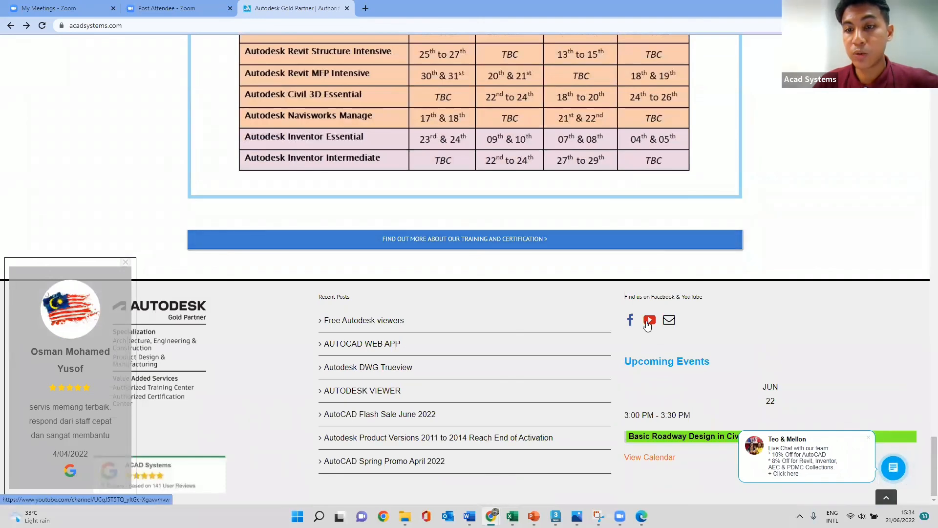
scroll(648, 325, up, 1)
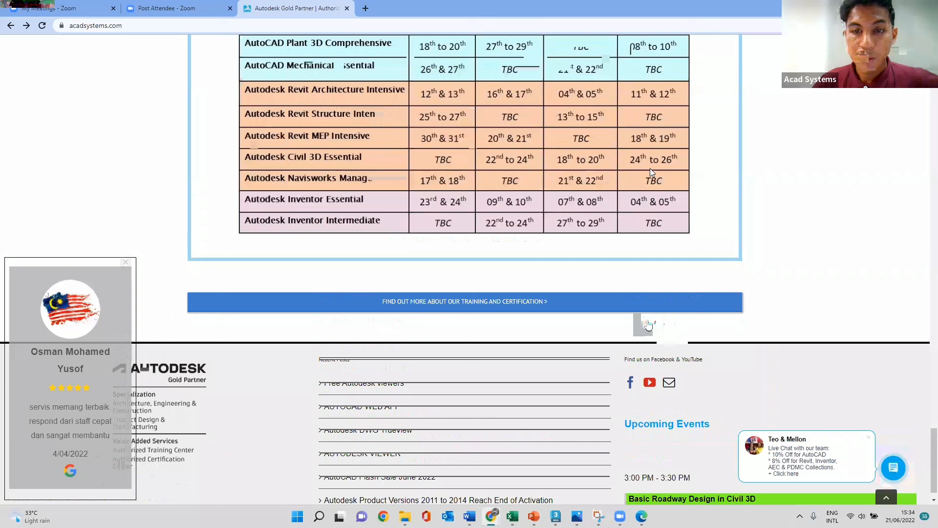
Open the Acad Systems YouTube channel from the website footer and browse its uploads and AutoCAD lesson playlists.
click(648, 324)
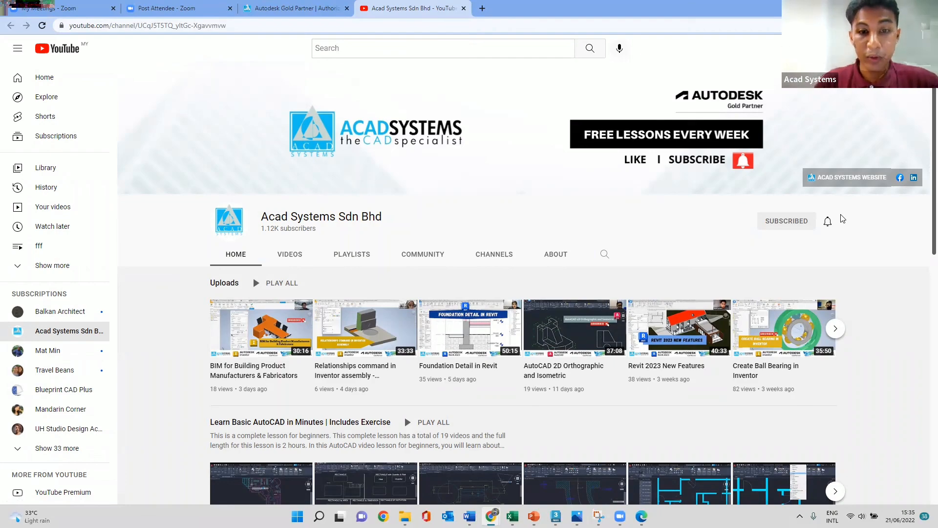
scroll(251, 170, down, 4)
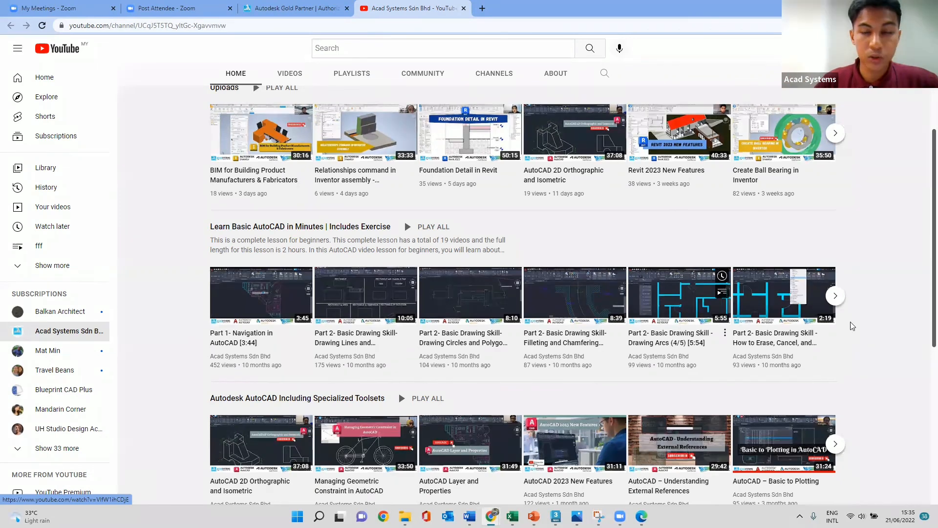
scroll(773, 239, down, 4)
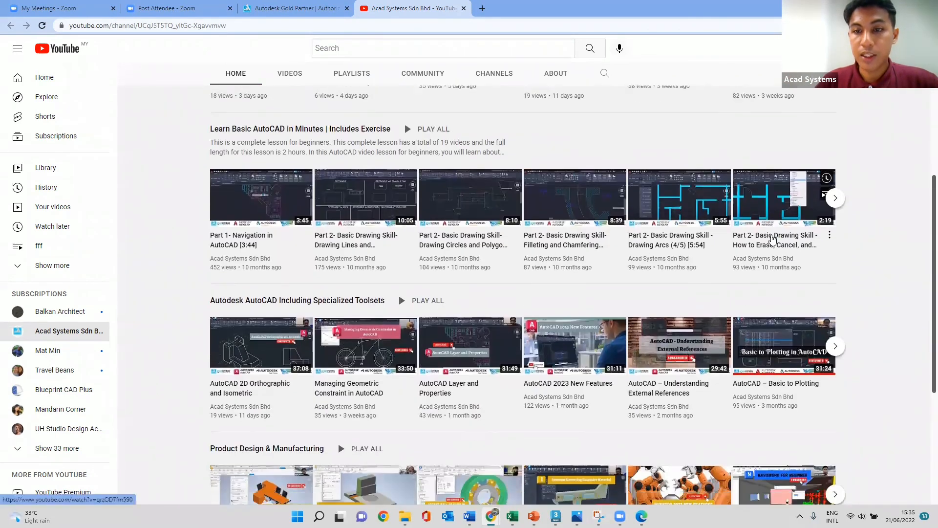